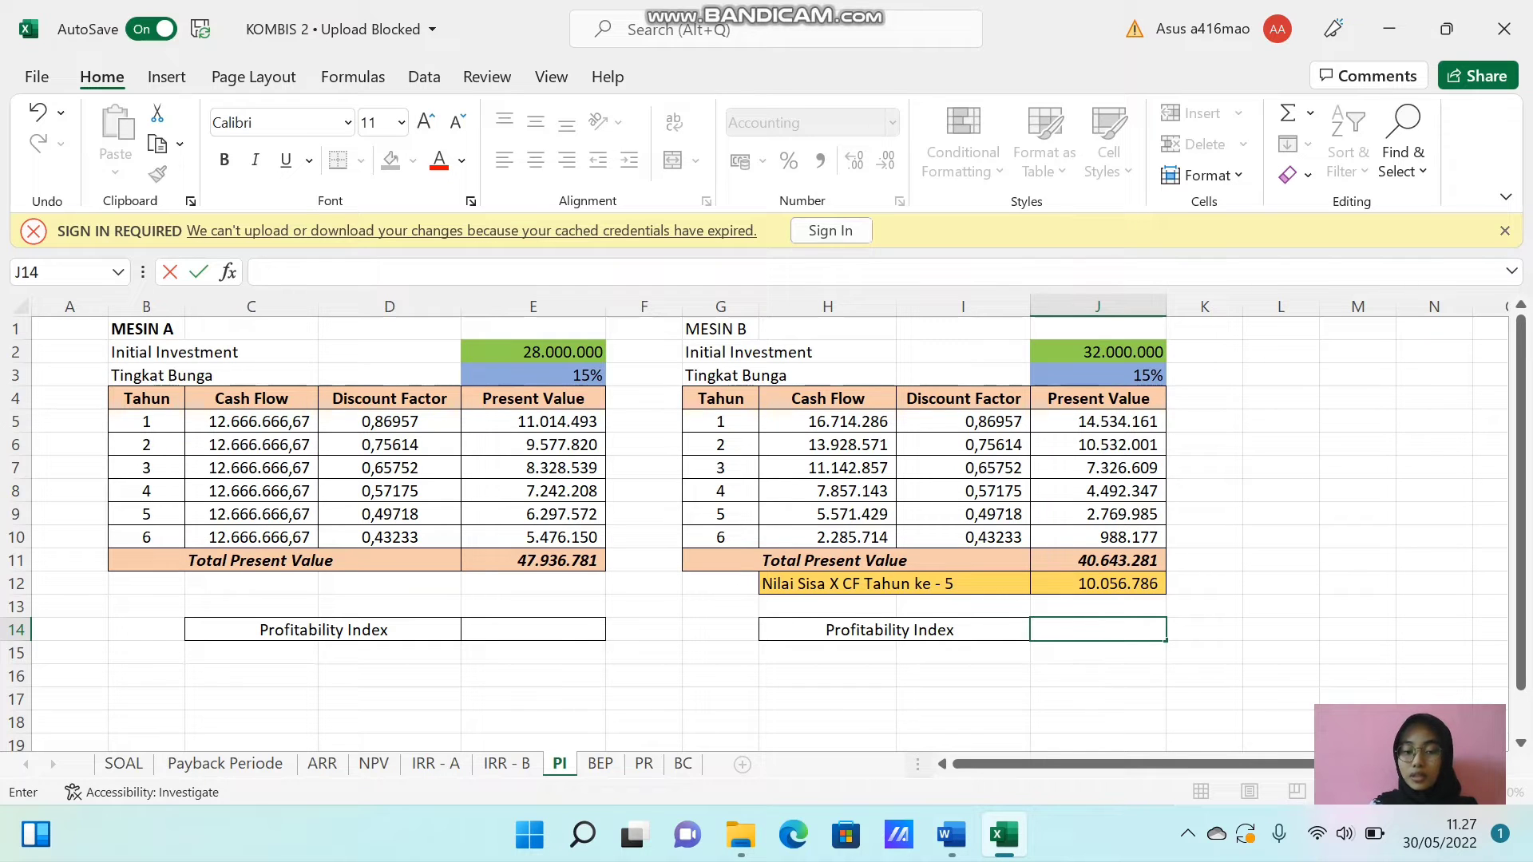
Calculate Mesin A's Profitability Index in E14 by dividing Total Present Value by Initial Investment with =E11/E2.
left_click(522, 630)
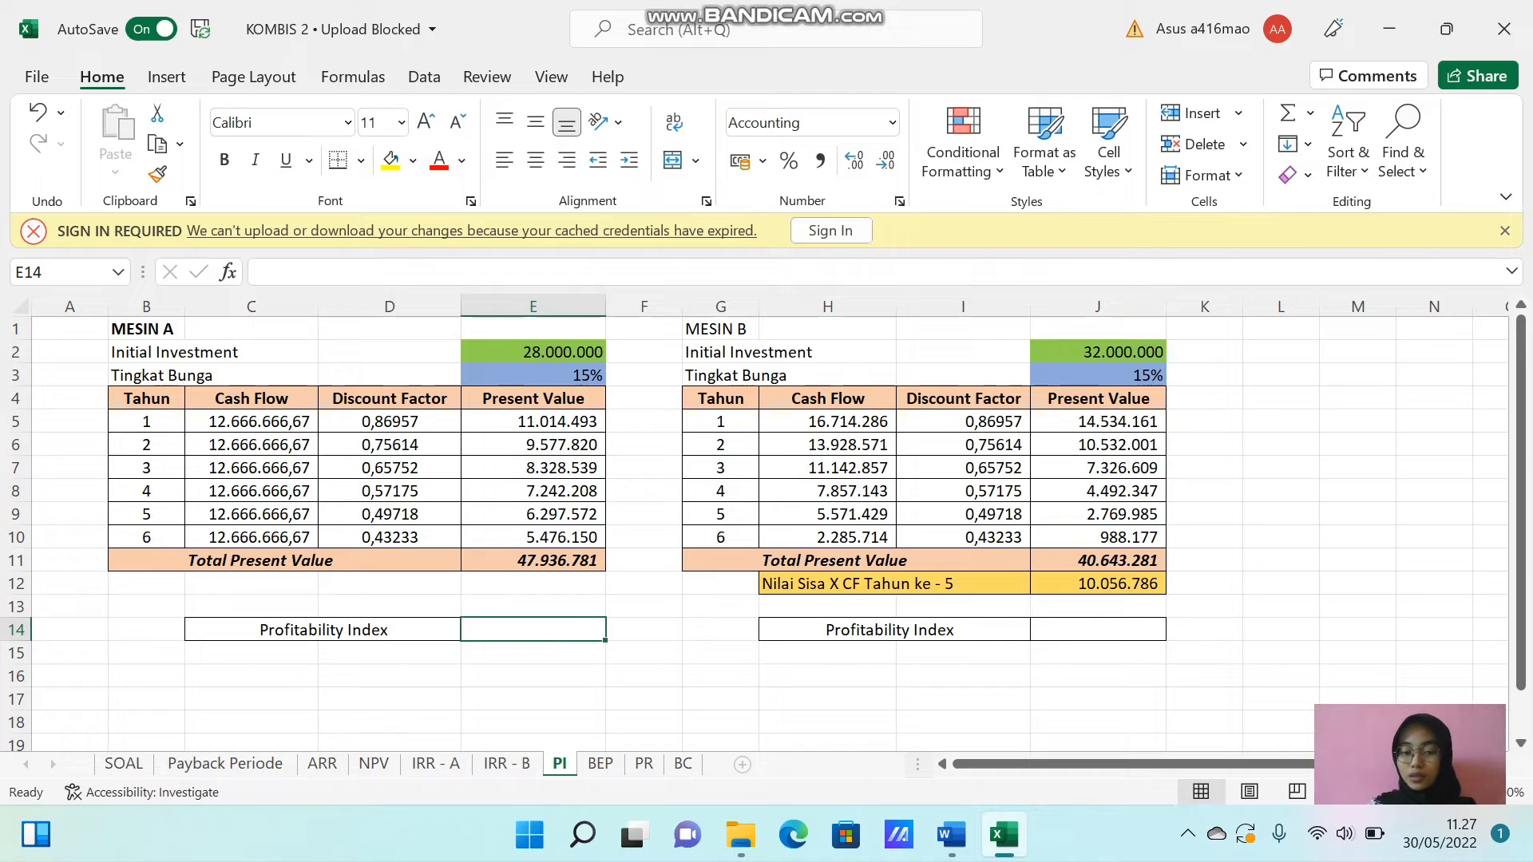
type("=")
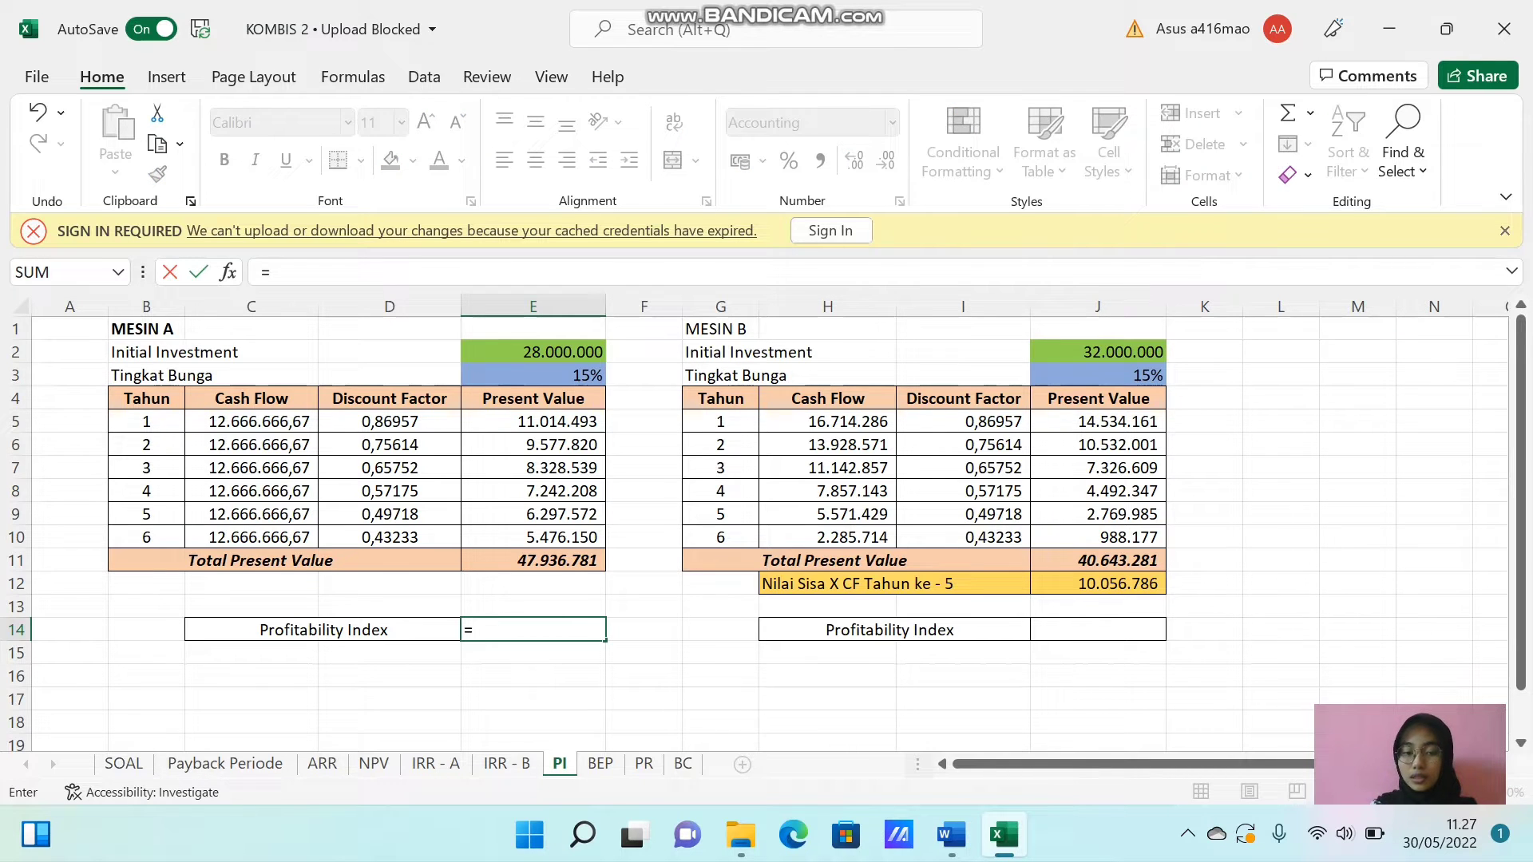
left_click(530, 560)
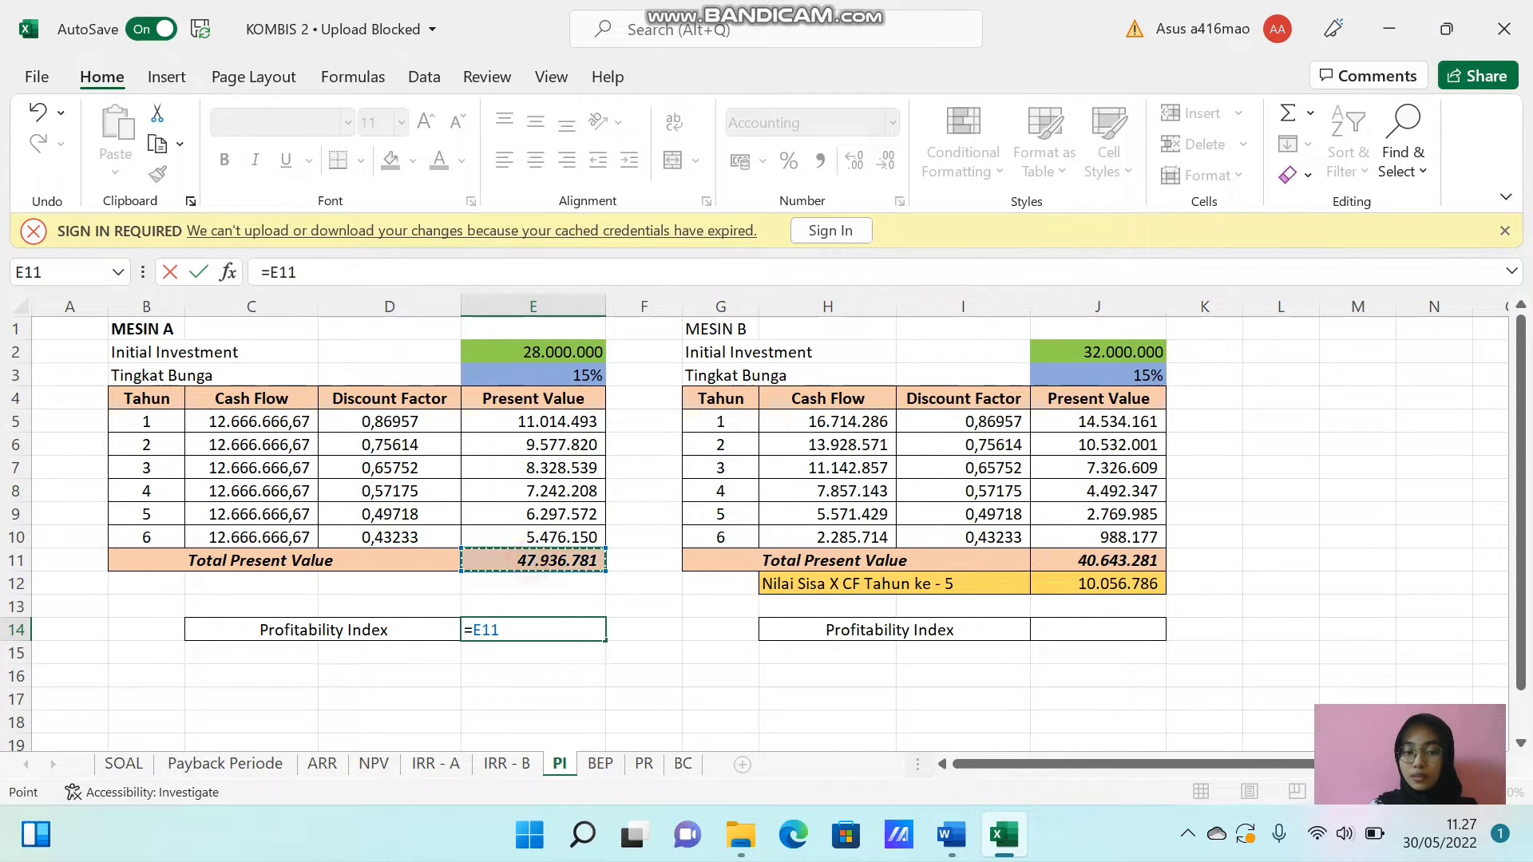
type("/")
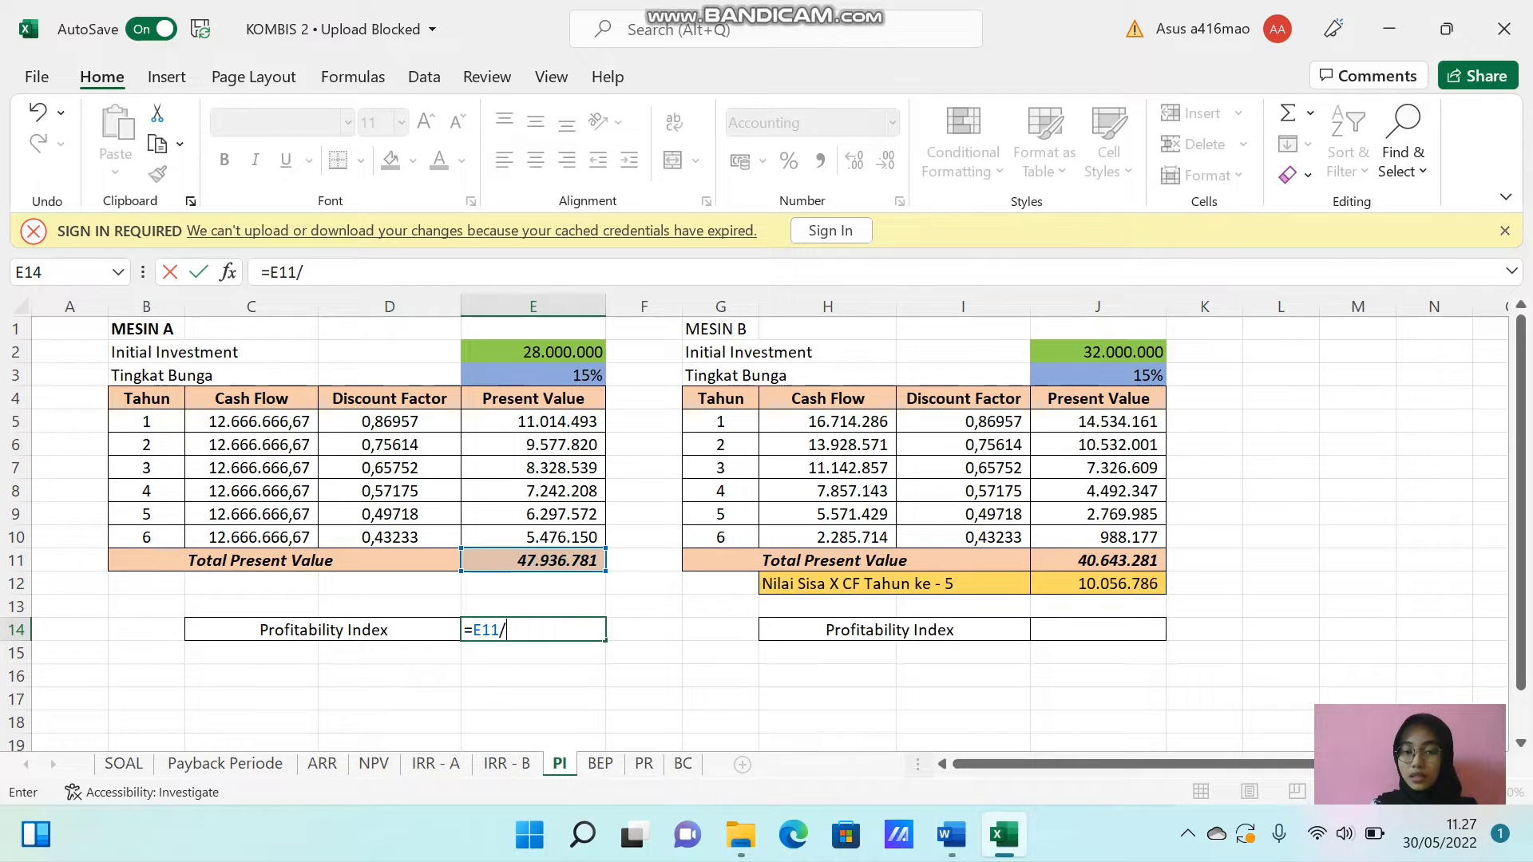
left_click(533, 352)
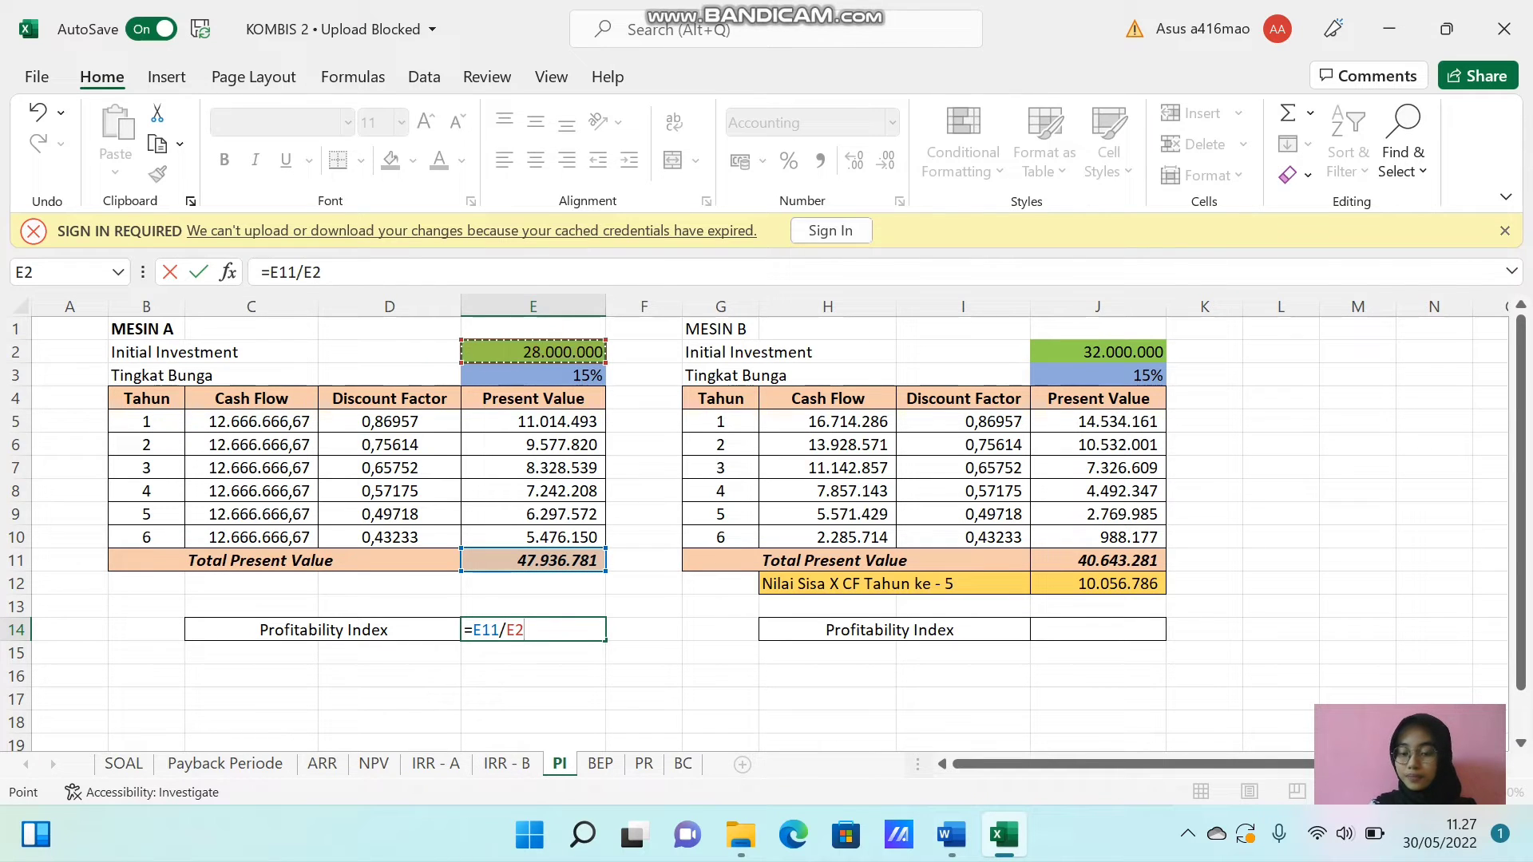
key("Return")
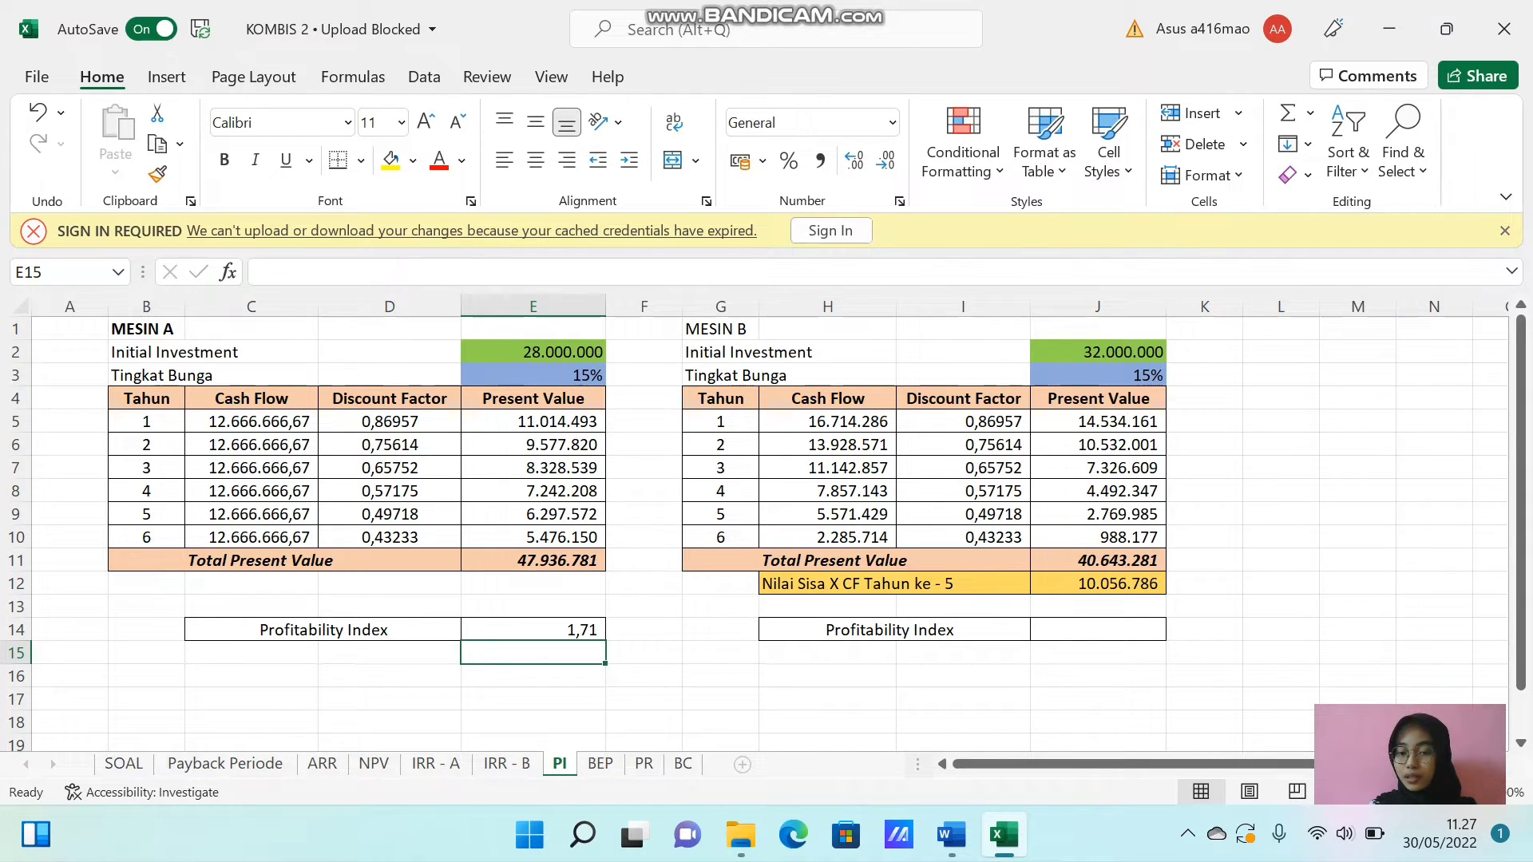
Calculate Mesin B's Profitability Index in J14 by dividing Total Present Value by Initial Investment with =J11/J2.
left_click(1055, 633)
type("=")
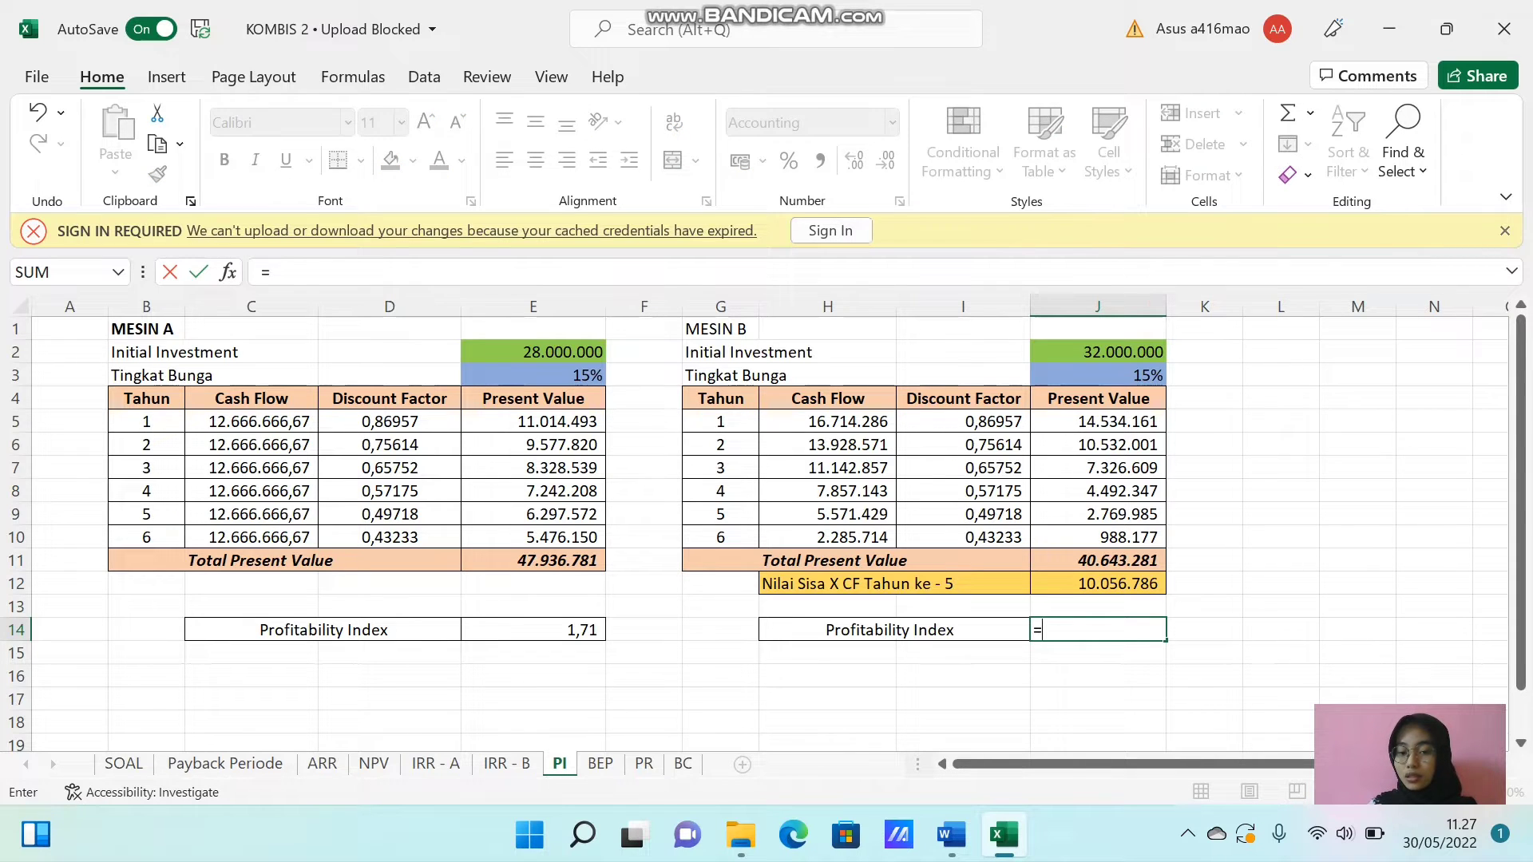
left_click(1049, 563)
type("/")
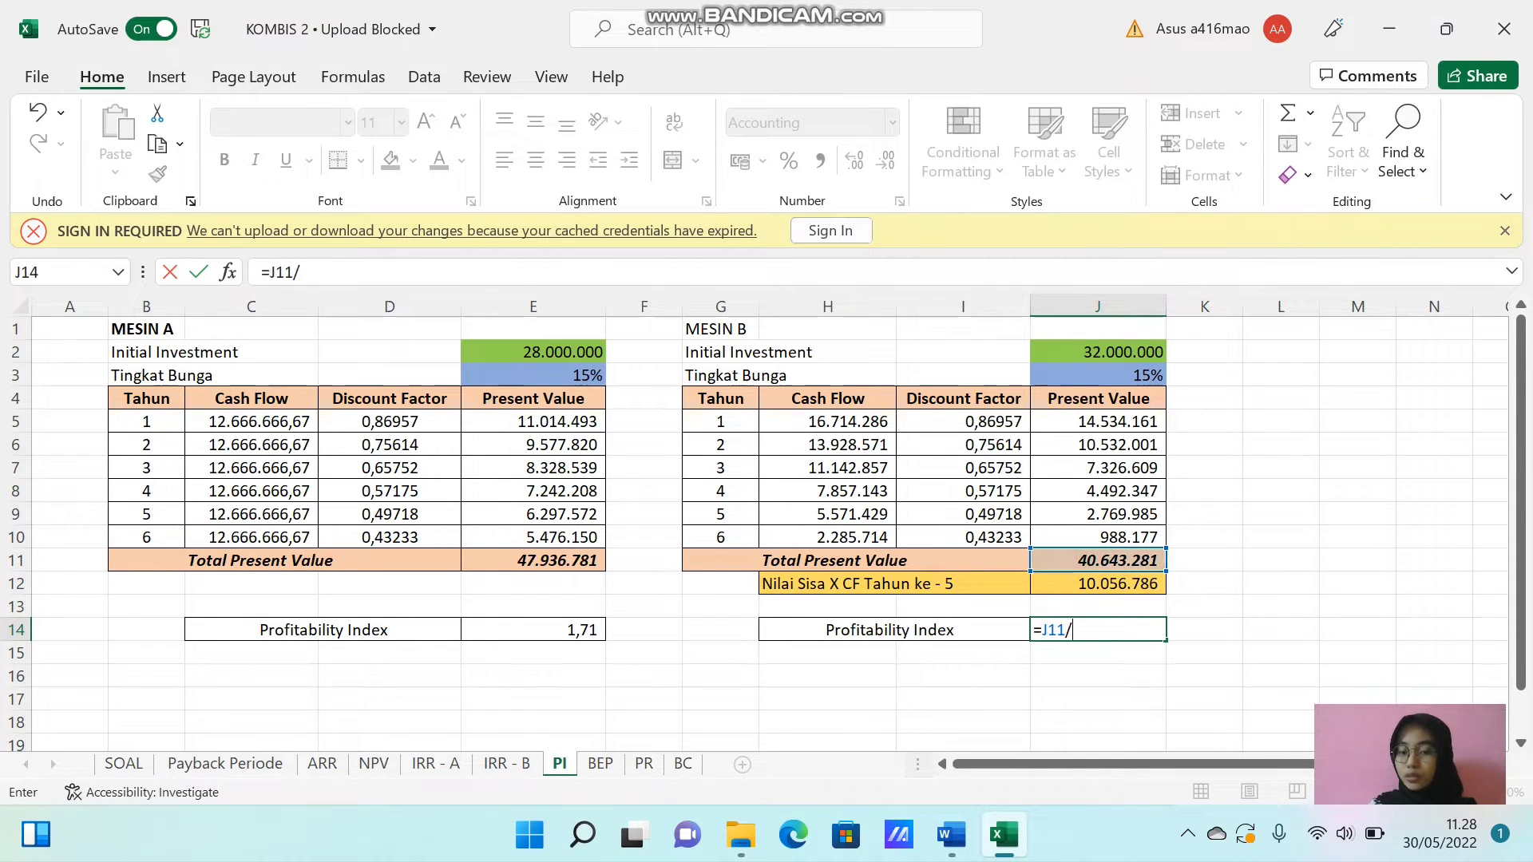
left_click(1085, 352)
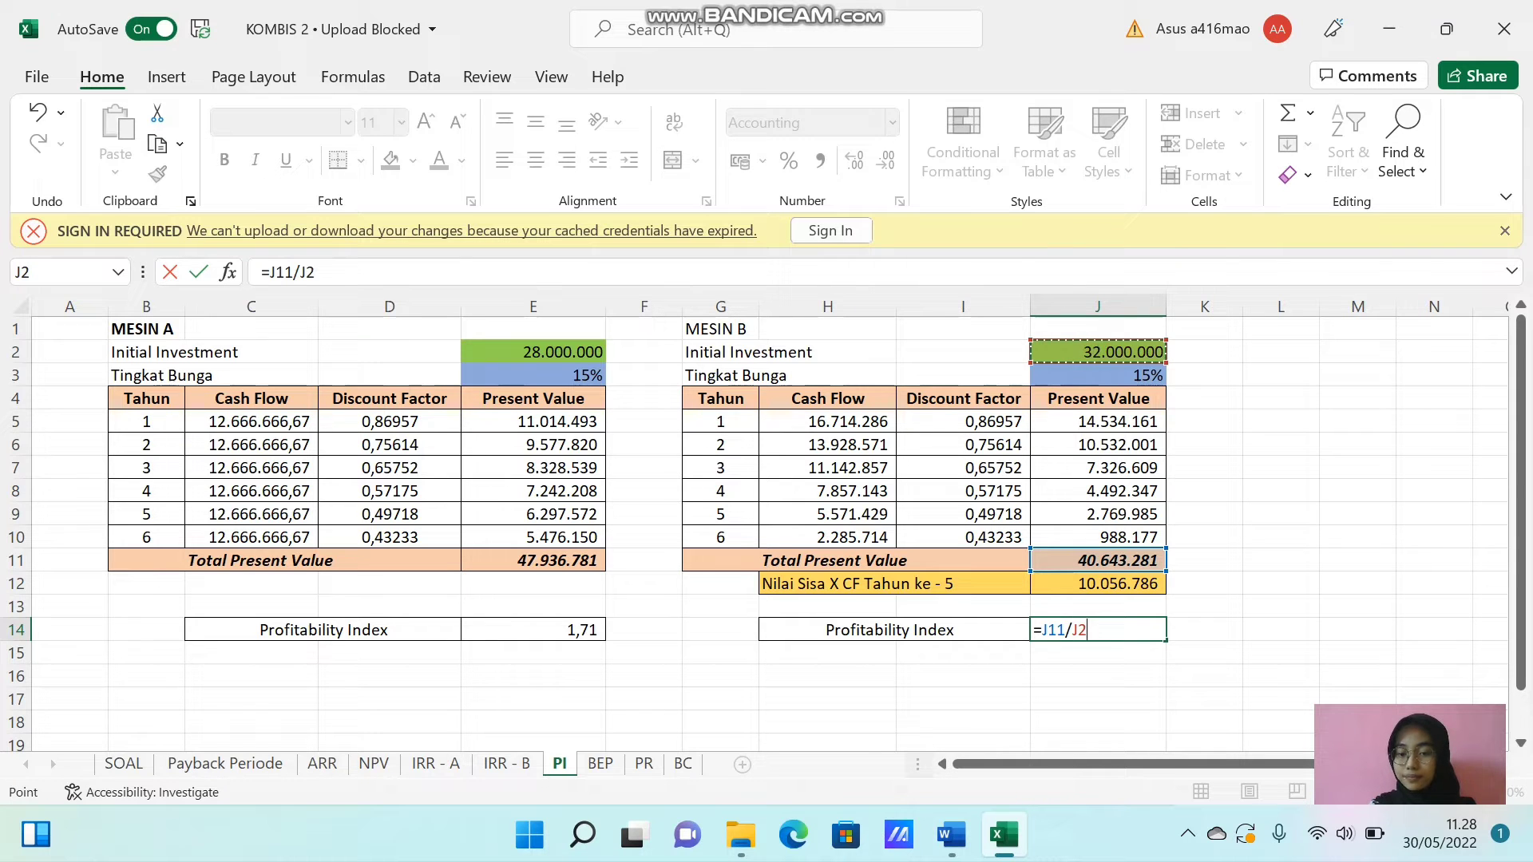
key("Return")
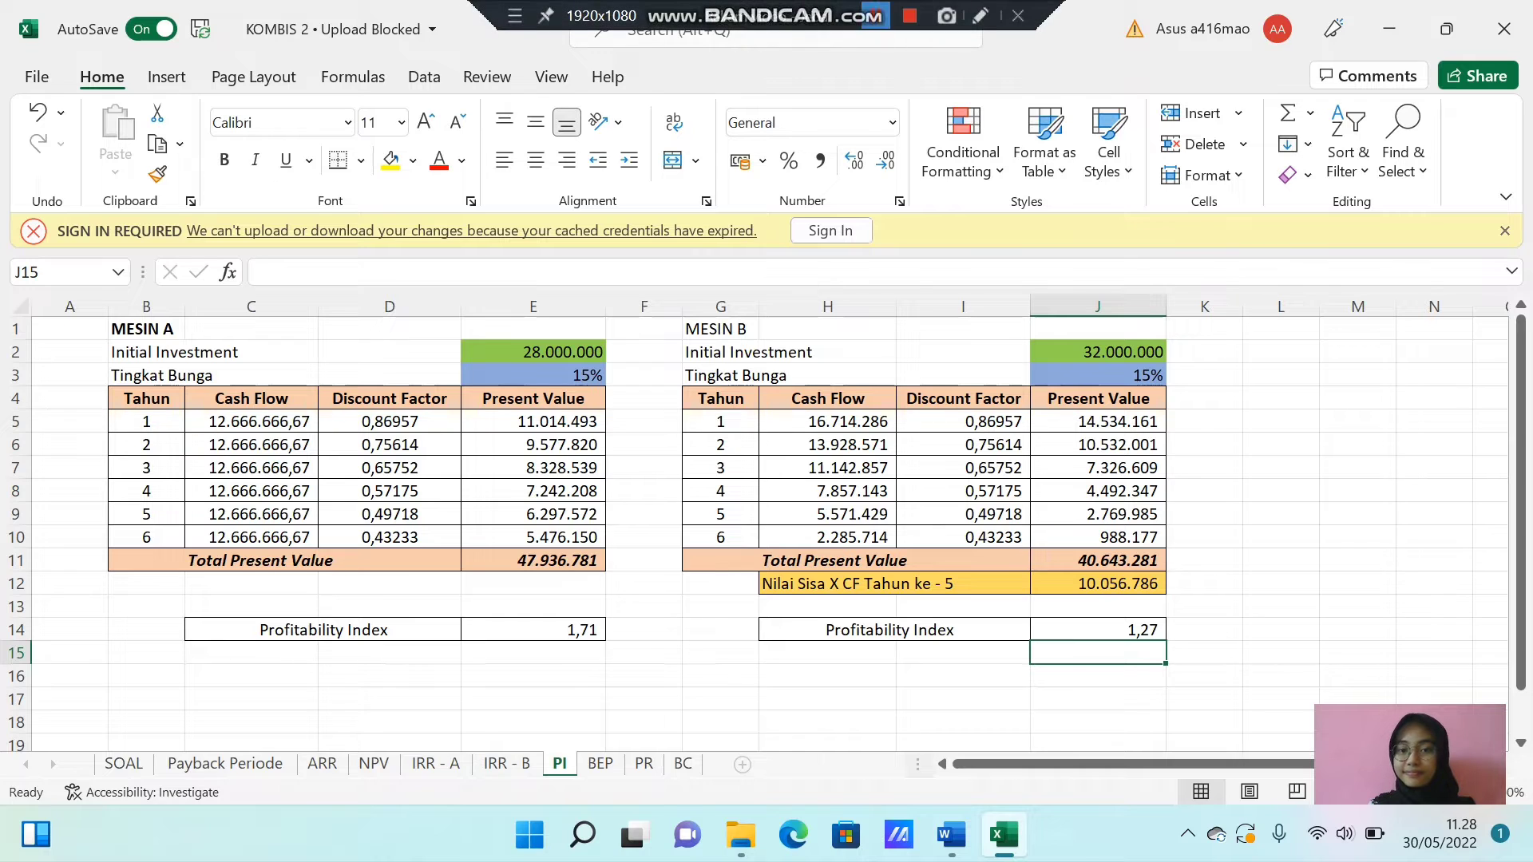
left_click(875, 15)
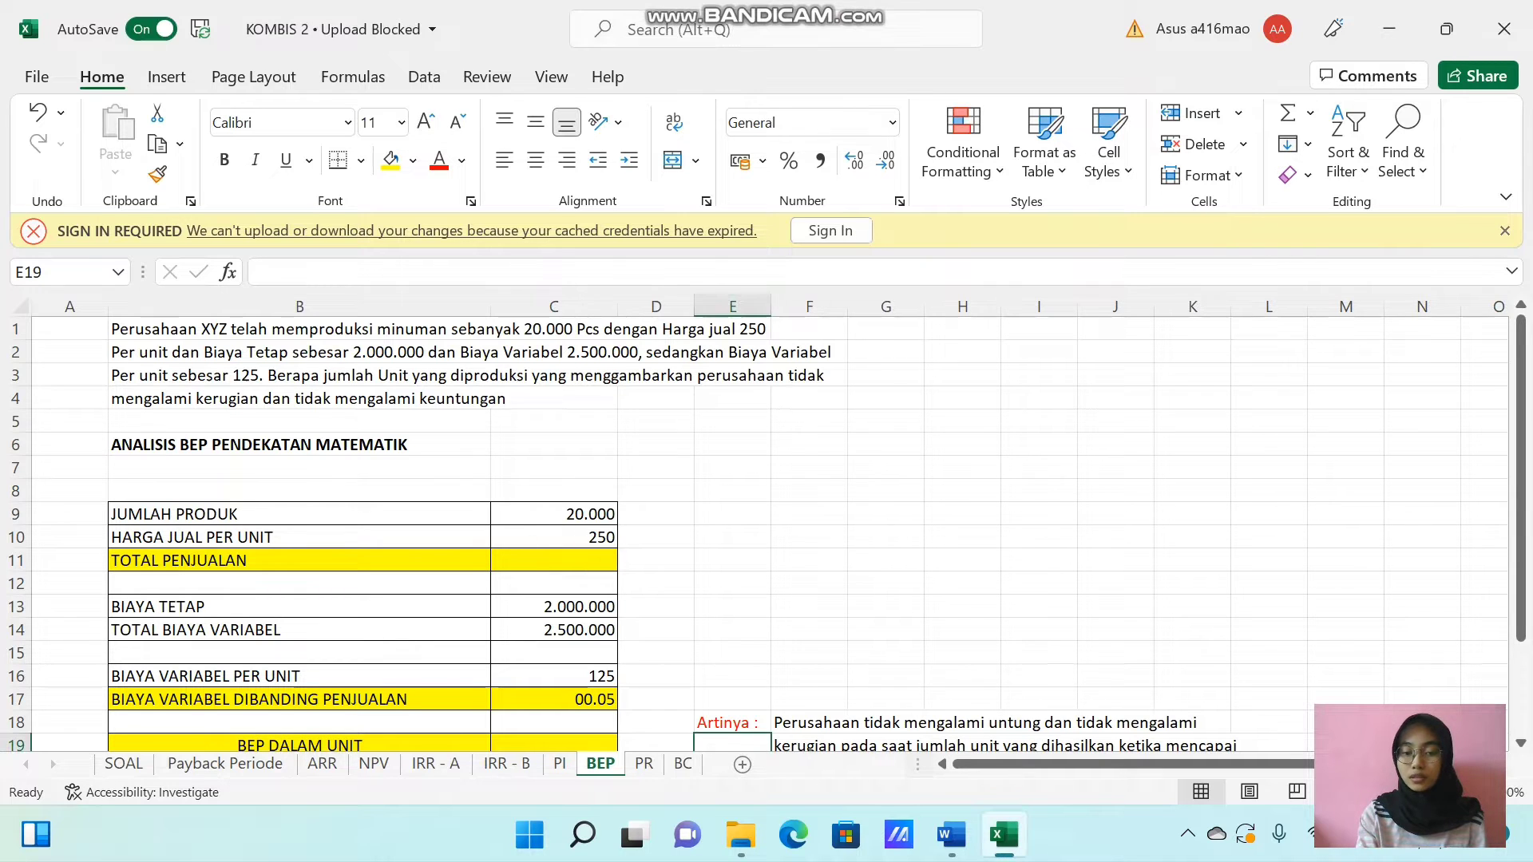
Calculate TOTAL PENJUALAN in C11 of the BEP sheet as product quantity times unit selling price with =C9*C10.
left_click(541, 559)
type("=")
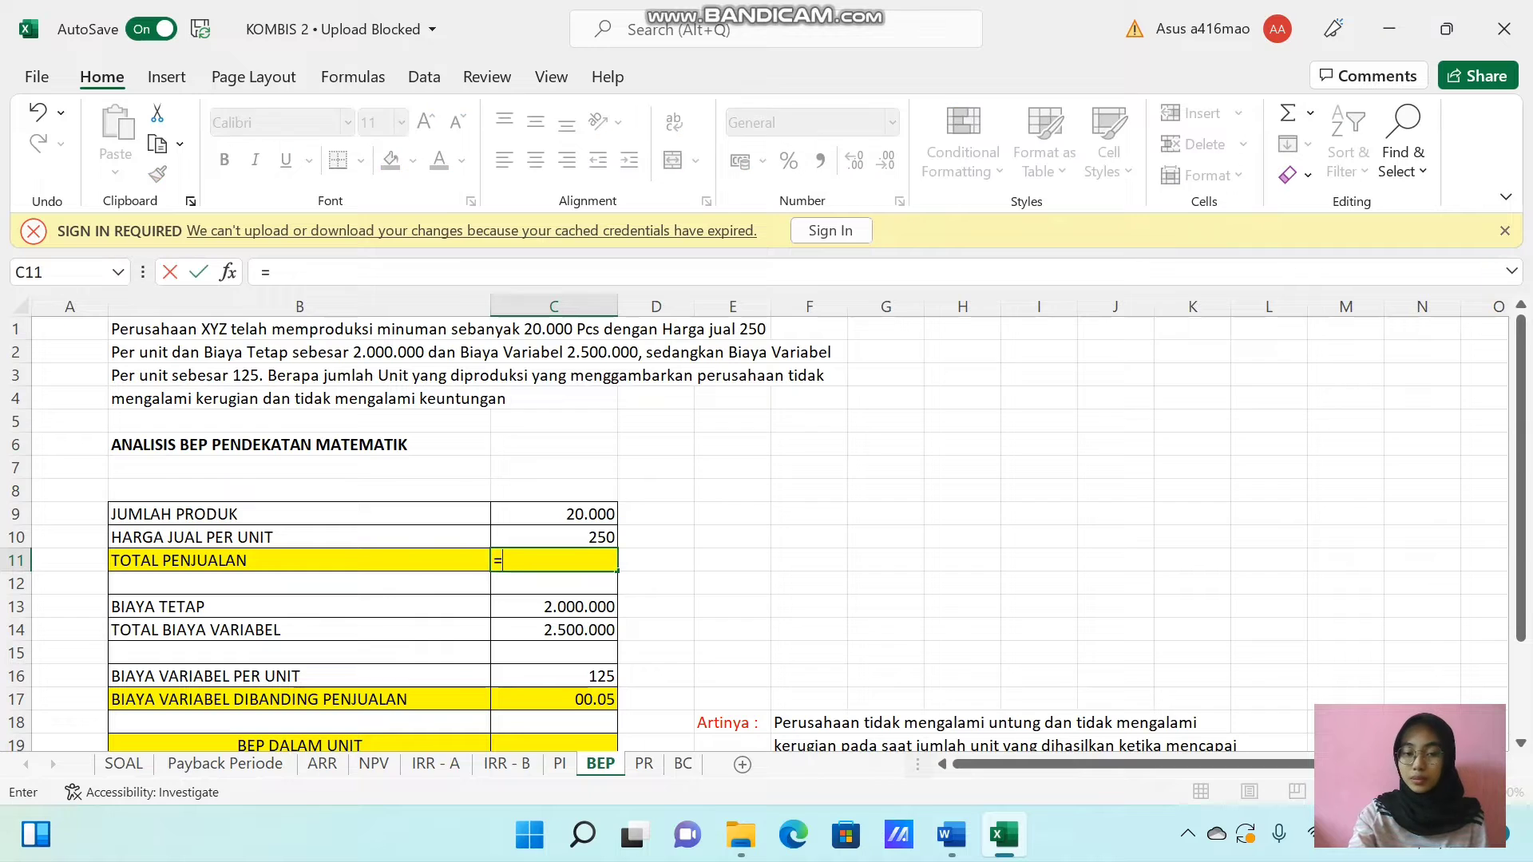
left_click(537, 513)
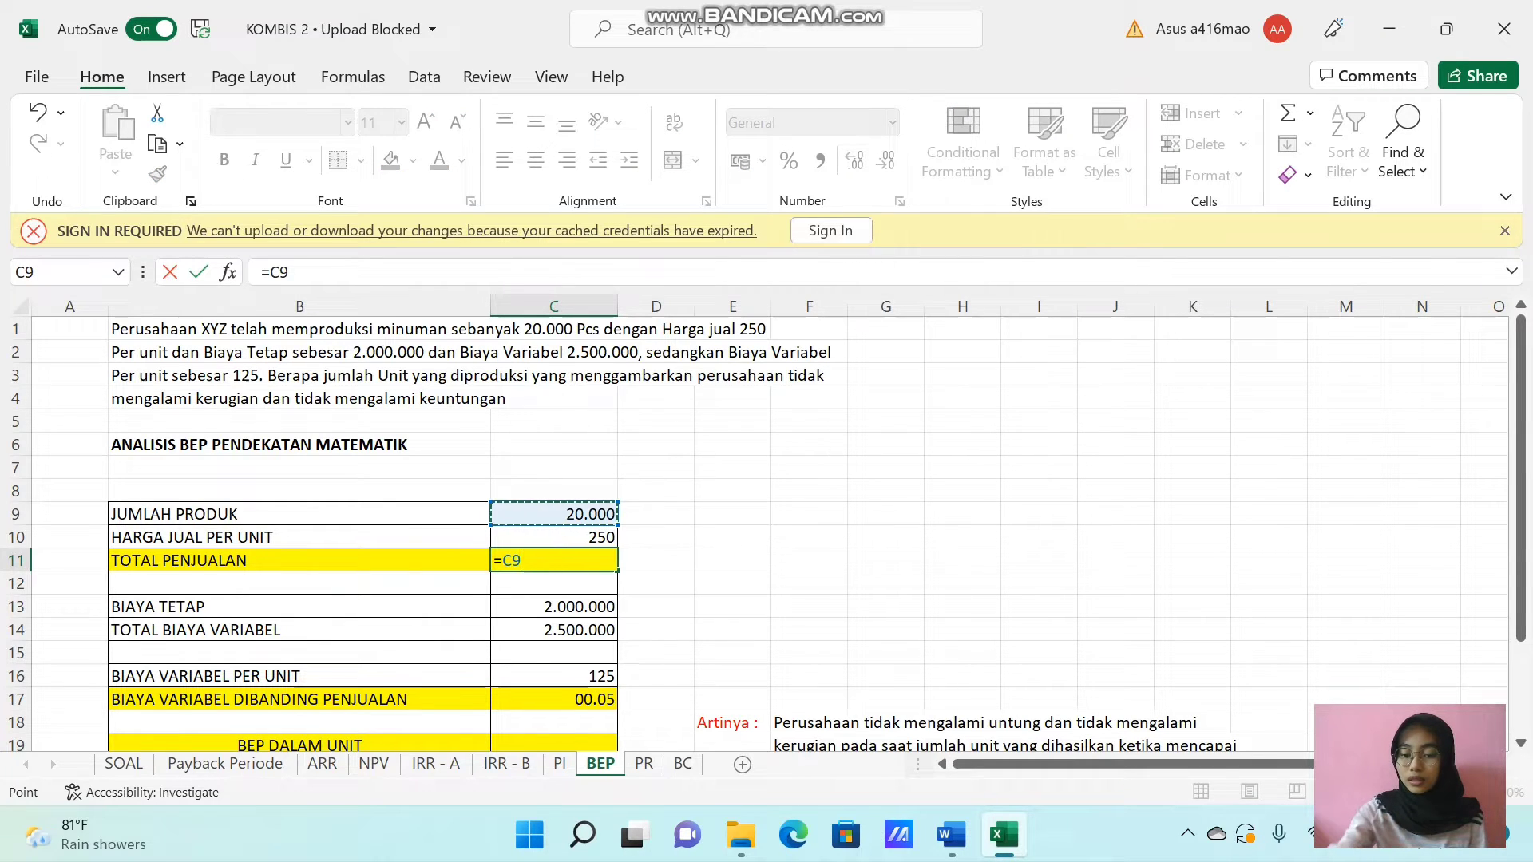
type("*")
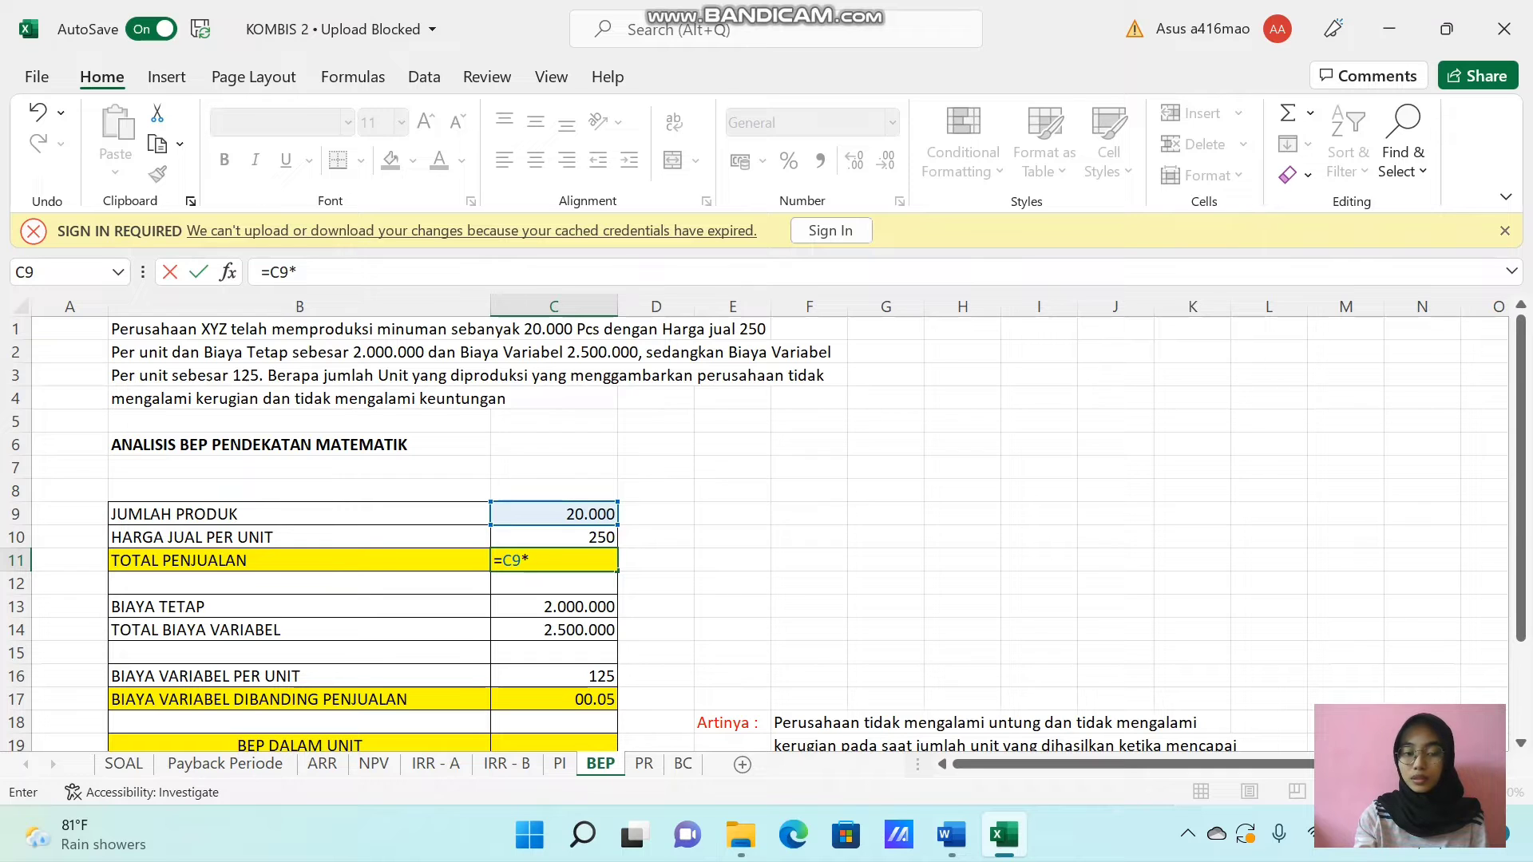
left_click(537, 535)
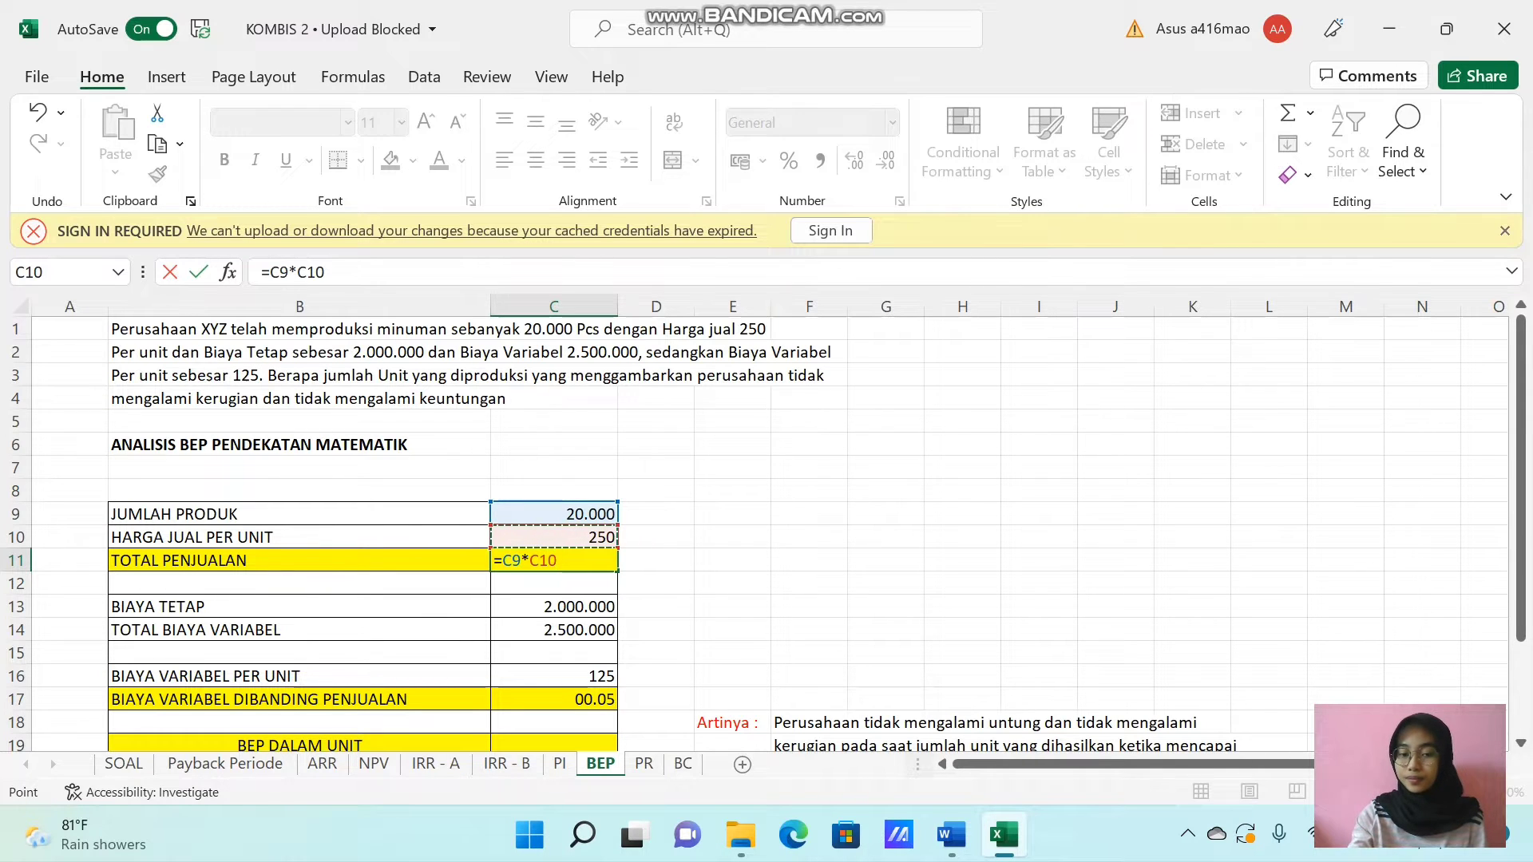
key("Return")
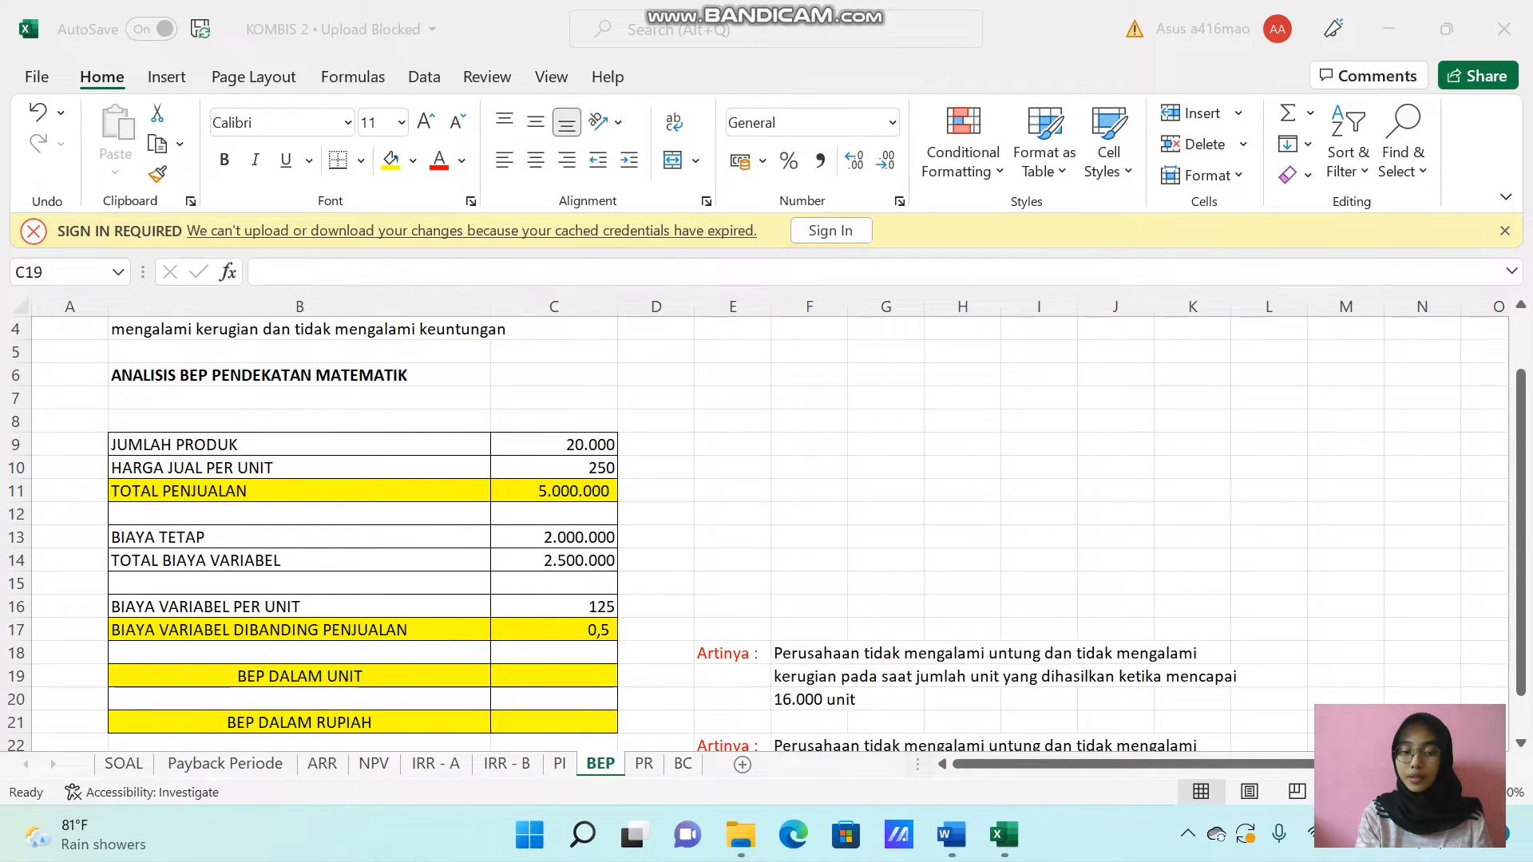
Calculate BEP DALAM UNIT in C19 as fixed cost divided by unit price minus unit variable cost, using =C13/(C10-C16).
left_click(513, 675)
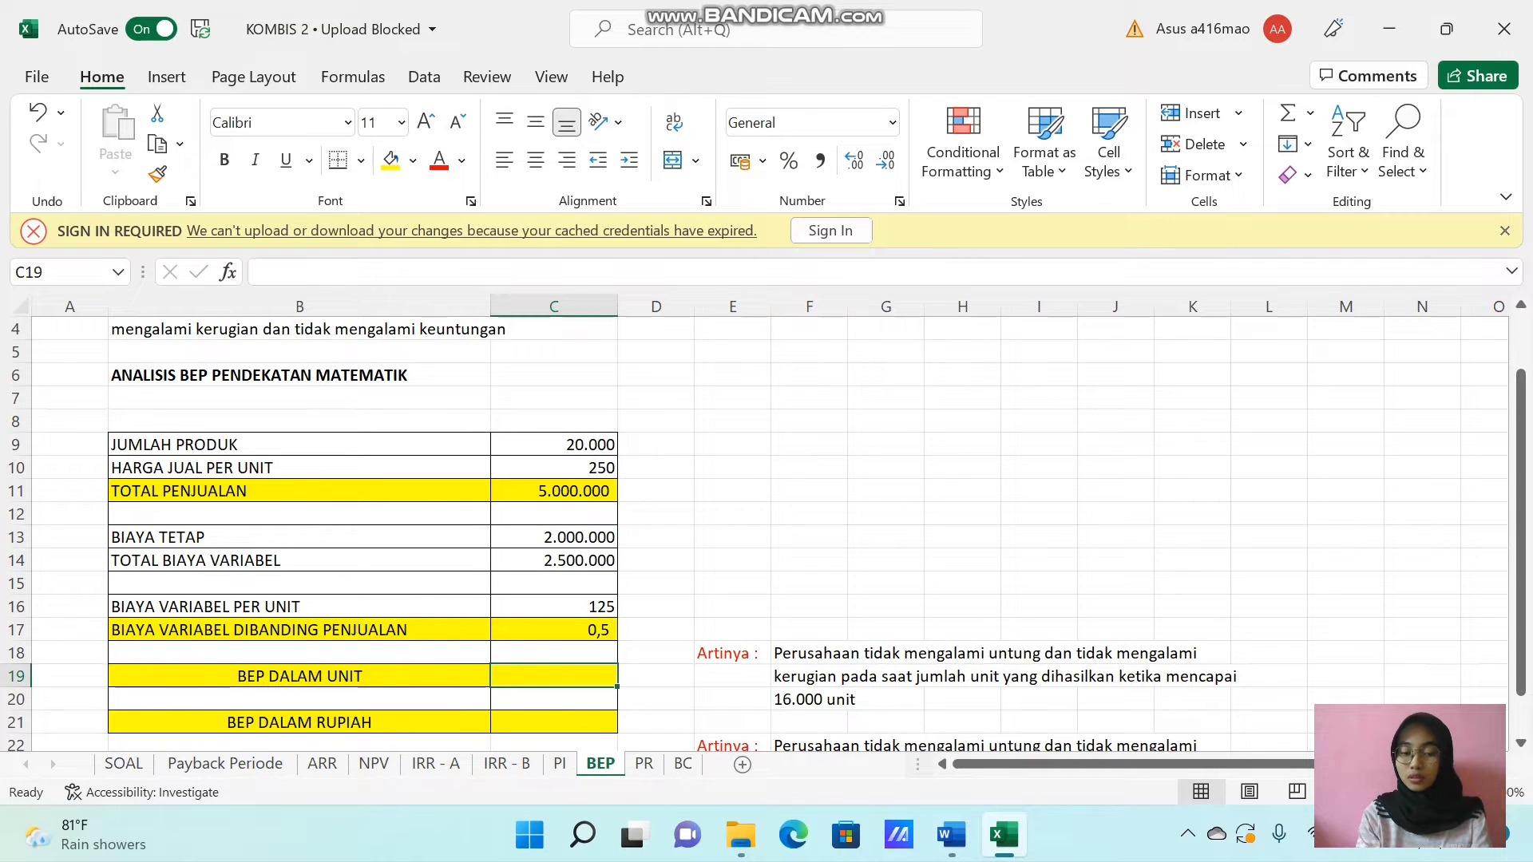
type("=")
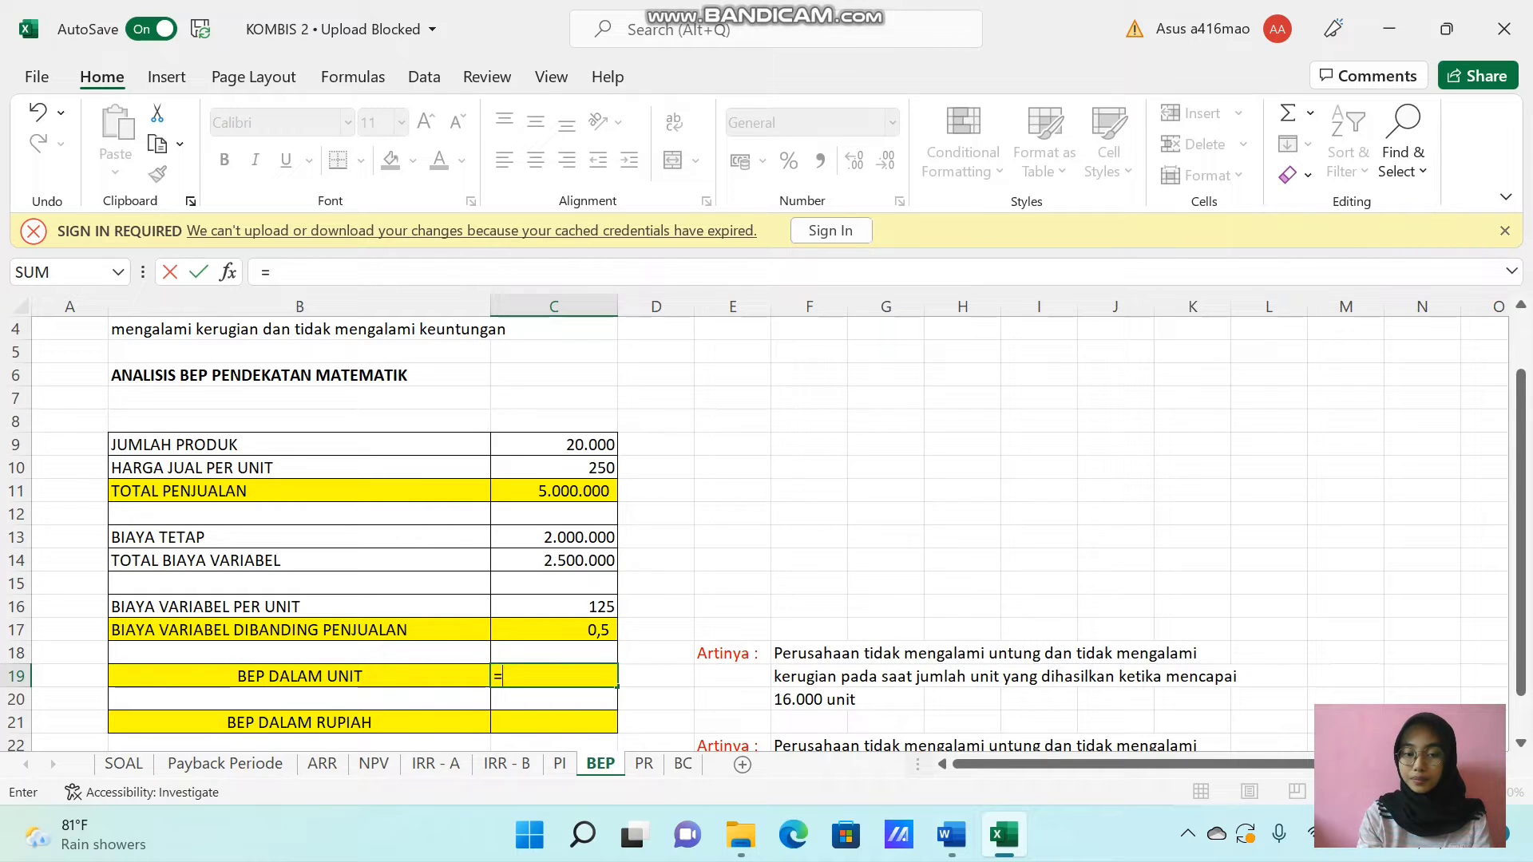
left_click(554, 537)
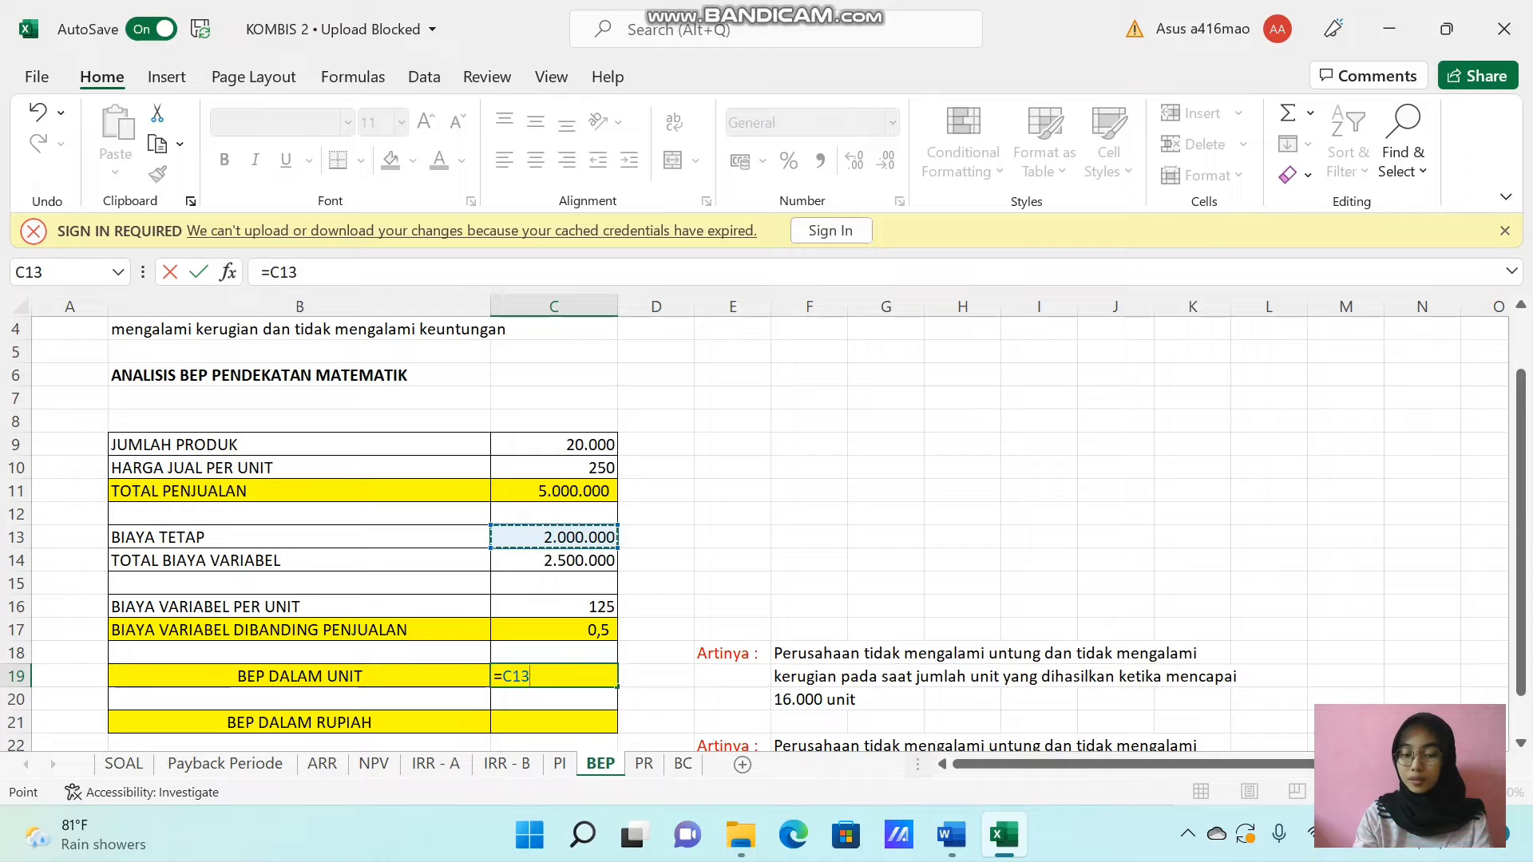
type("/(")
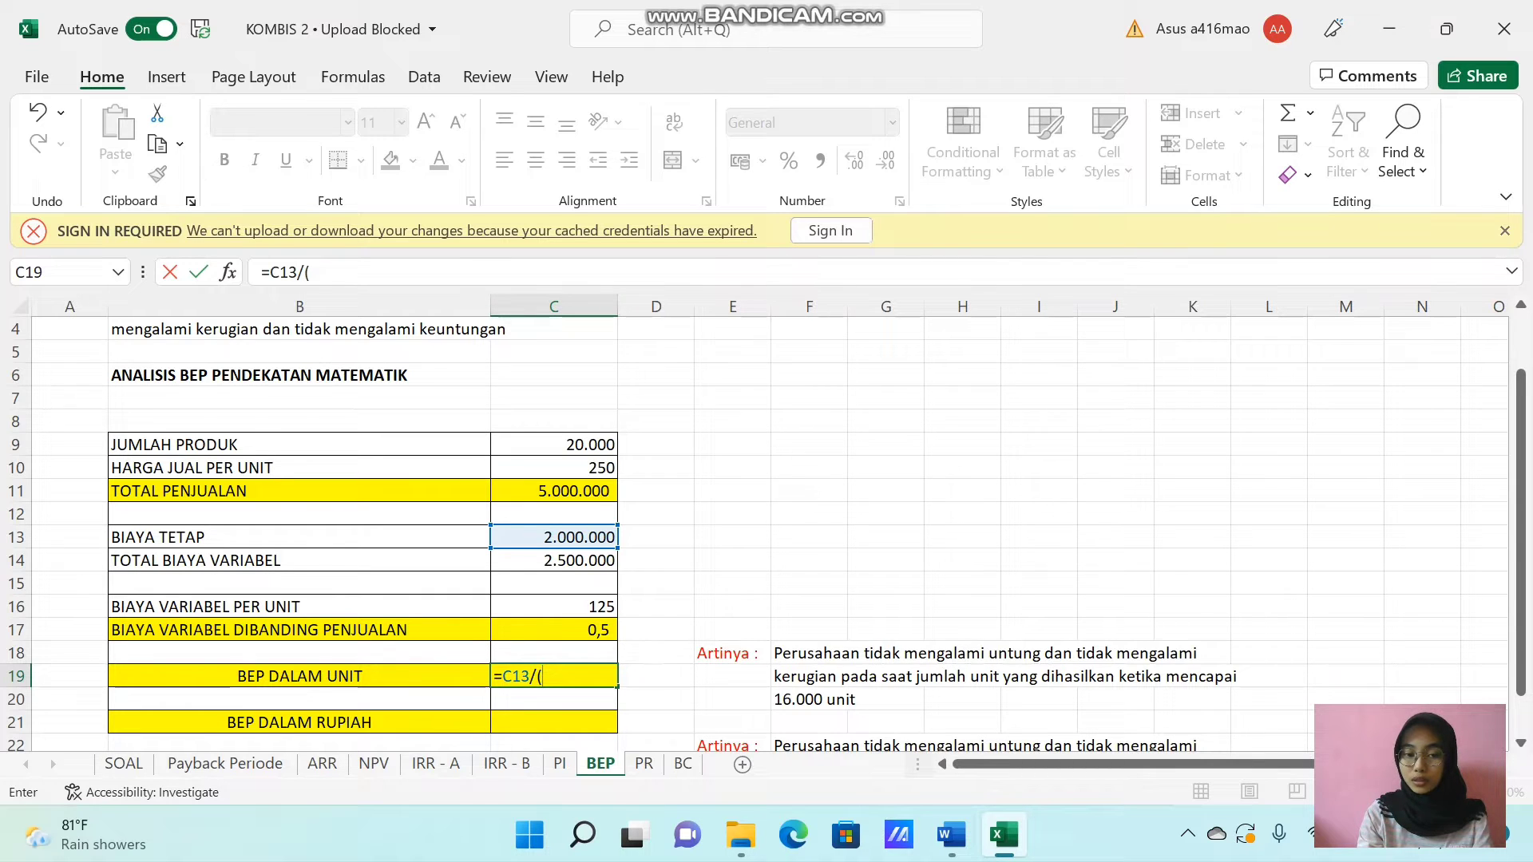
left_click(513, 468)
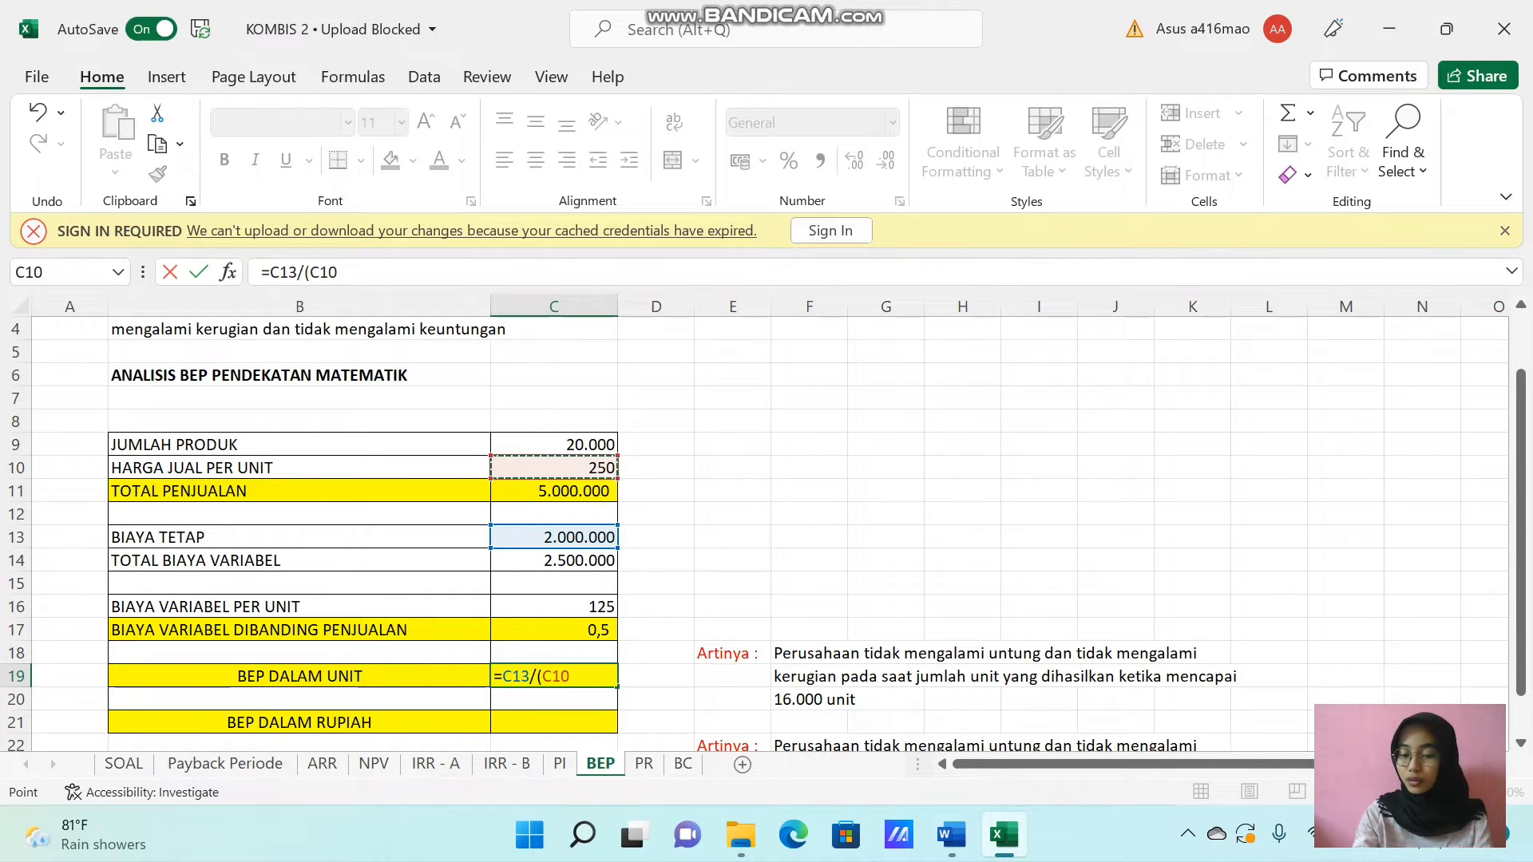
type("-")
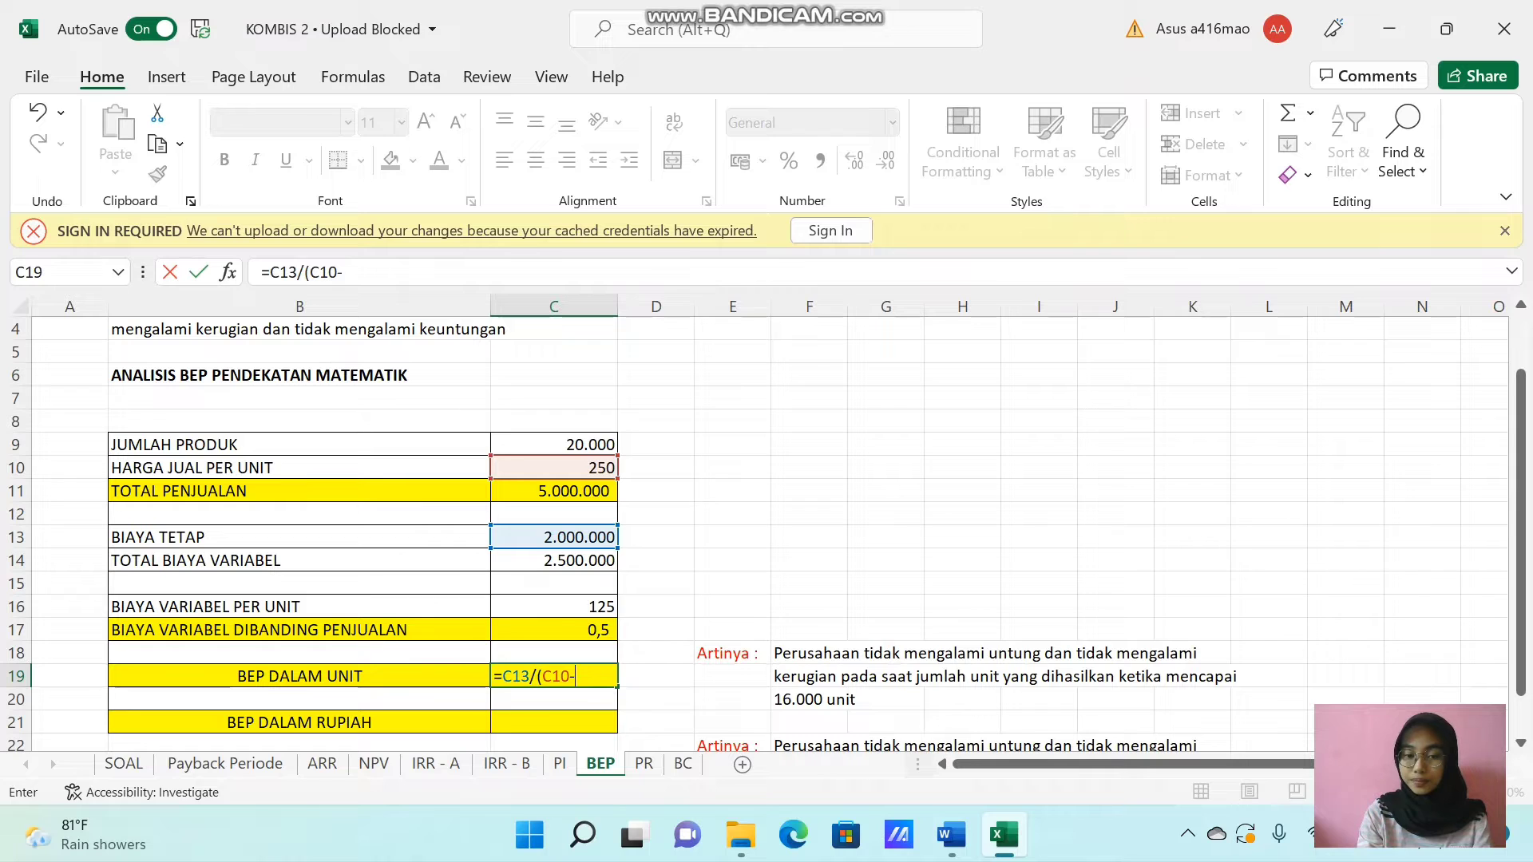
left_click(534, 611)
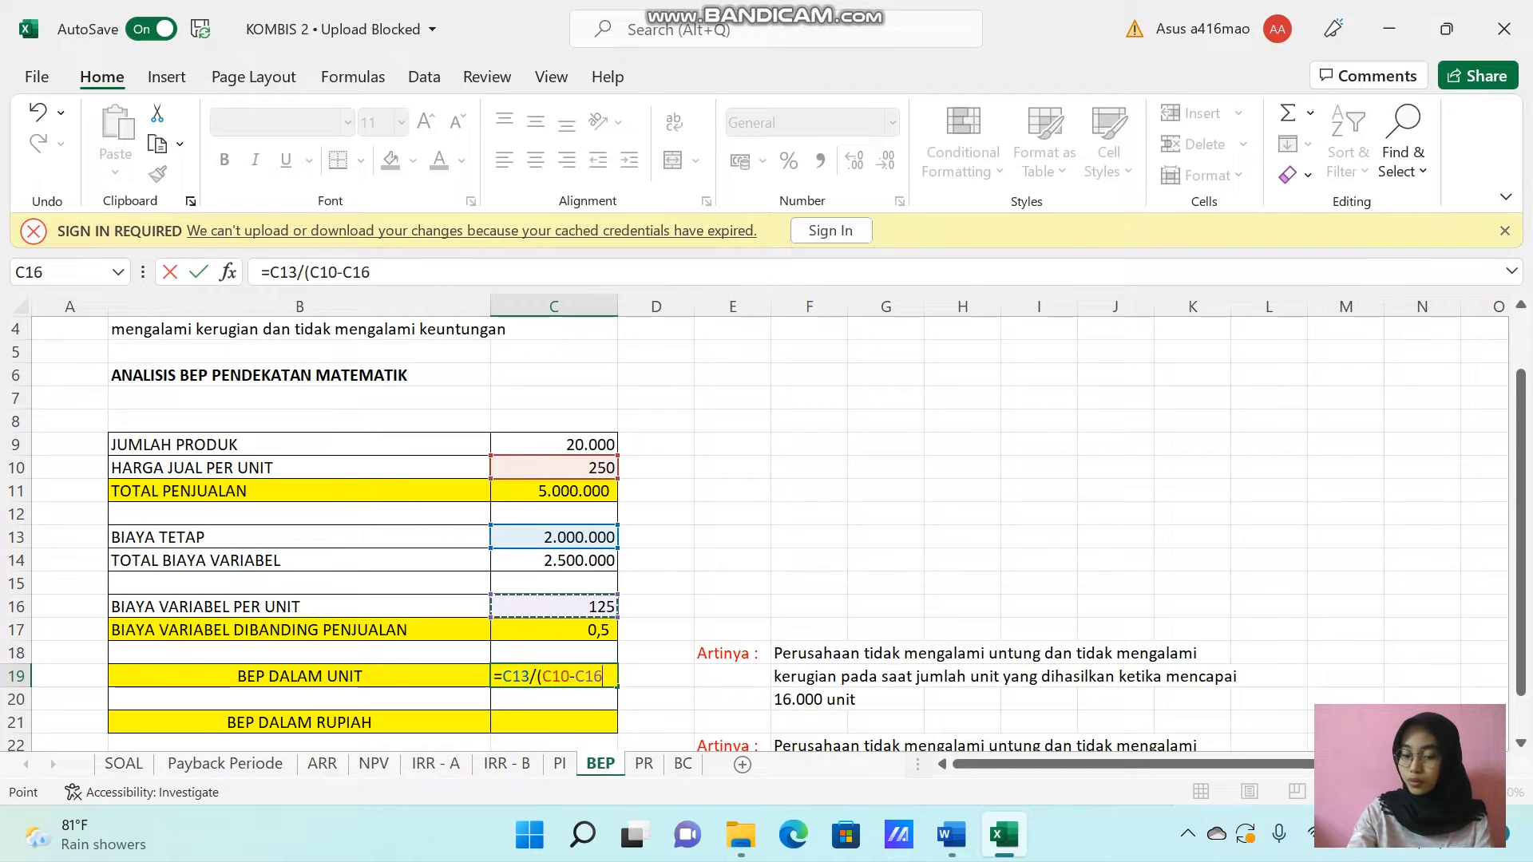
type(")")
key("Return")
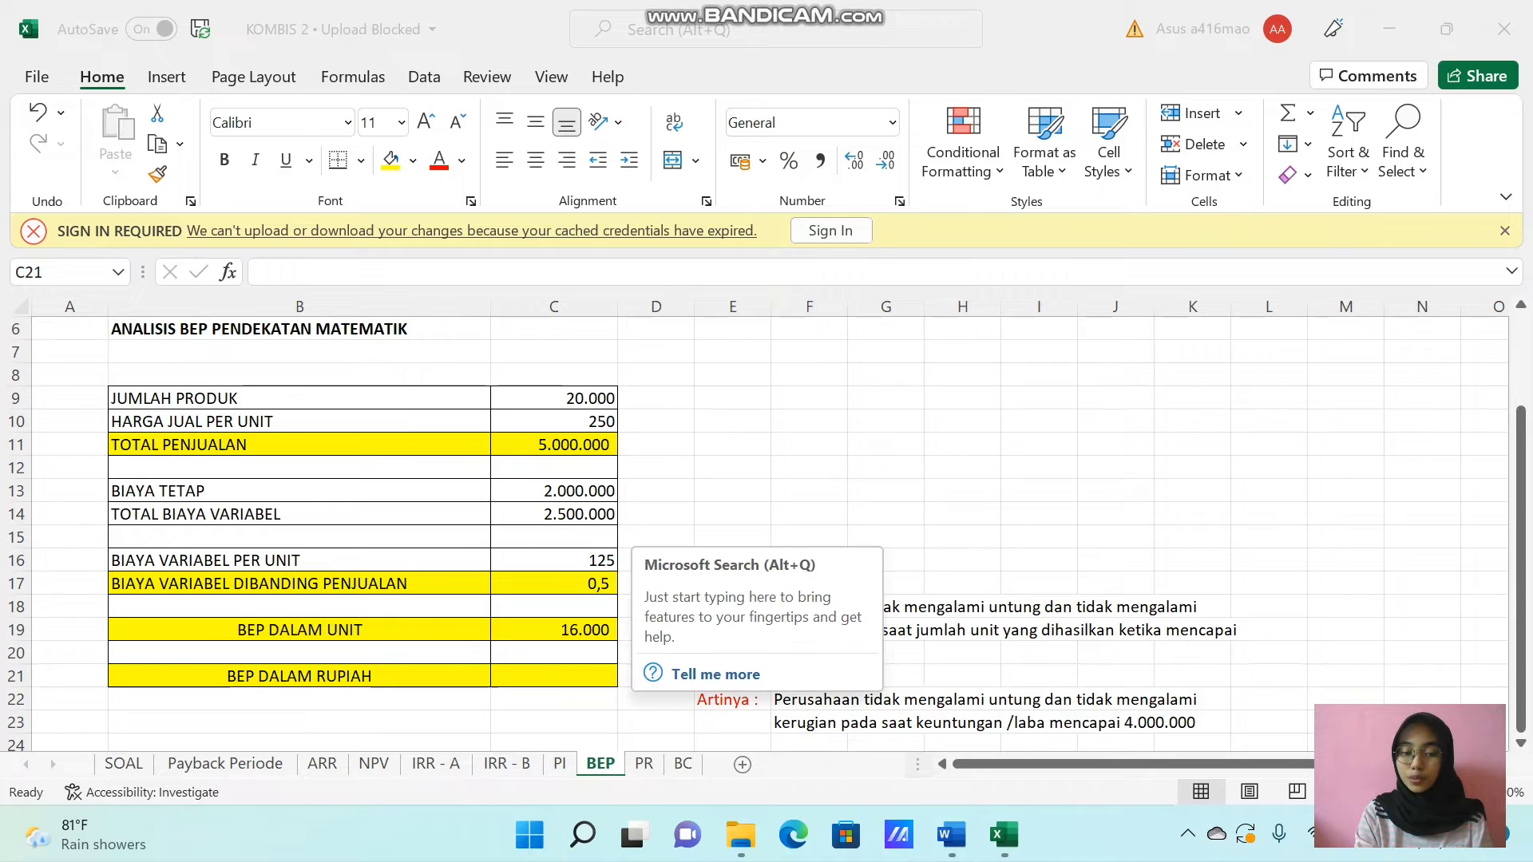
Calculate BEP DALAM RUPIAH in C21 from fixed cost, unit variable cost and unit selling price with =C13/(1-C16/C10).
left_click(514, 663)
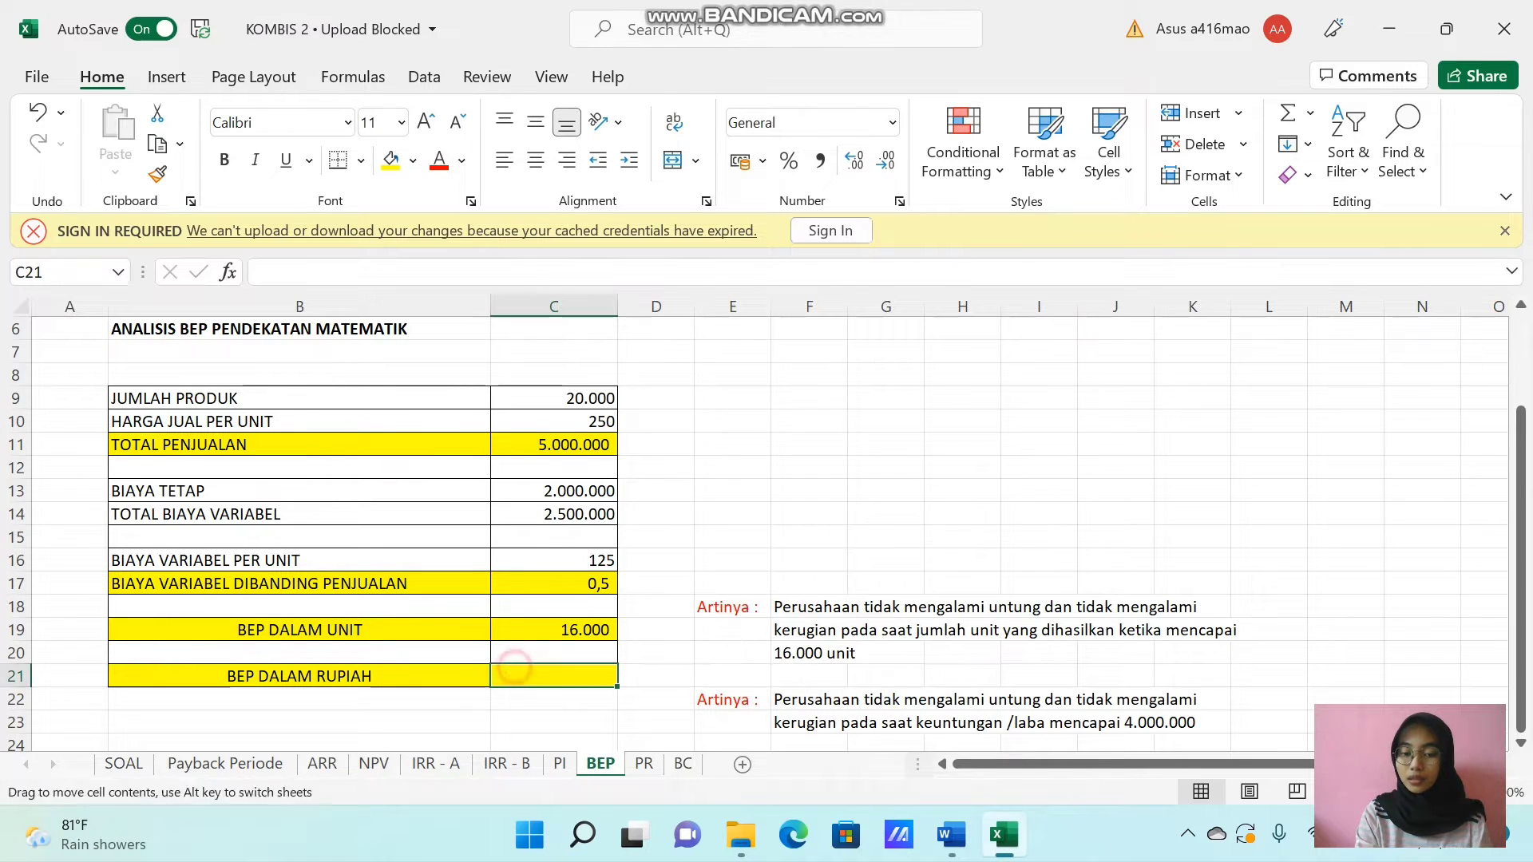
left_click(520, 673)
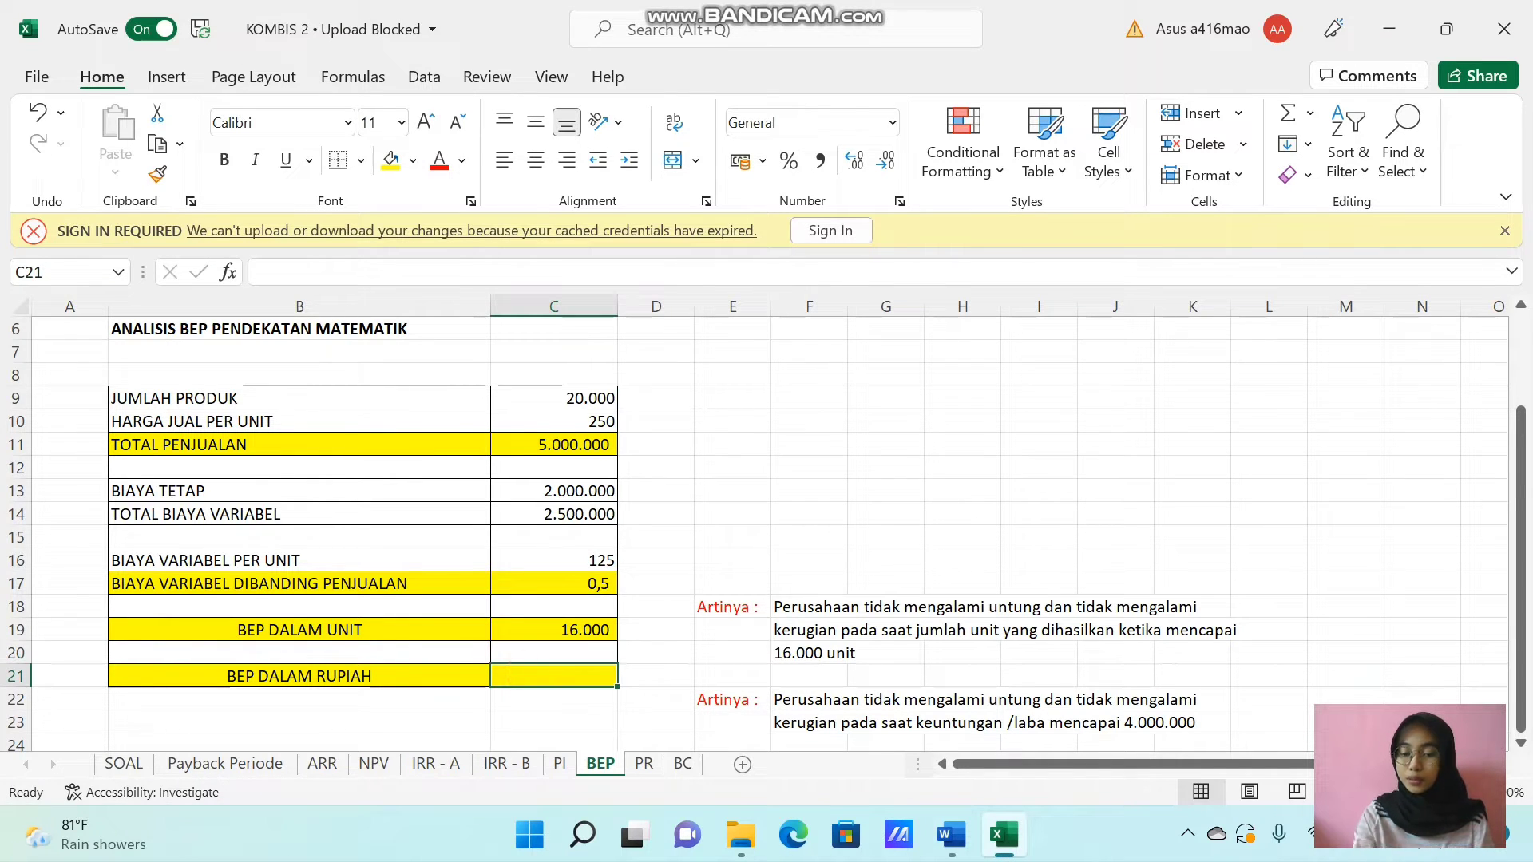
type("=")
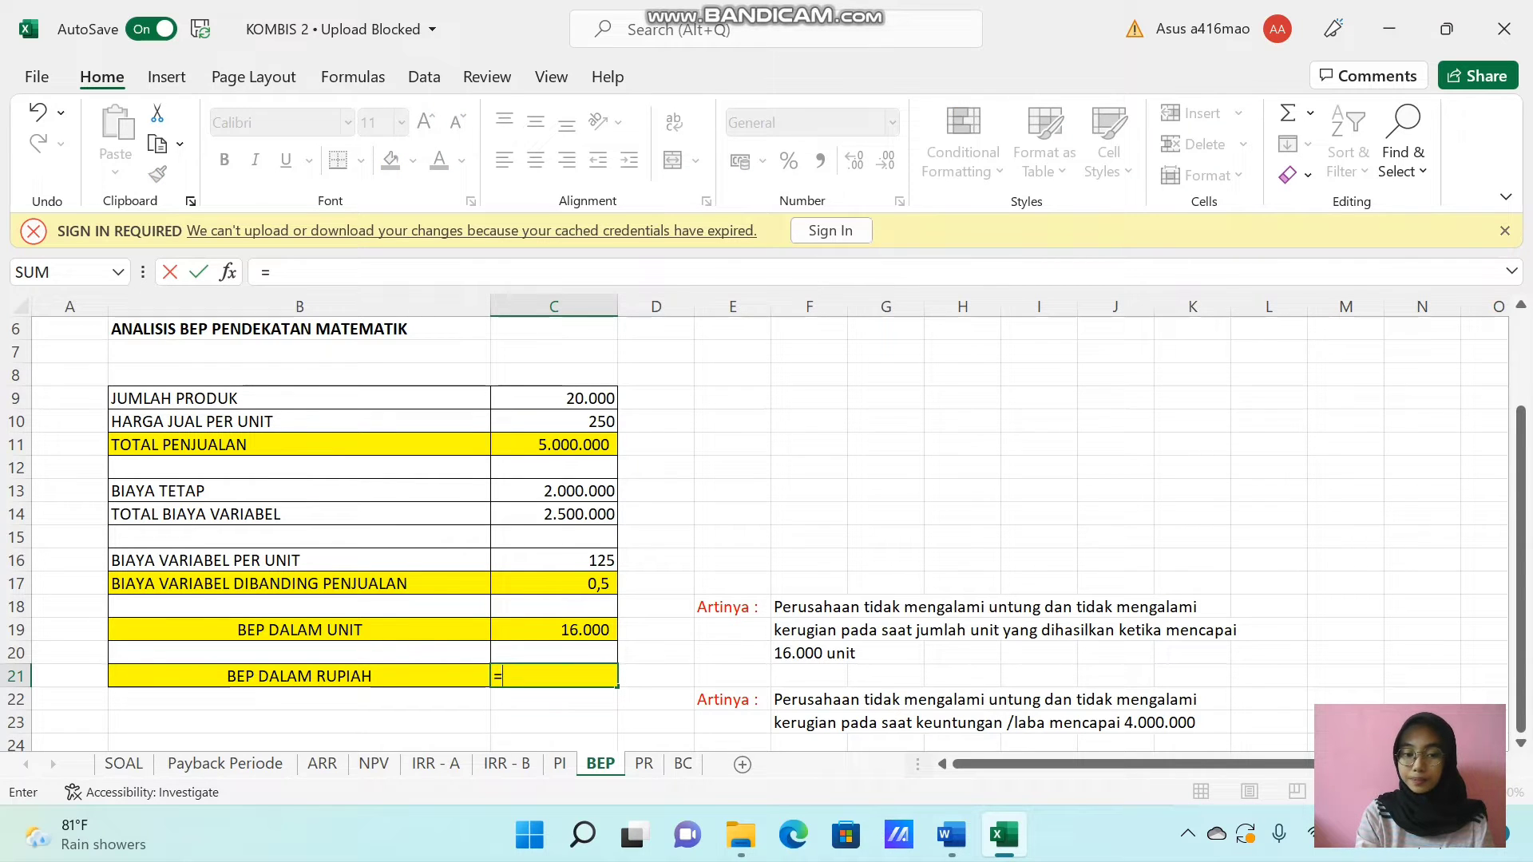
left_click(581, 489)
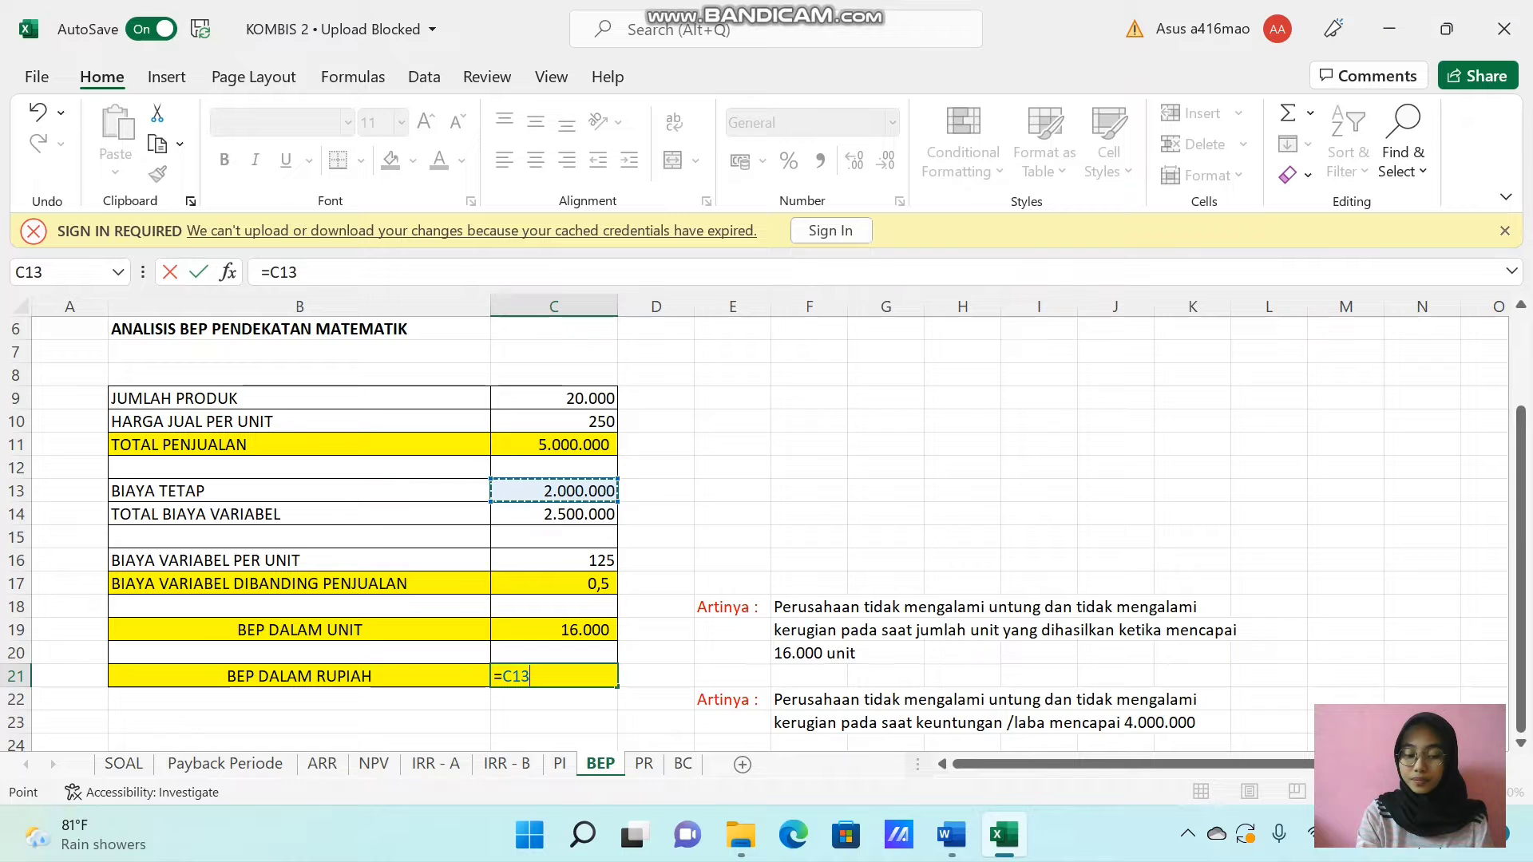
type("/")
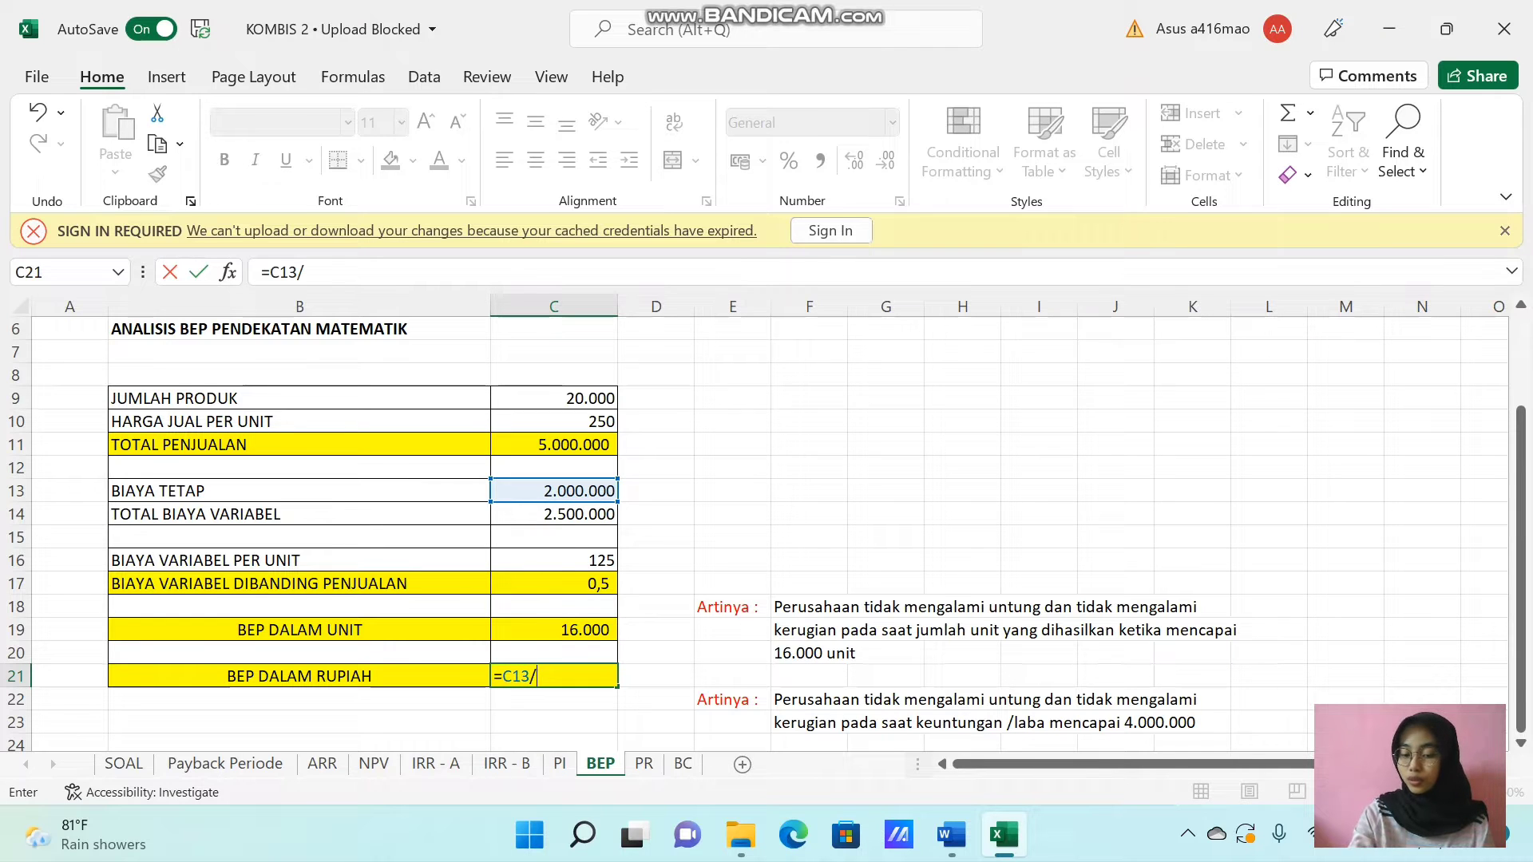
type("(1")
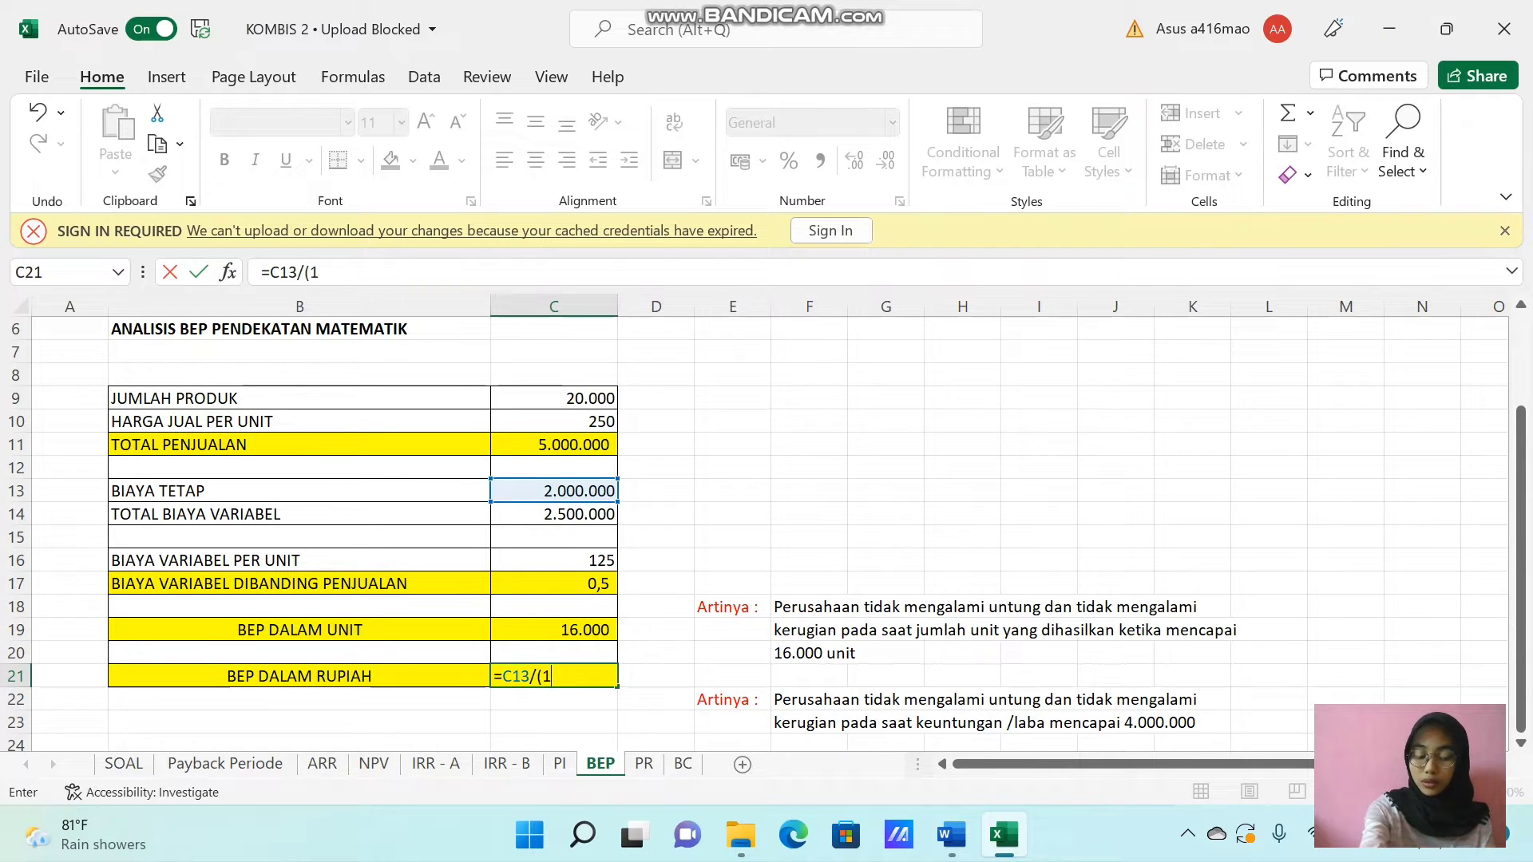
type("-")
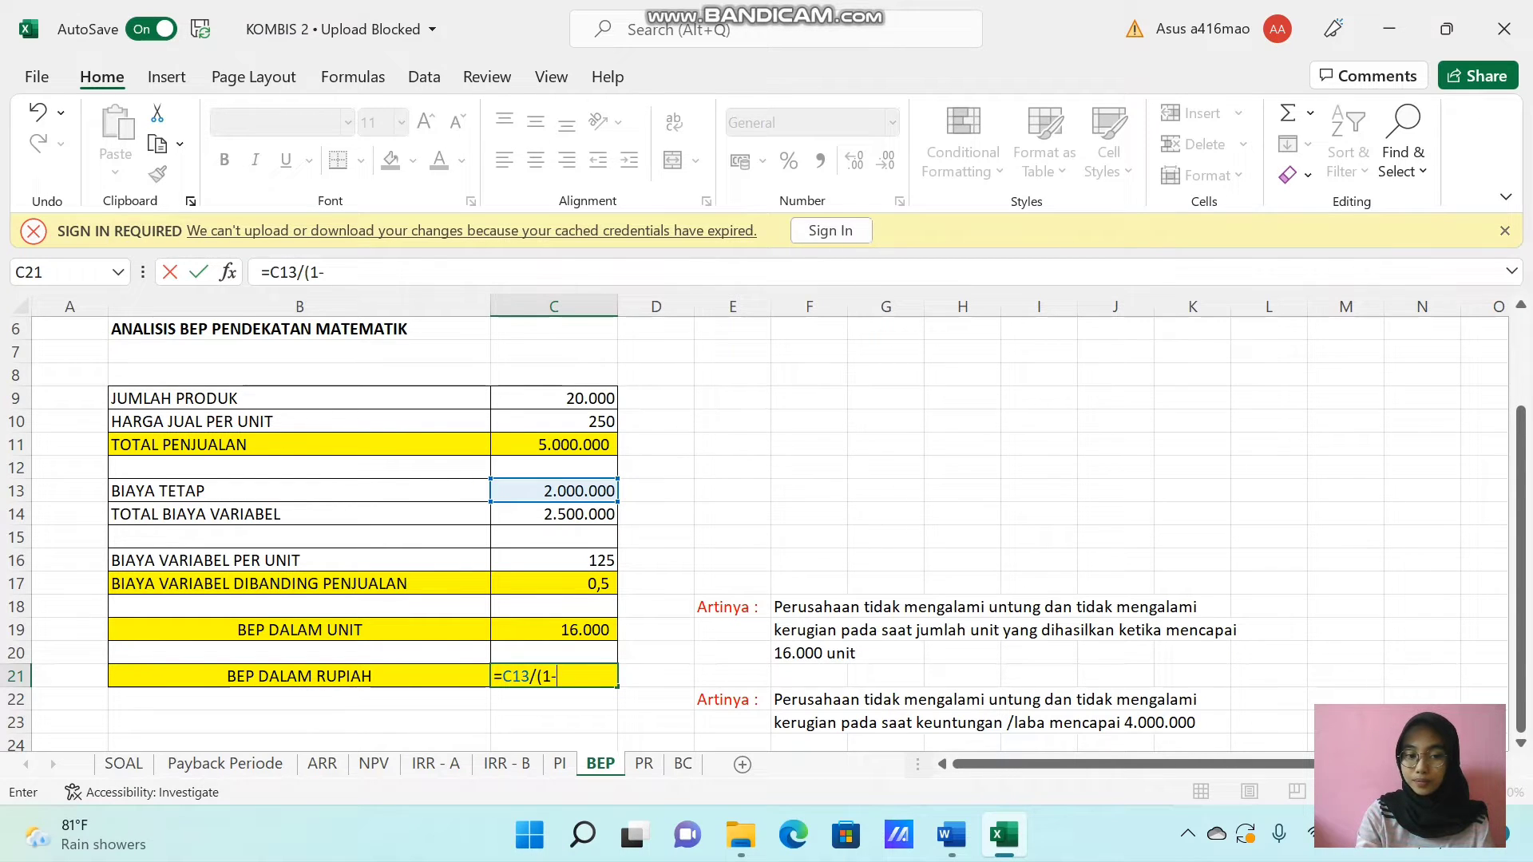
left_click(573, 562)
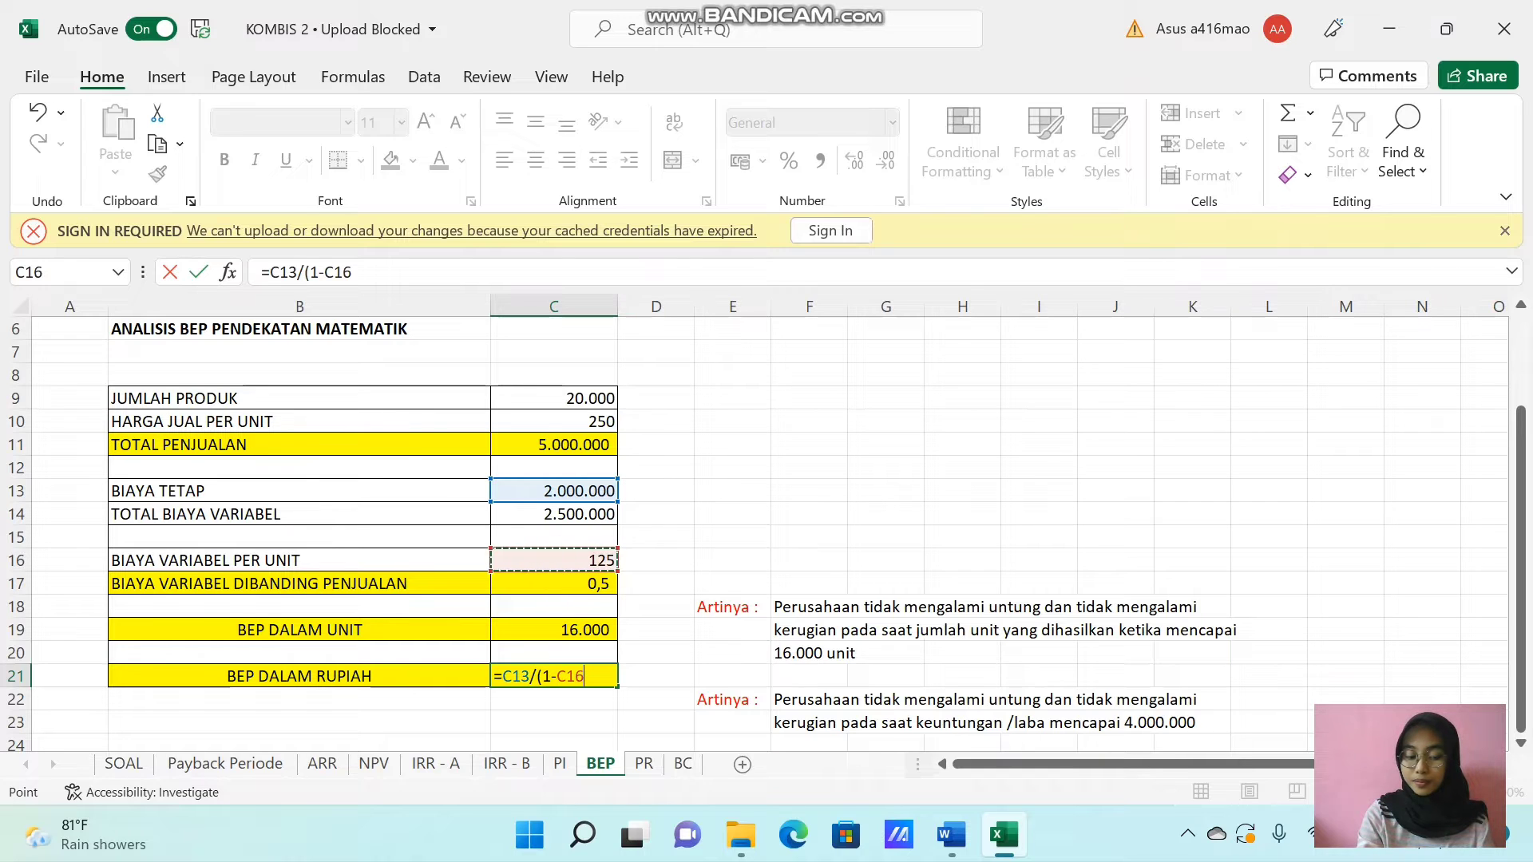
type("/")
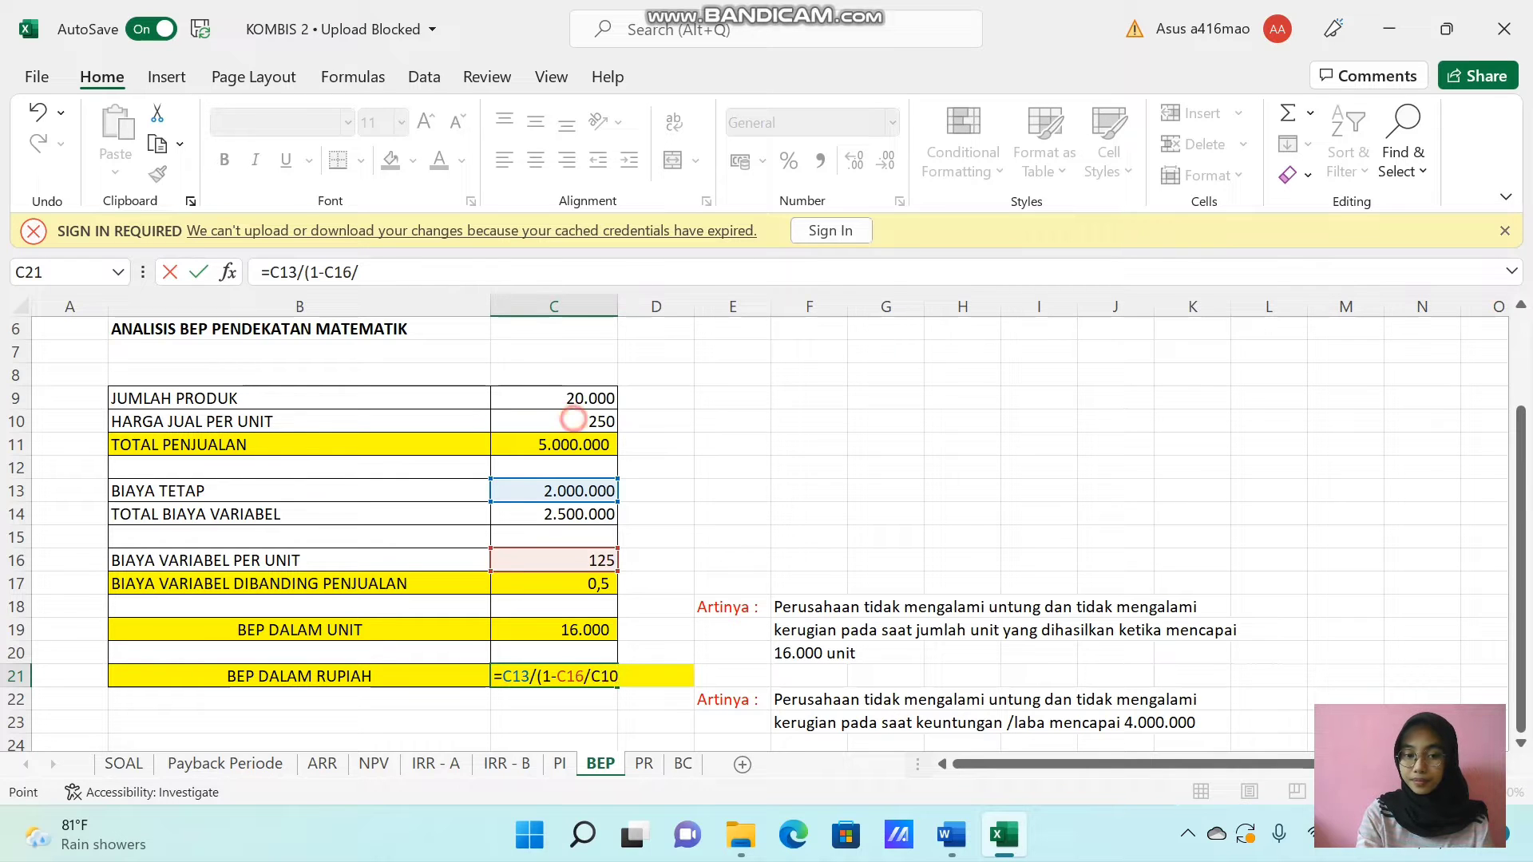
left_click(591, 421)
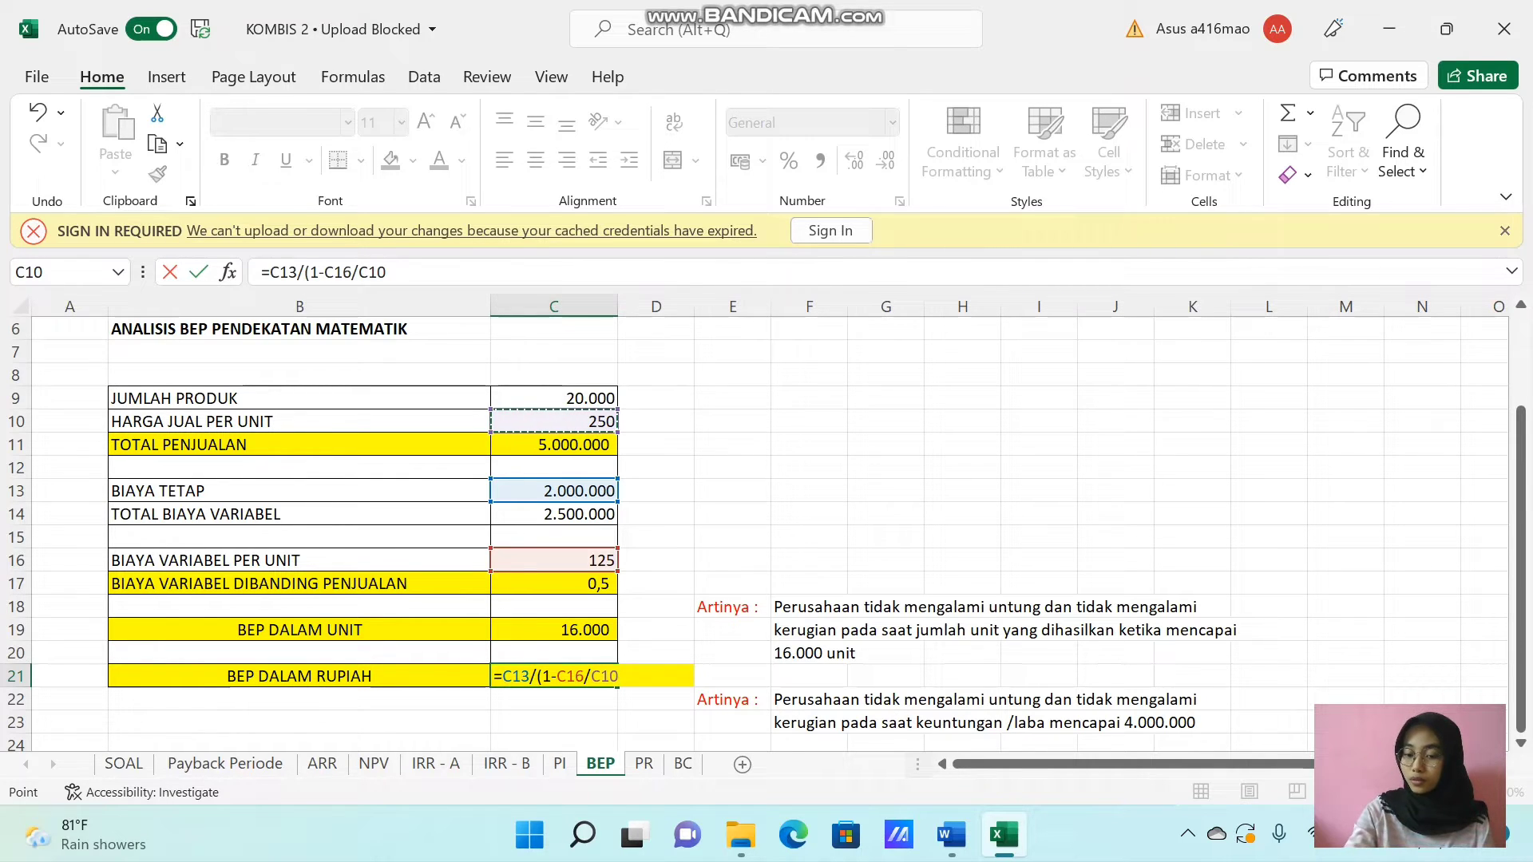
type(")")
key("Return")
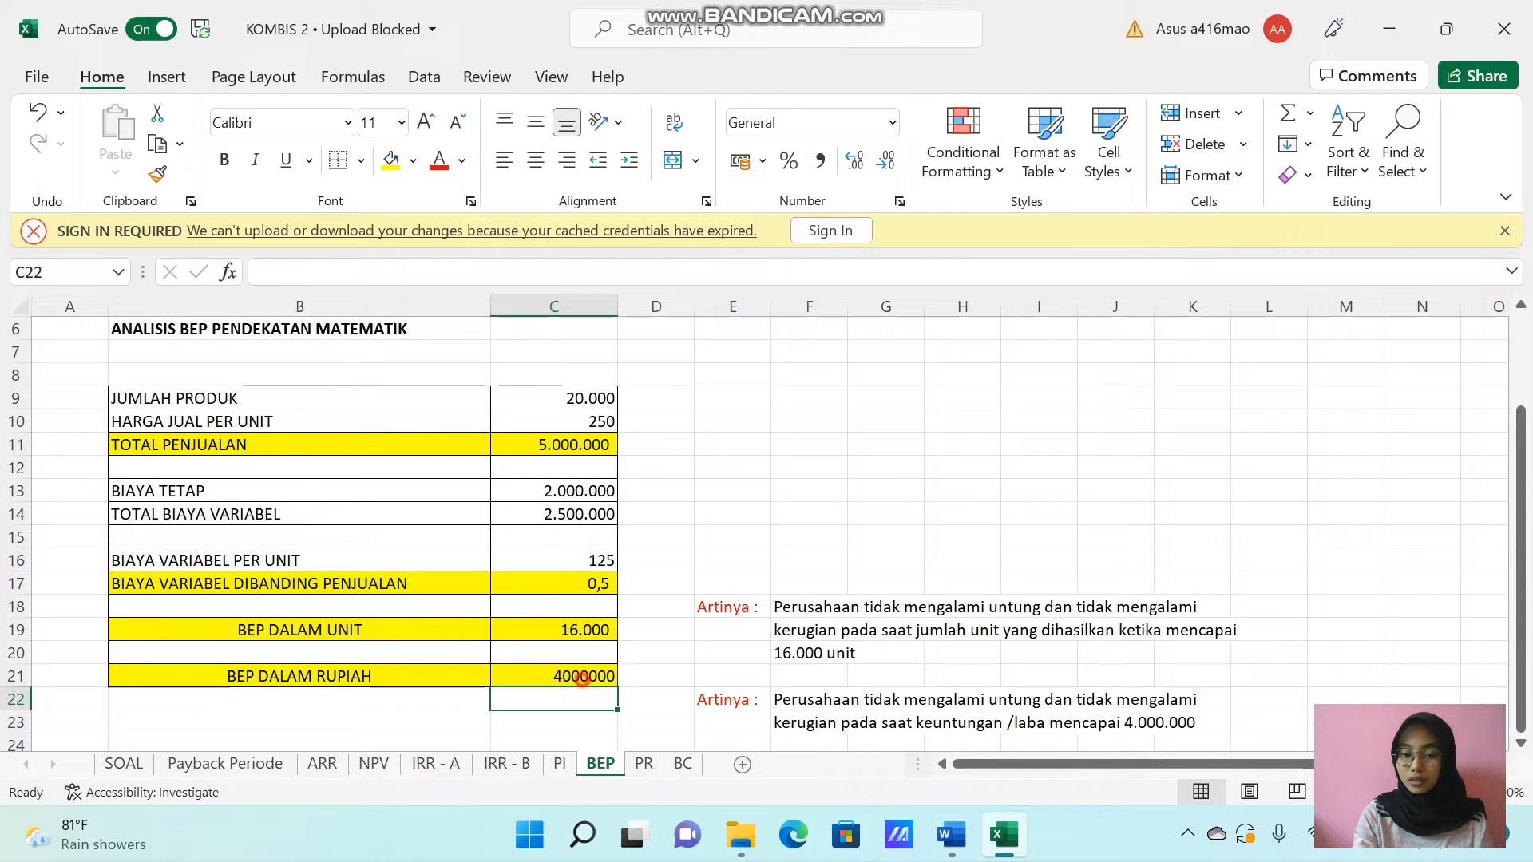
Format the BEP DALAM RUPIAH result in C21 with thousands separators and no decimal places.
left_click(582, 679)
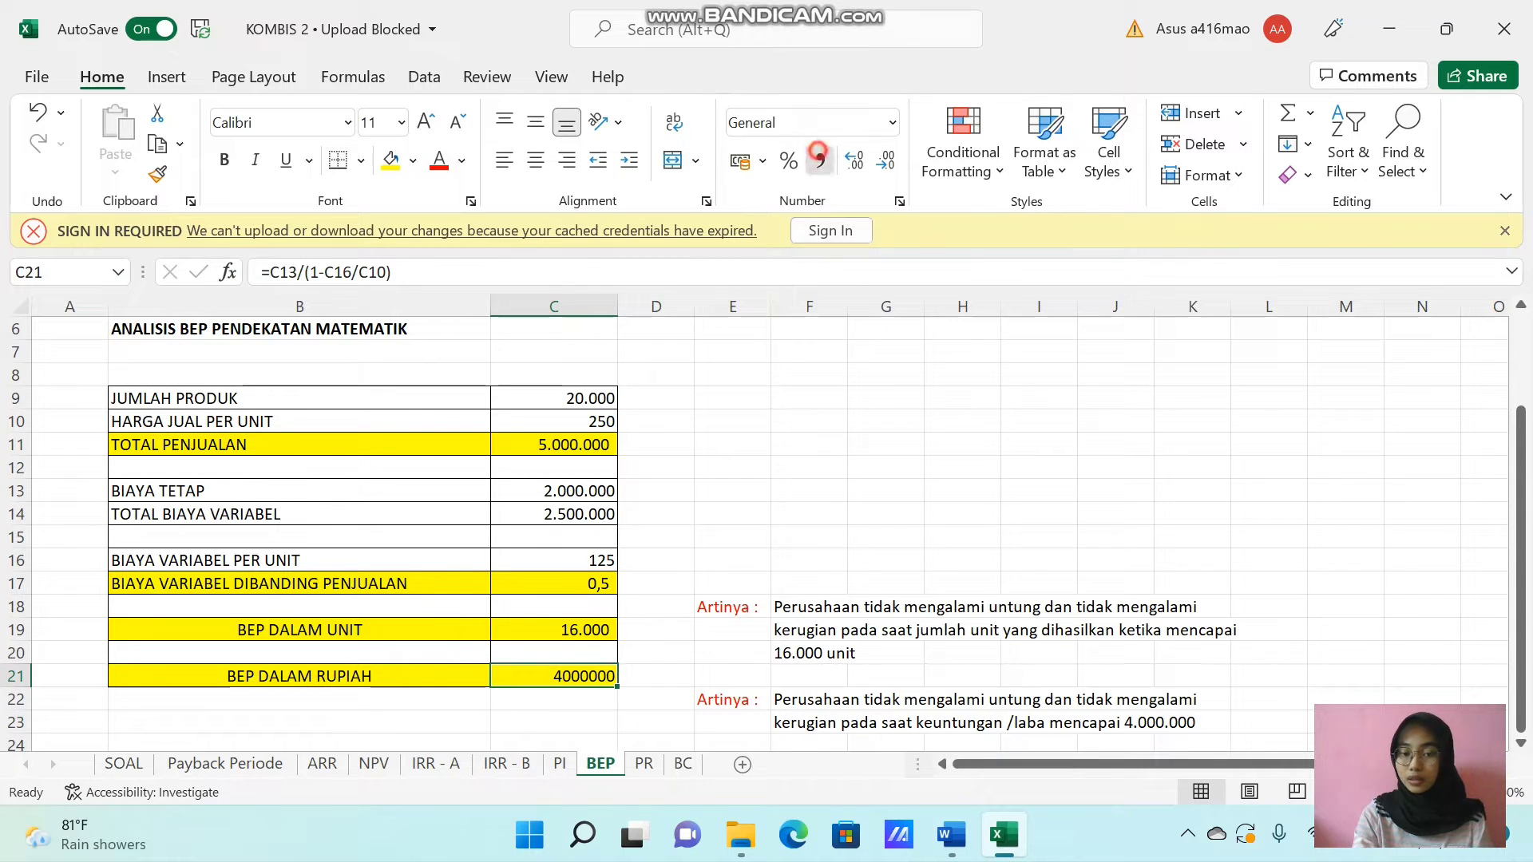
left_click(820, 160)
left_click(886, 160)
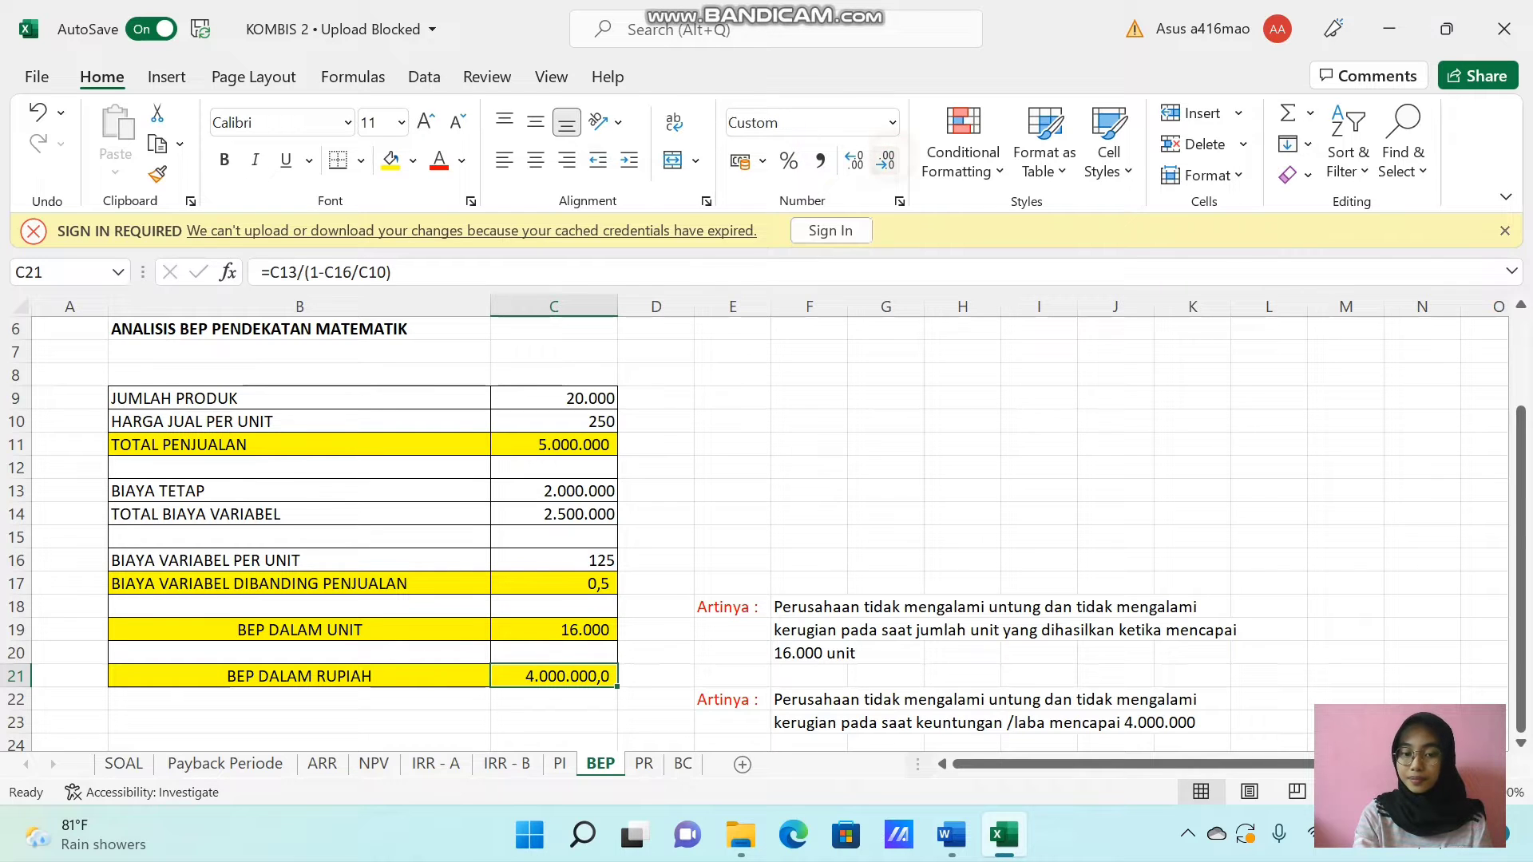
left_click(886, 161)
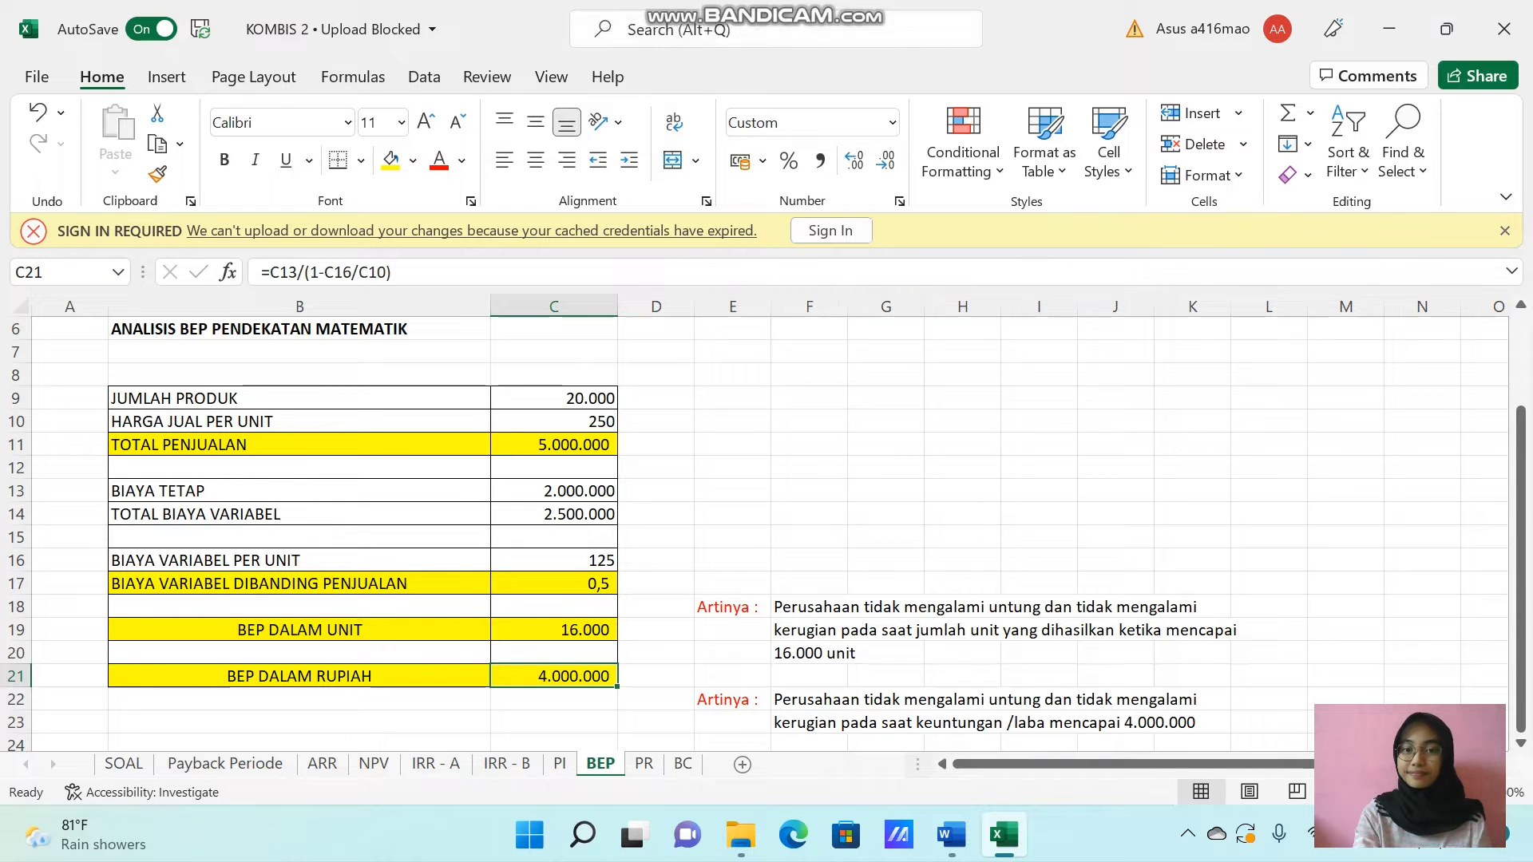
Calculate PM in C12 of the PR sheet with =C9/C10*C11 and format it as a percentage with one decimal place.
mouse_move(774, 3)
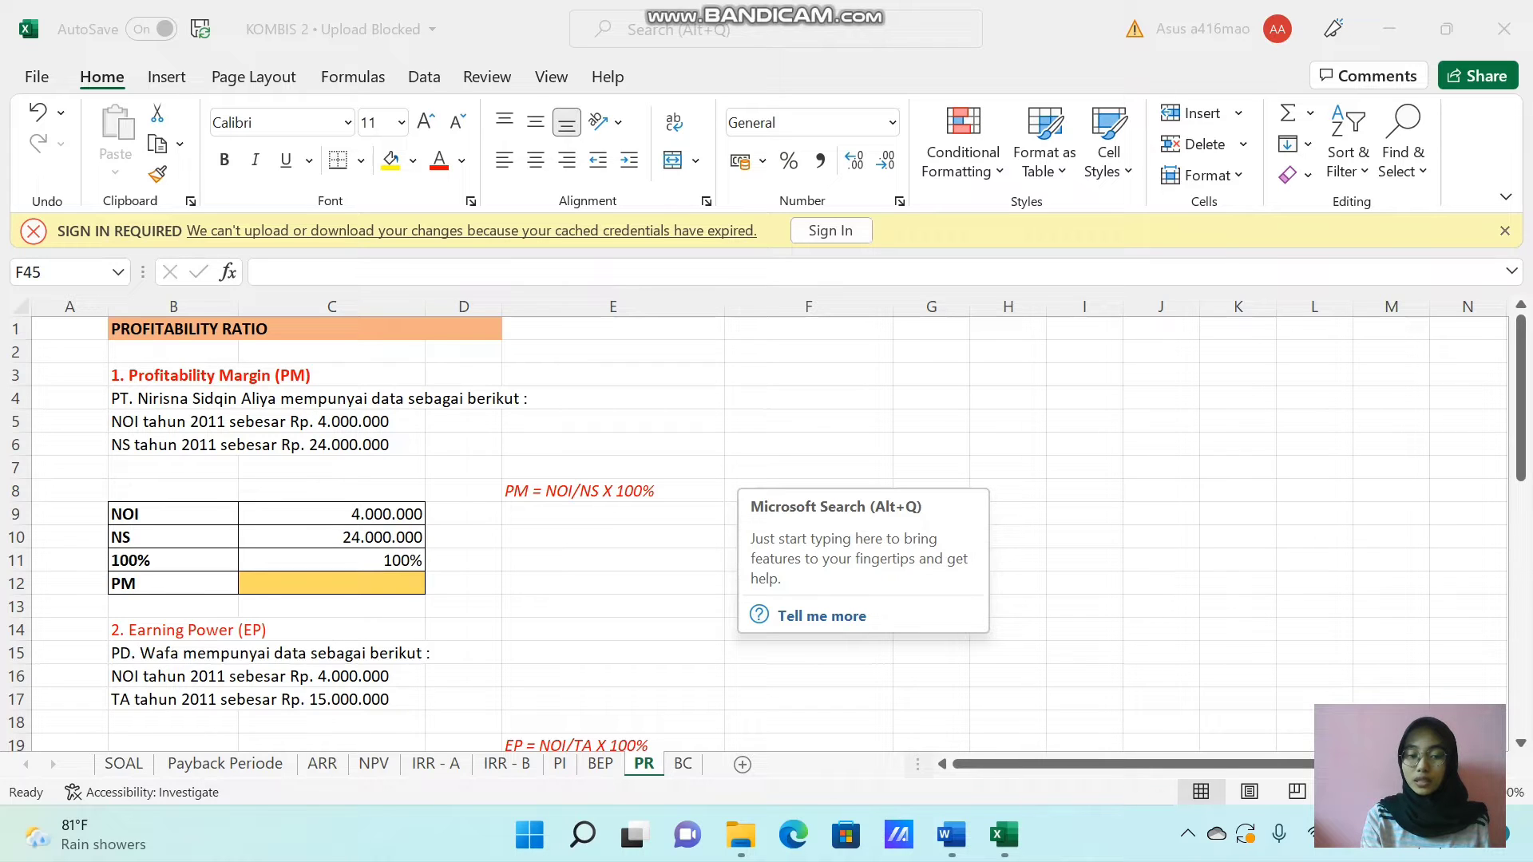
left_click(264, 582)
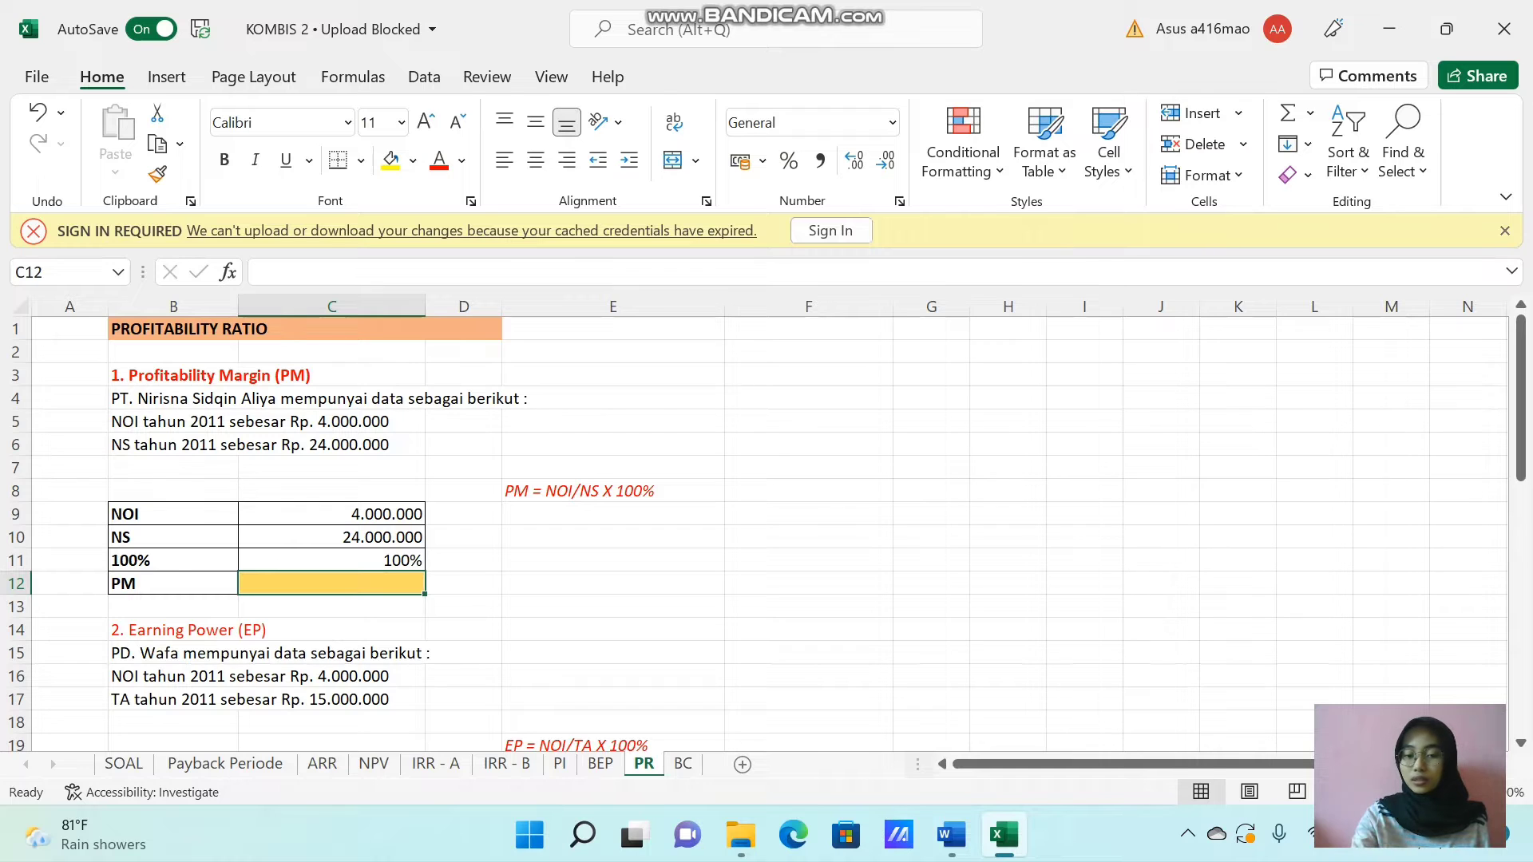
type("=")
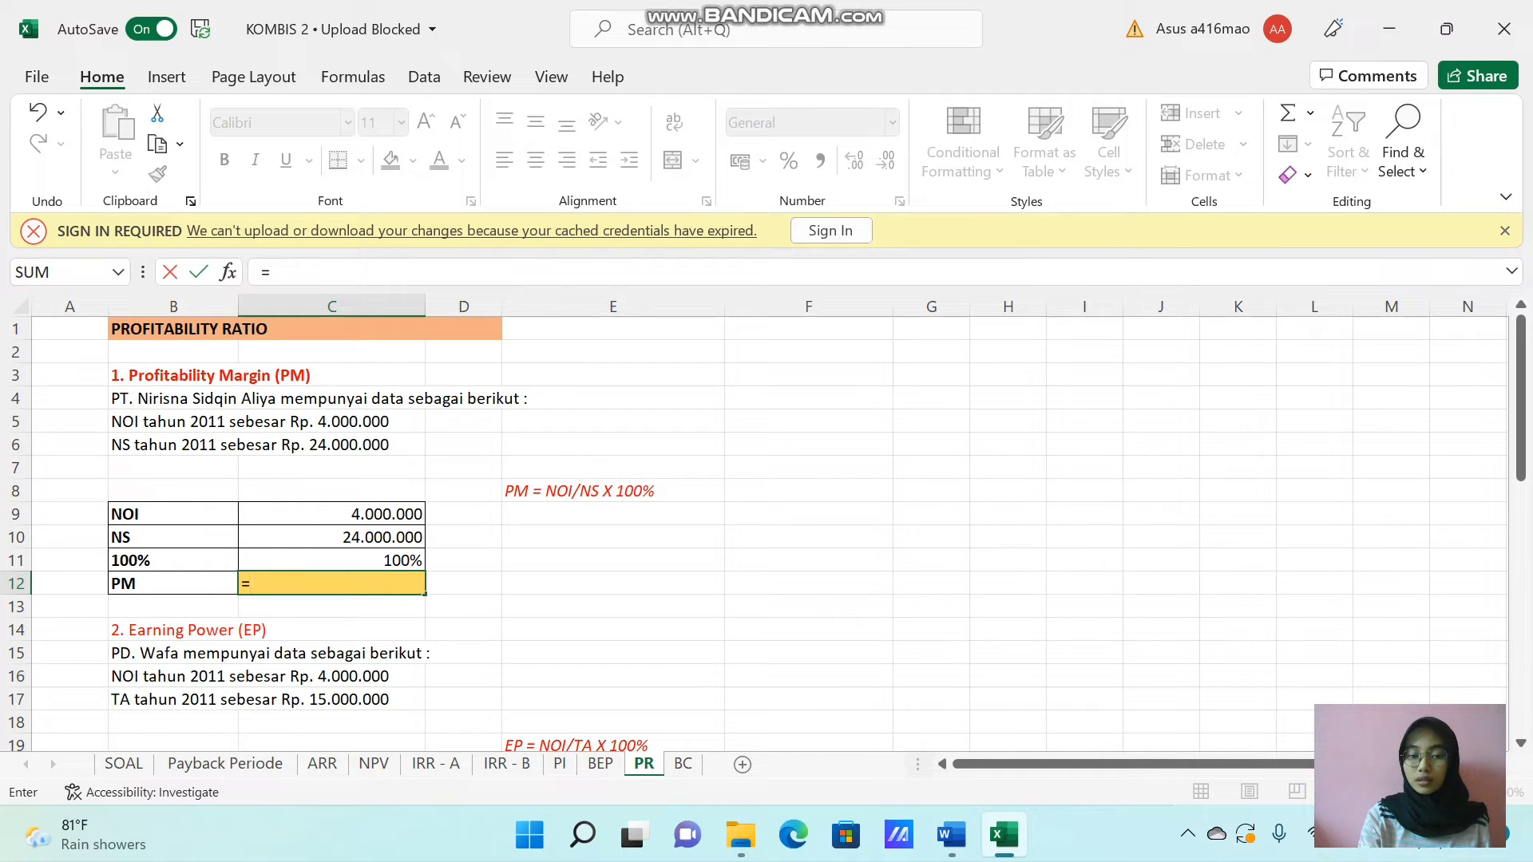
left_click(352, 519)
type("/")
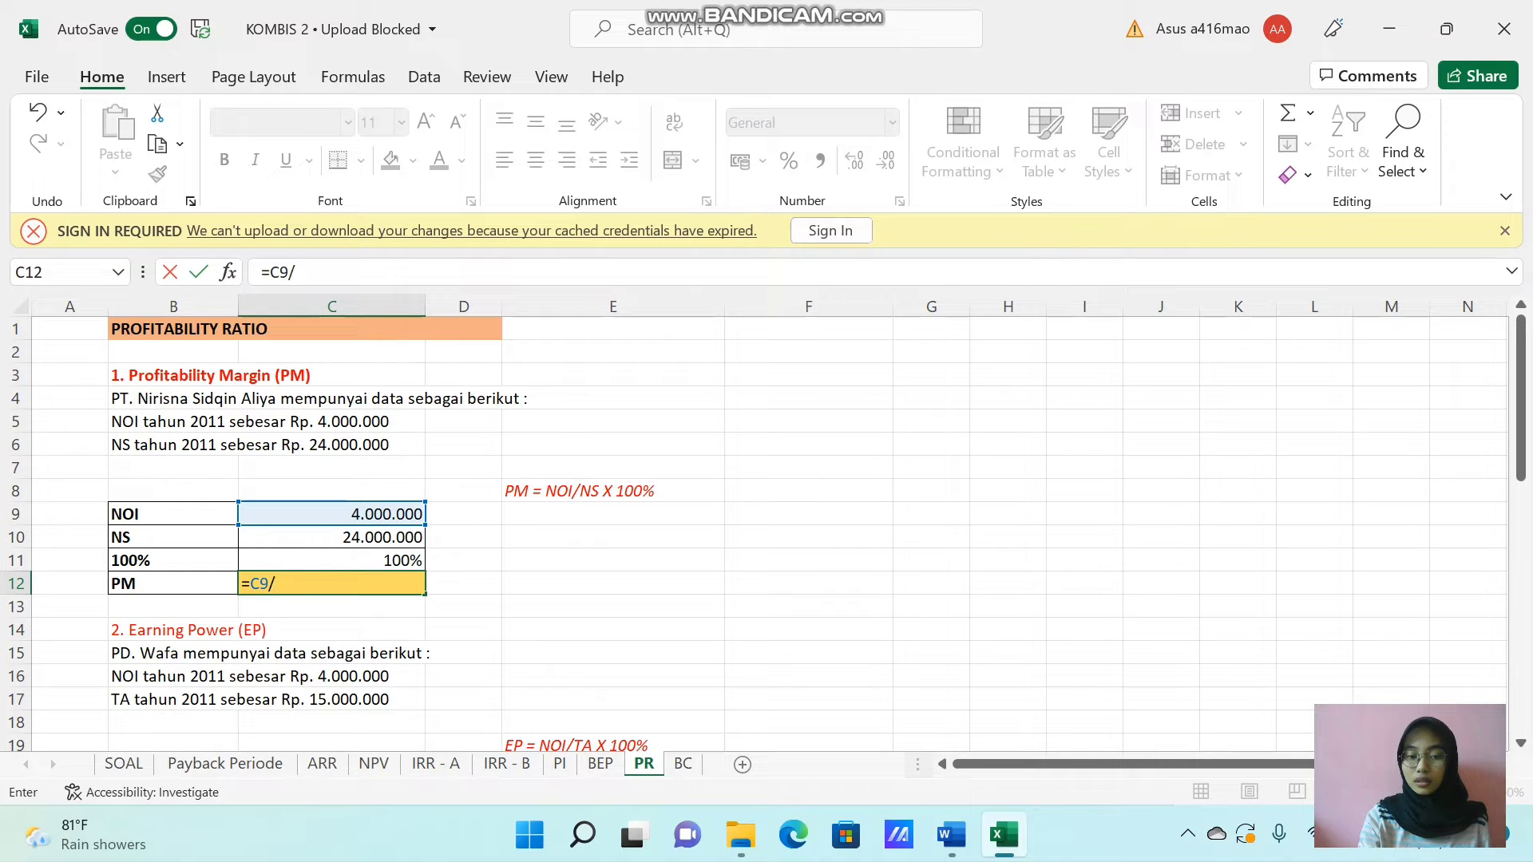
left_click(348, 538)
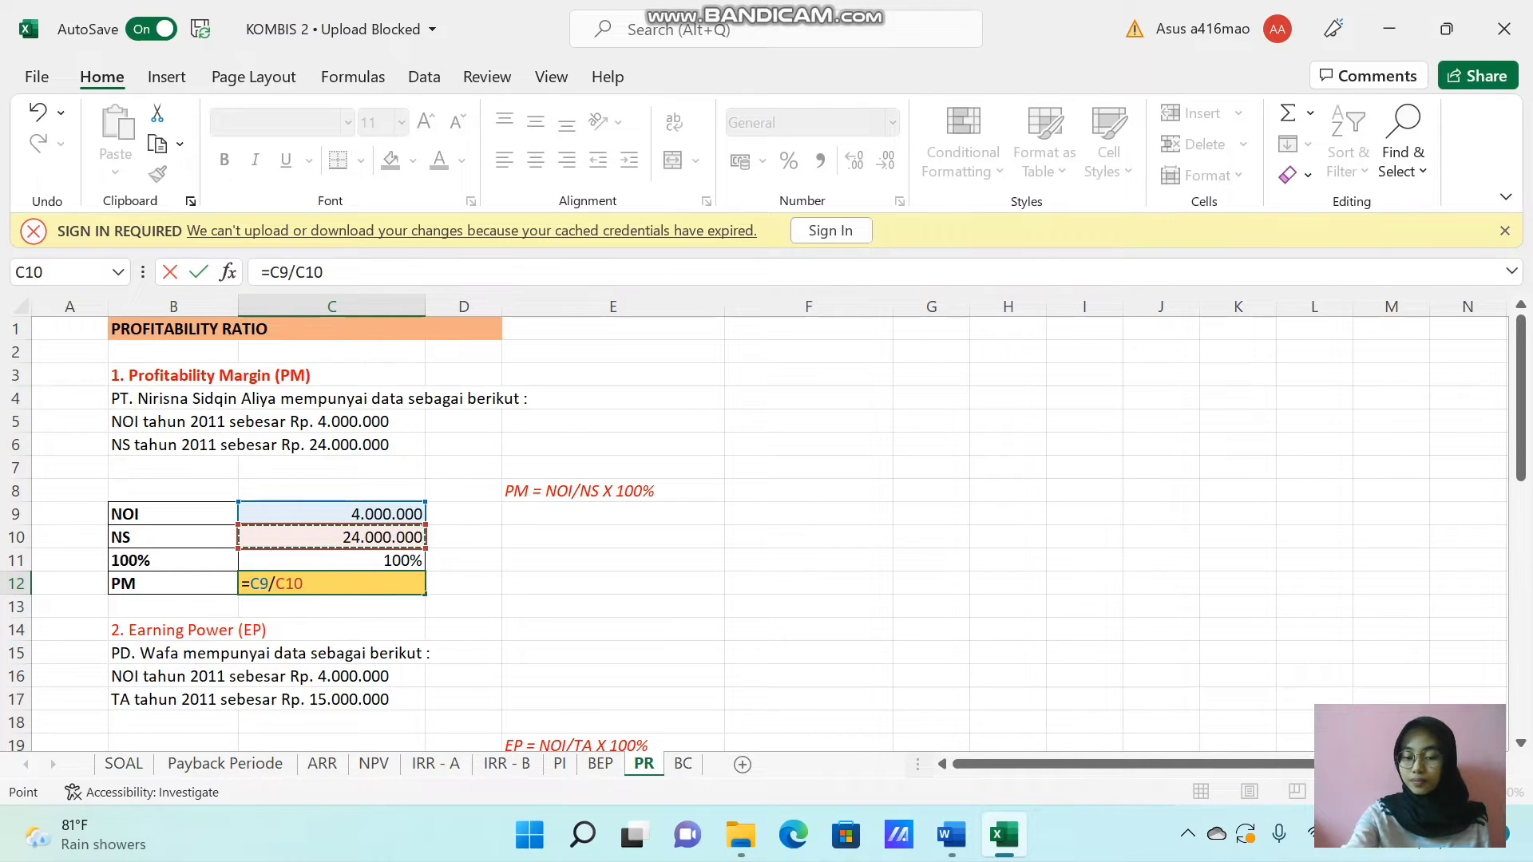
type("*")
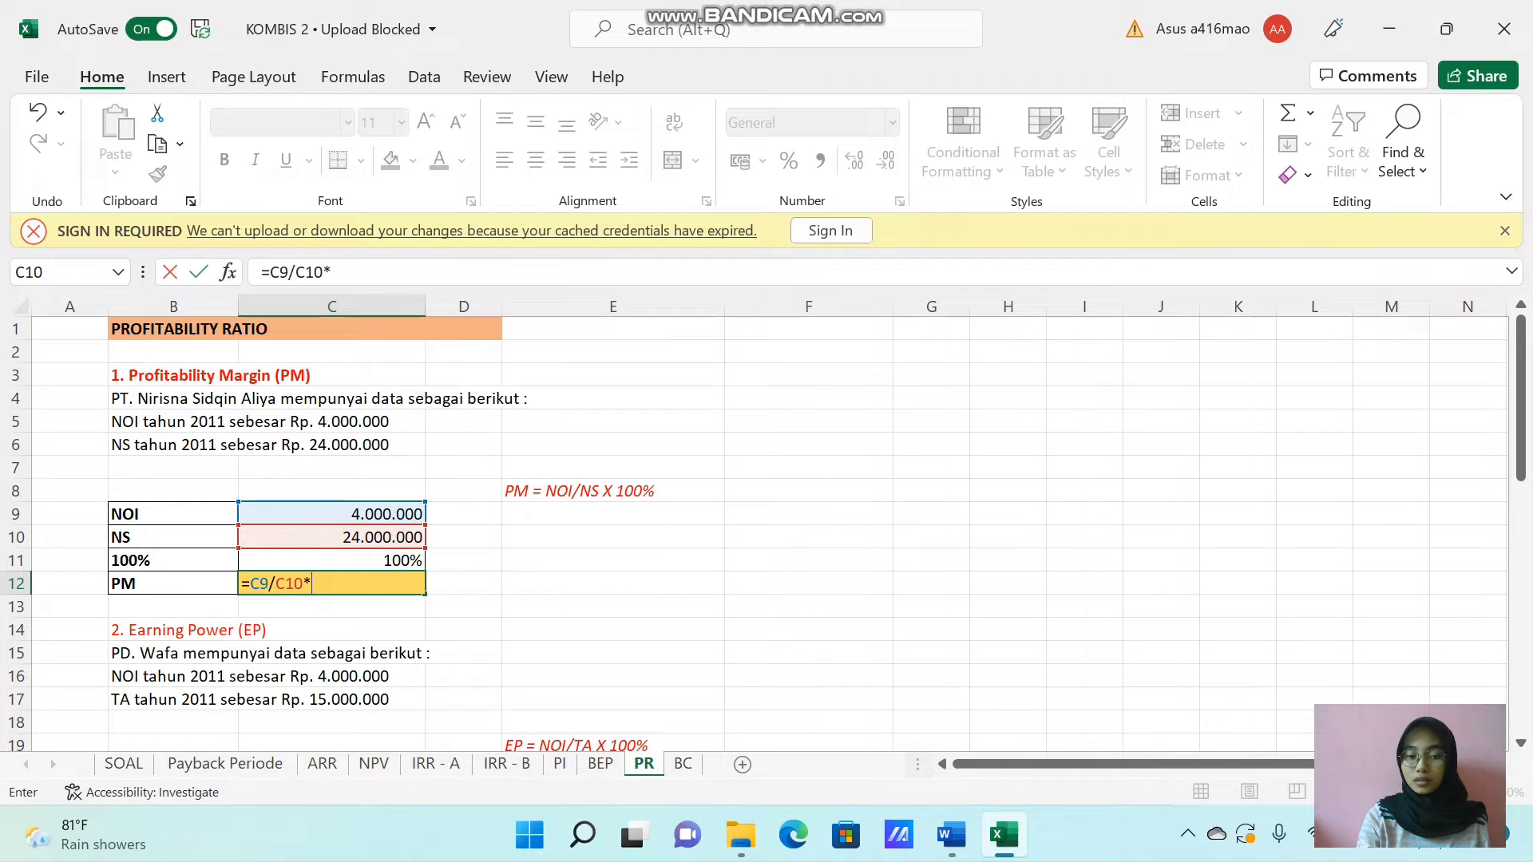
key("Up")
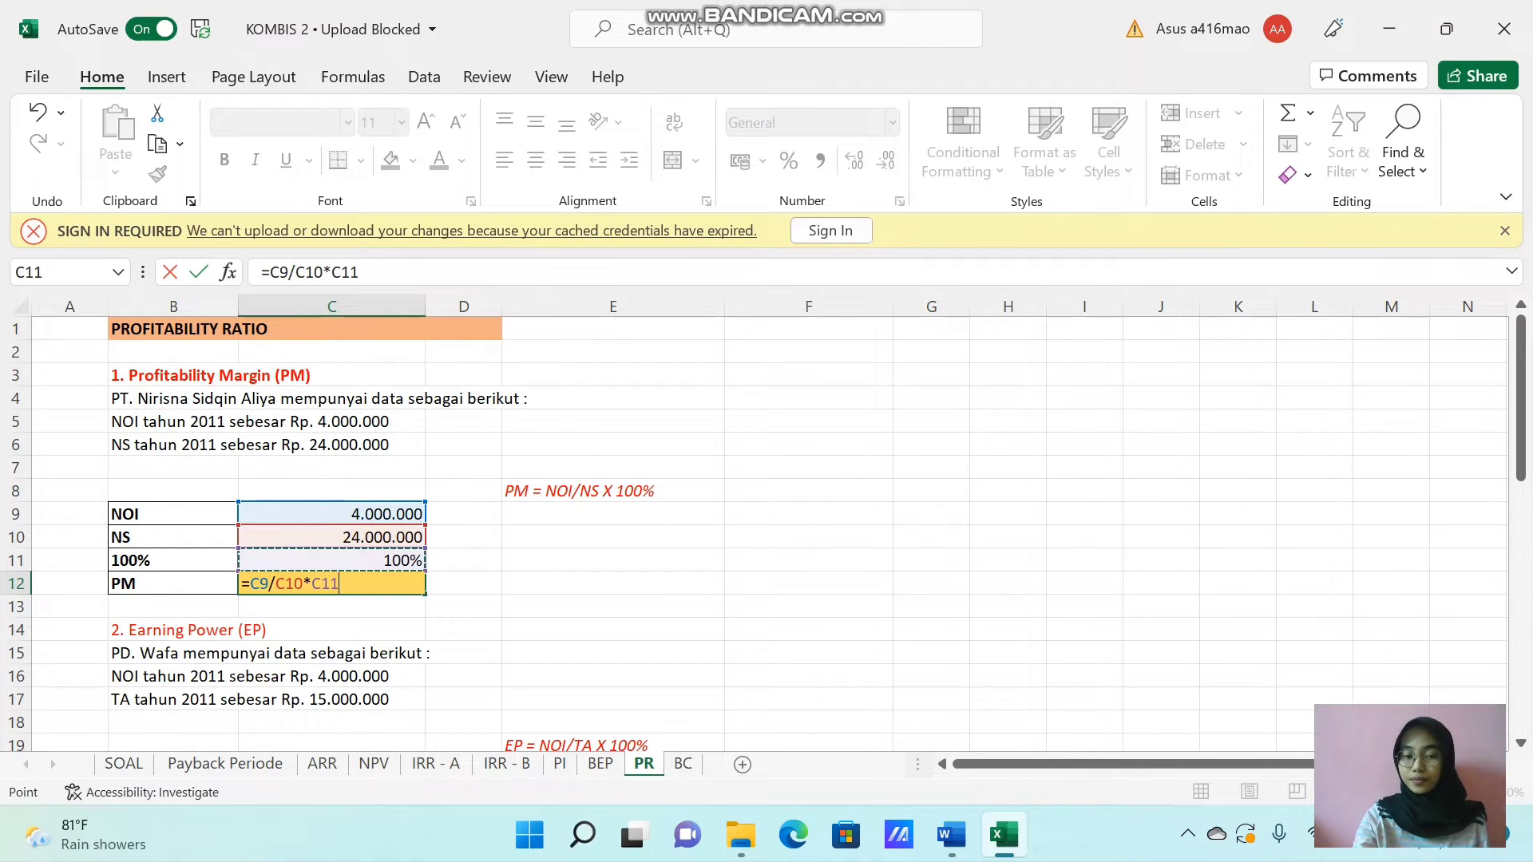
key("Return")
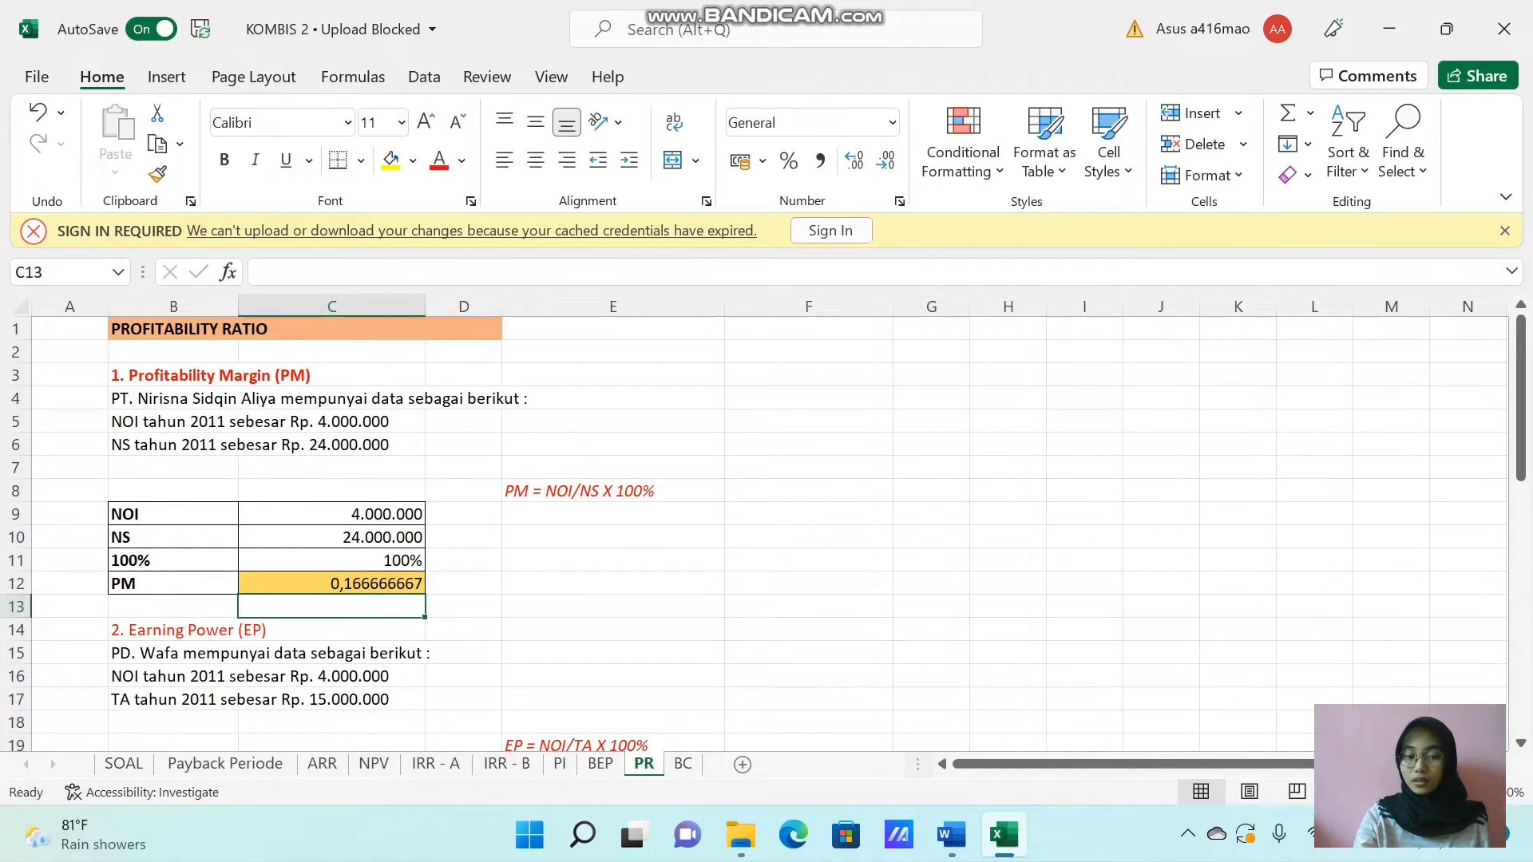
left_click(364, 588)
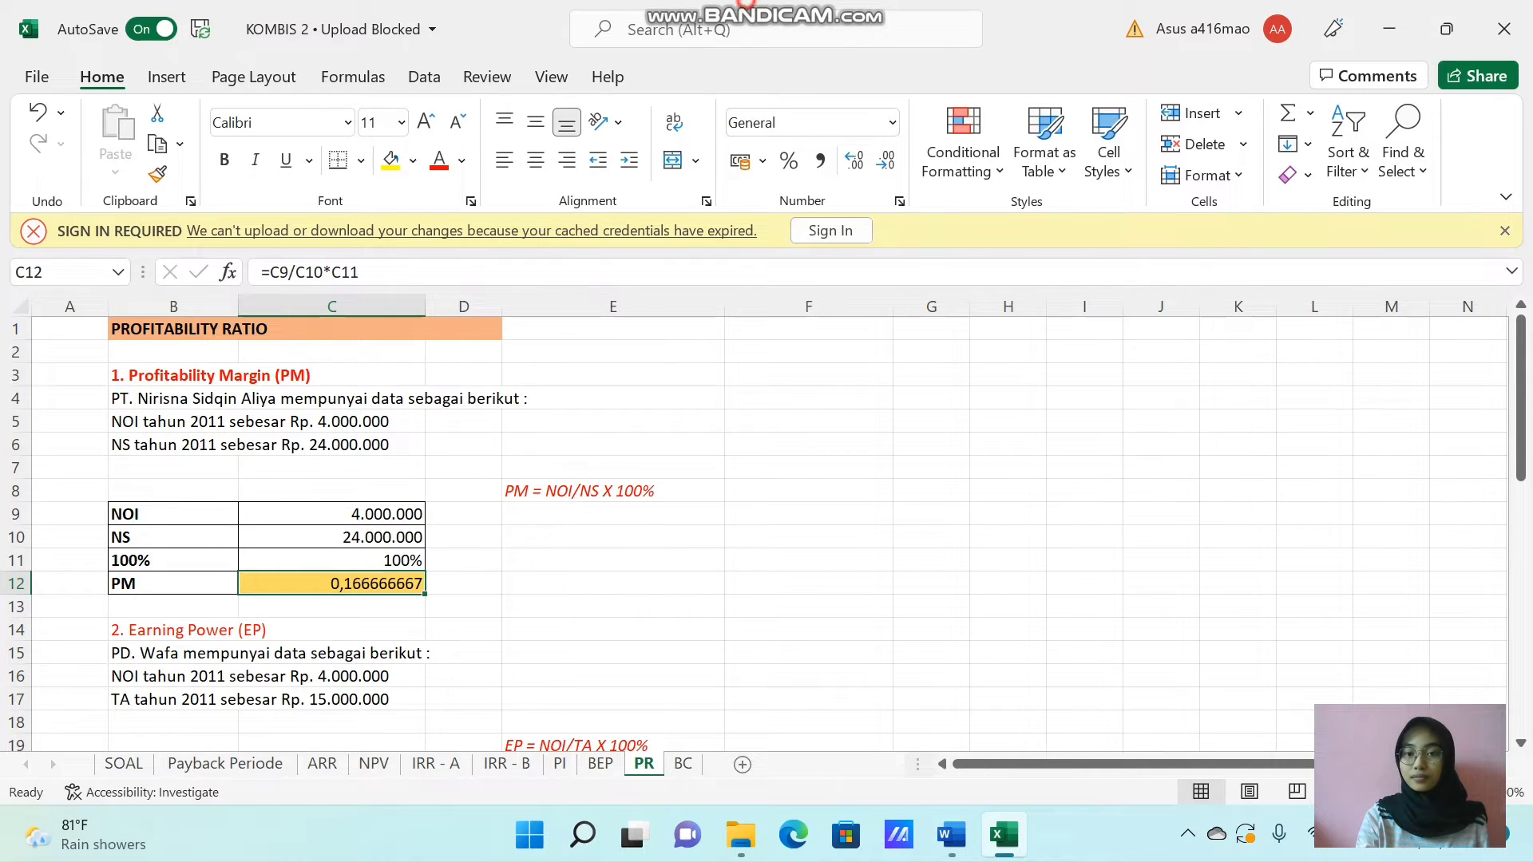
left_click(876, 16)
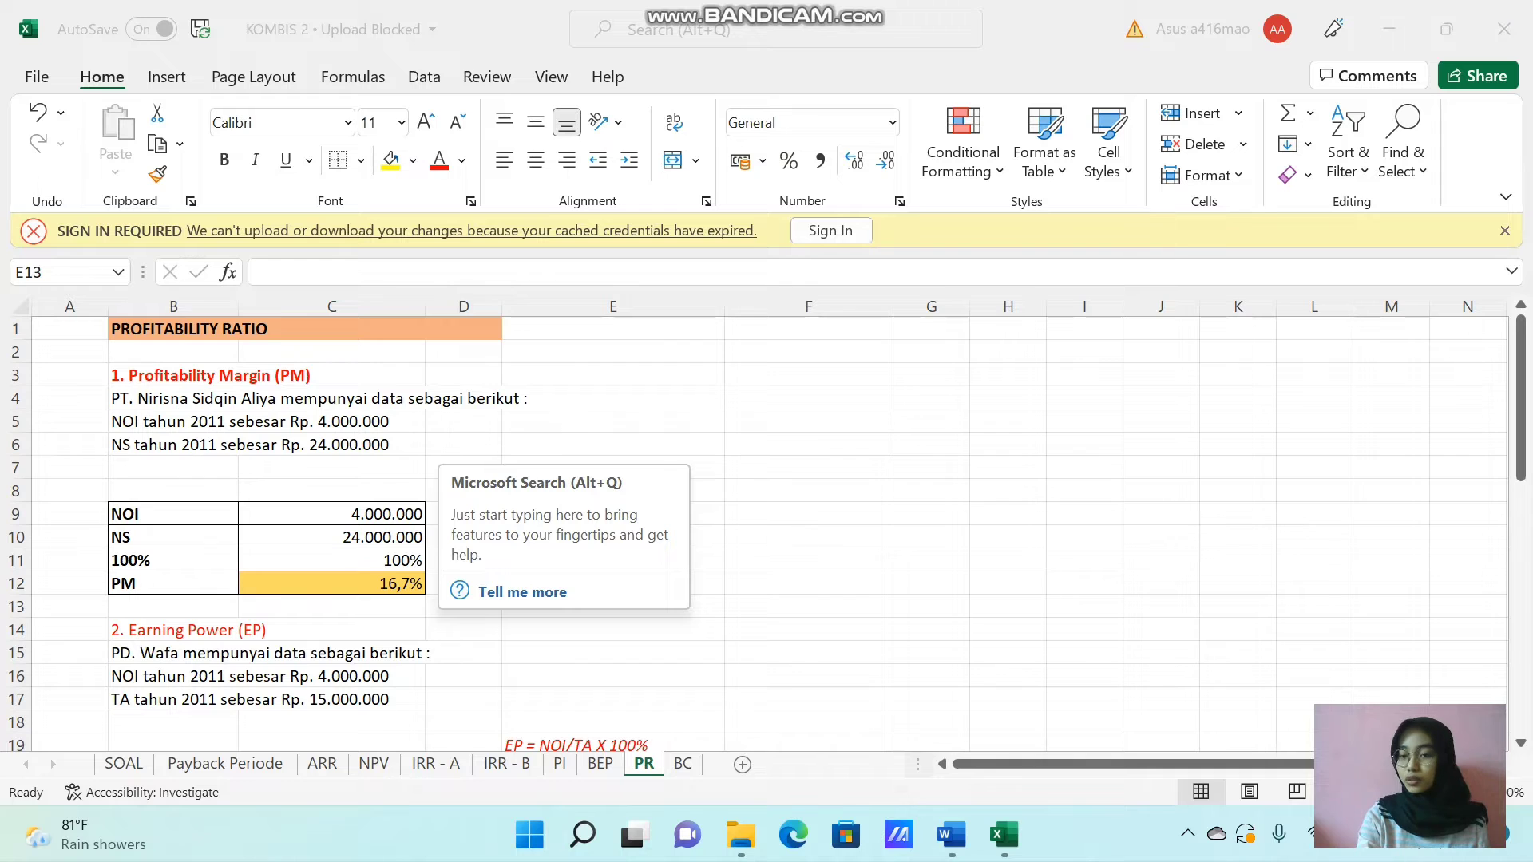
Calculate Earning Power (EP) in C23 as NOI divided by TA times 100%, using =C20/C21*C22.
scroll(767, 527, "down", 2)
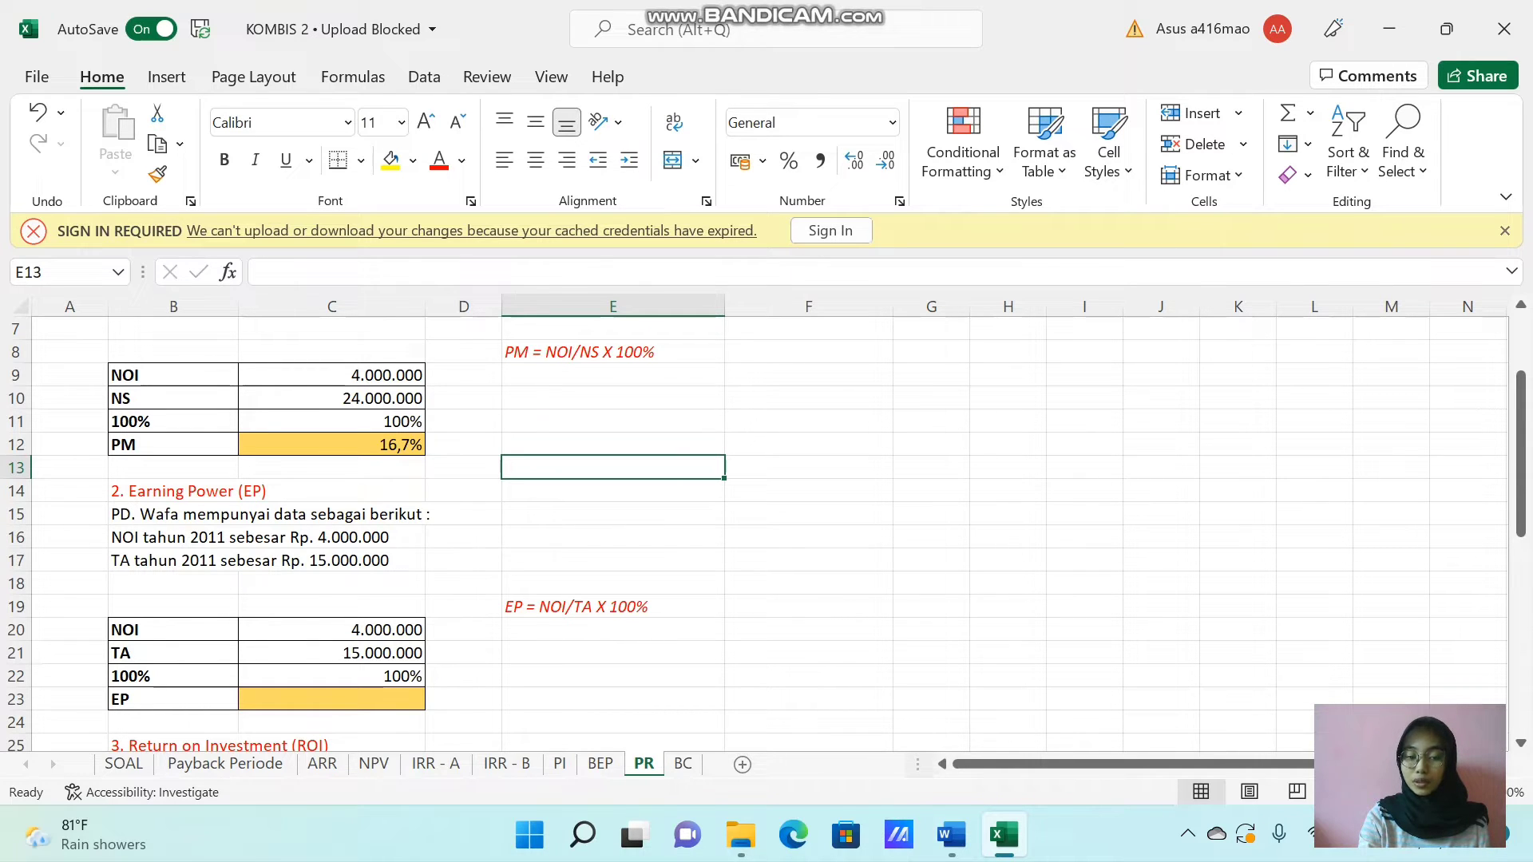
left_click(308, 697)
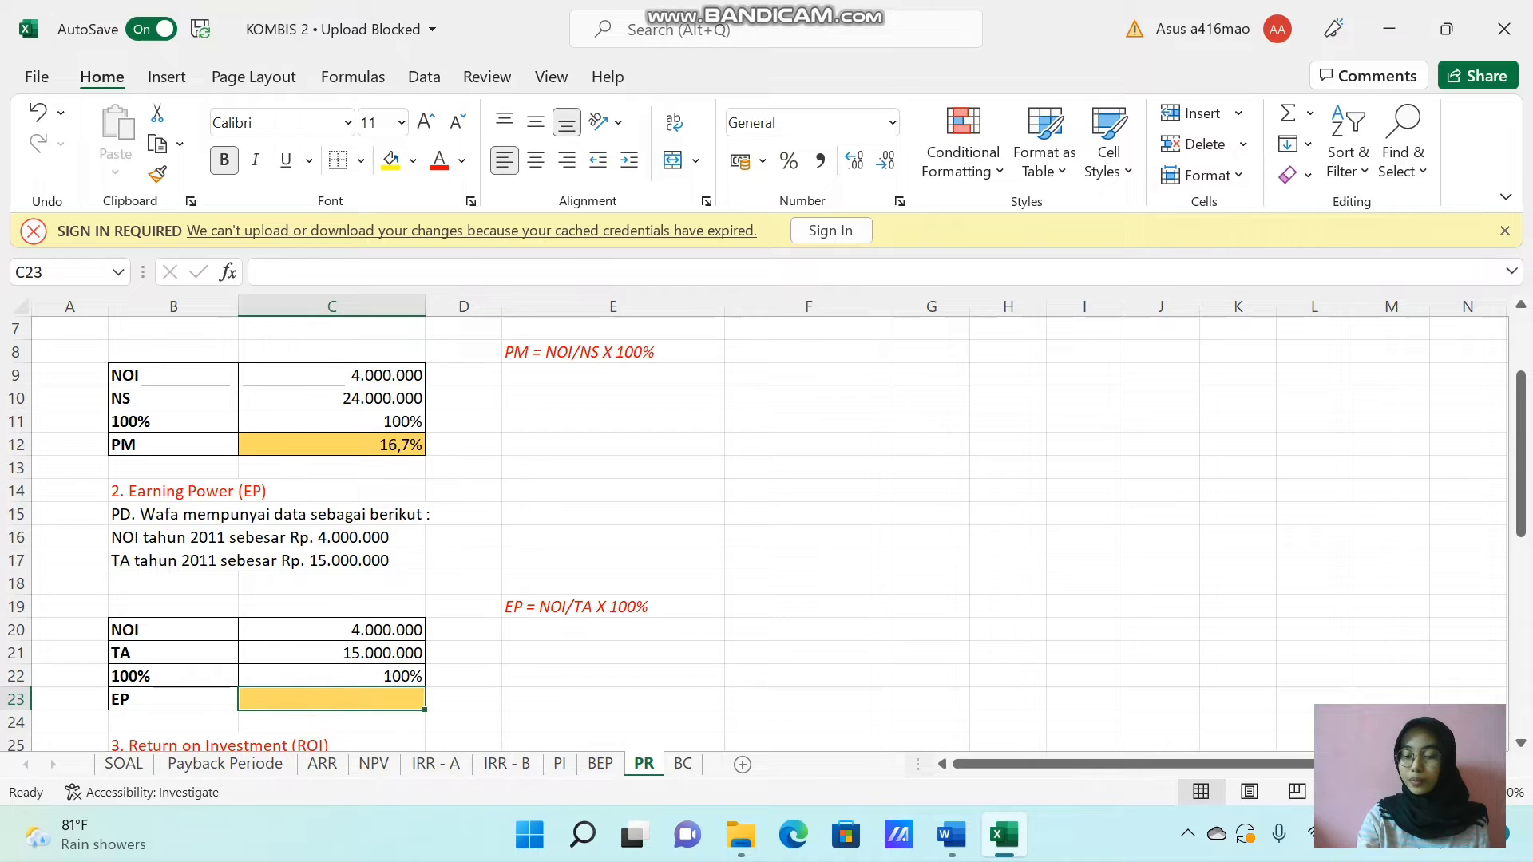
type("=")
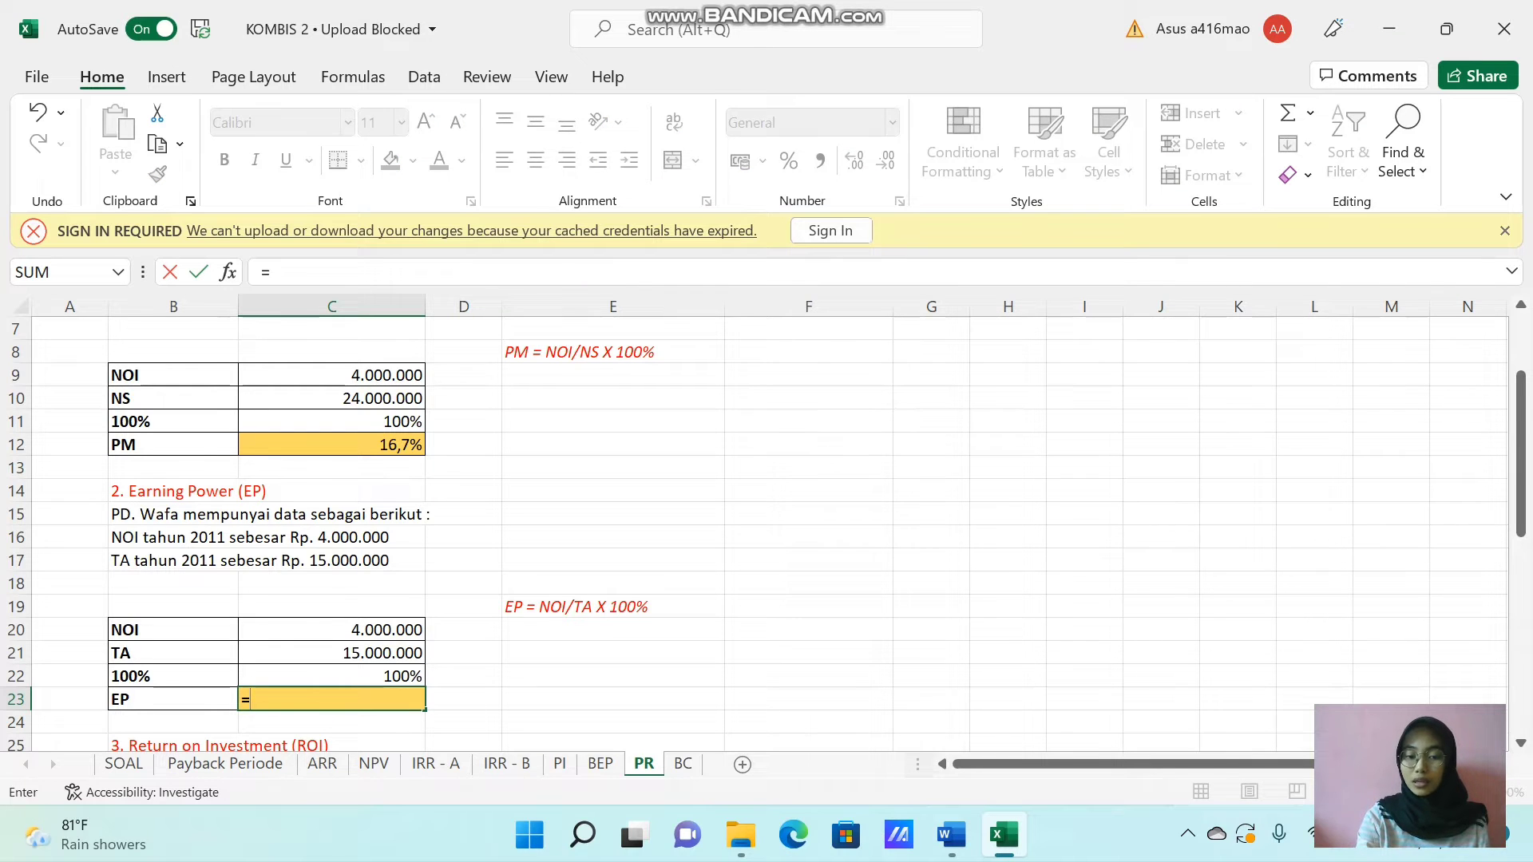
key("Up")
key("Up")
key("Up")
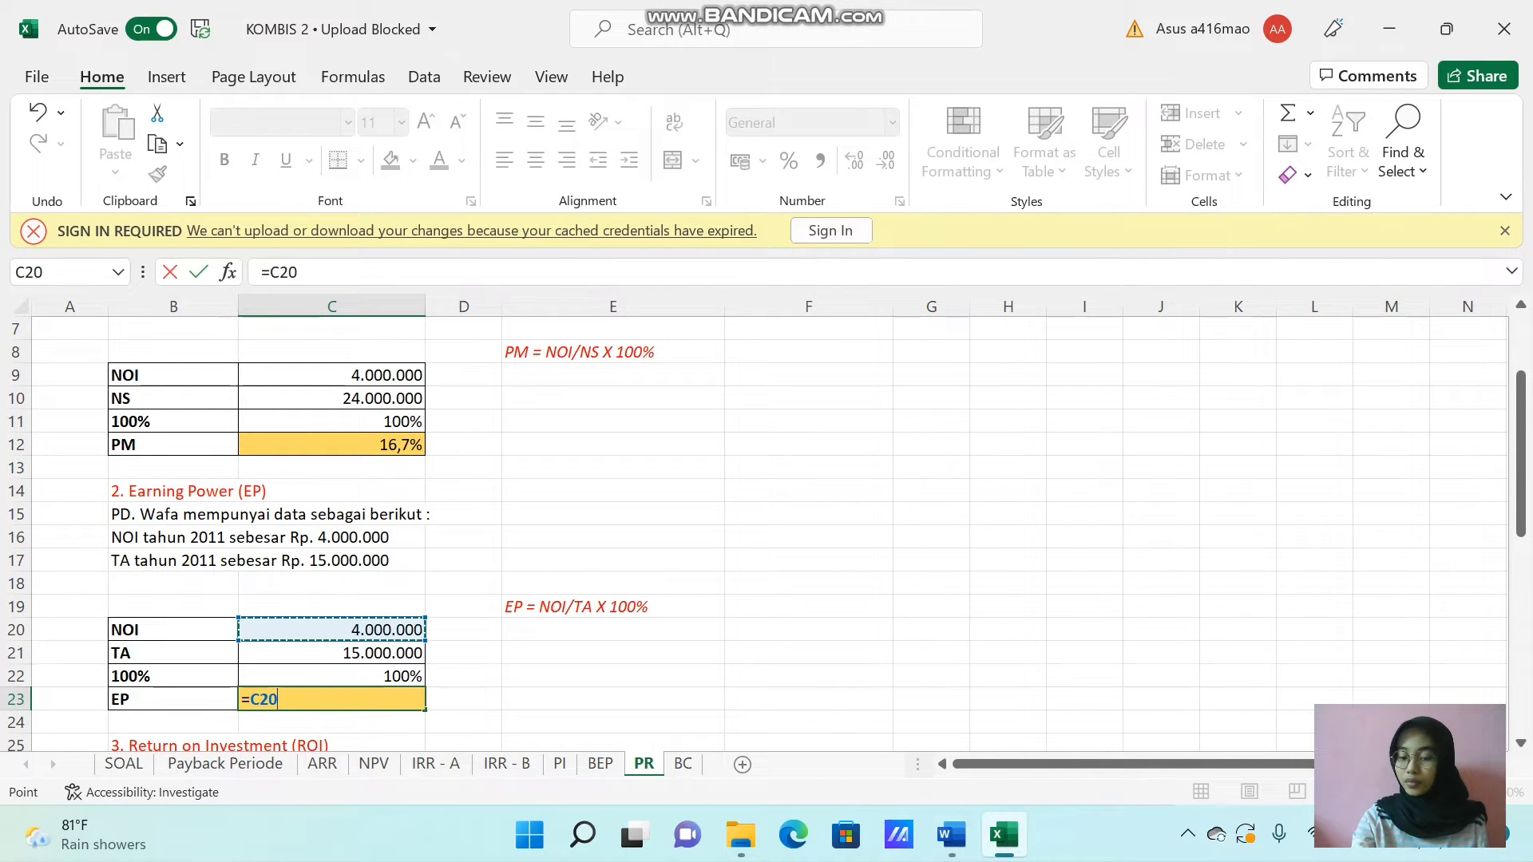
type("/")
key("Up")
key("Up")
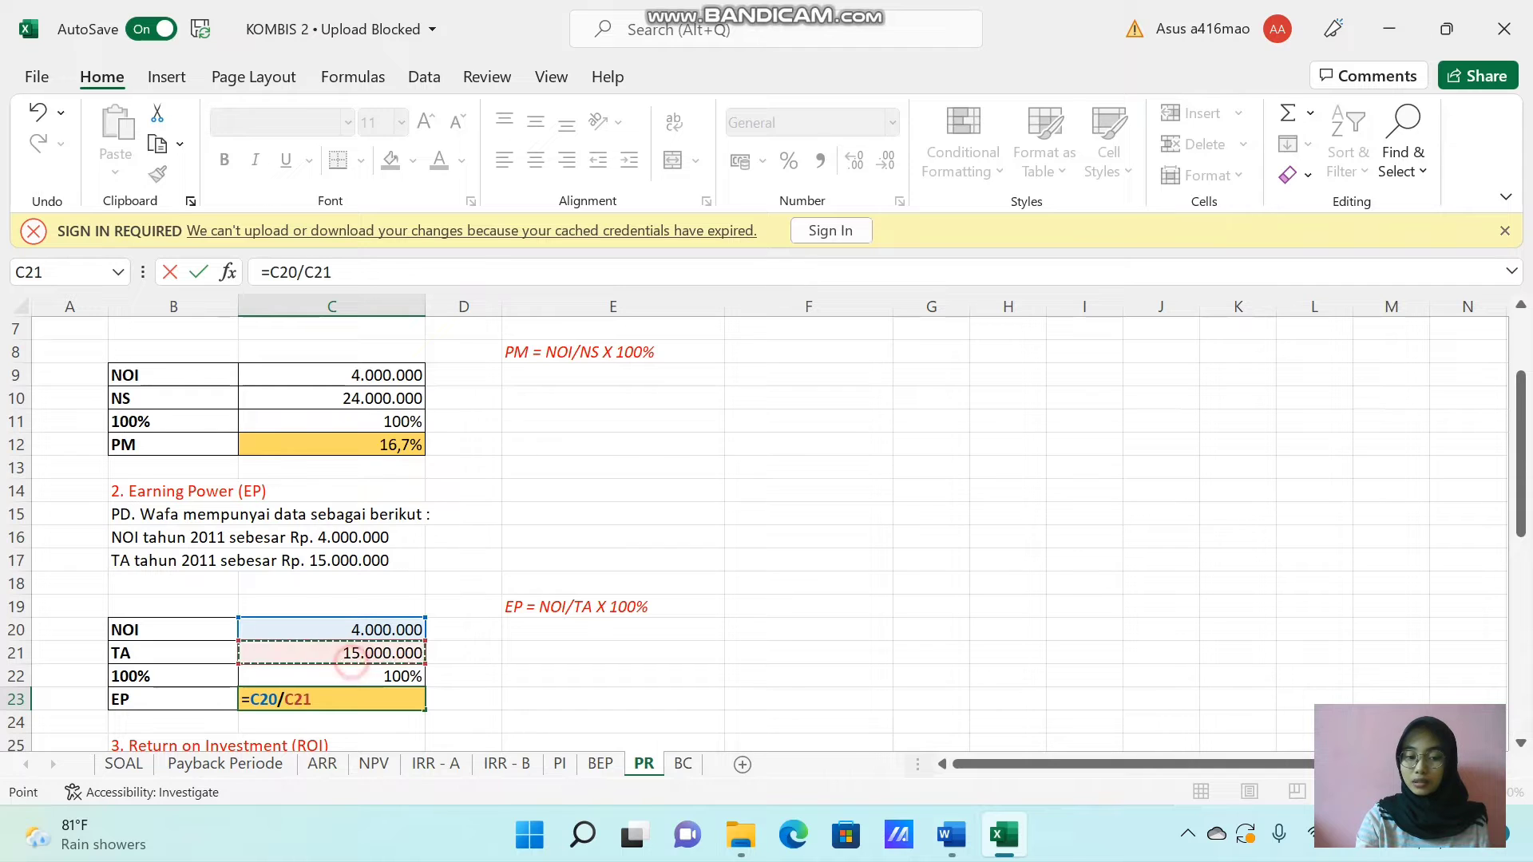
type("*")
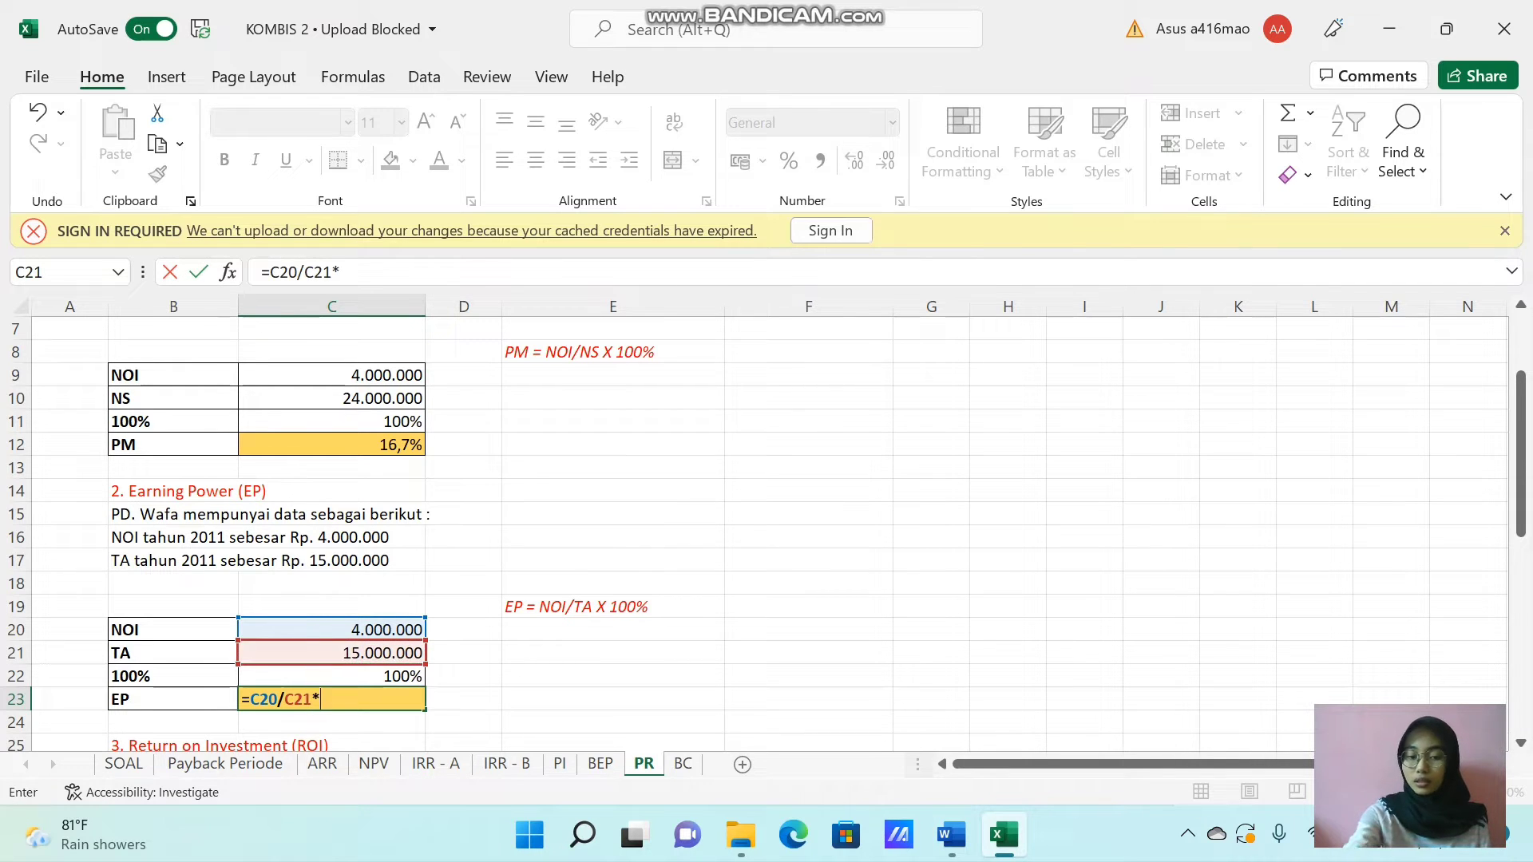
key("Up")
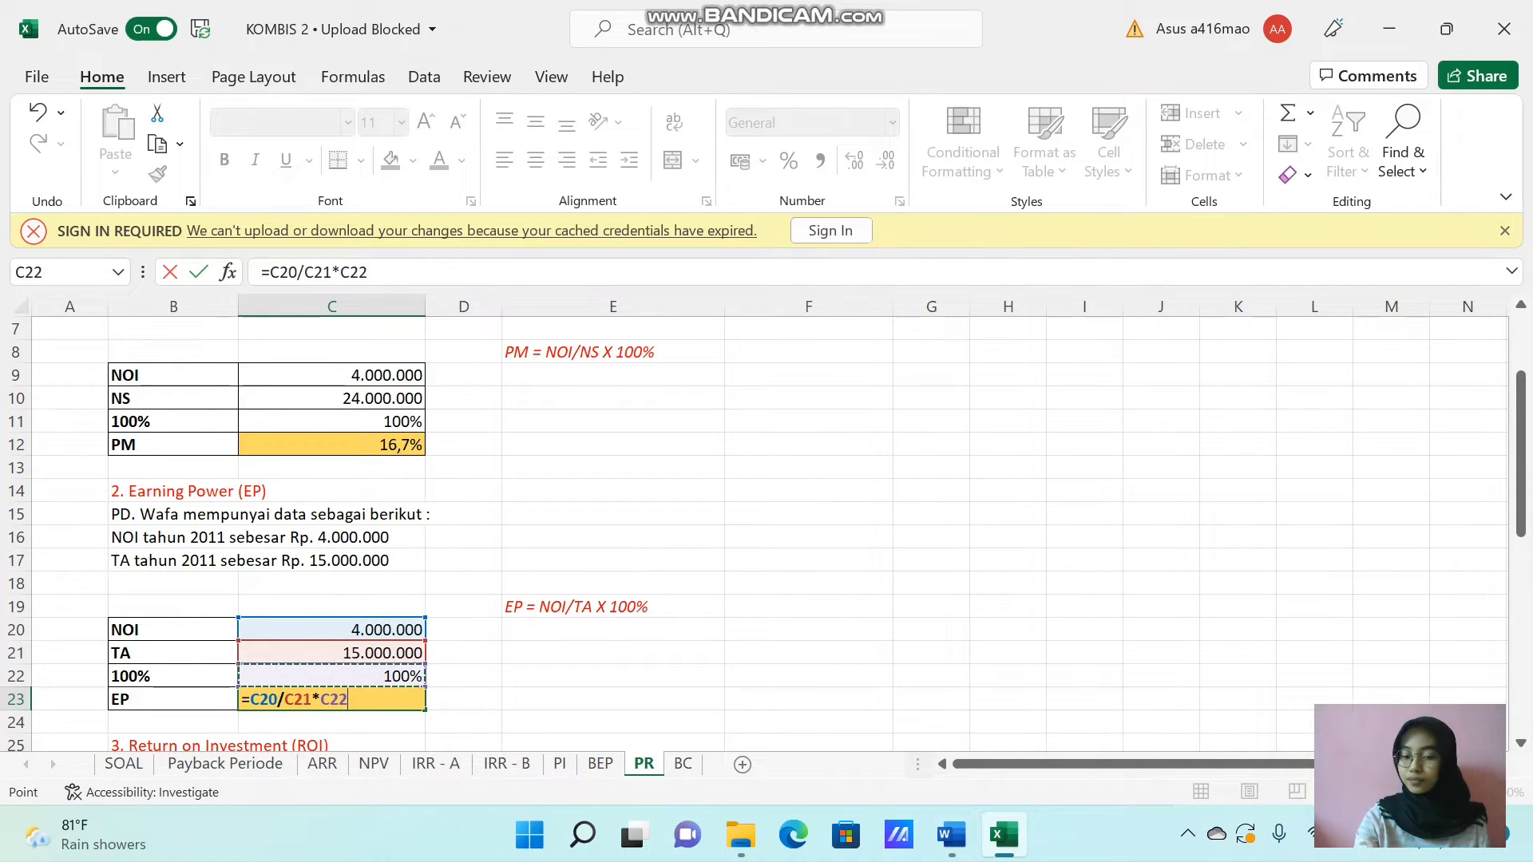
key("Return")
Format the EP result in C23 as a right-aligned, non-bold percentage with one decimal place.
key("Up")
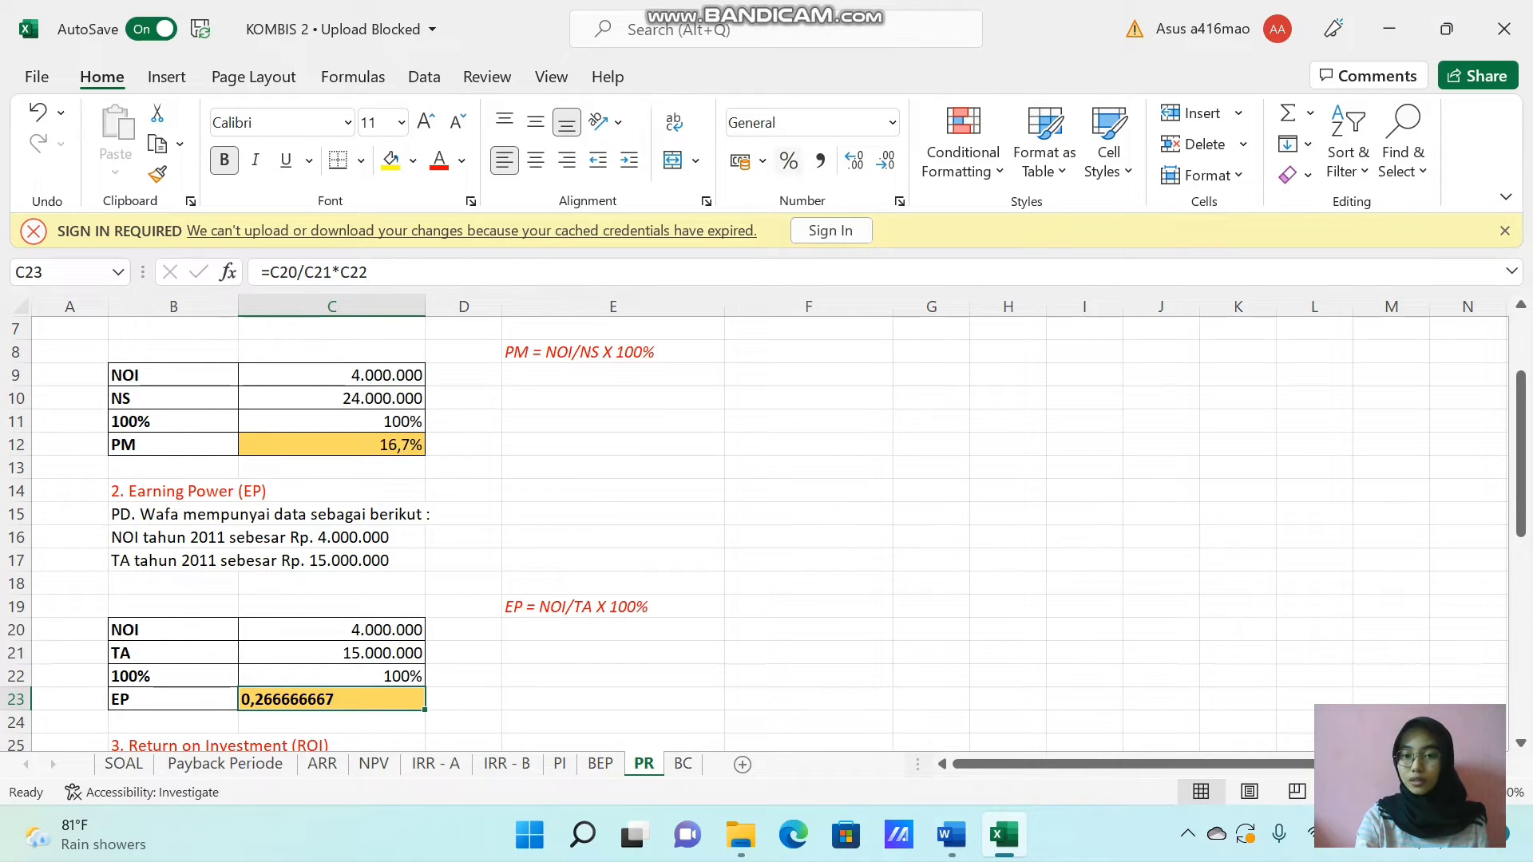
left_click(788, 160)
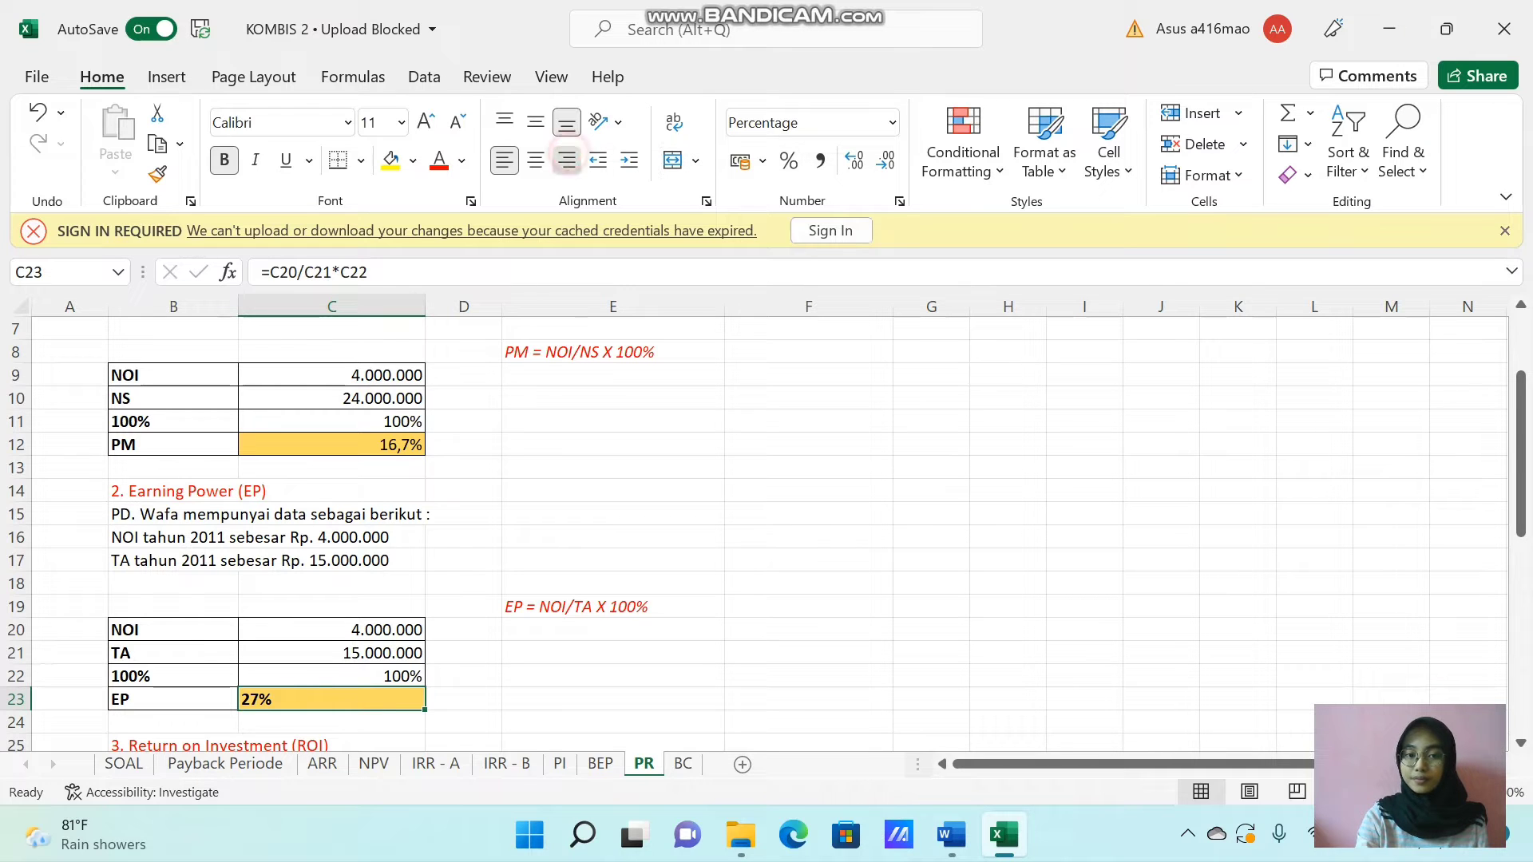
left_click(566, 160)
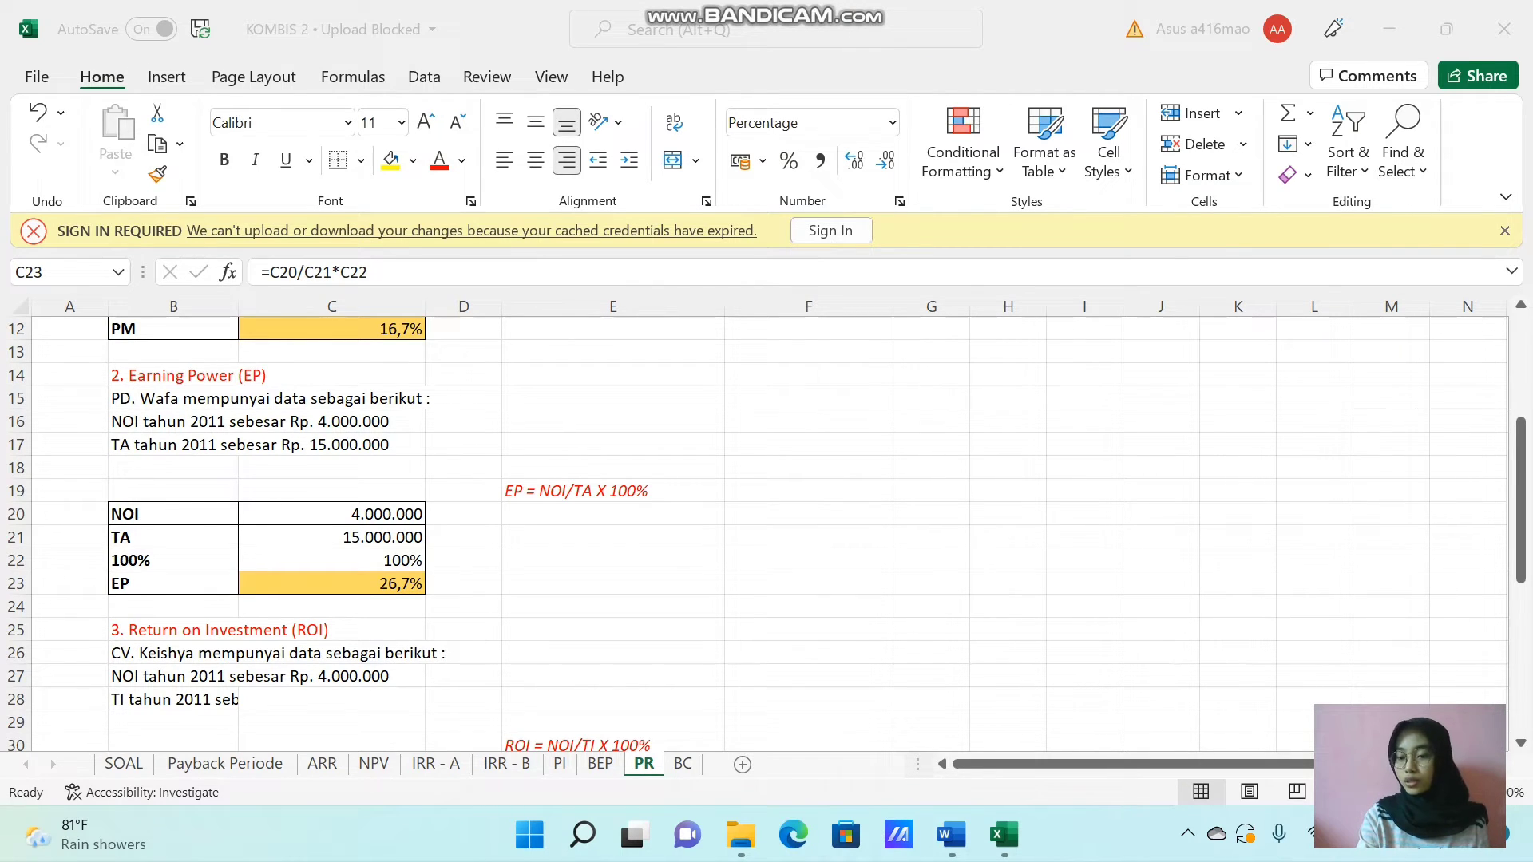
Calculate Return on Investment (ROI) in C34 as NOI divided by TI times 100%, using =C31/C32*C33.
left_click(1519, 515)
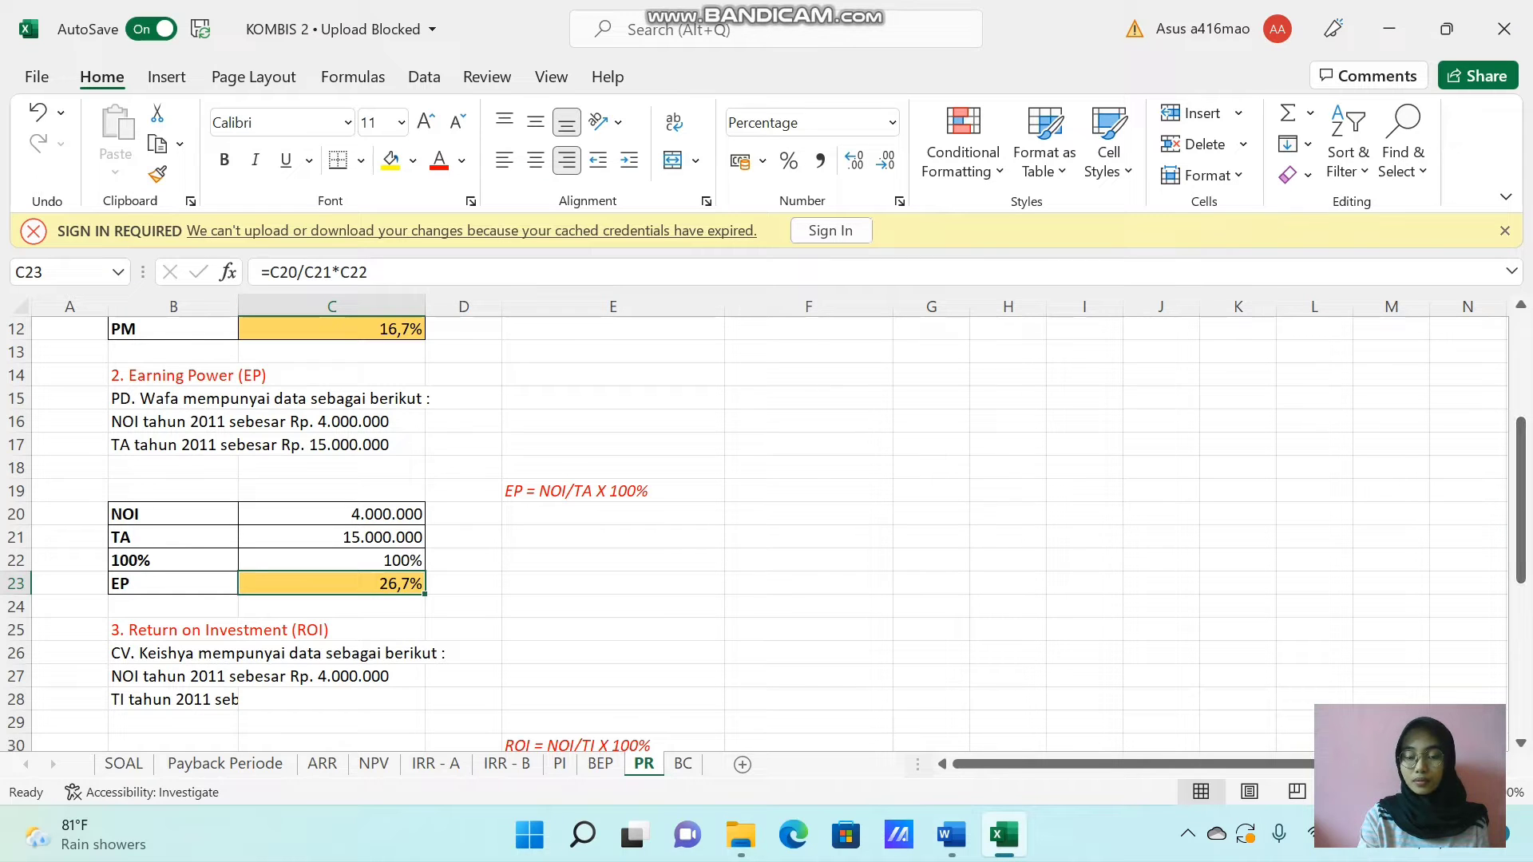
left_click_drag(1519, 515, 1519, 575)
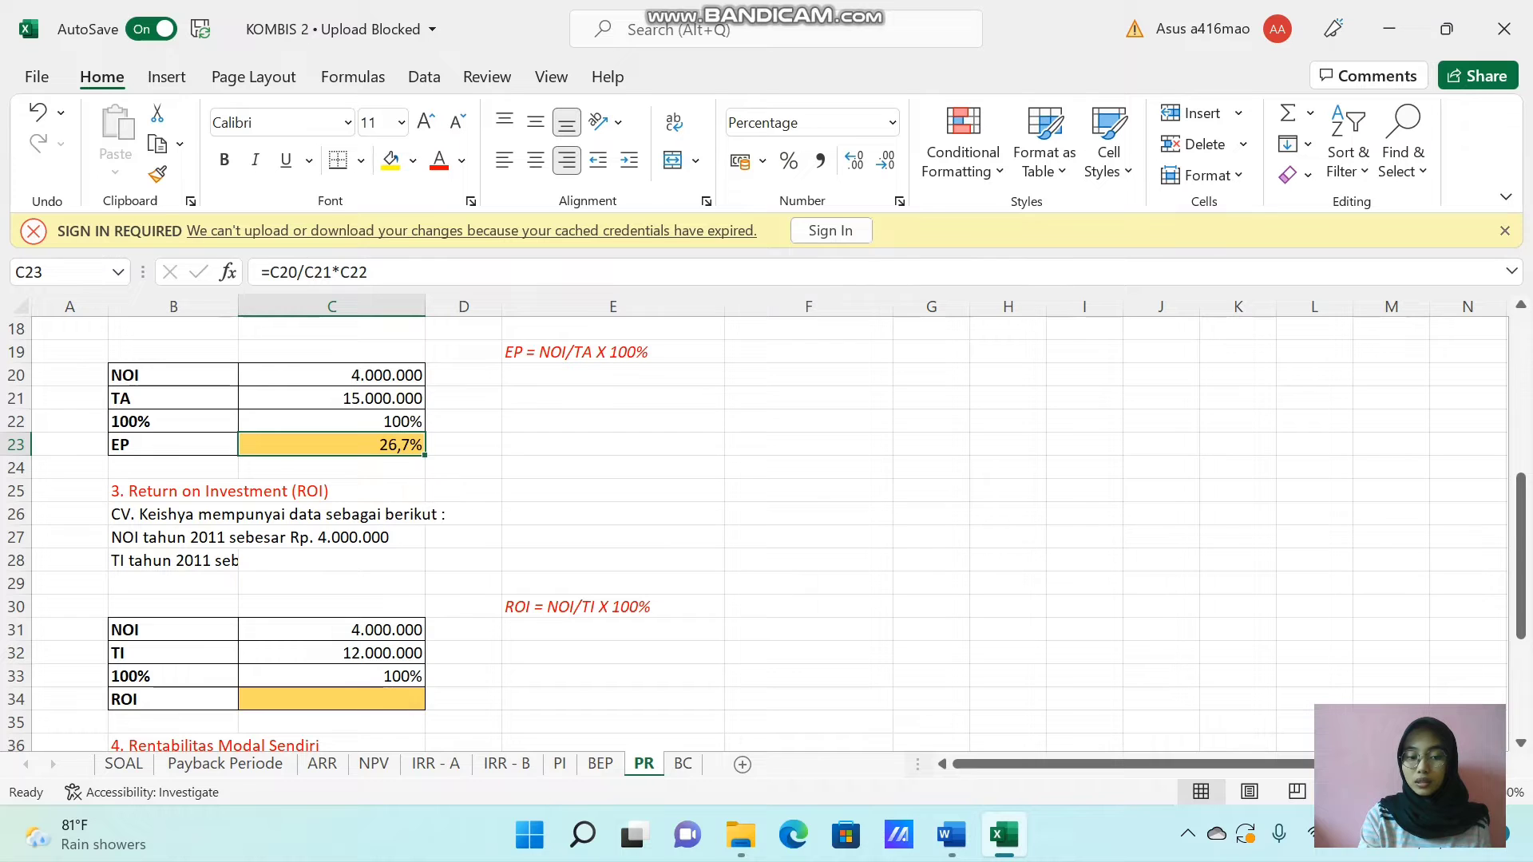
left_click(338, 698)
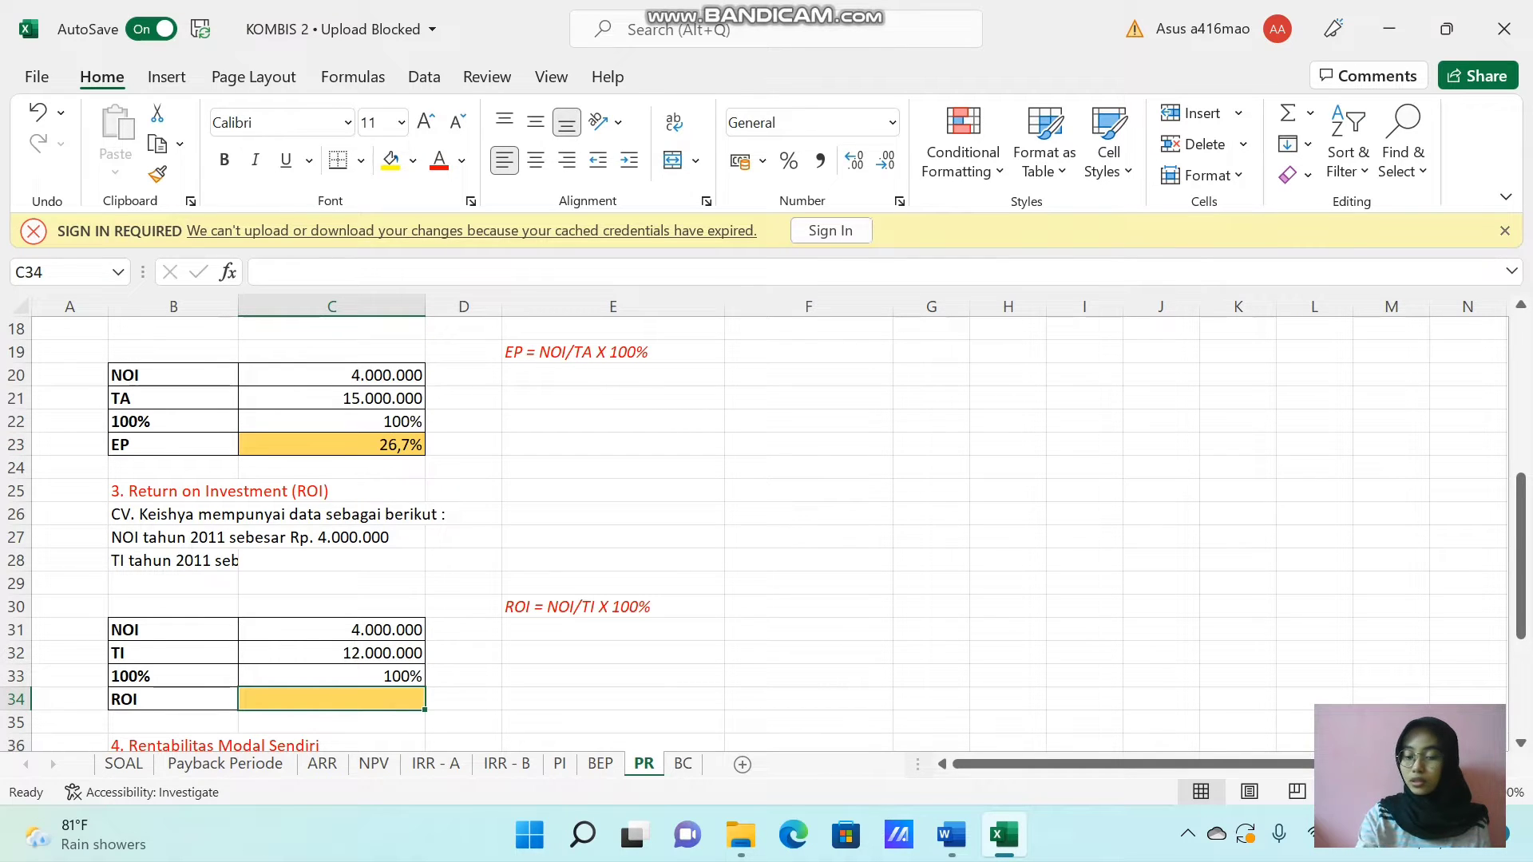
type("=")
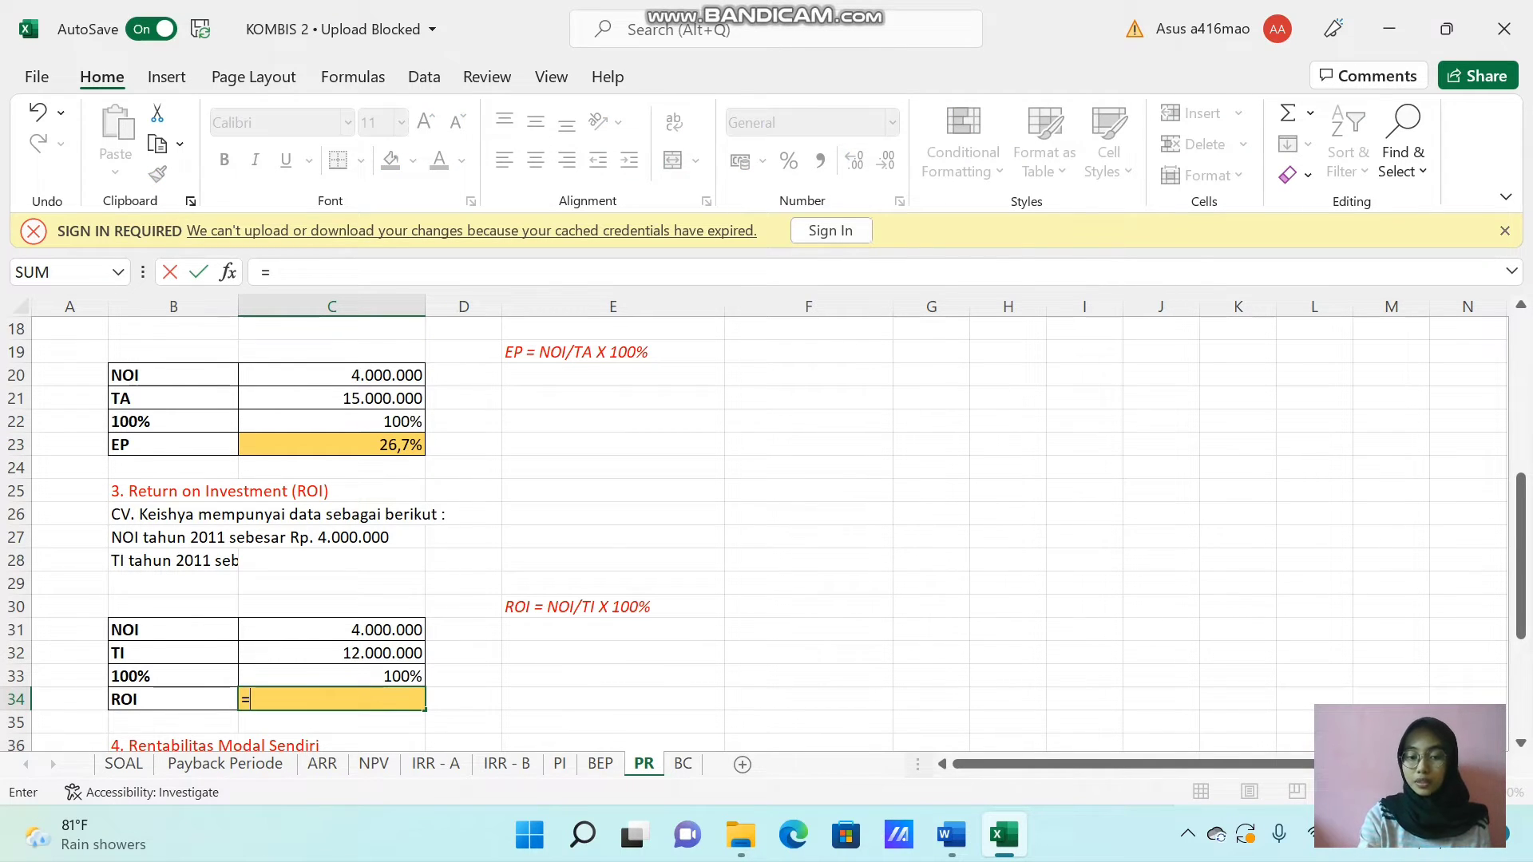
left_click(385, 630)
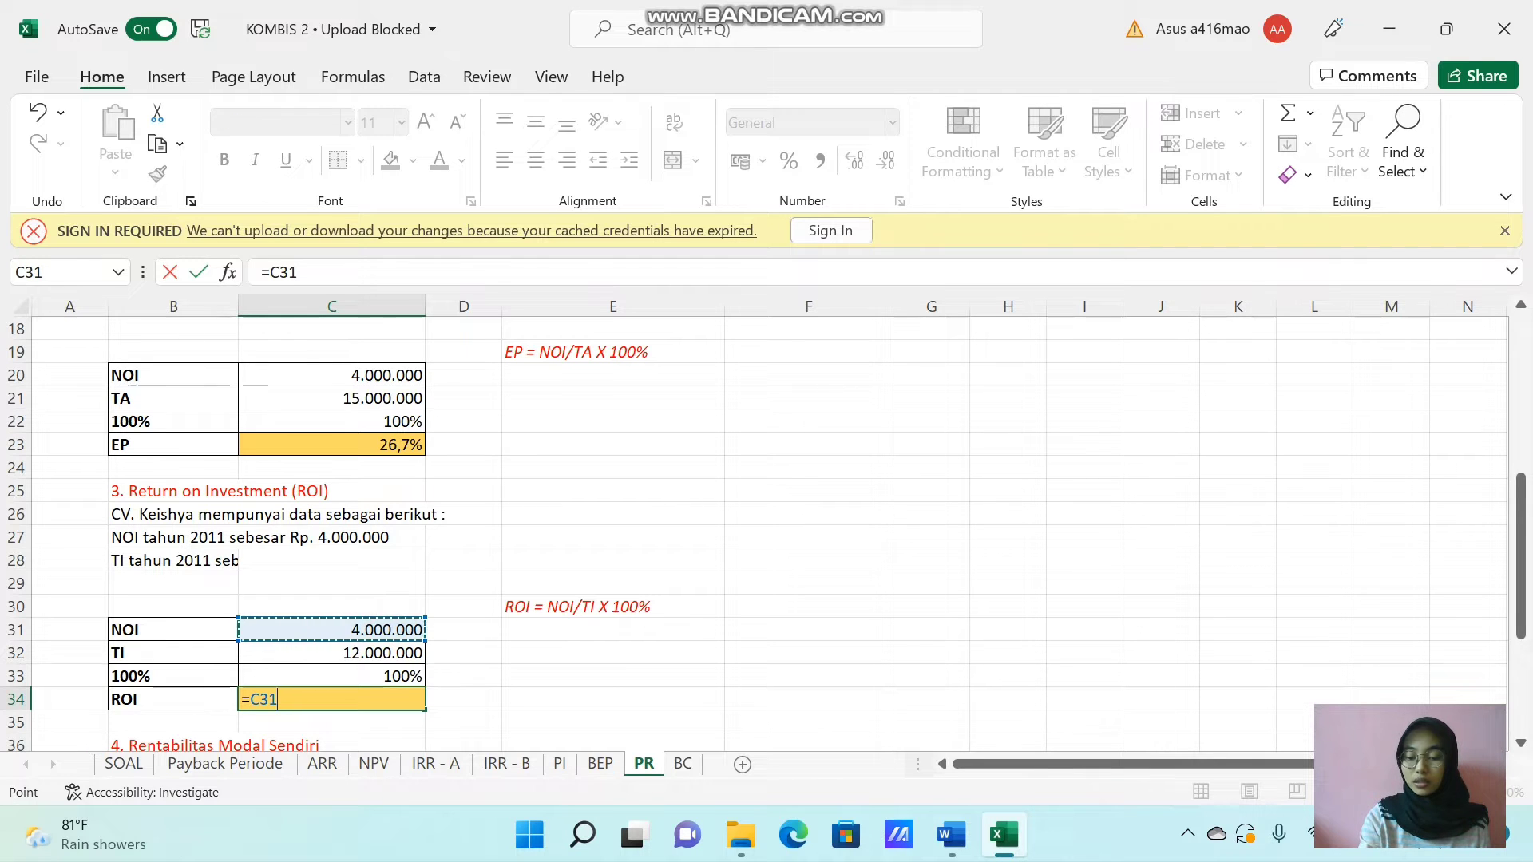
type("/")
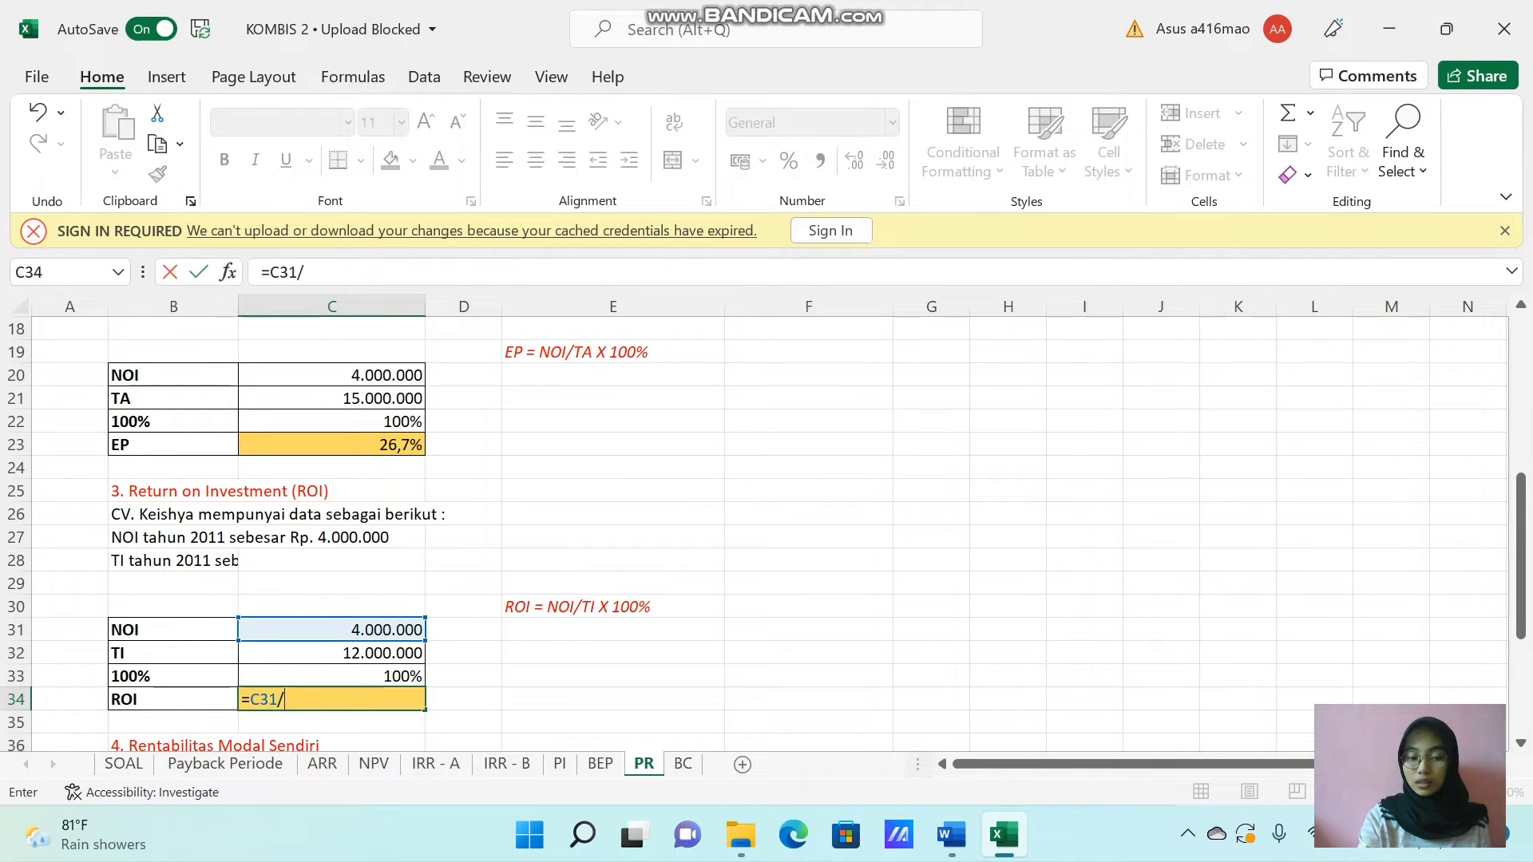
left_click(385, 653)
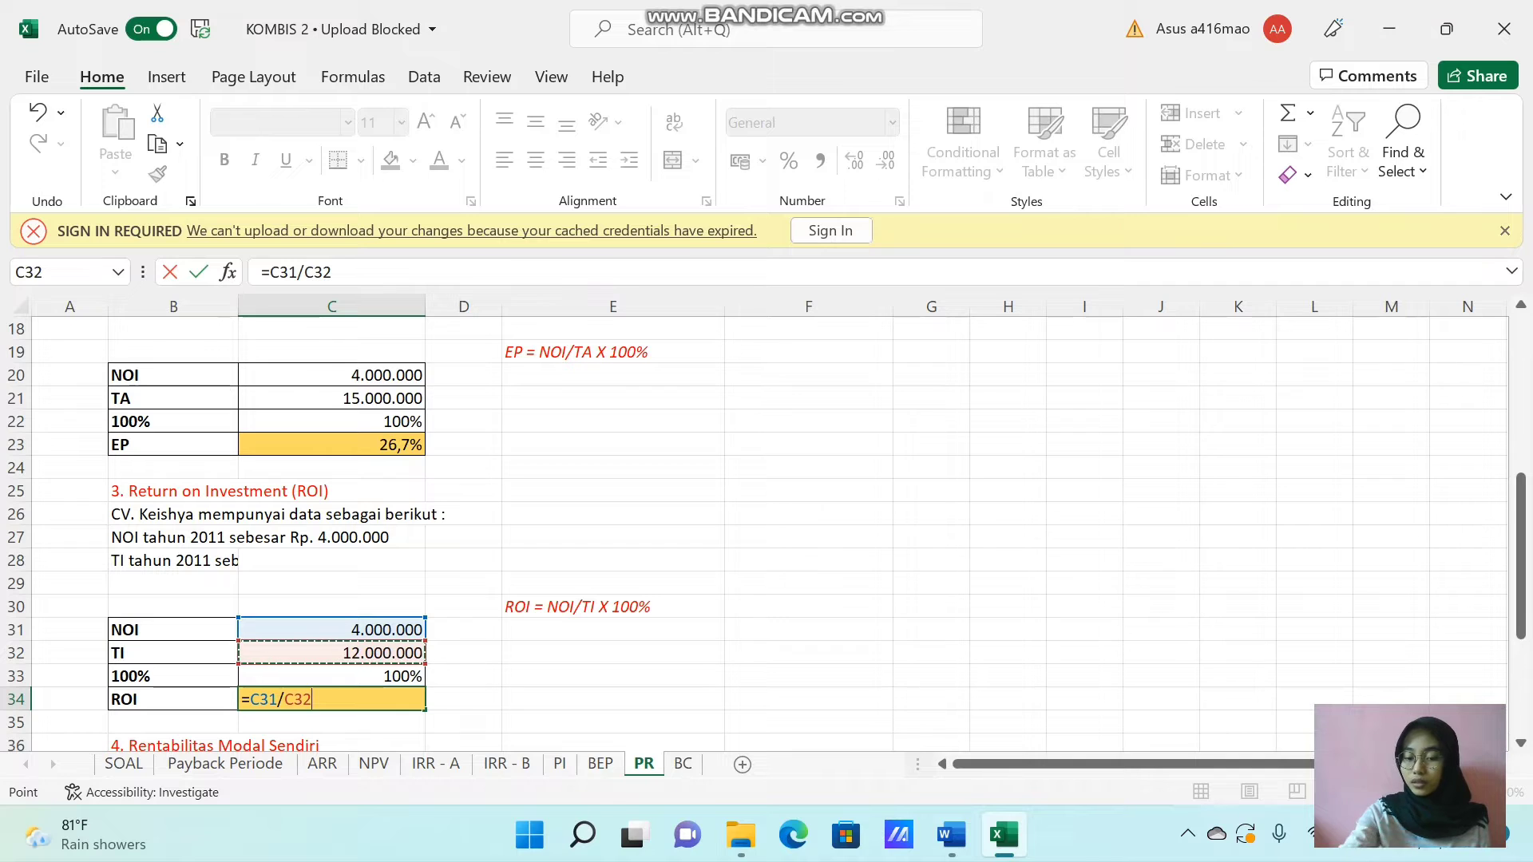
type("*")
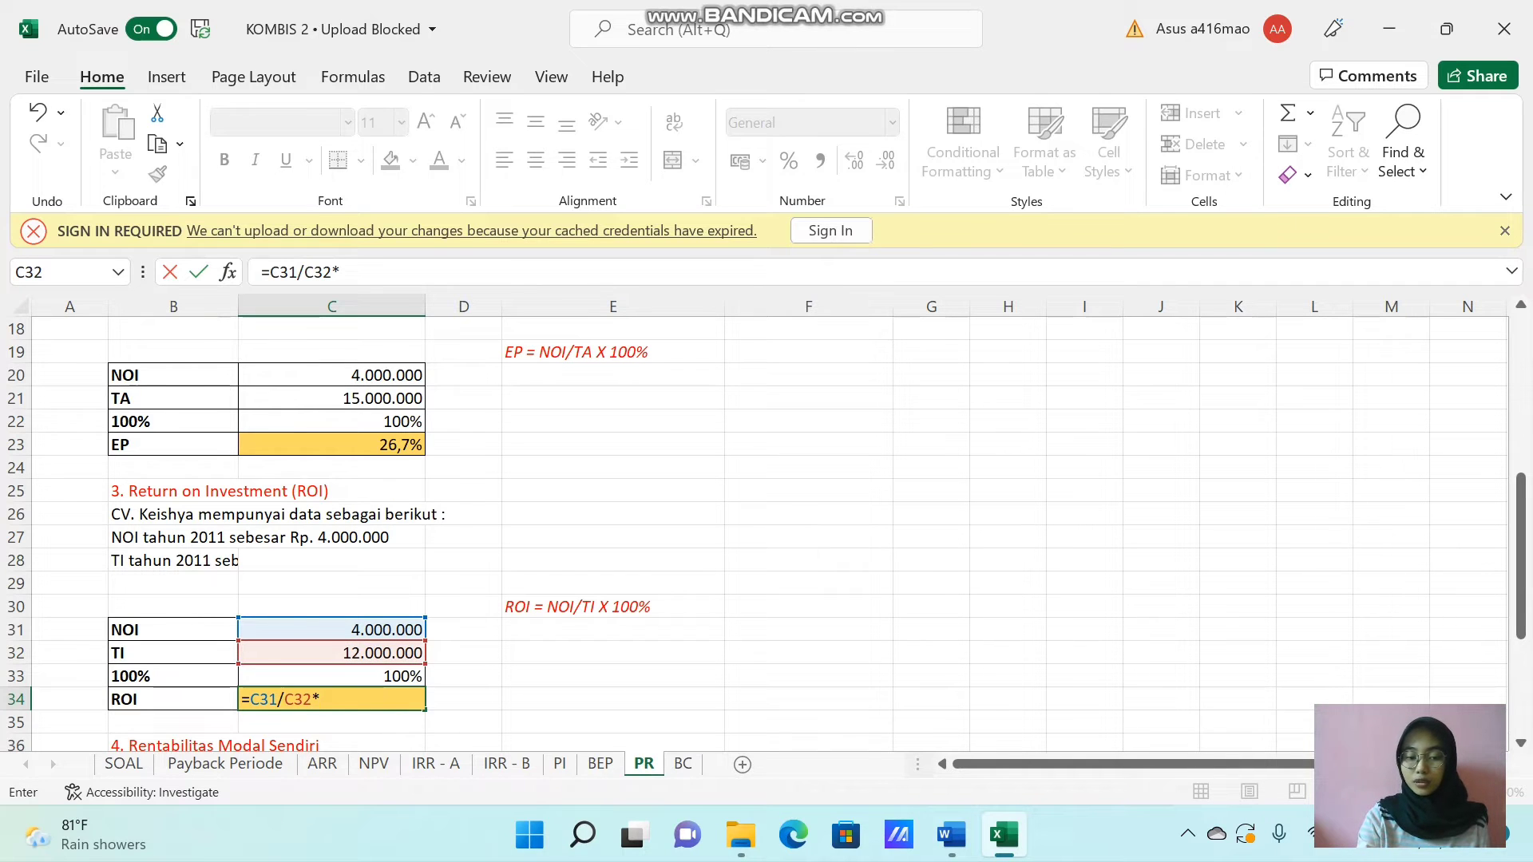
key("Up")
key("Return")
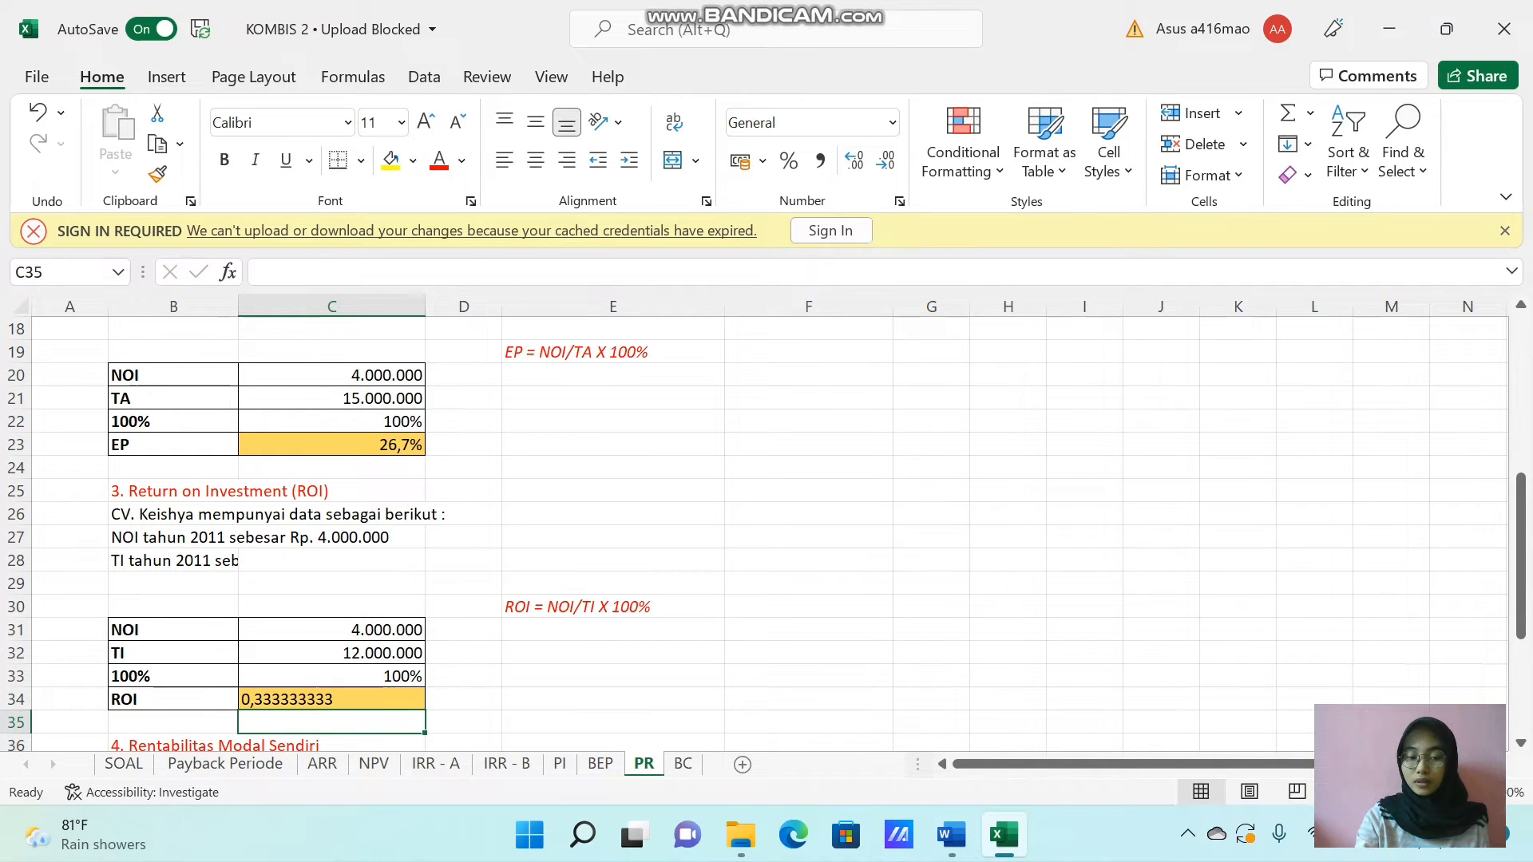
Align the ROI result in C34 to the right and format it as a percentage.
left_click(374, 699)
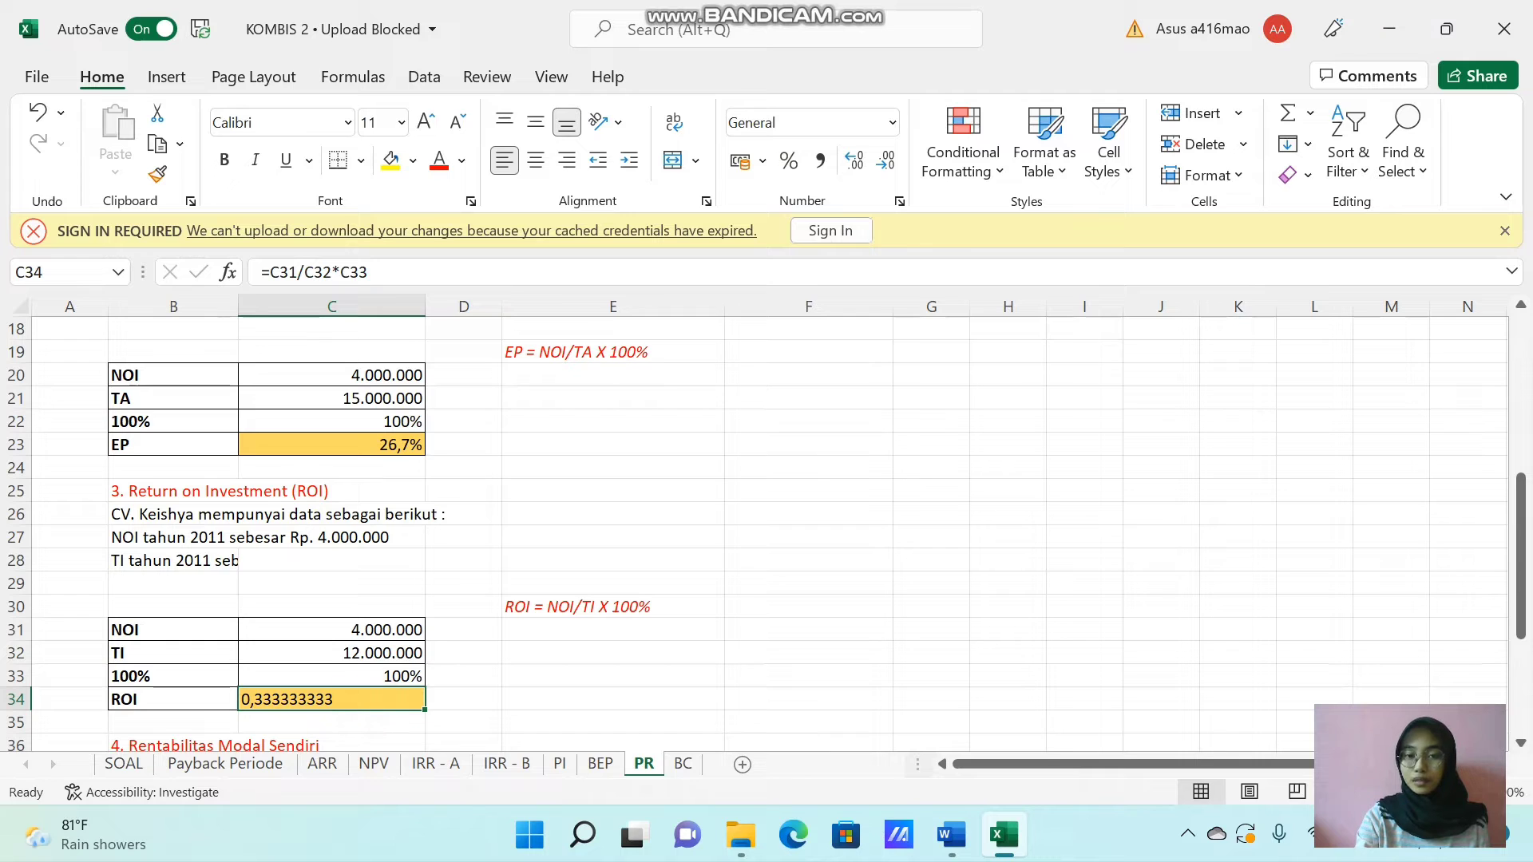
left_click(567, 160)
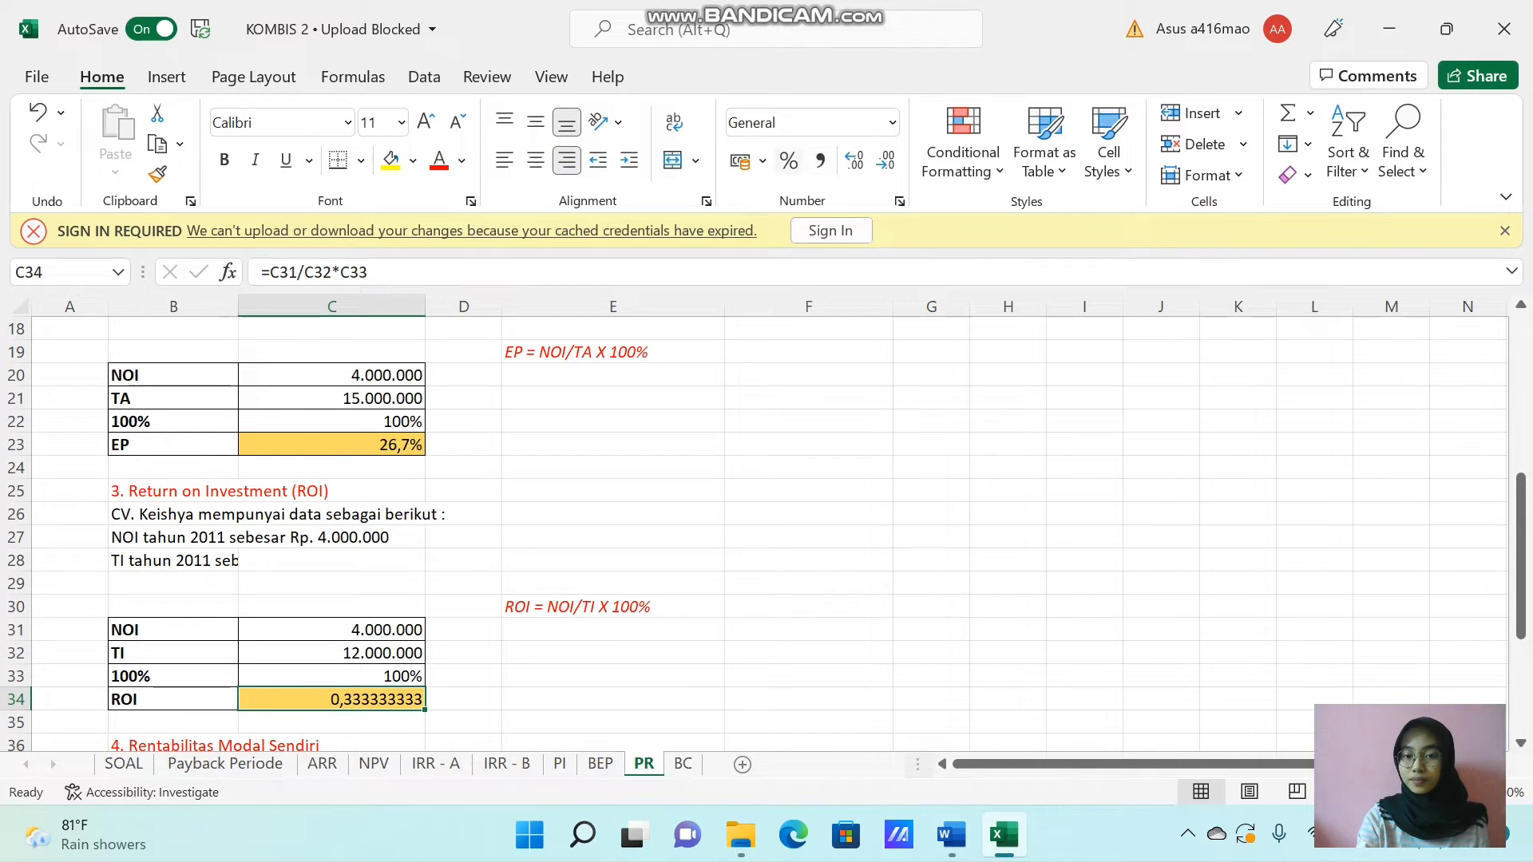
left_click(789, 159)
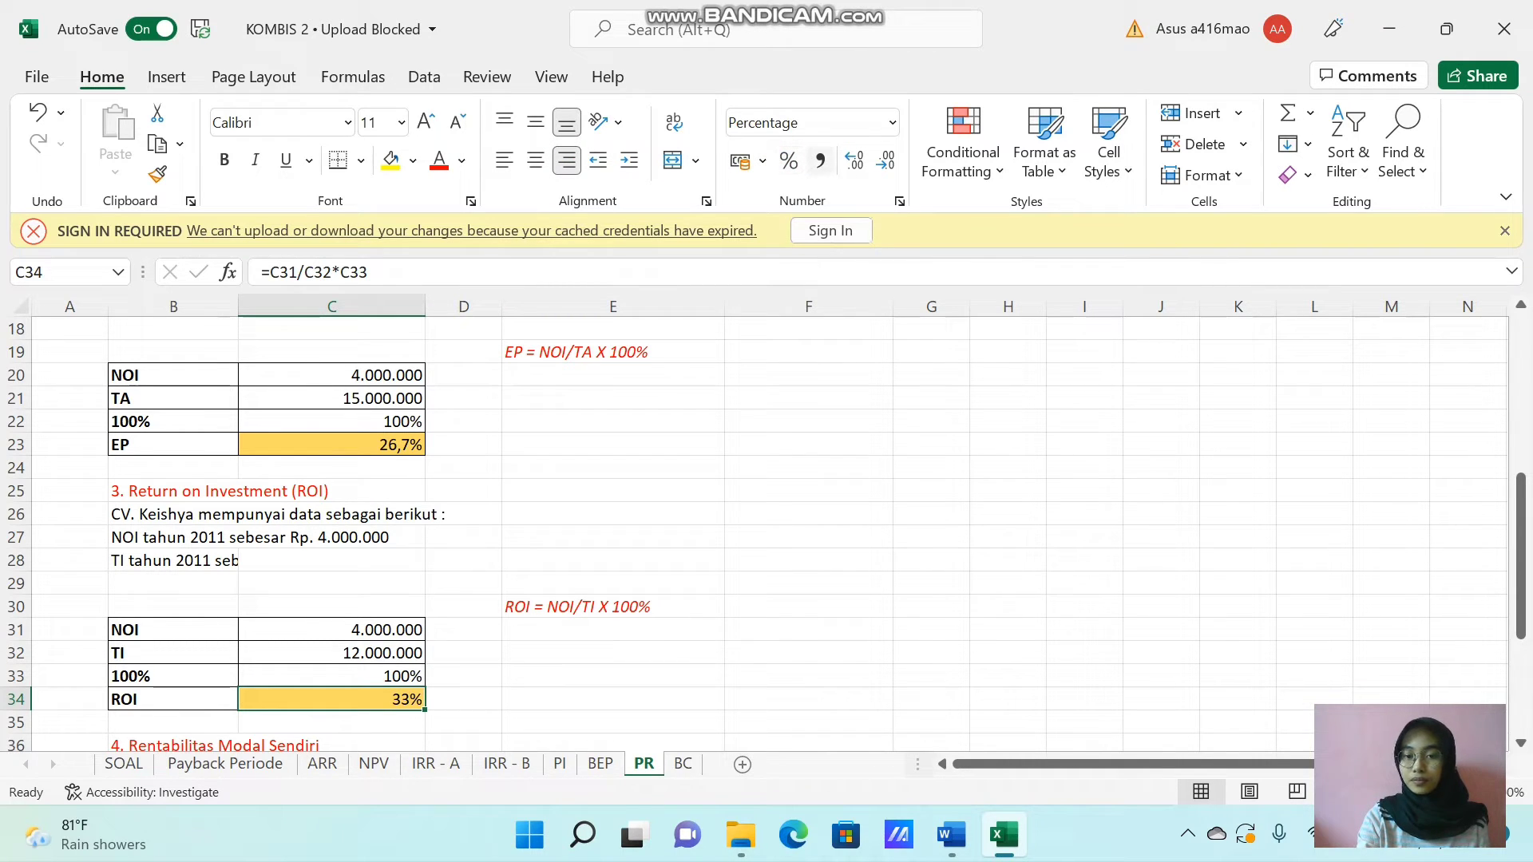
left_click(854, 160)
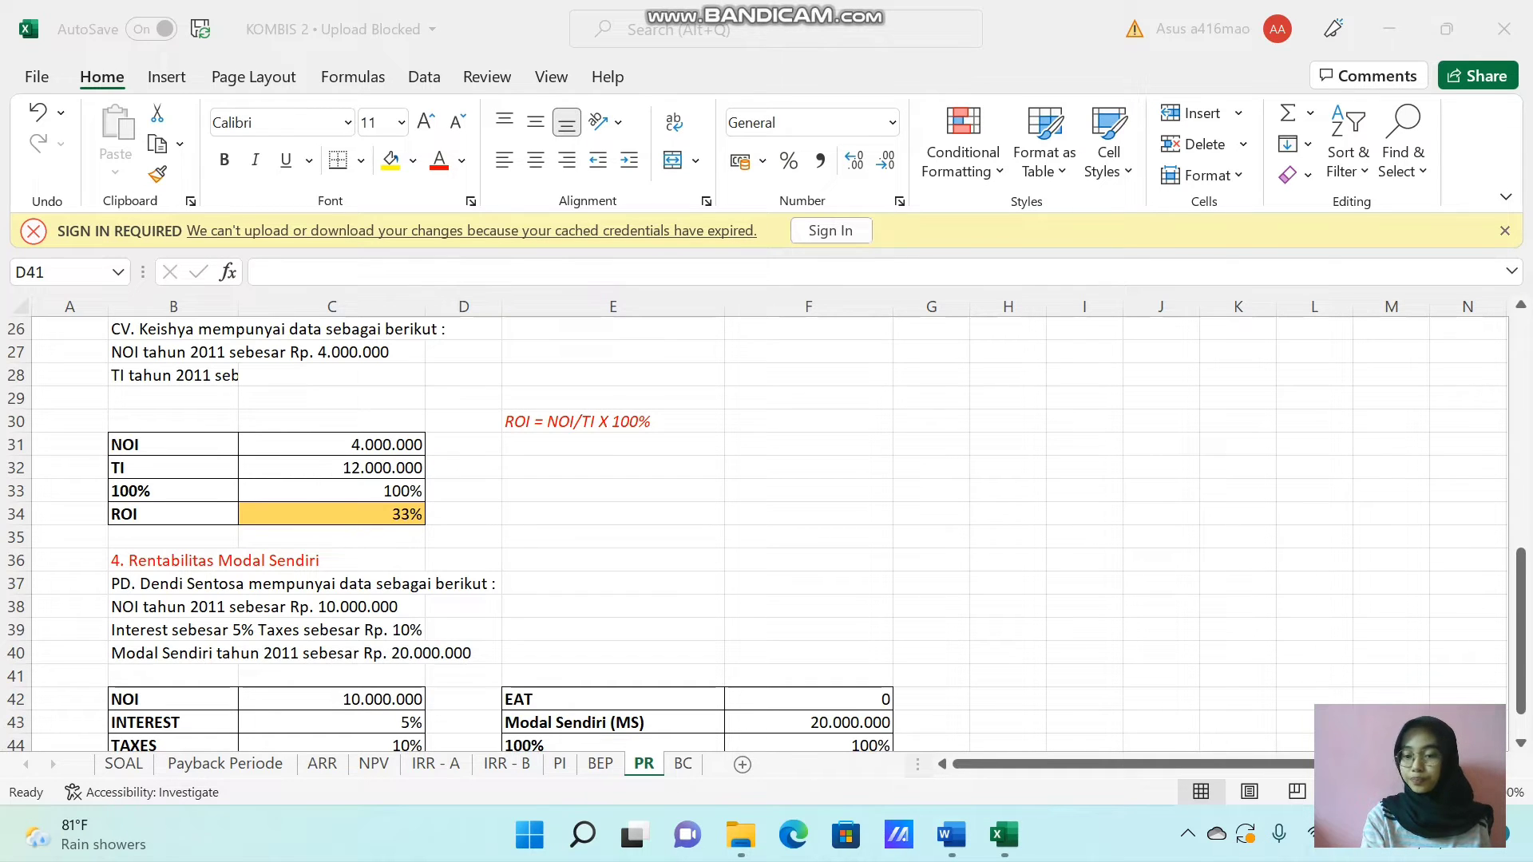
Calculate EAT in C45 as NOI minus its interest and tax shares, using =C42-(C42*C43+C42*C44).
left_click(1520, 573)
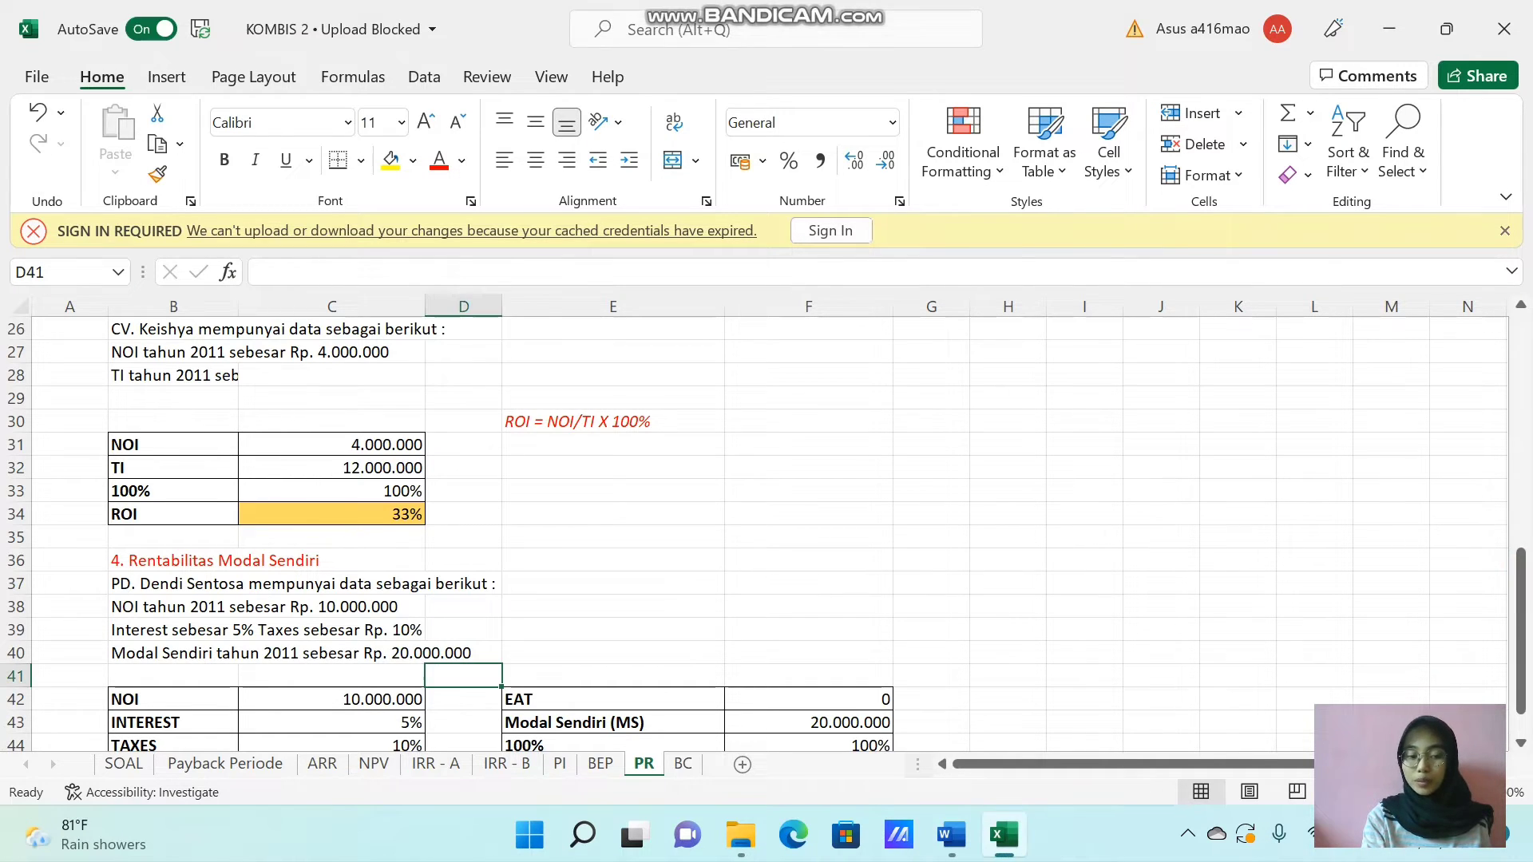
left_click_drag(1519, 677, 1519, 695)
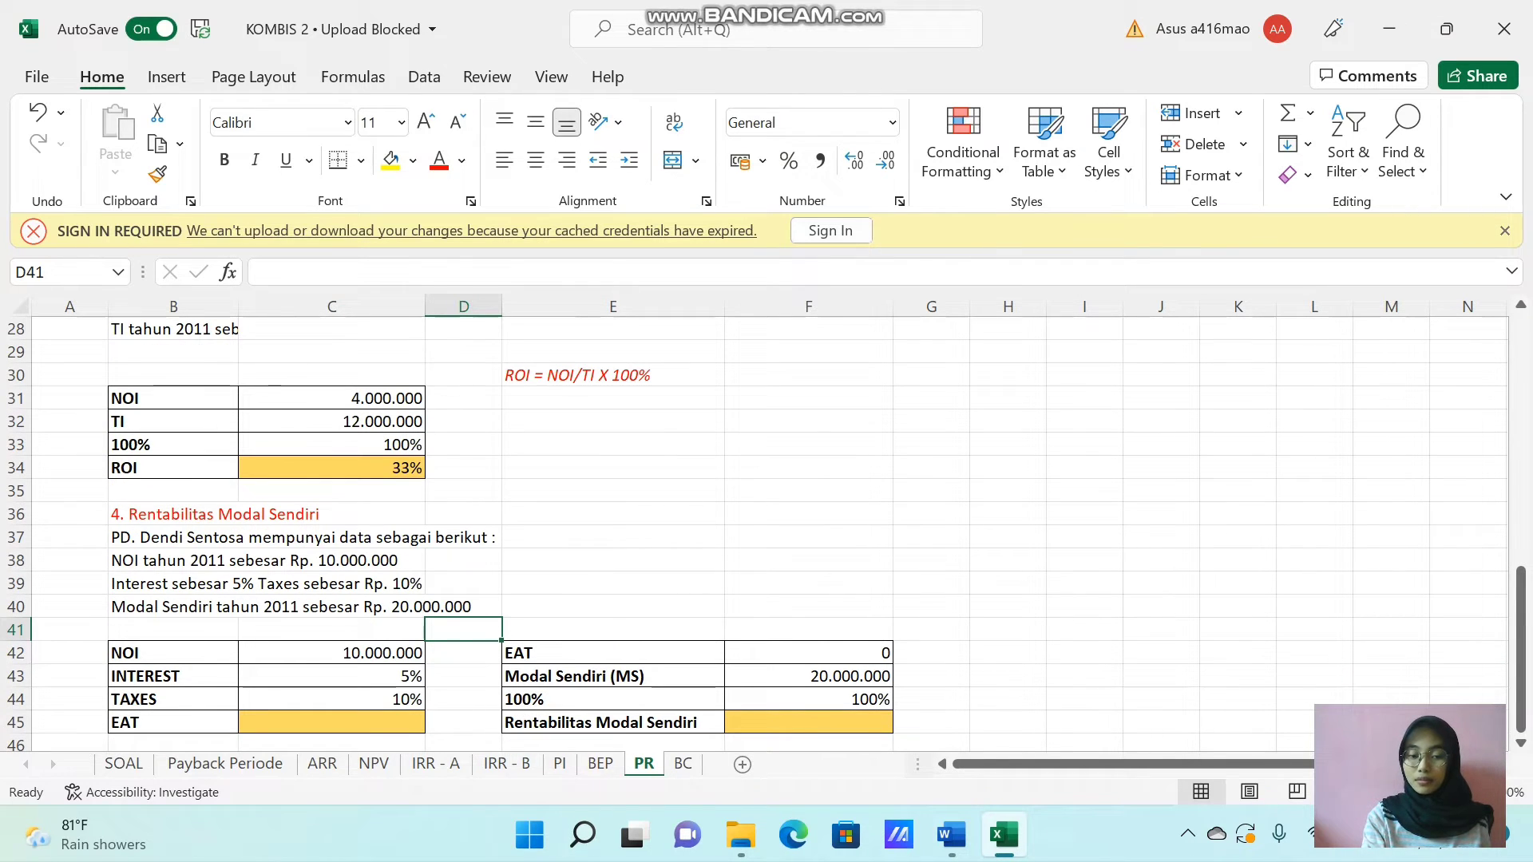
left_click(380, 722)
type("=")
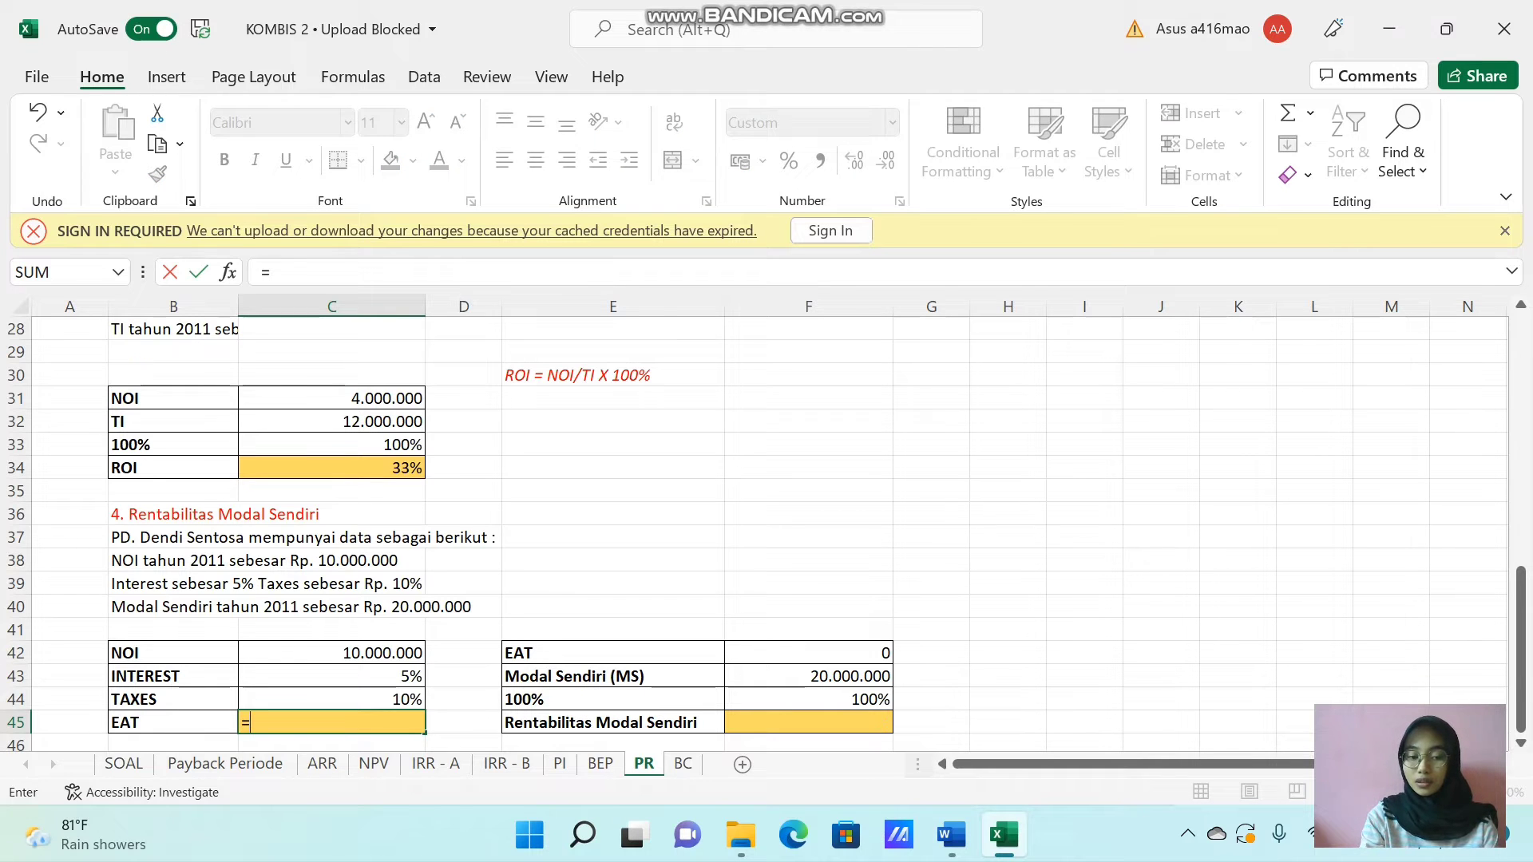
left_click(332, 652)
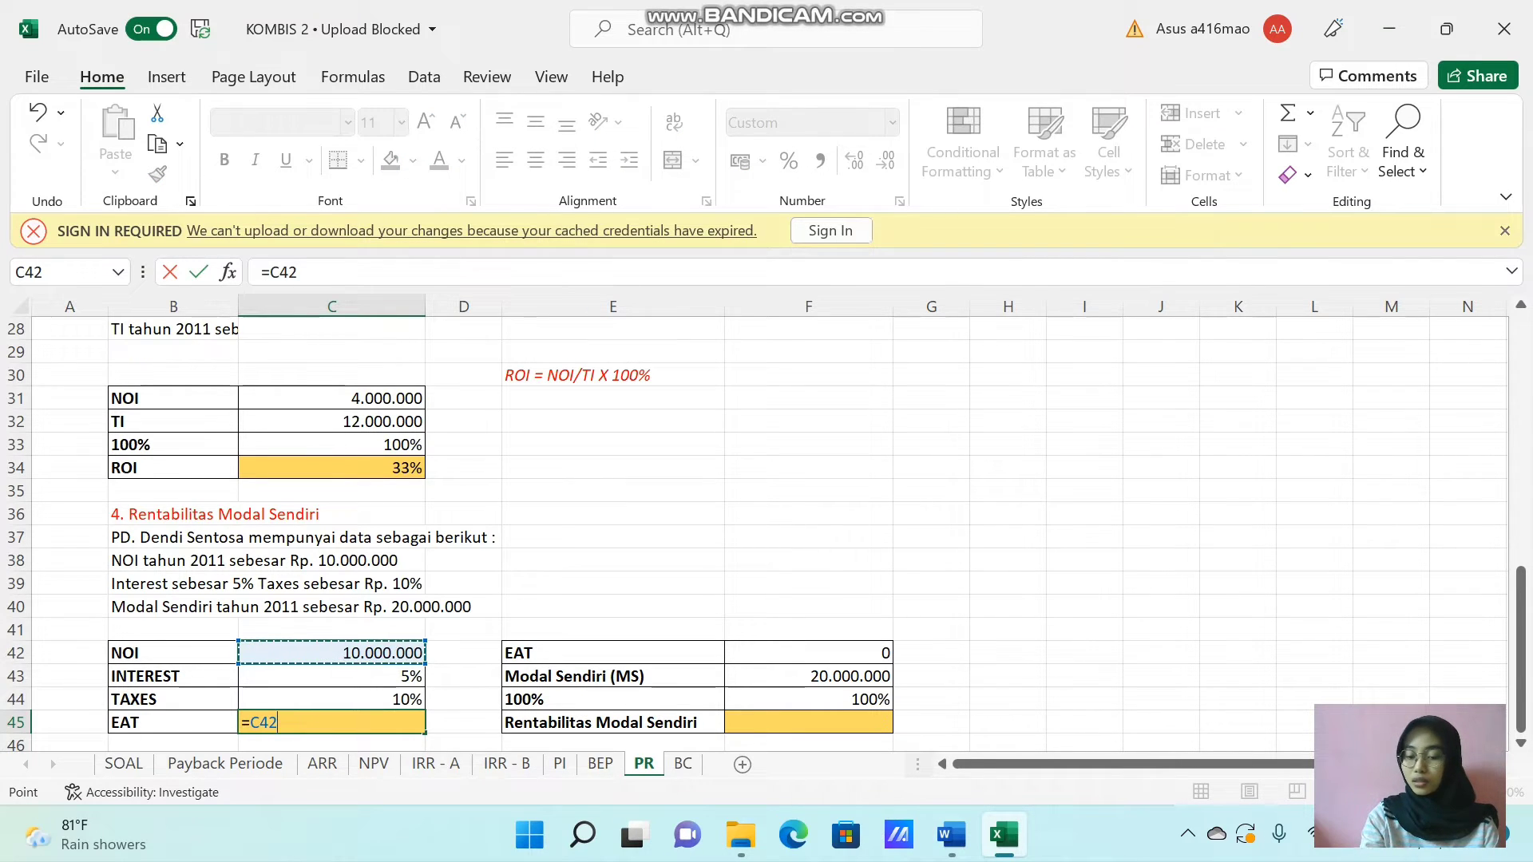
type("-")
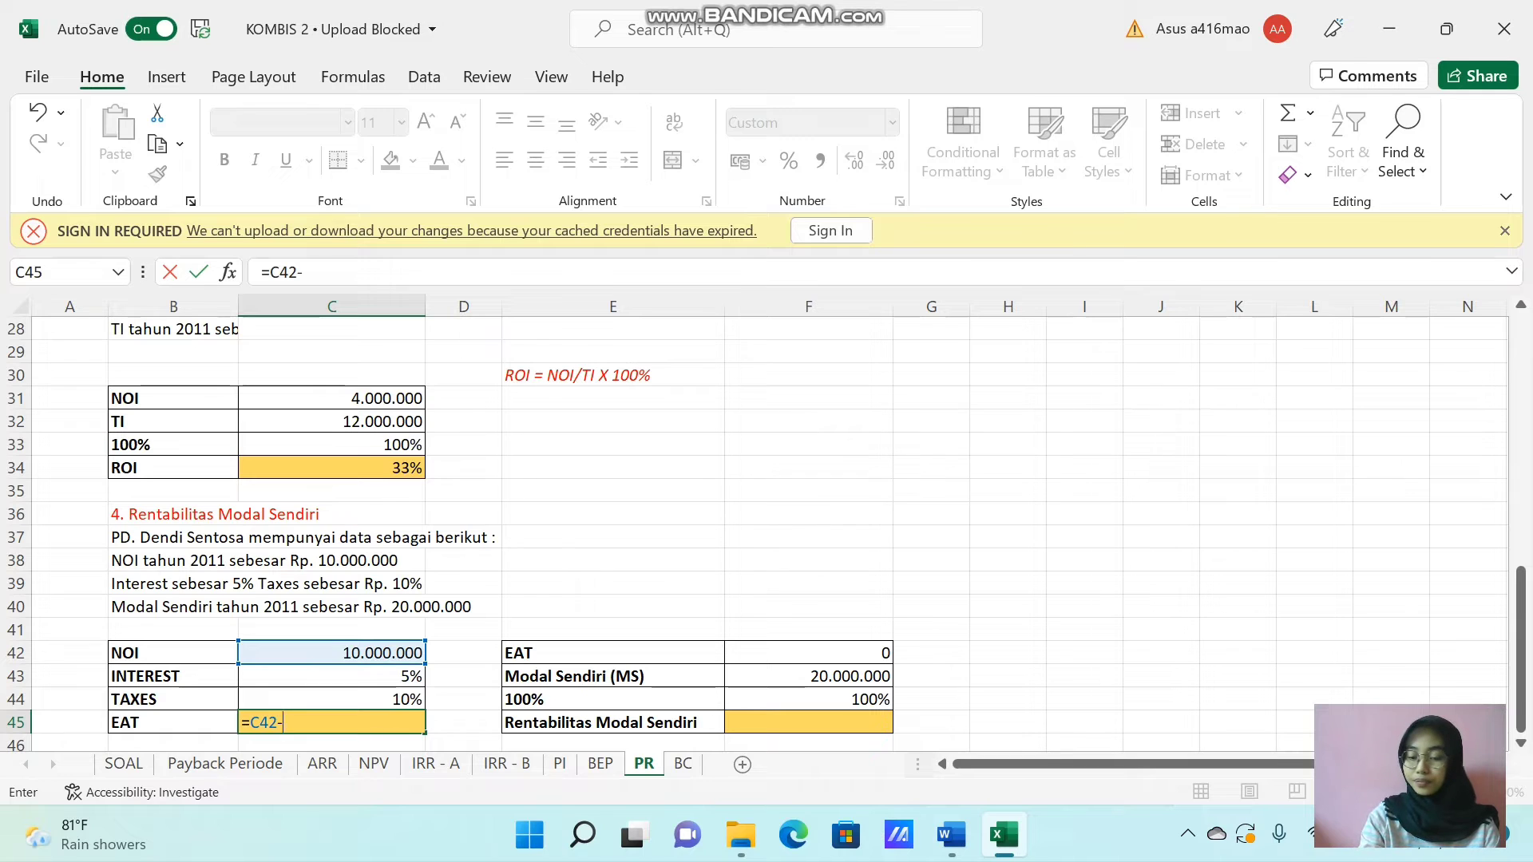
type("(")
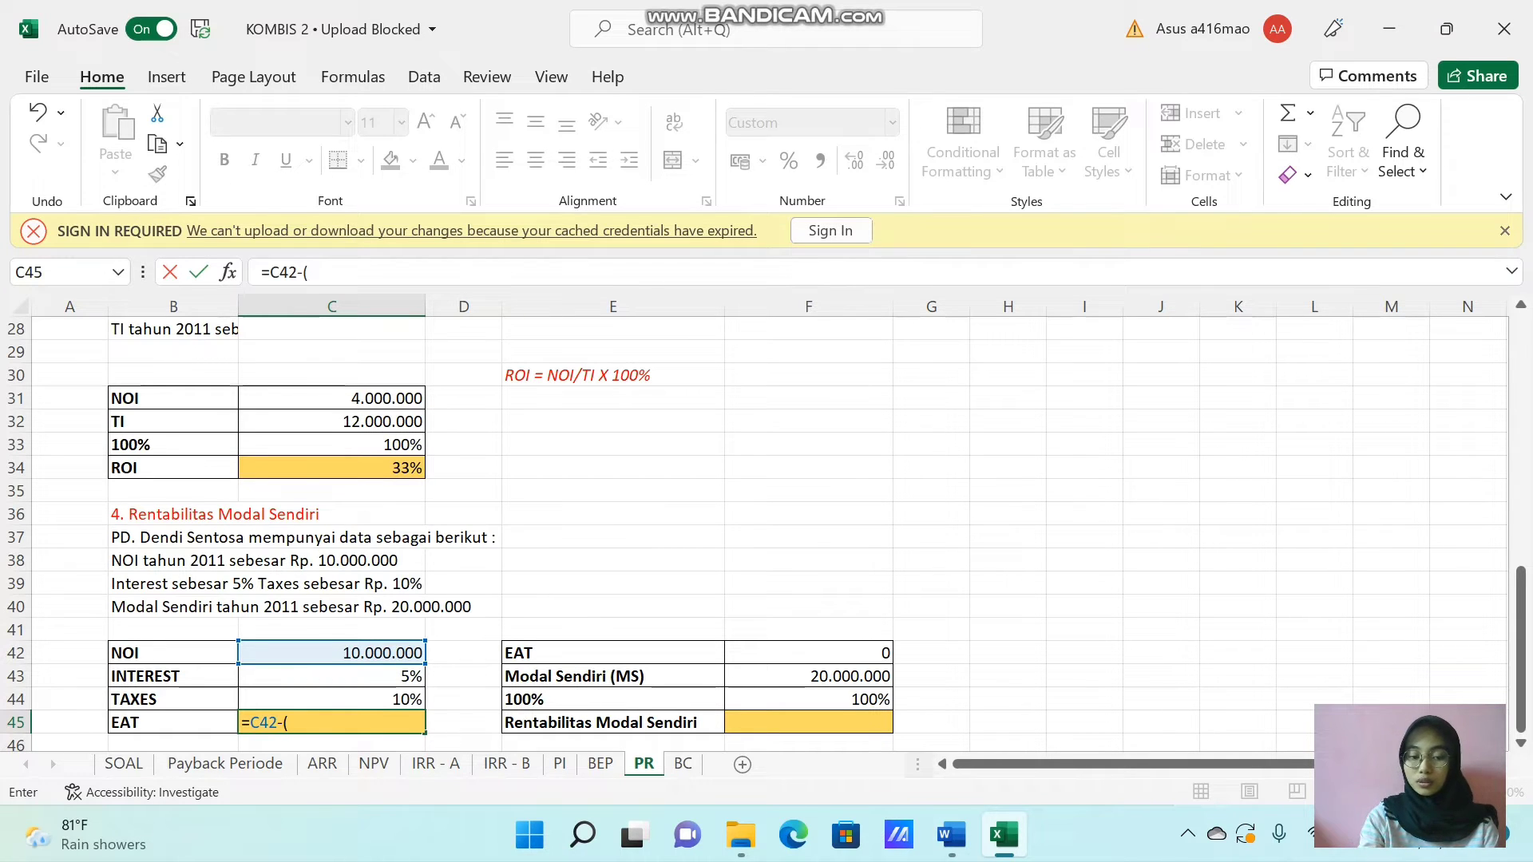
left_click(332, 653)
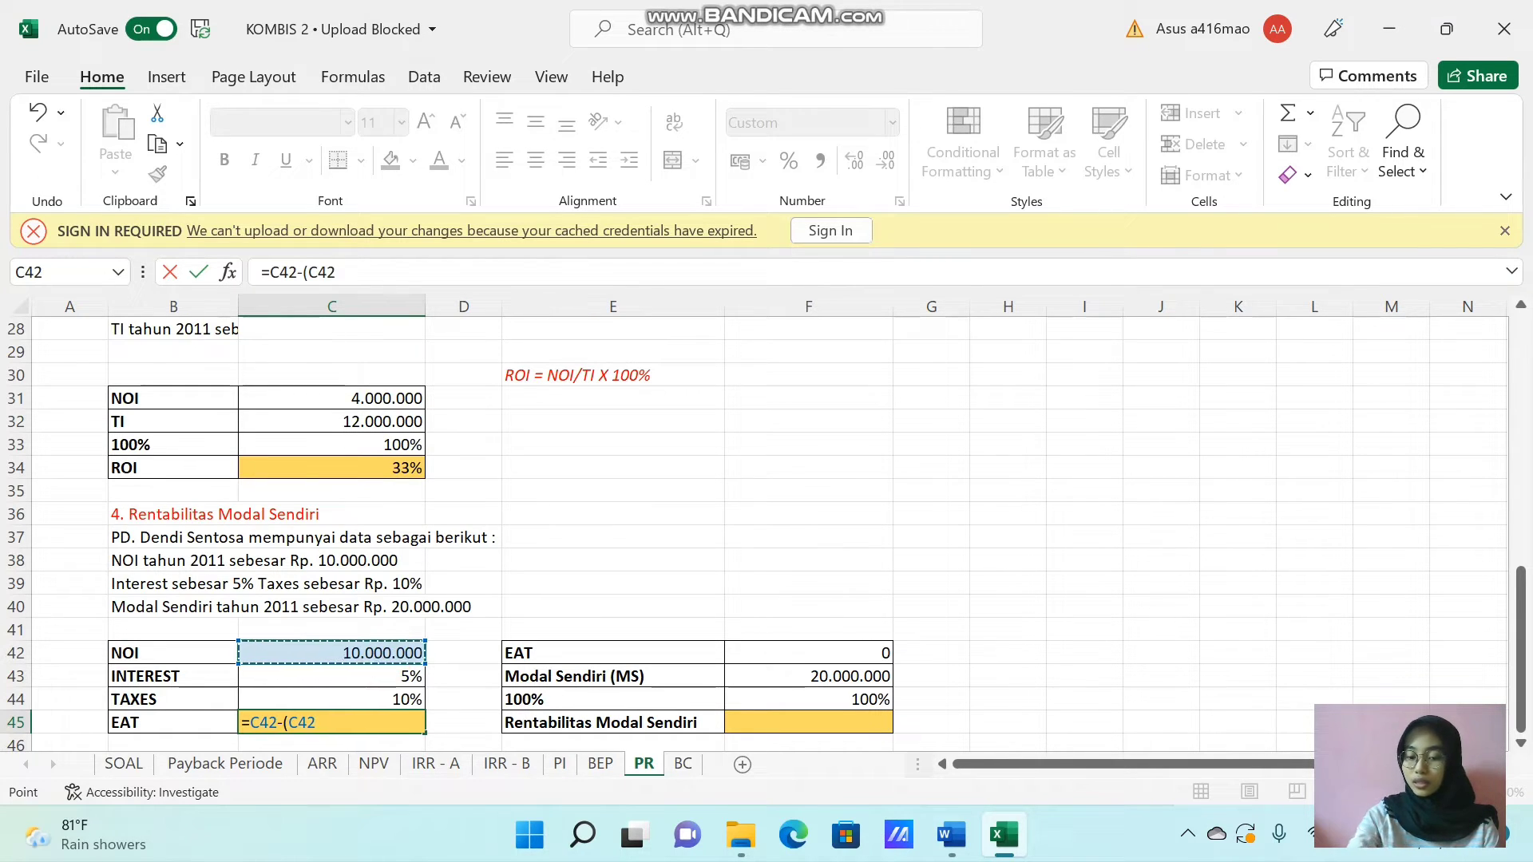
type("*")
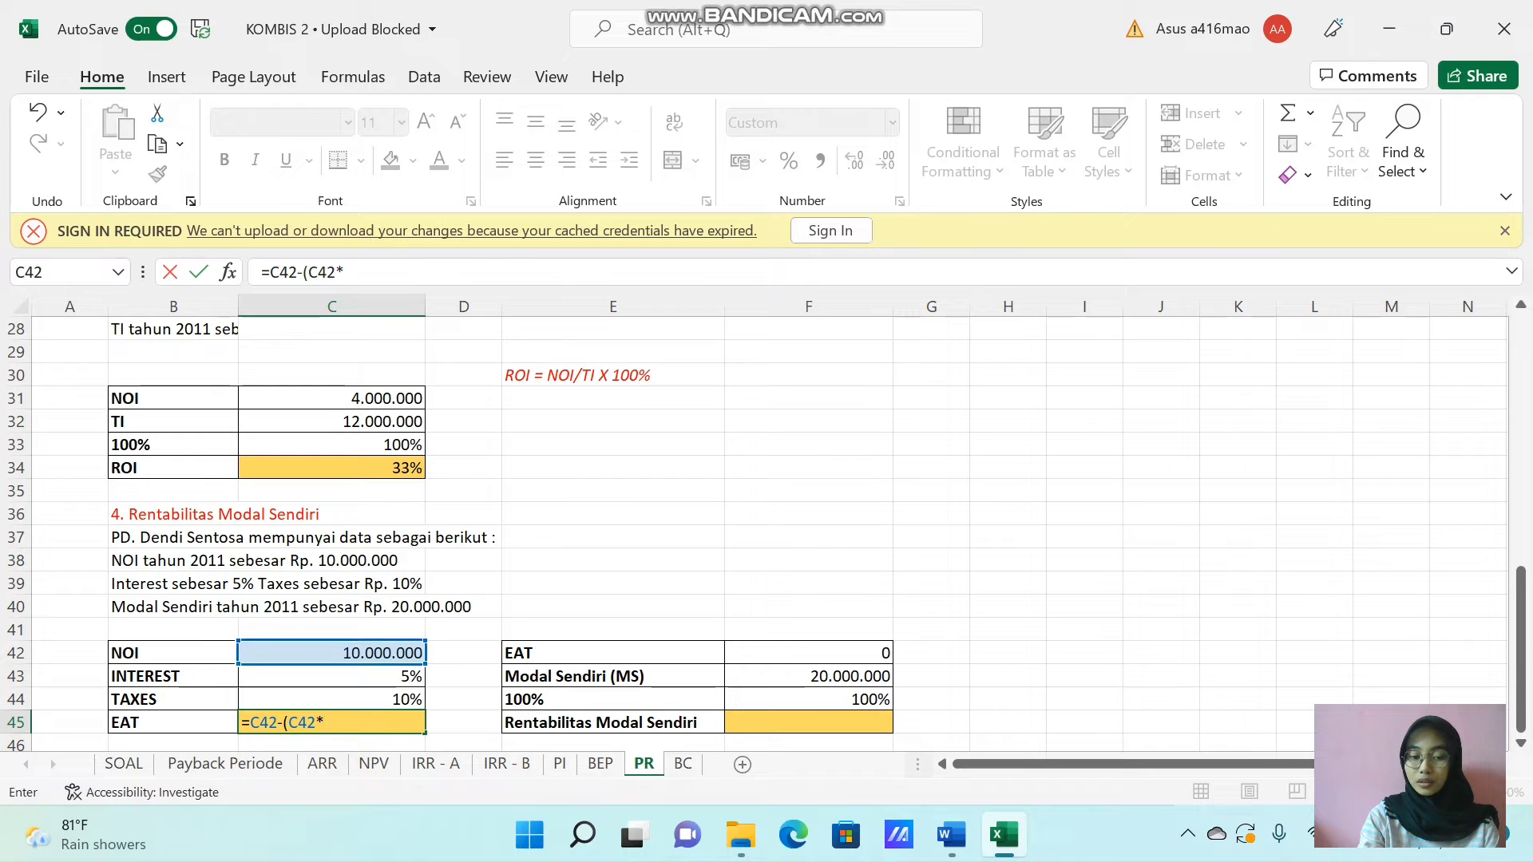
left_click(380, 676)
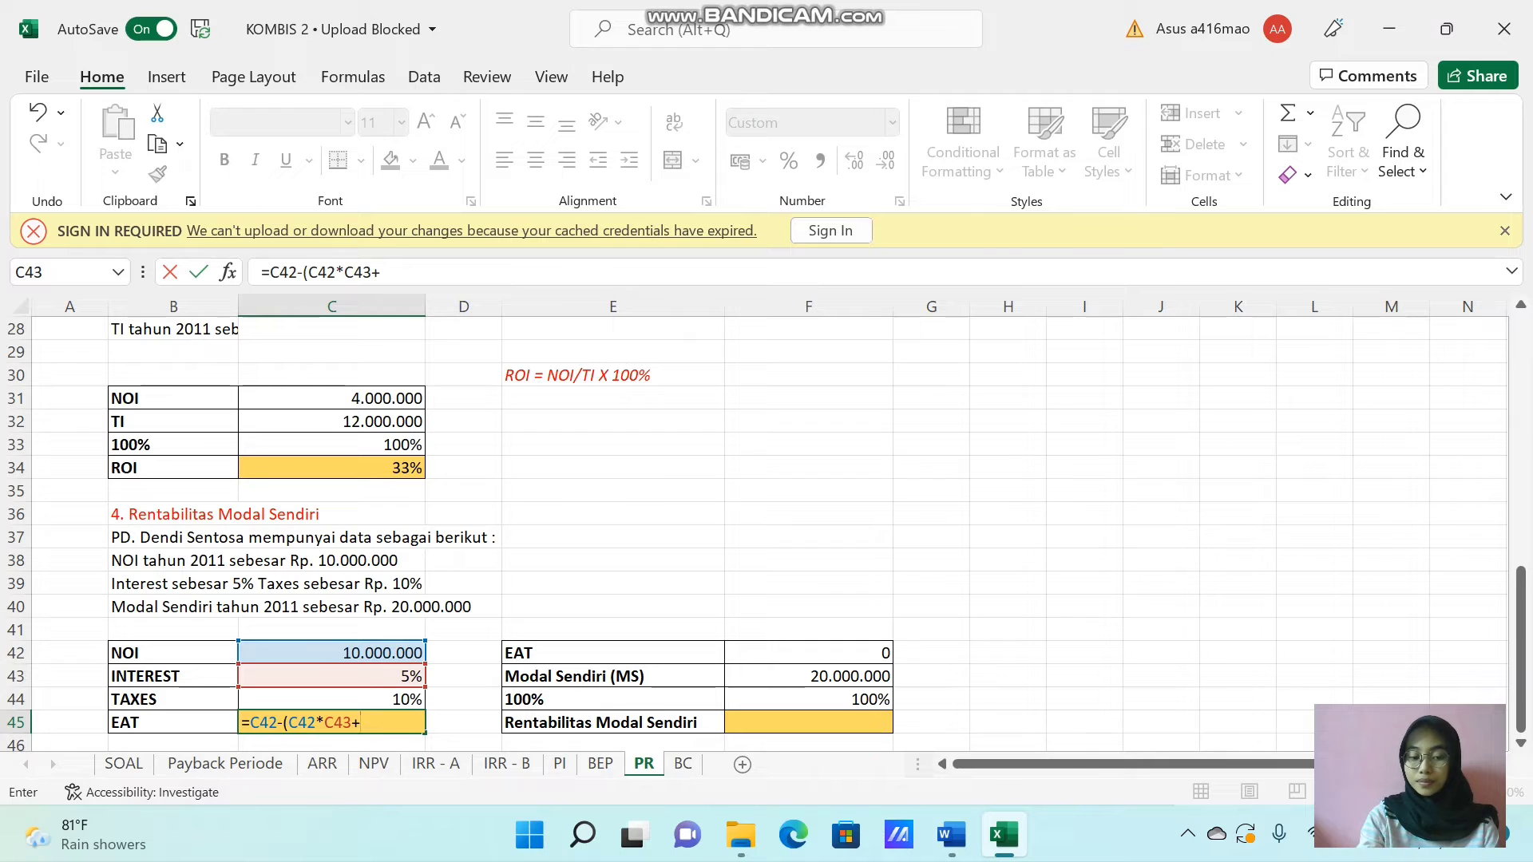
left_click(374, 651)
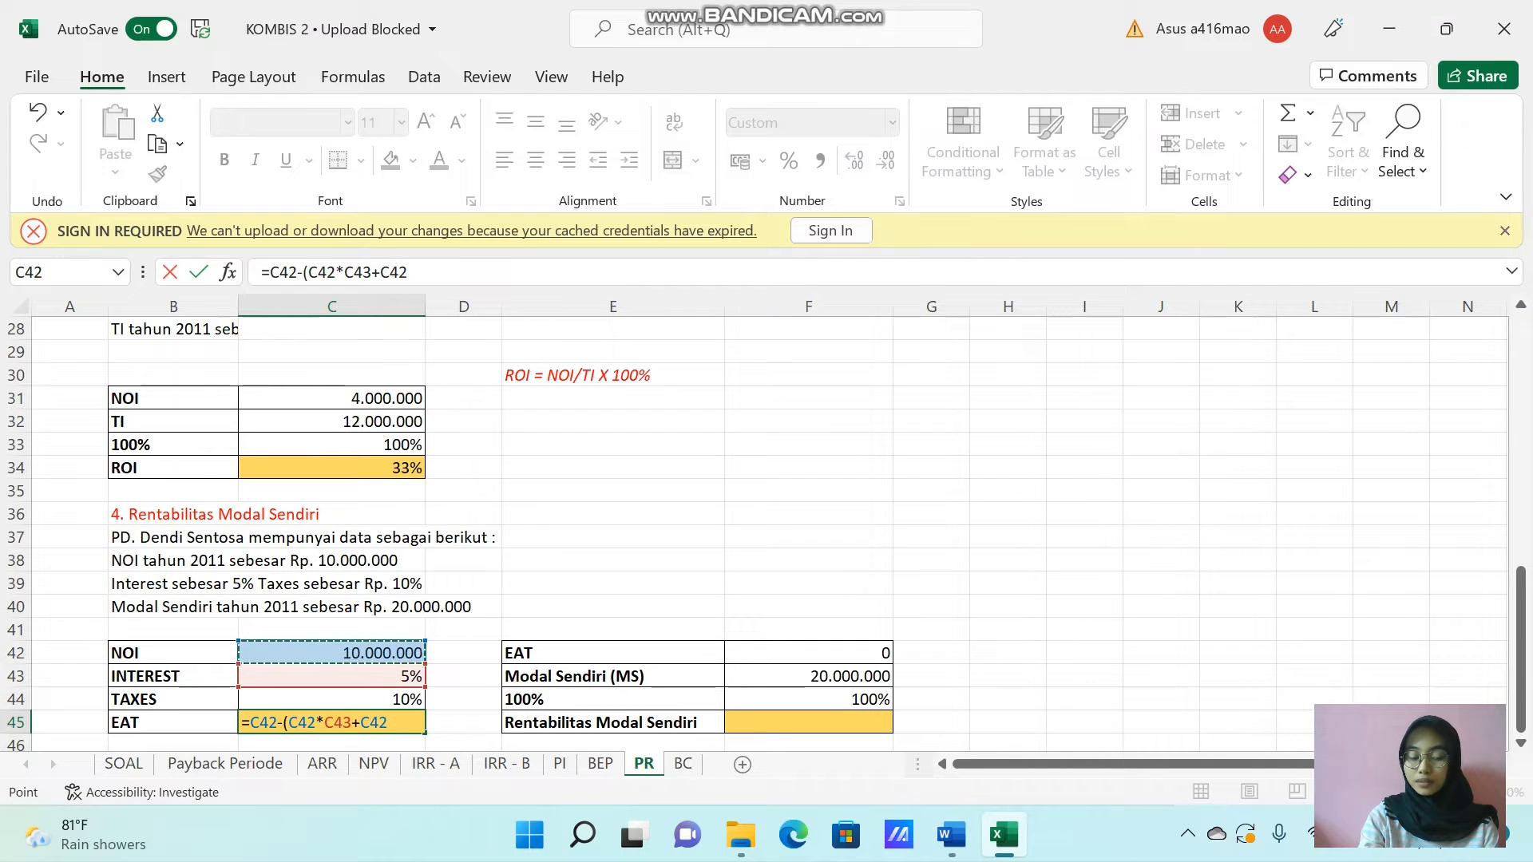
type("*")
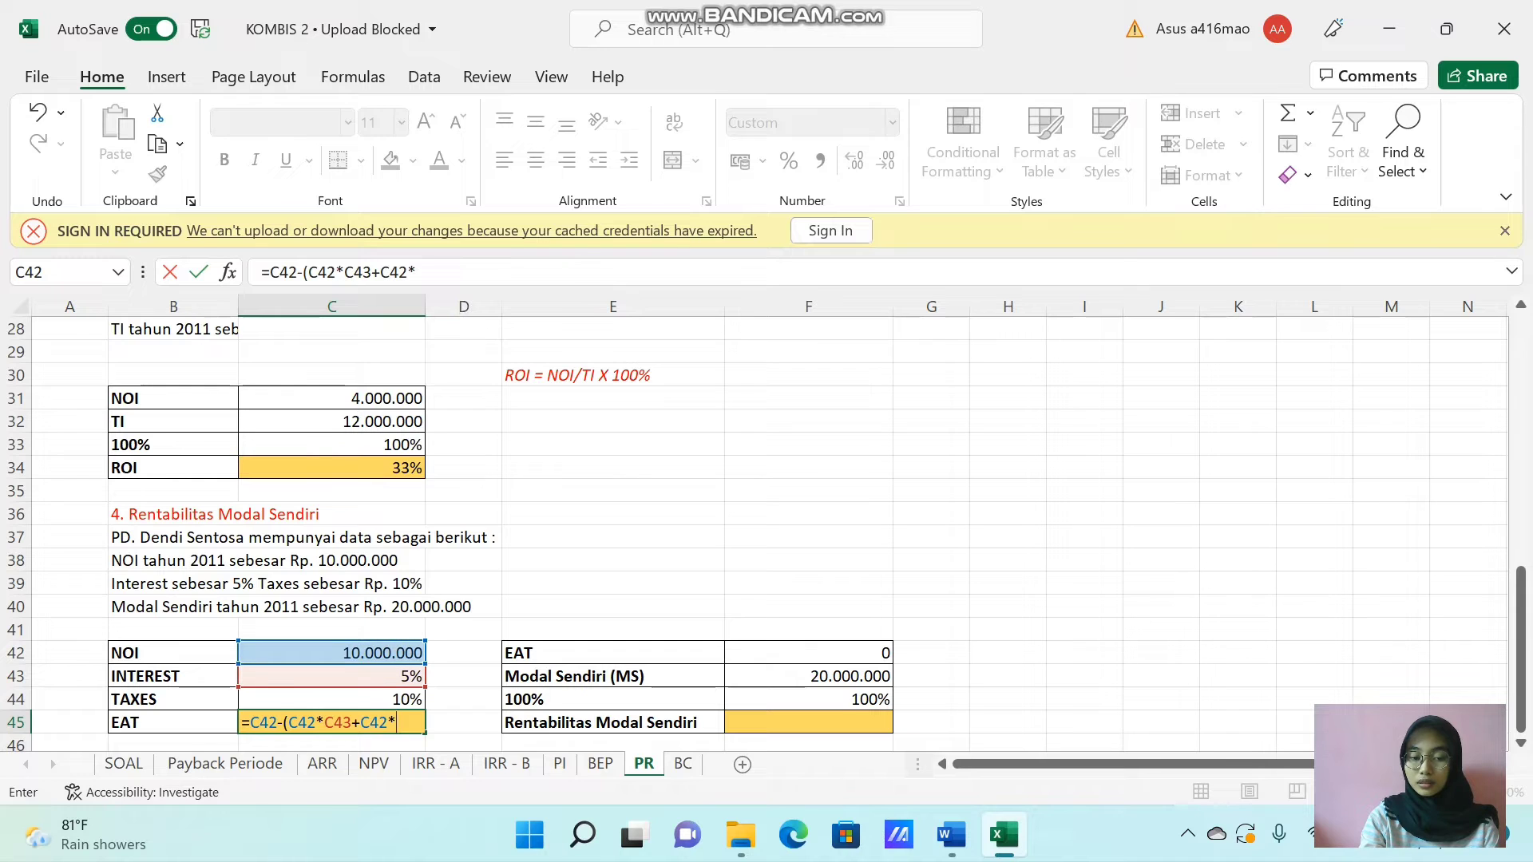
key("Up")
type(")")
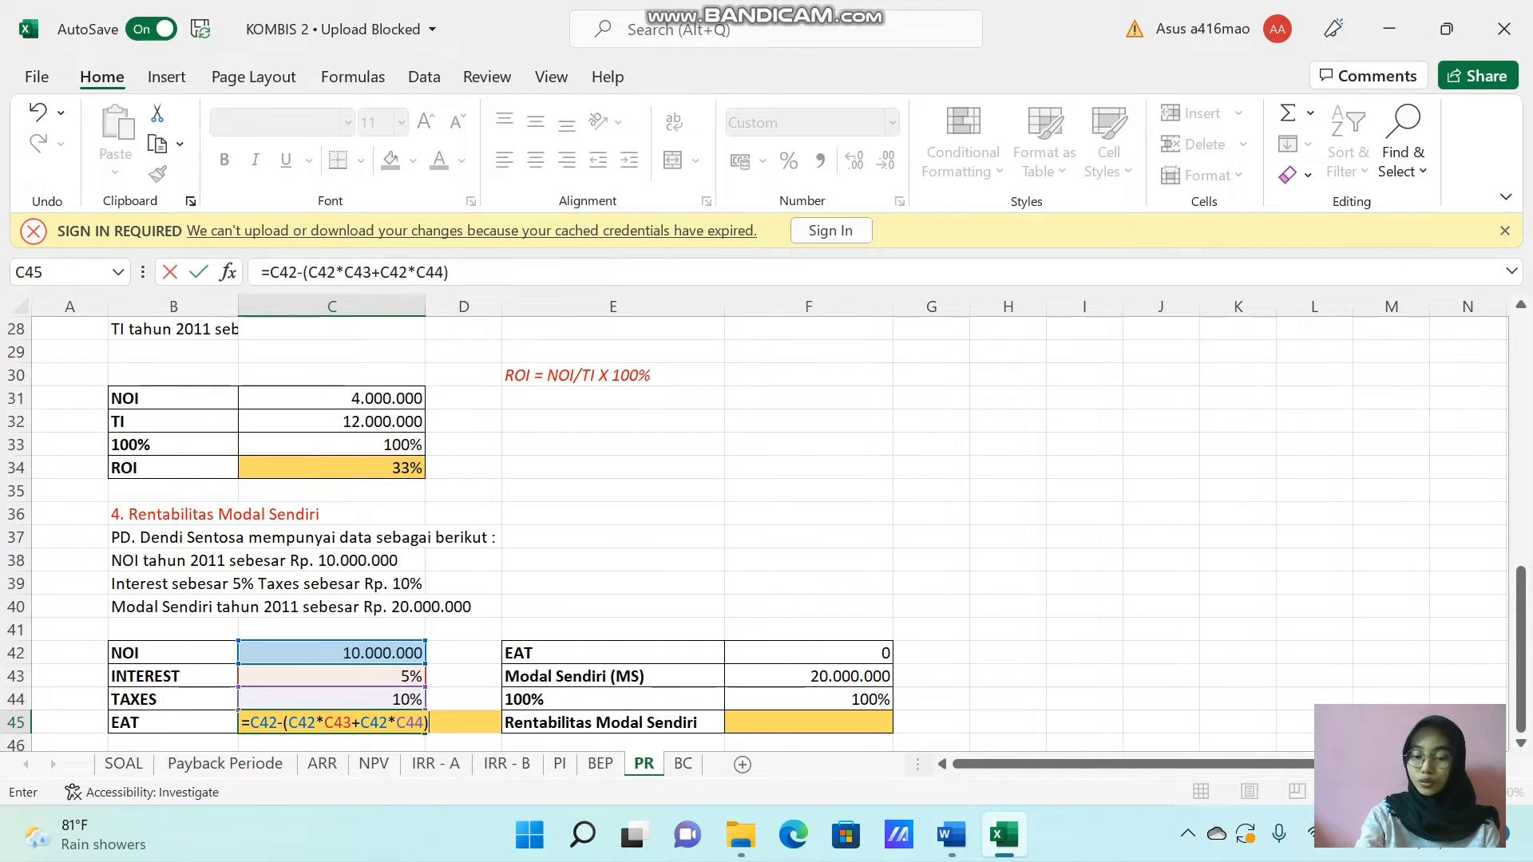
key("Return")
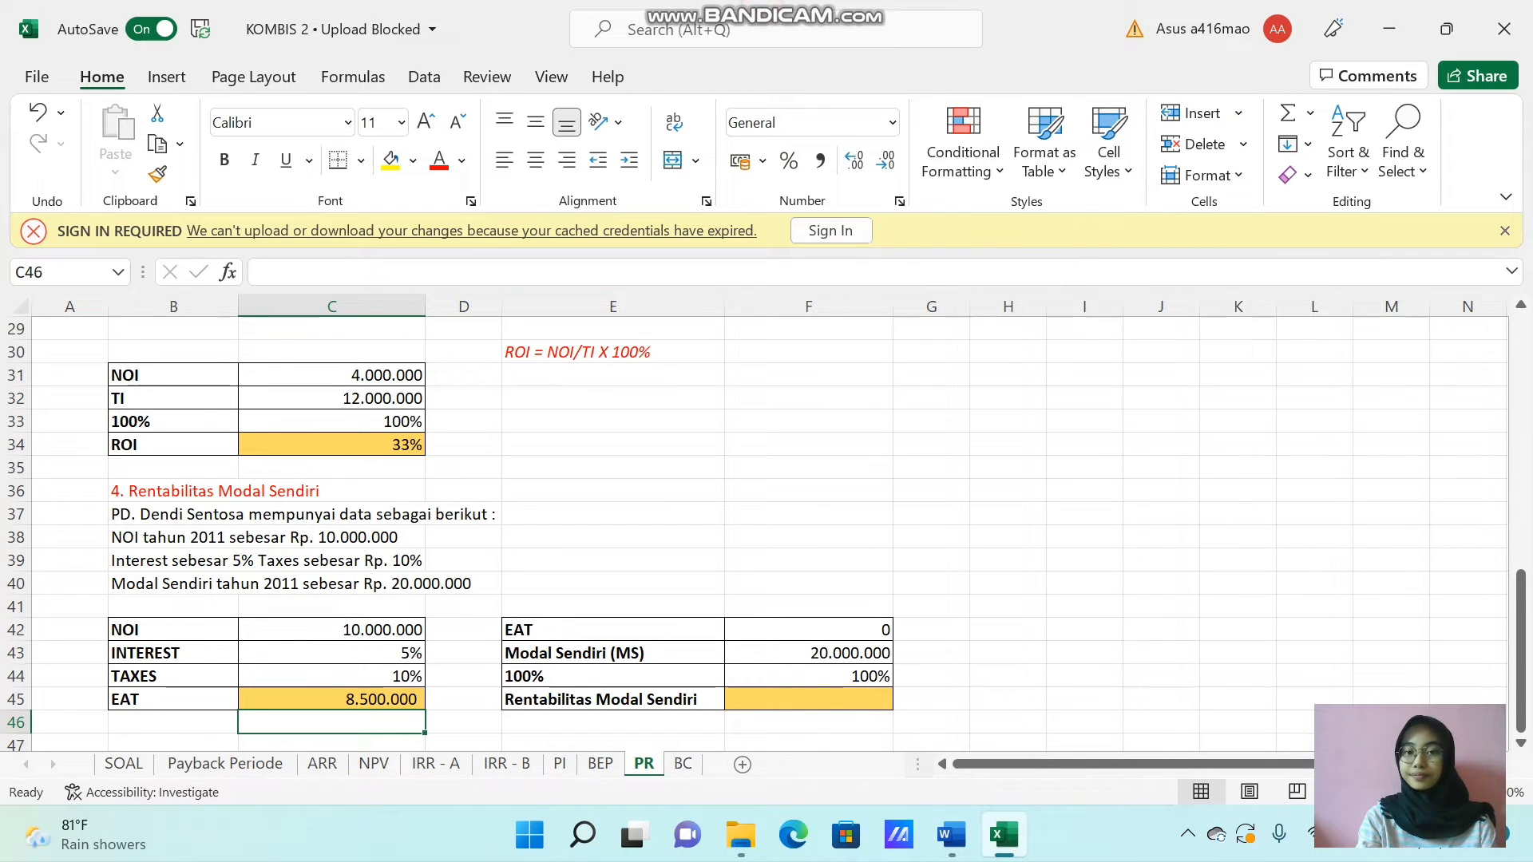
mouse_move(778, 5)
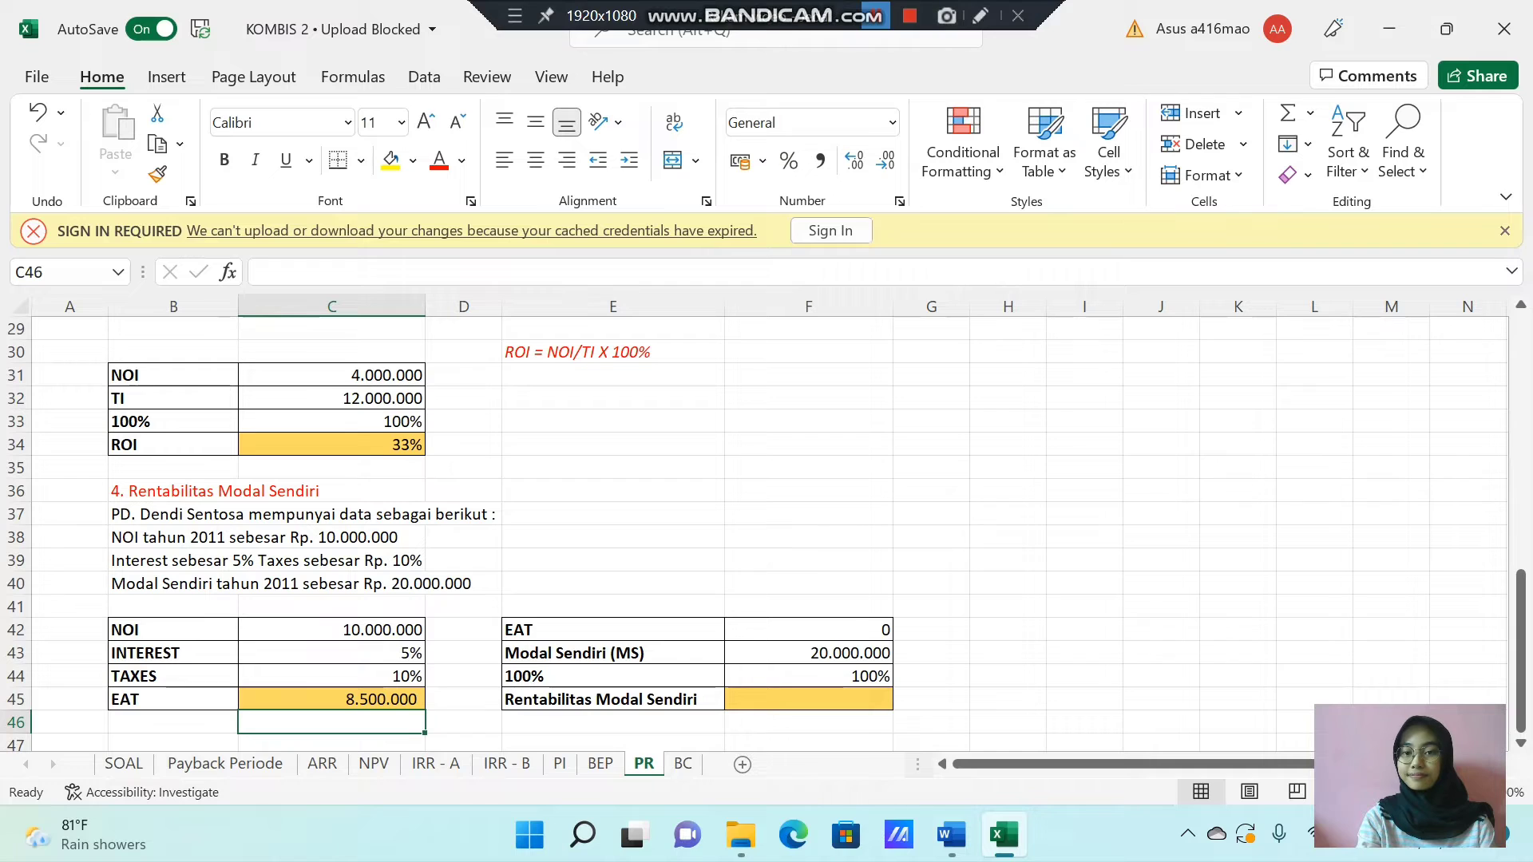
left_click(875, 13)
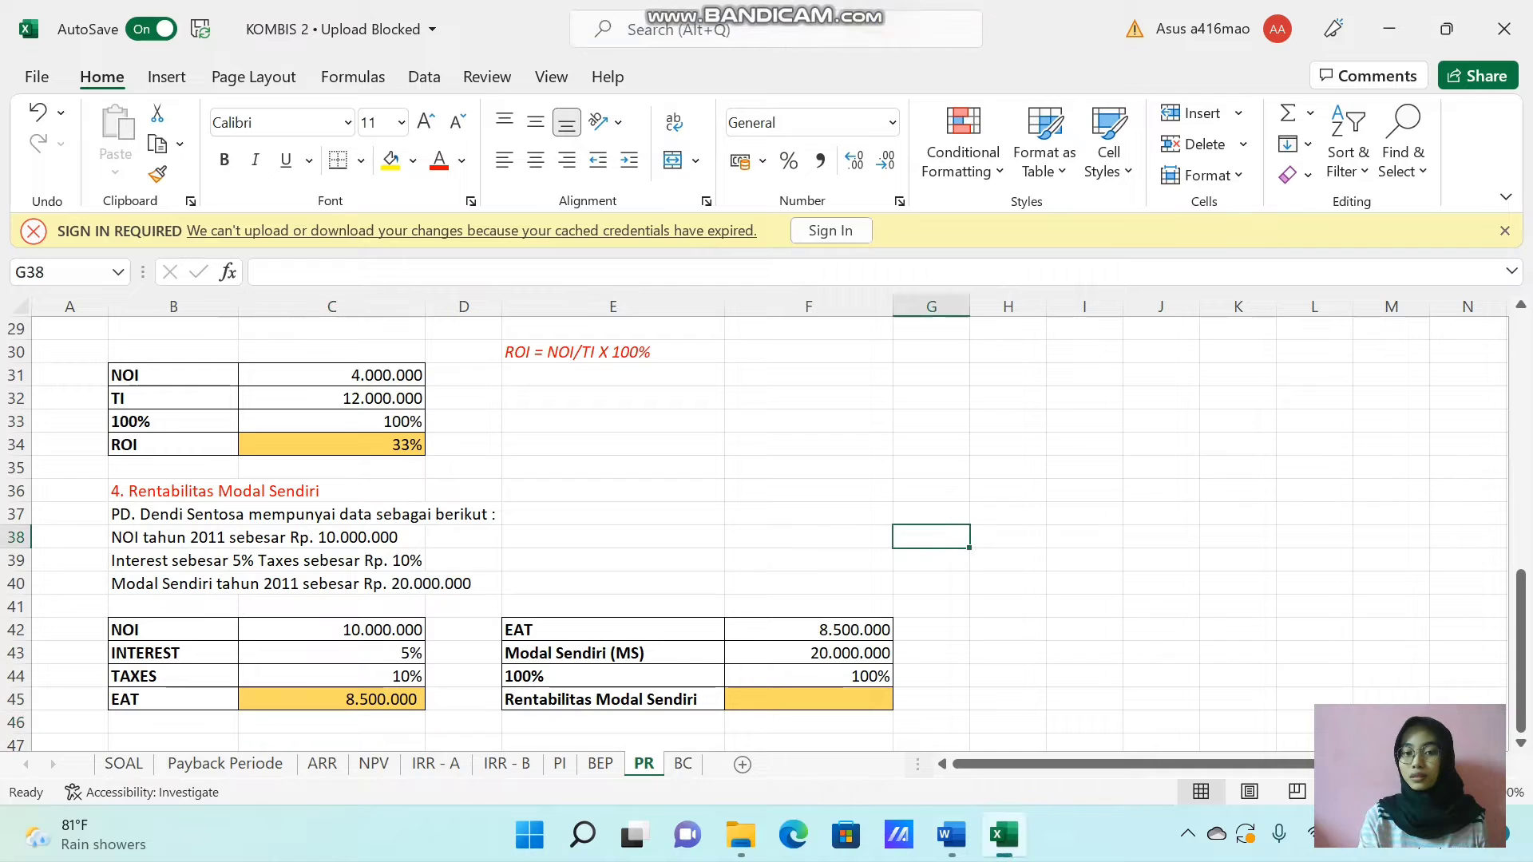
Calculate Rentabilitas Modal Sendiri in F45 as EAT divided by Modal Sendiri times 100%, using =(F42/F43*F44).
left_click(744, 697)
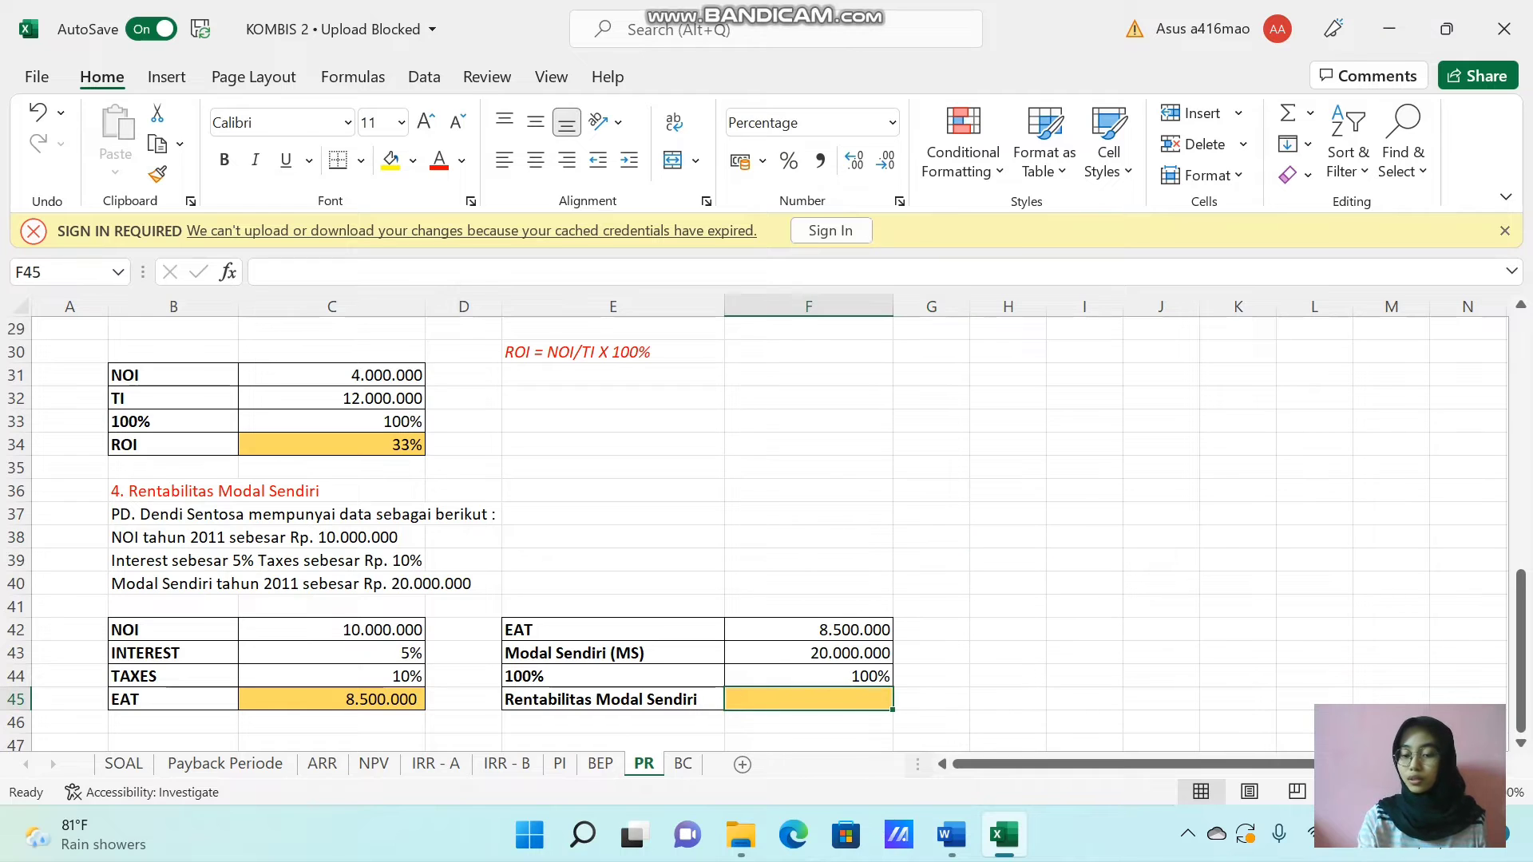
type("=(")
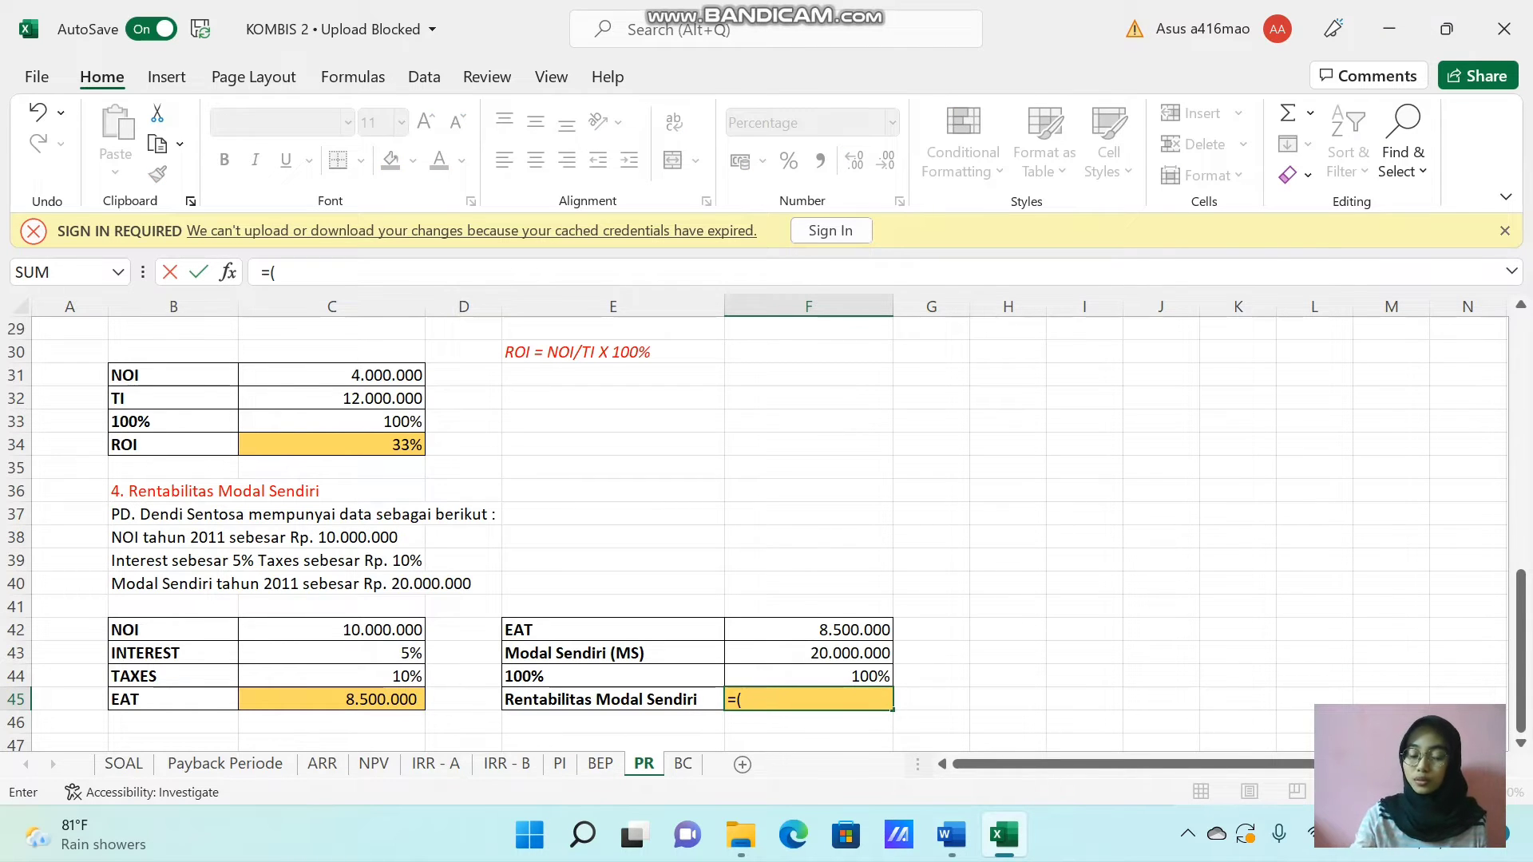
left_click(804, 628)
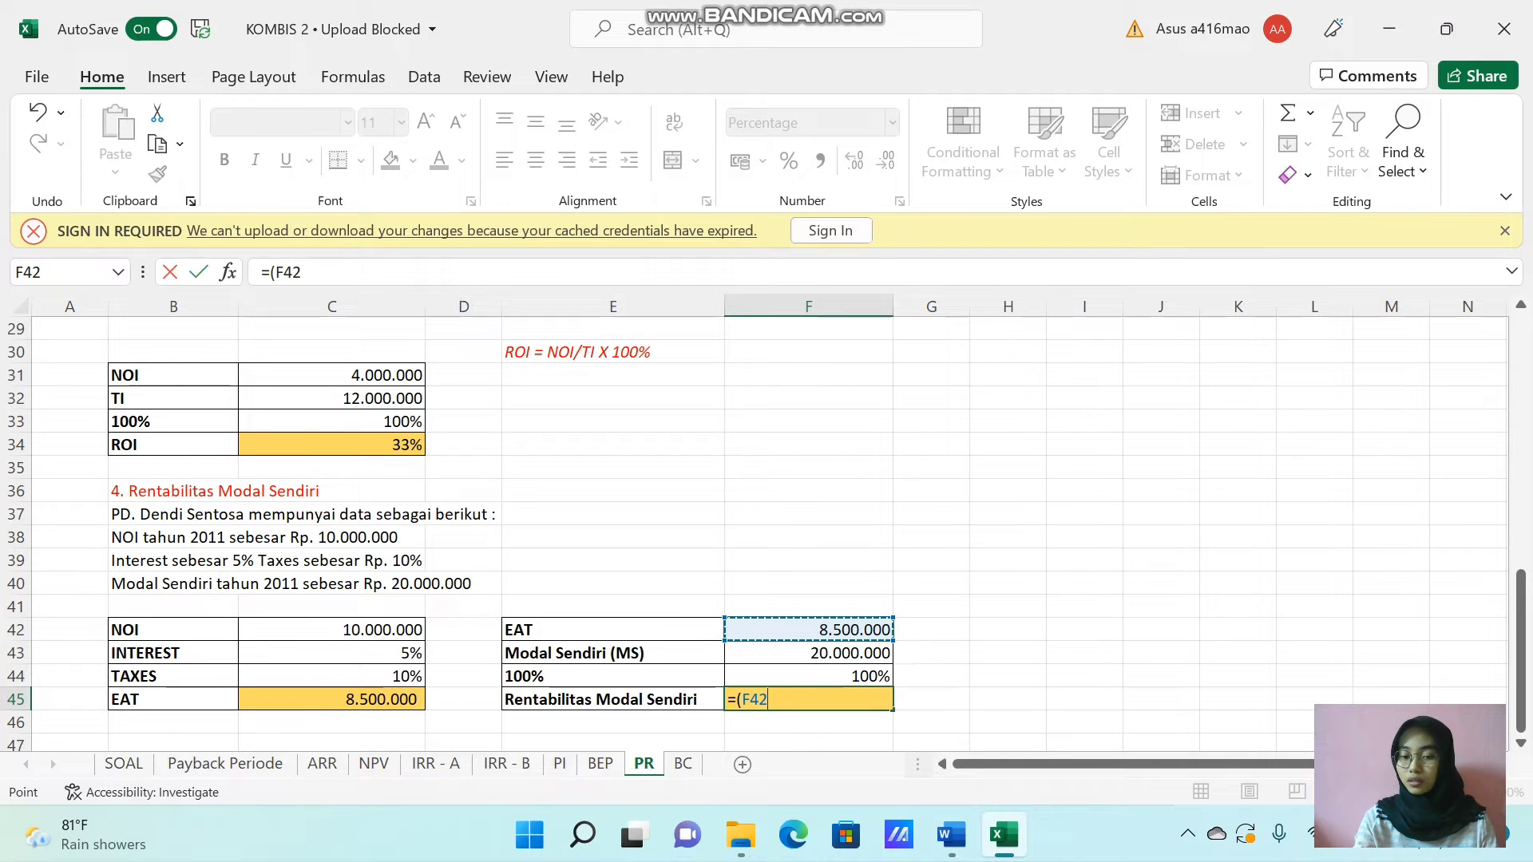
type("/")
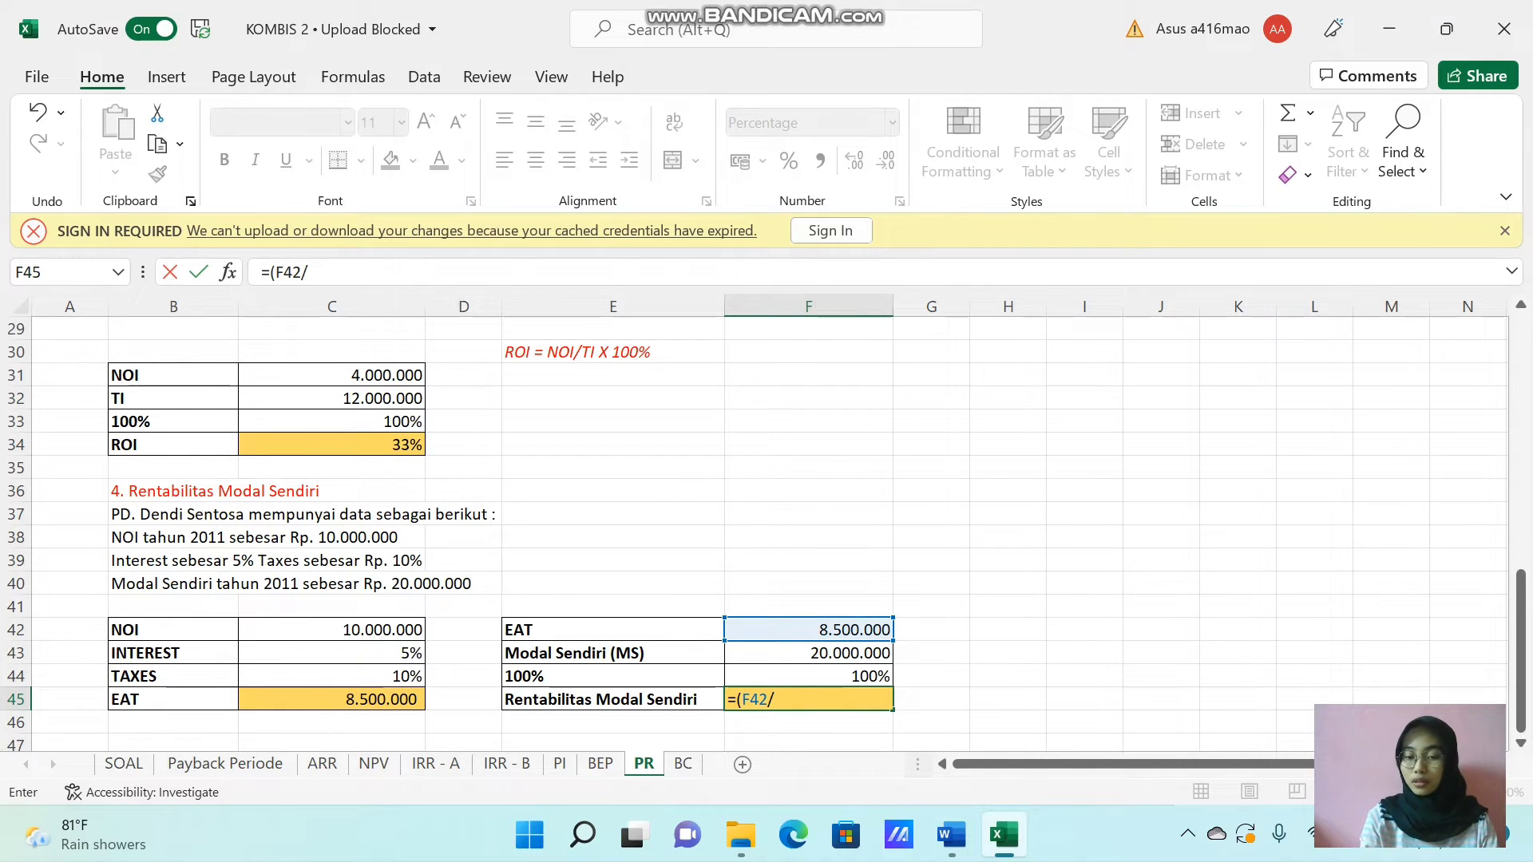
left_click(824, 658)
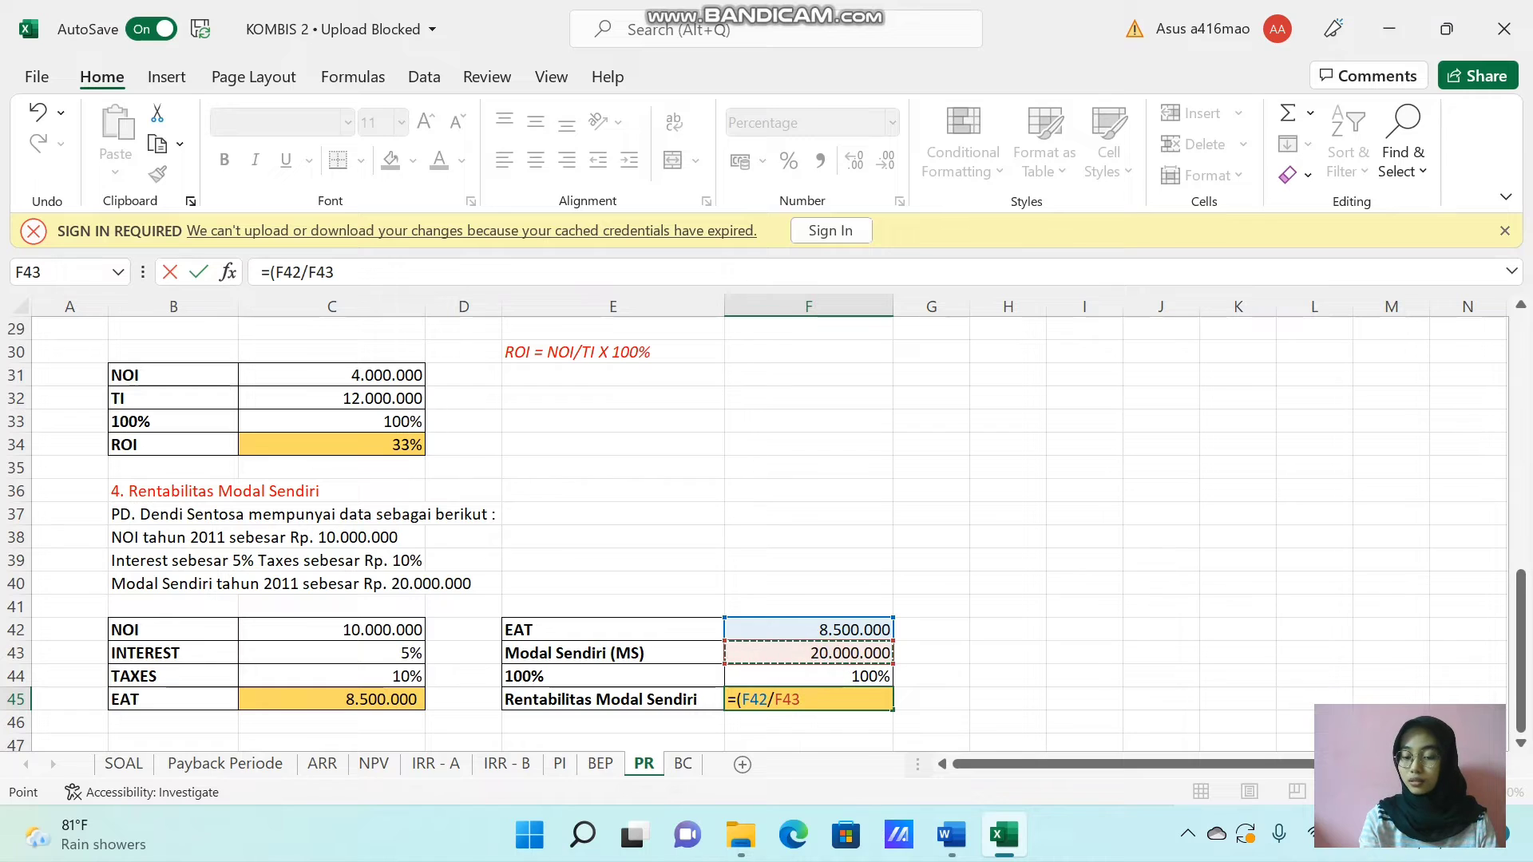
type("*")
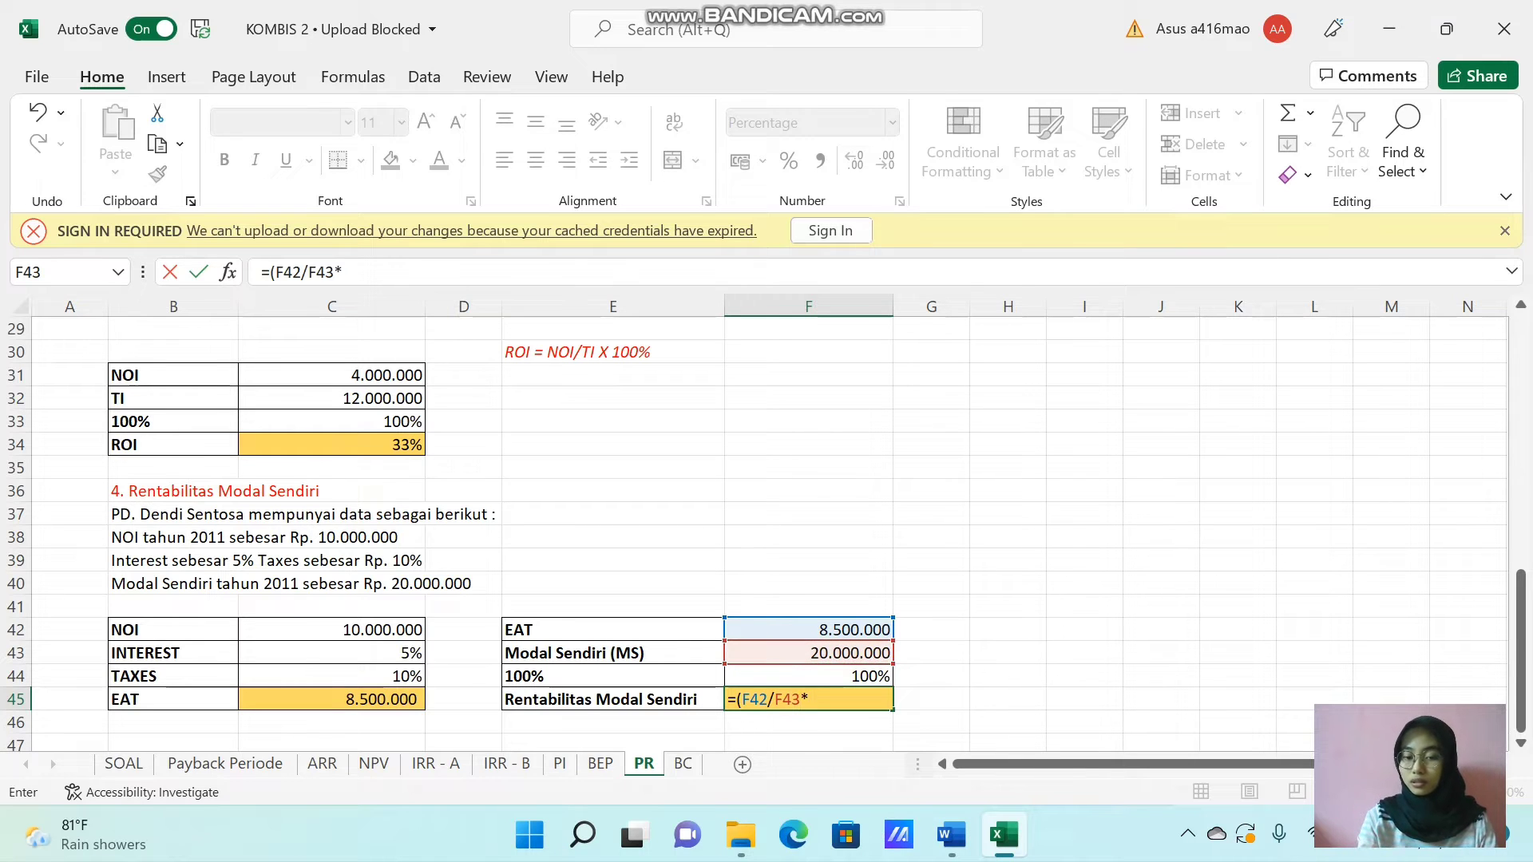
left_click(827, 675)
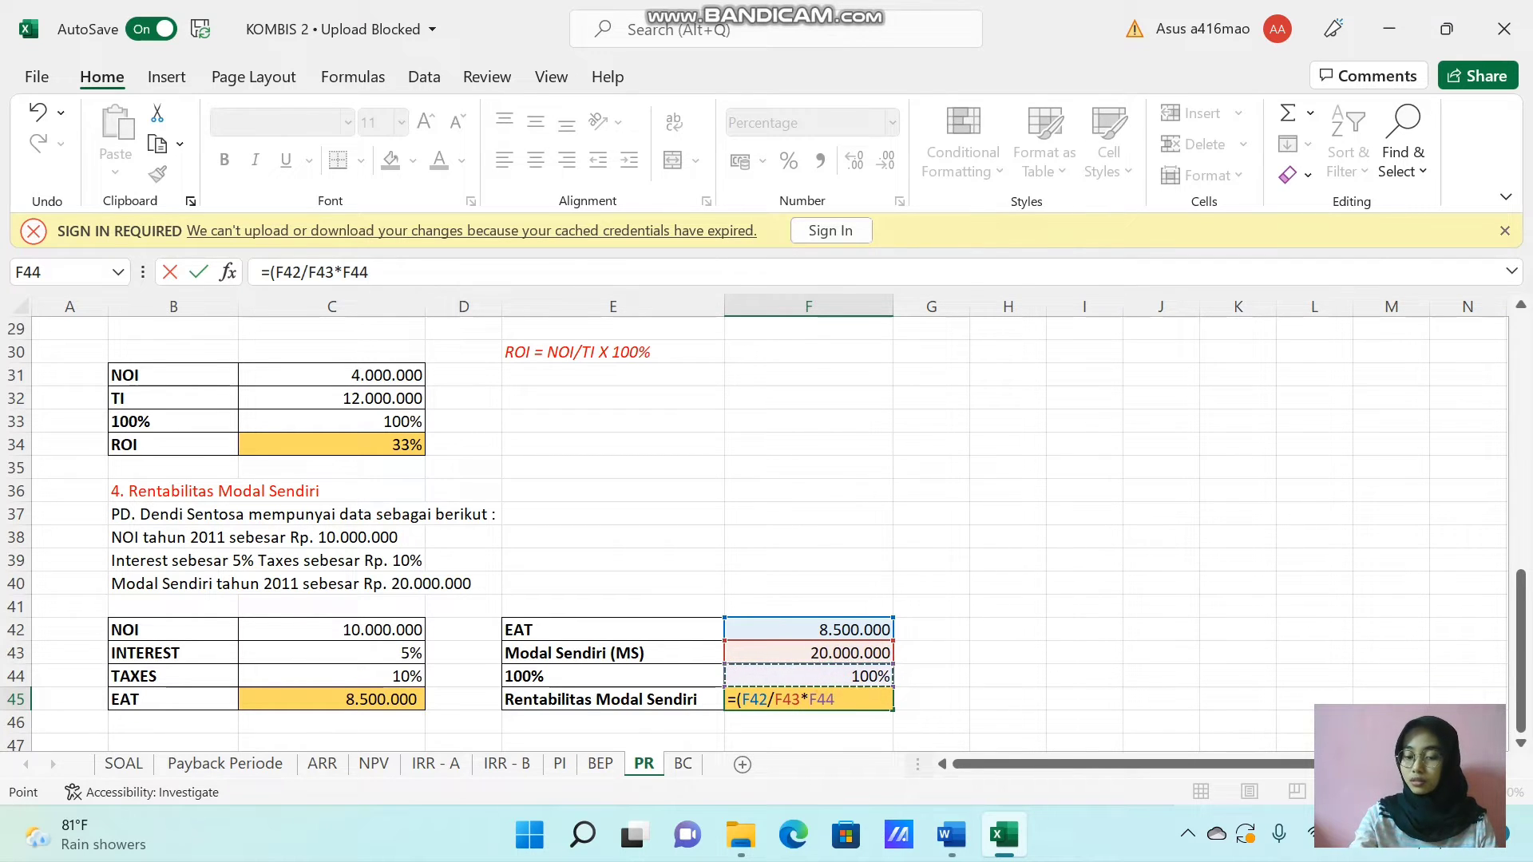
type(")")
key("Return")
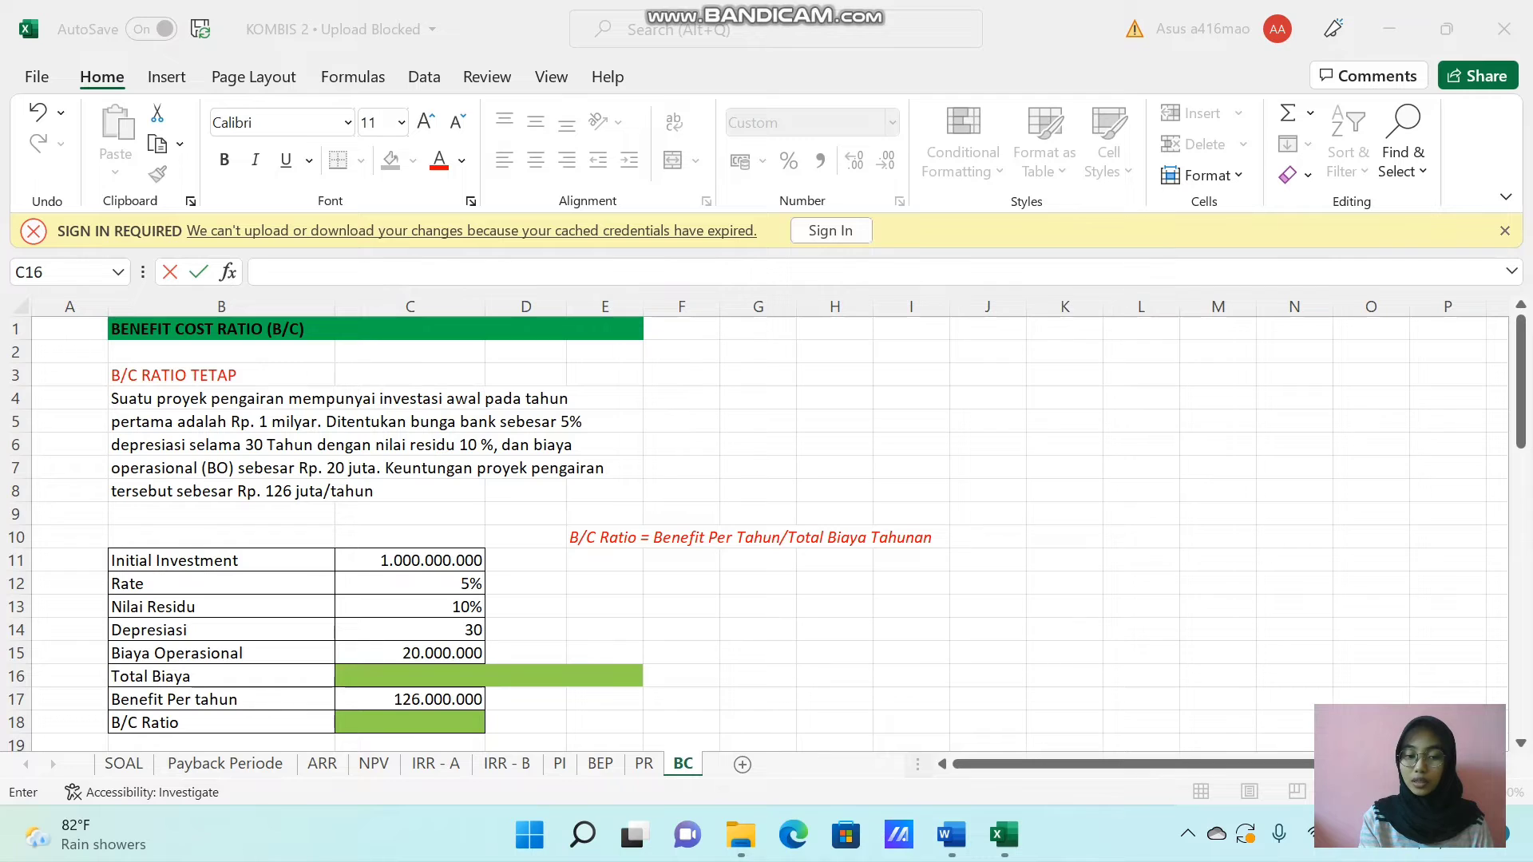
left_click(351, 683)
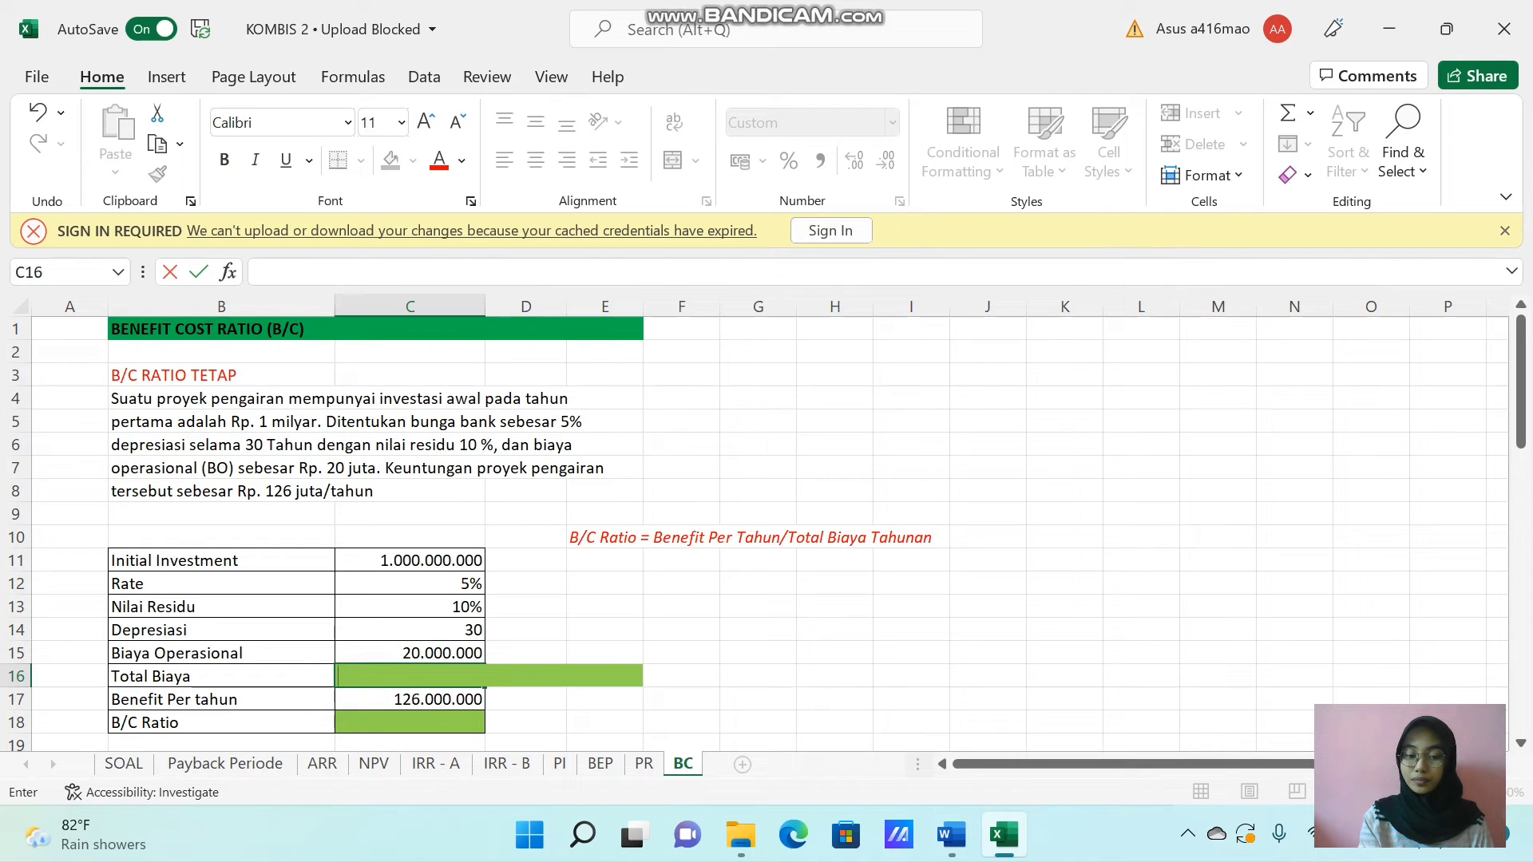
mouse_move(739, 5)
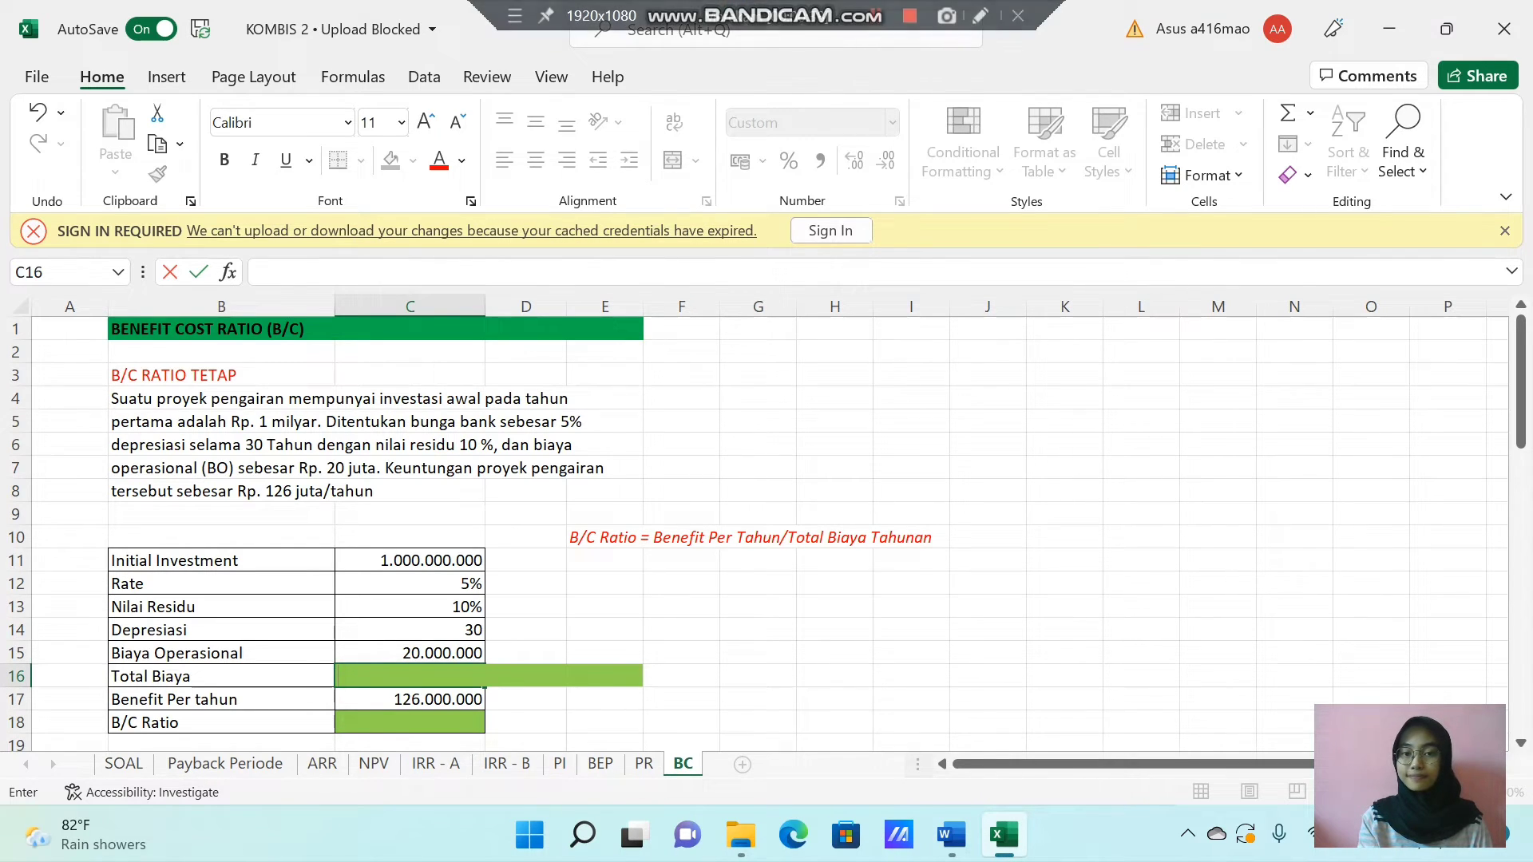
left_click(874, 15)
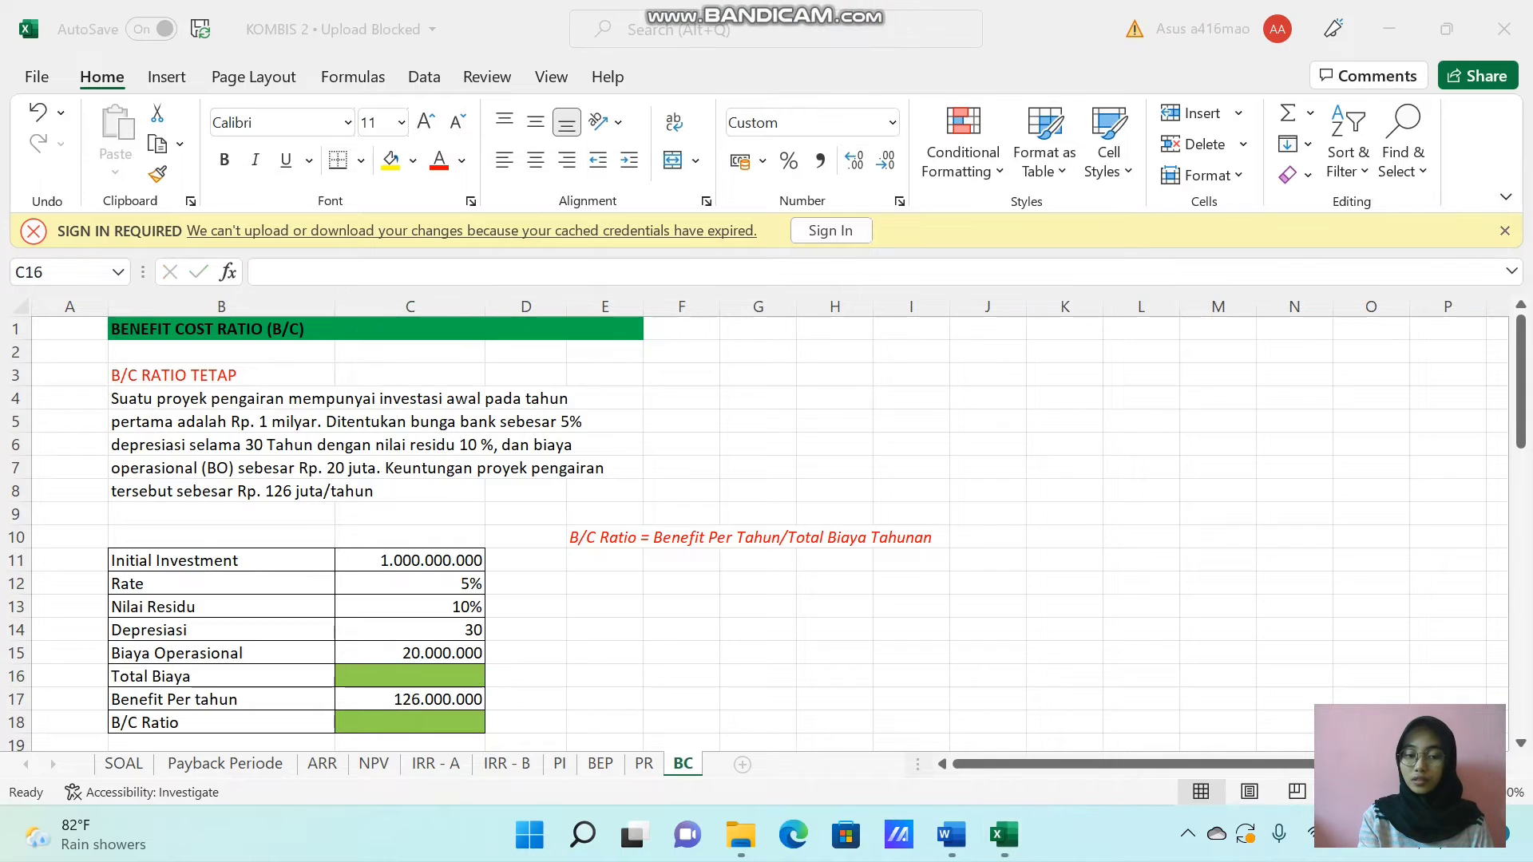
Calculate Total Biaya in C16 as interest plus depreciation after residual value plus operating cost, using =(C11*C12)+(C11-(C11*C13))/C14+C15.
left_click(386, 675)
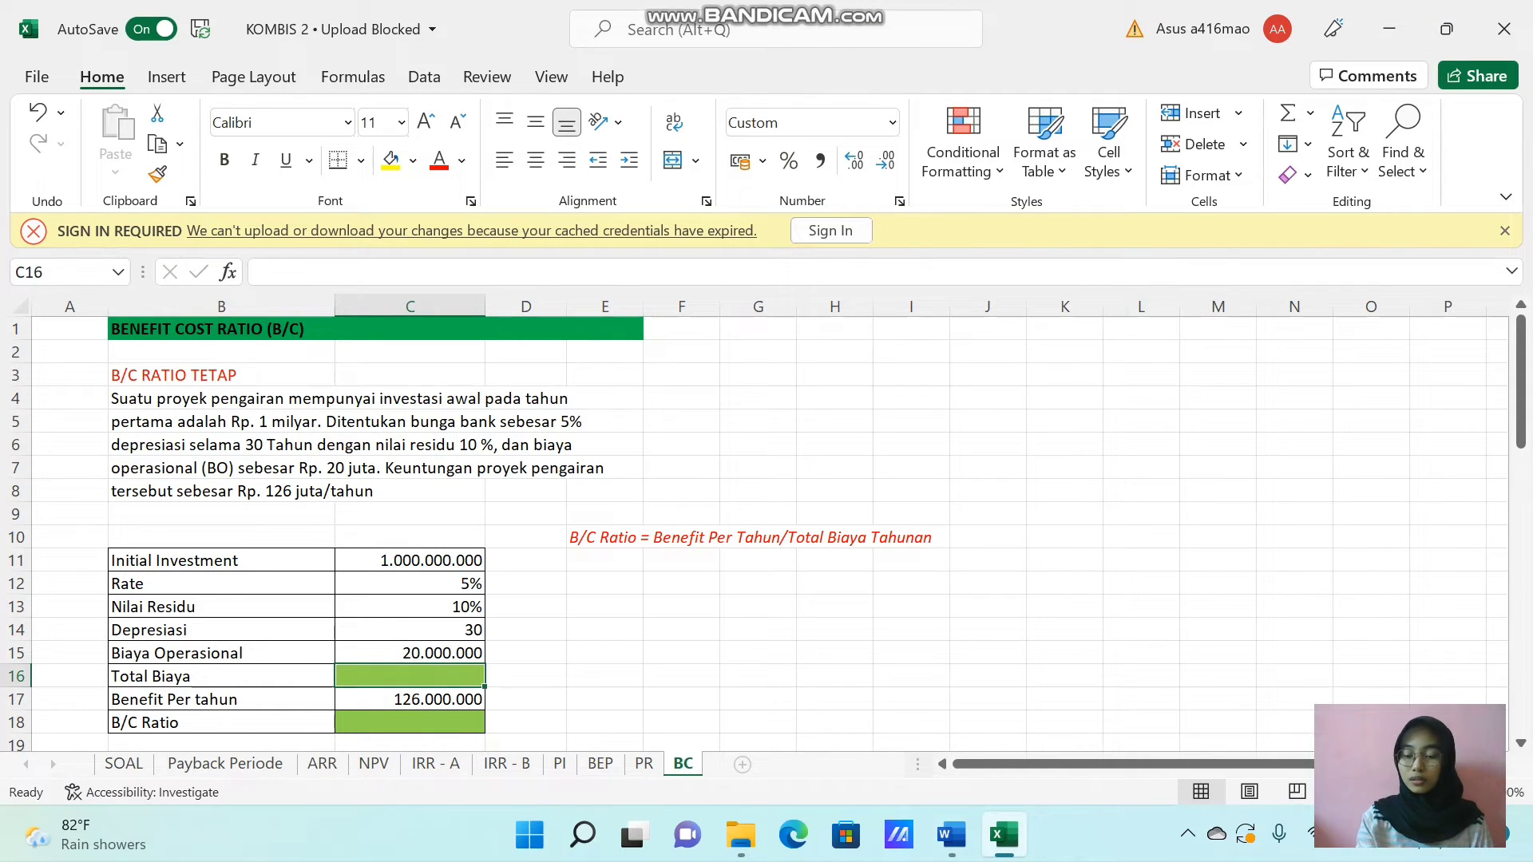
type("=")
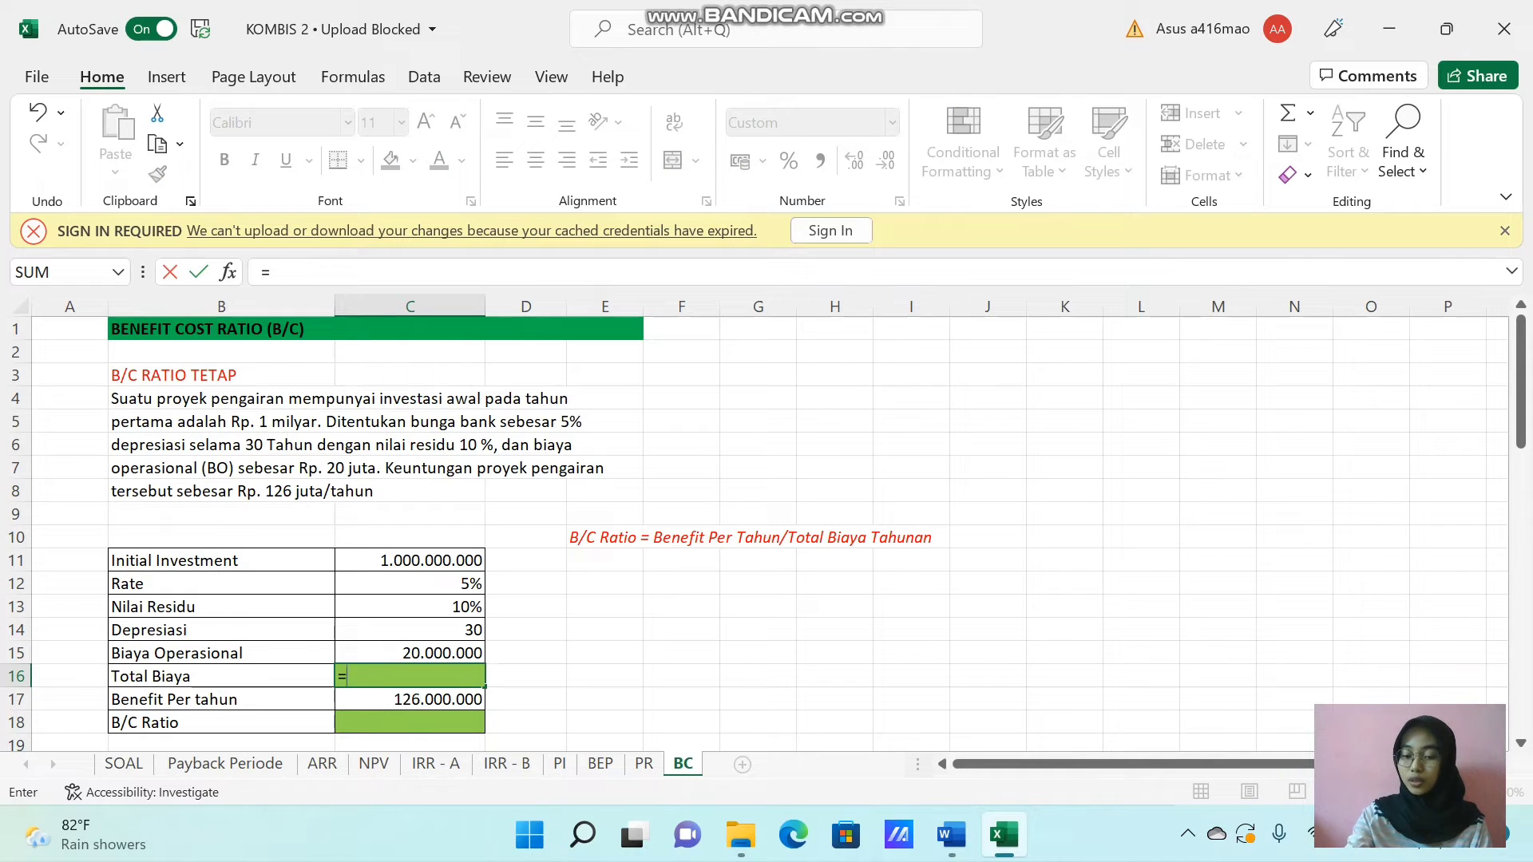
type("(")
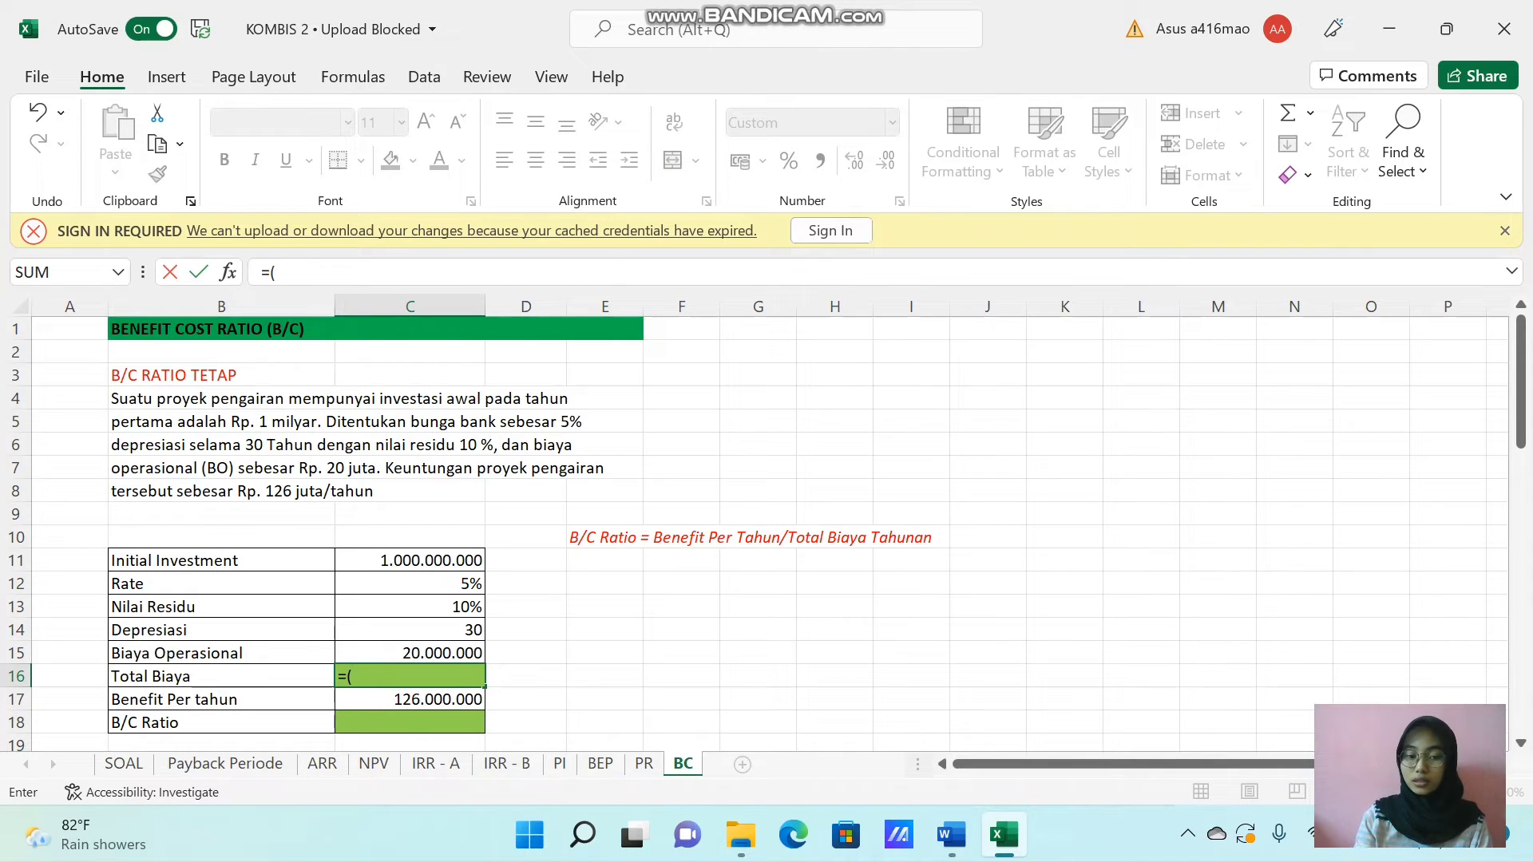
left_click(413, 565)
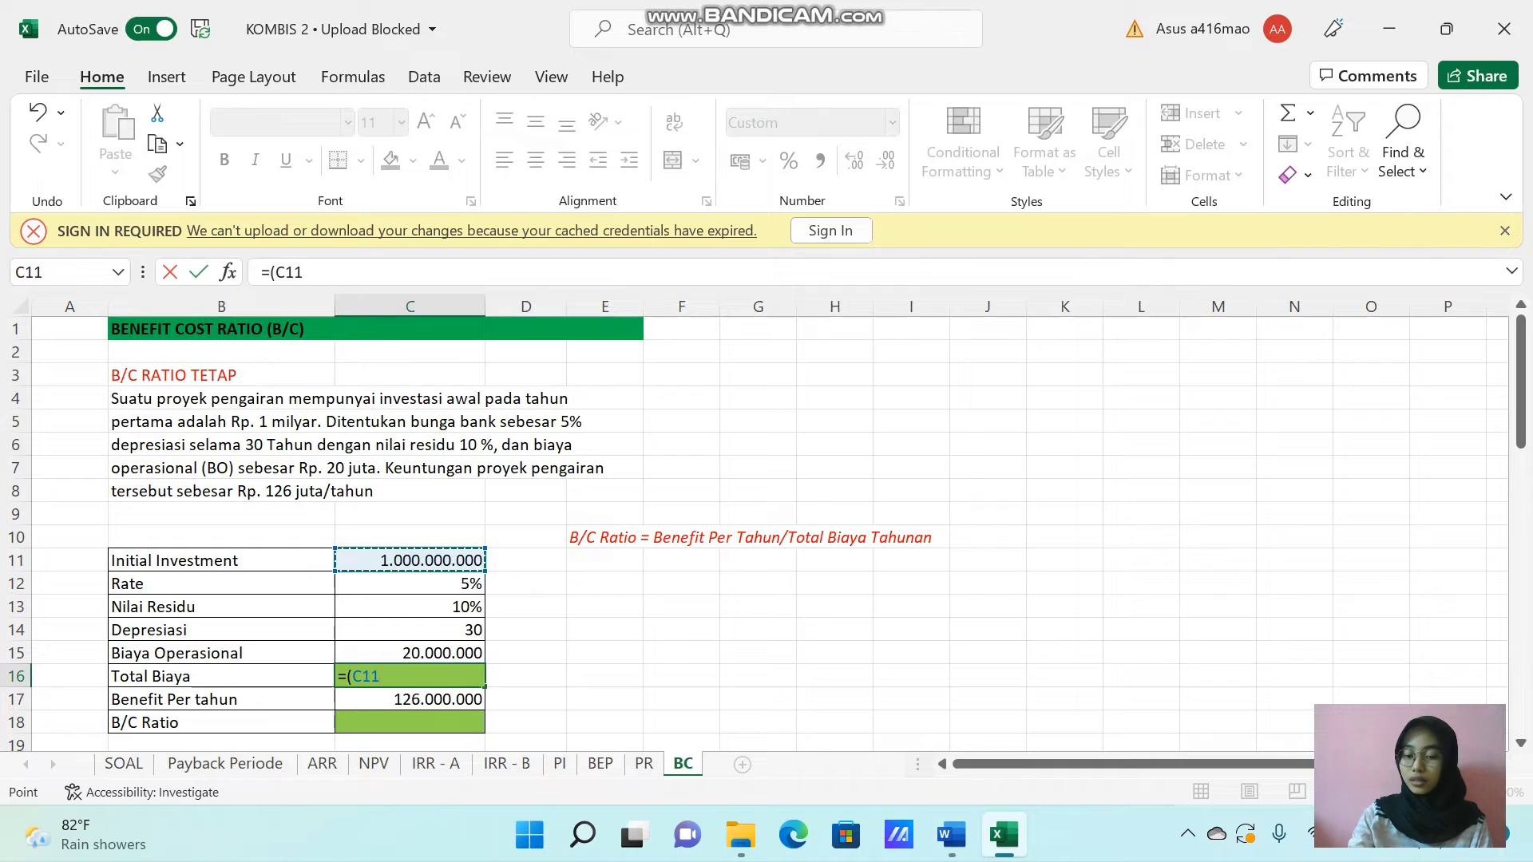
type("*")
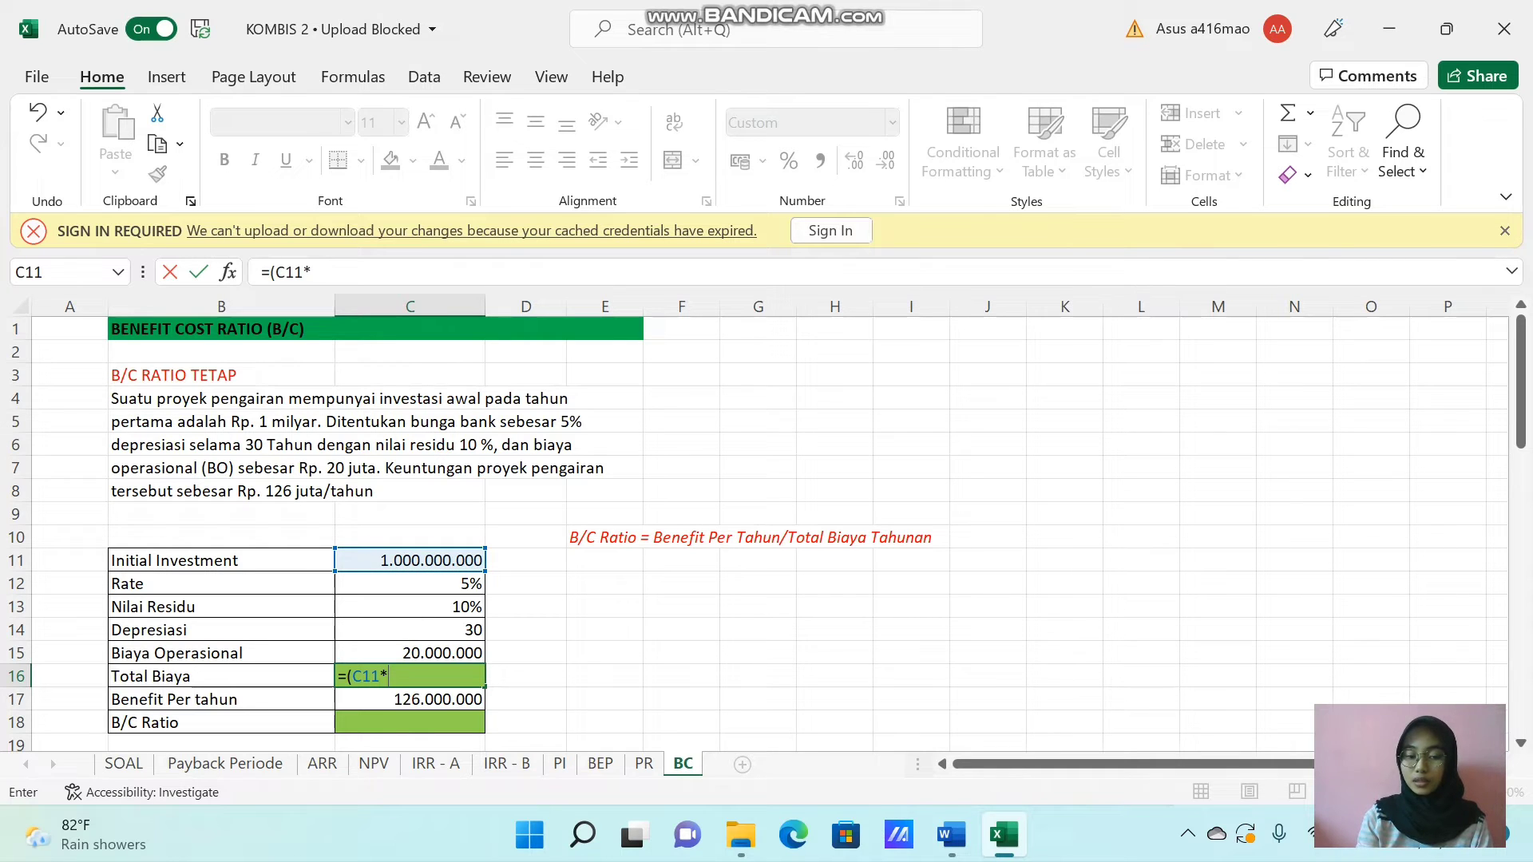
left_click(429, 585)
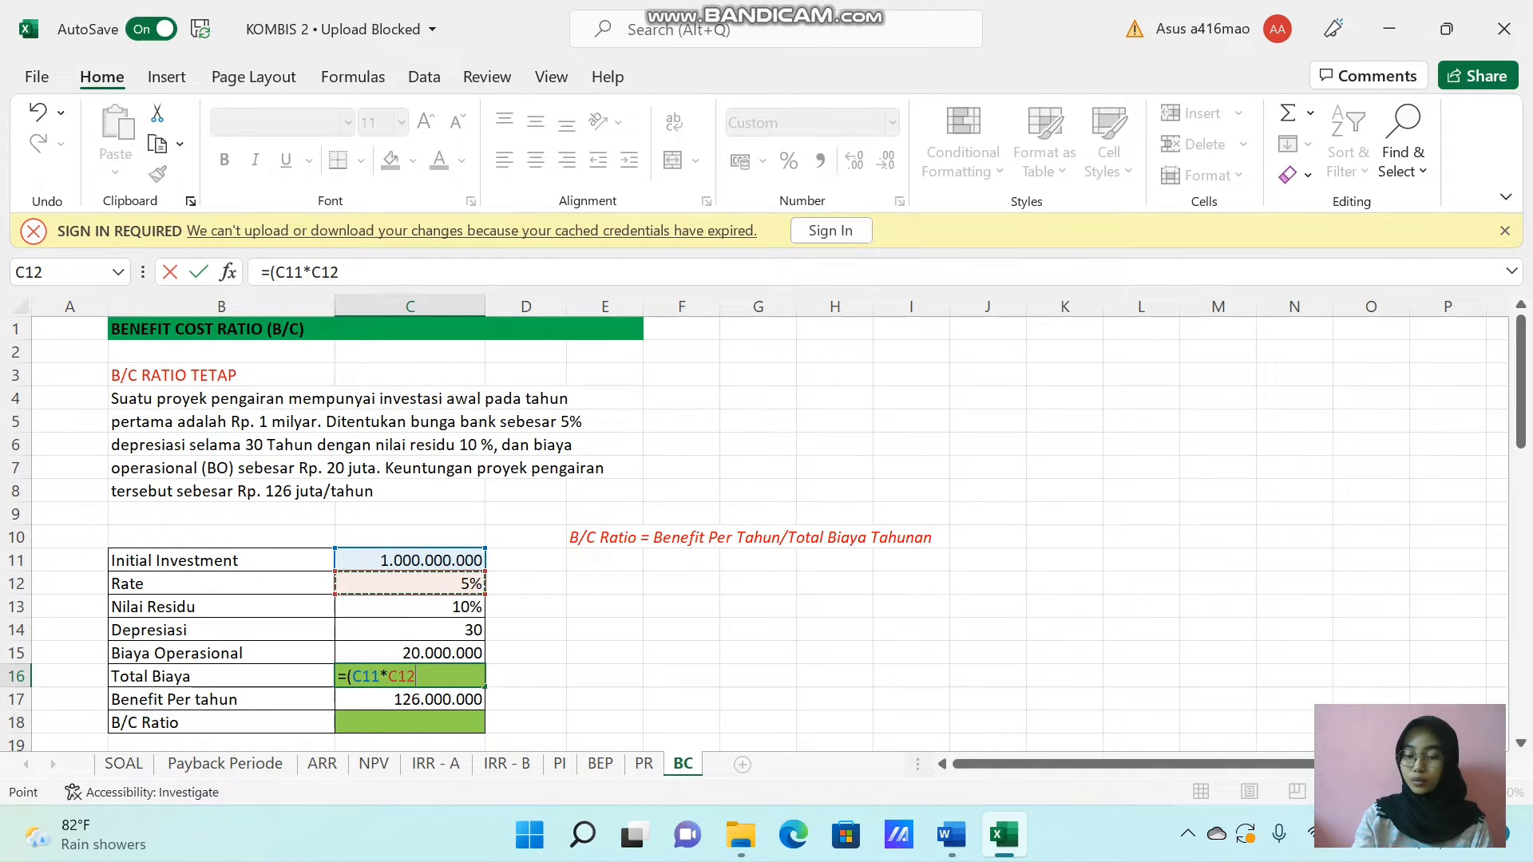
type(")")
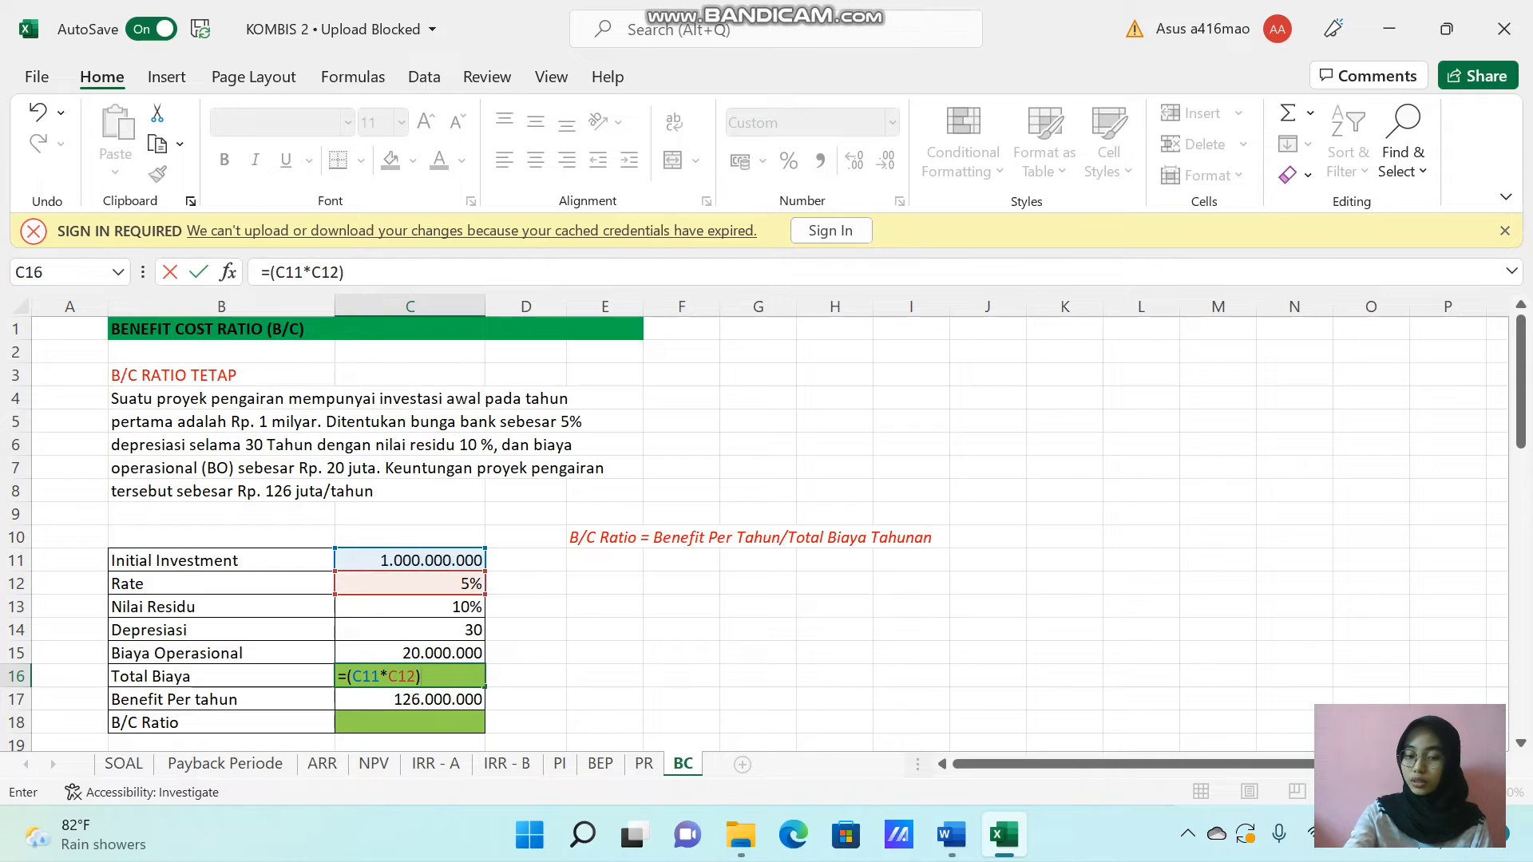
type("+(")
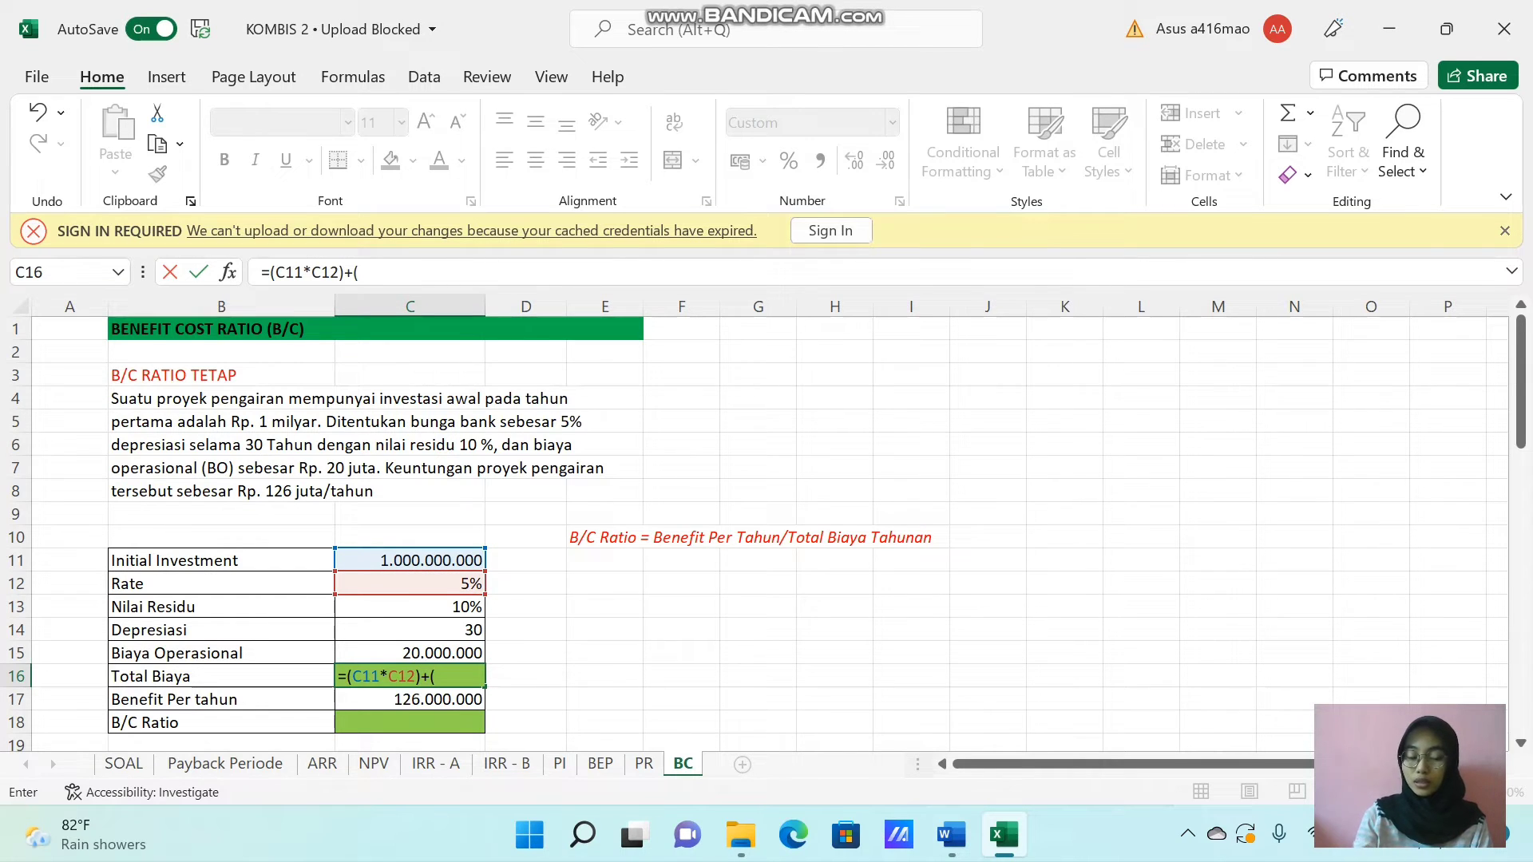
left_click(445, 561)
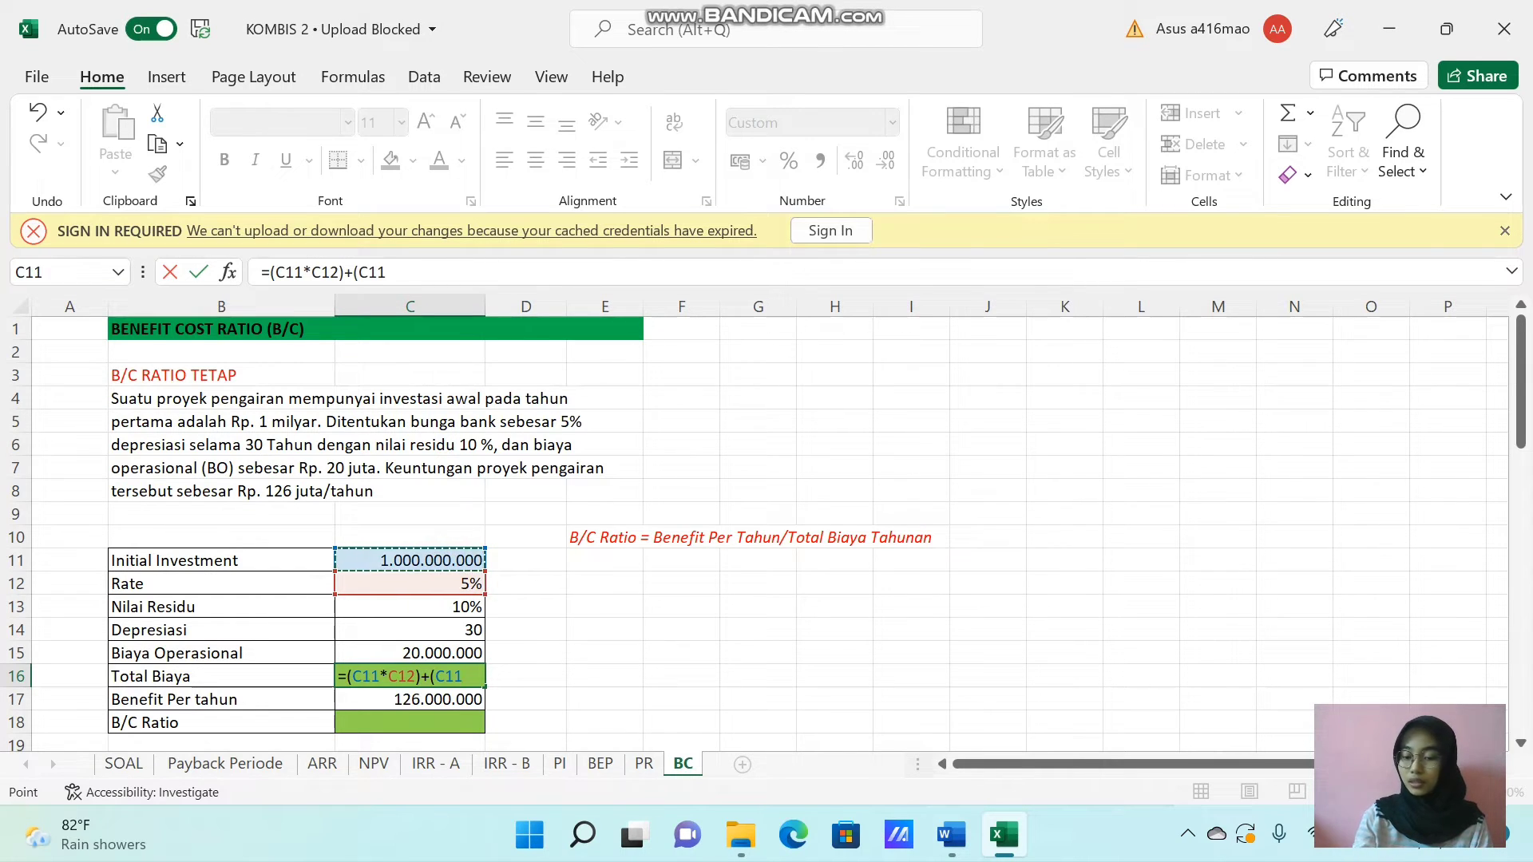
type("-")
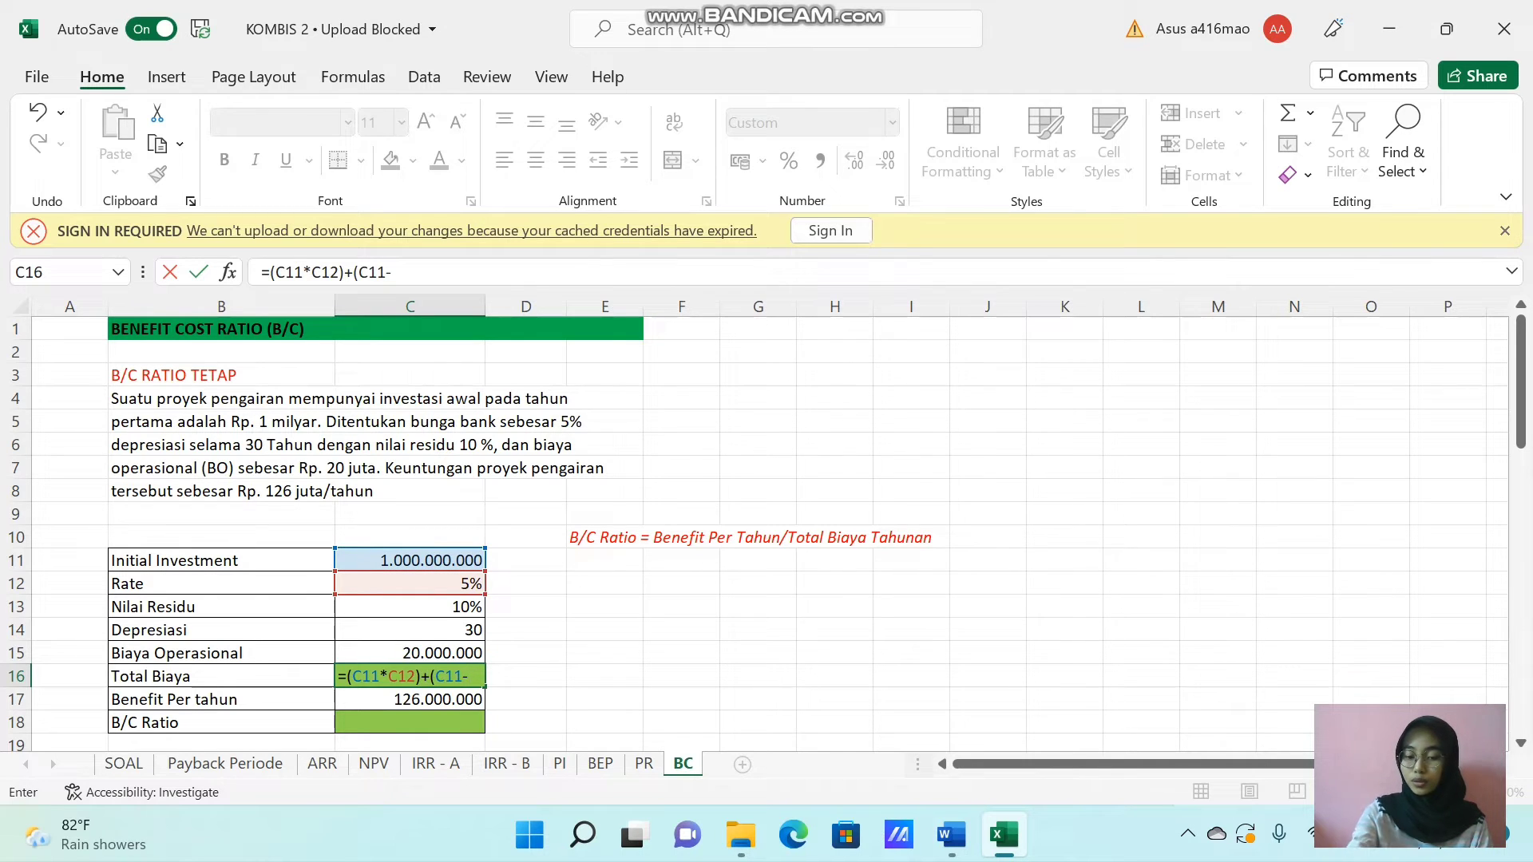
type("(")
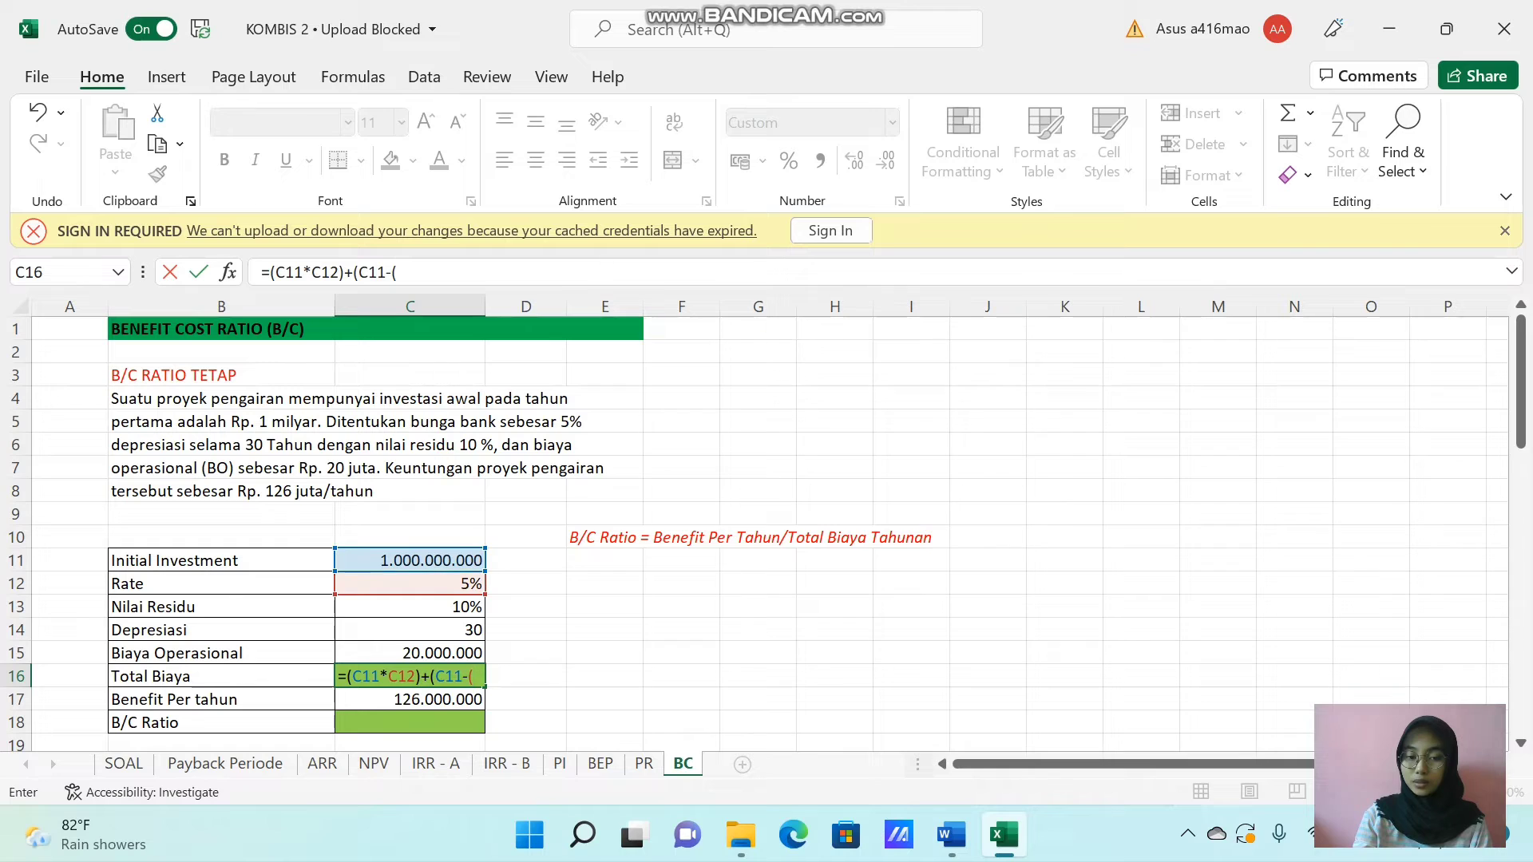
key("Up")
key("Up")
key("Up")
key("Up")
key("Up")
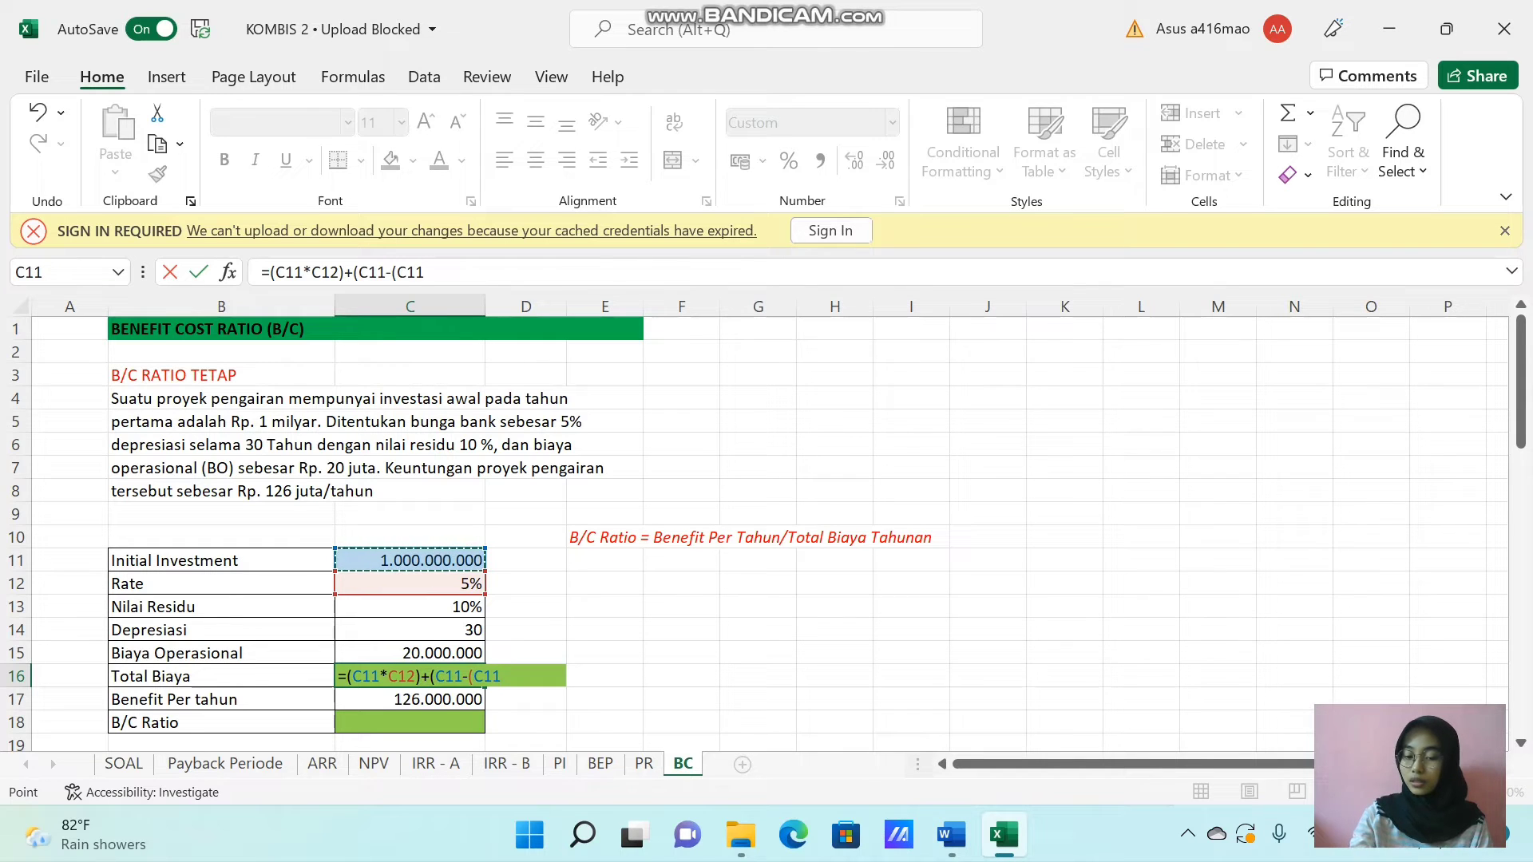
type("*")
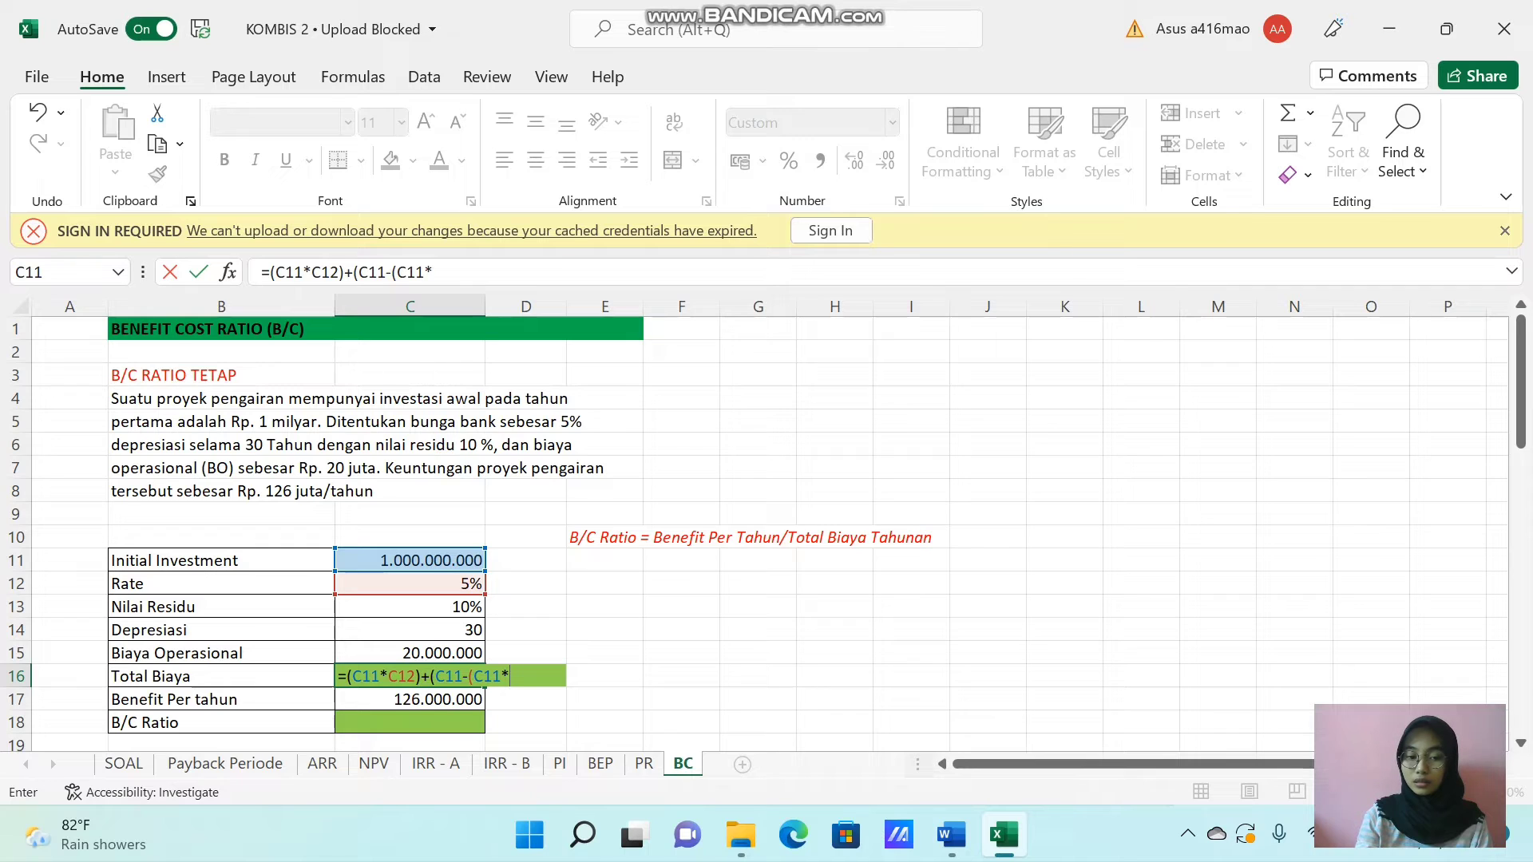
key("Up")
key("Up")
key("Up")
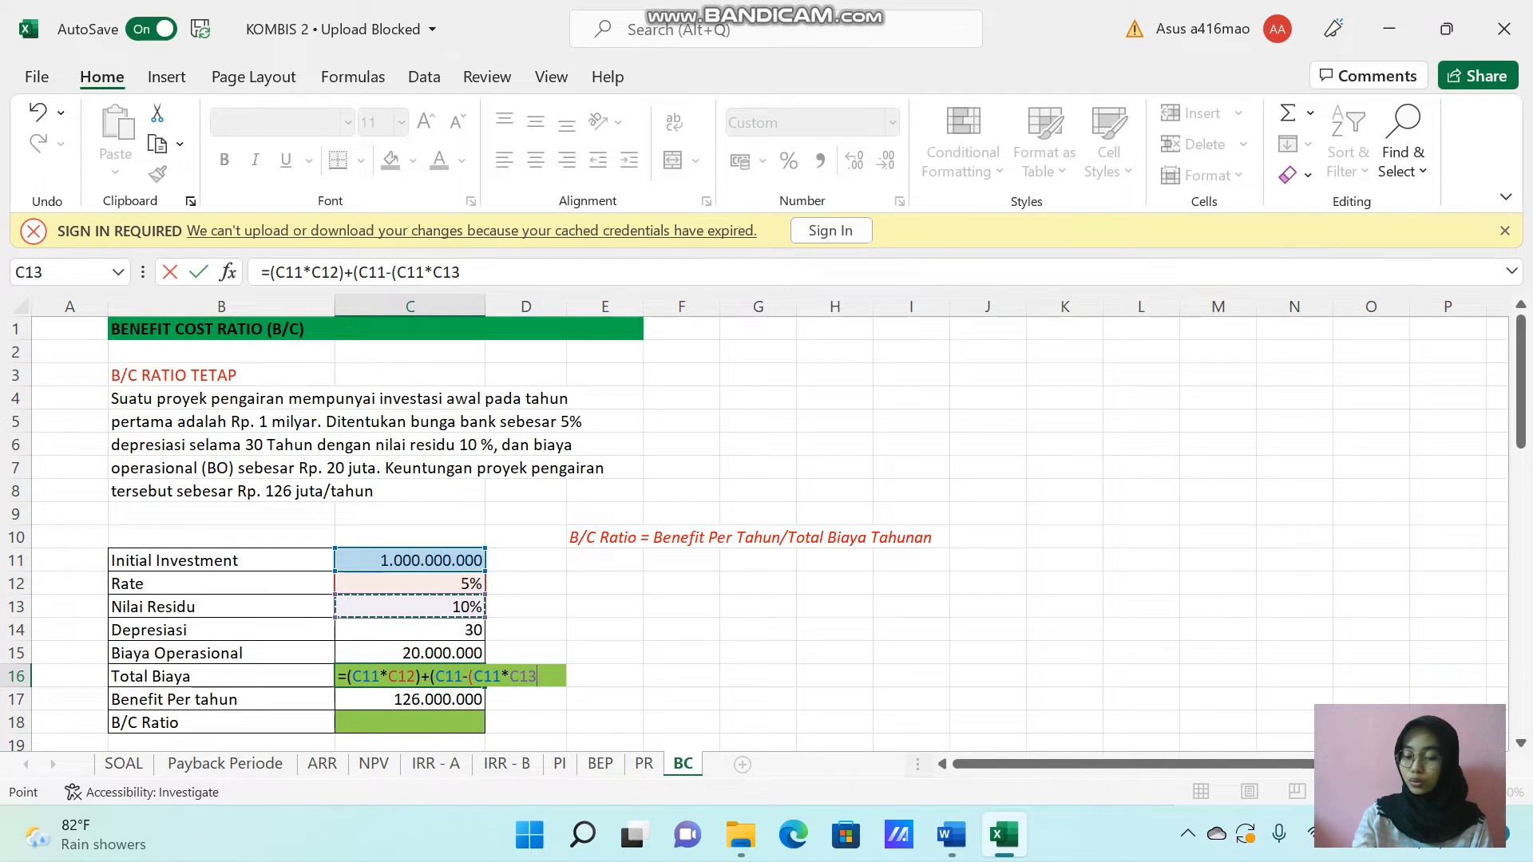
type("))/")
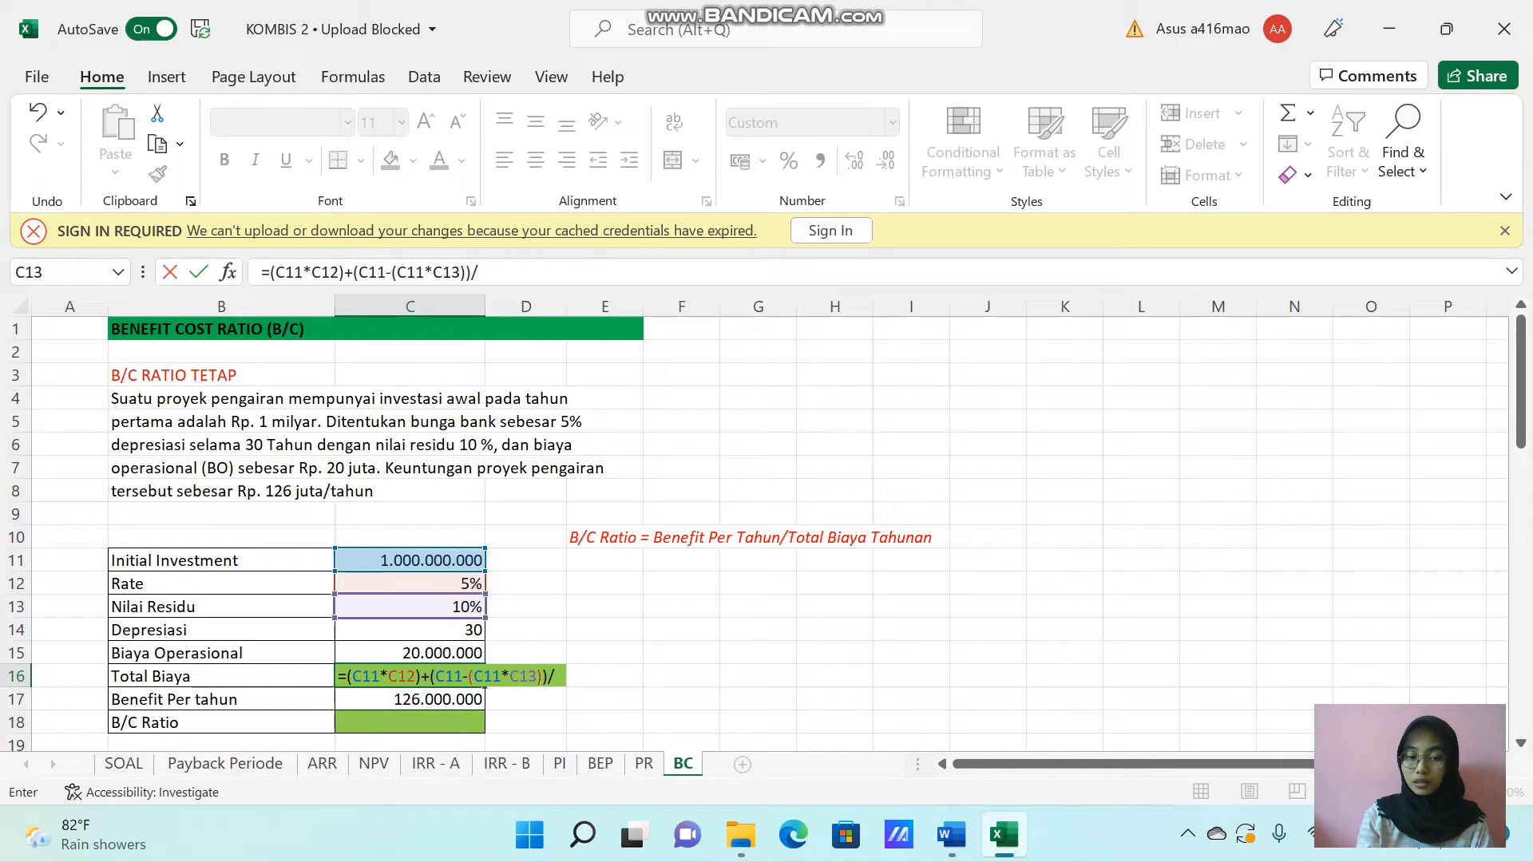
key("Up")
key("Up")
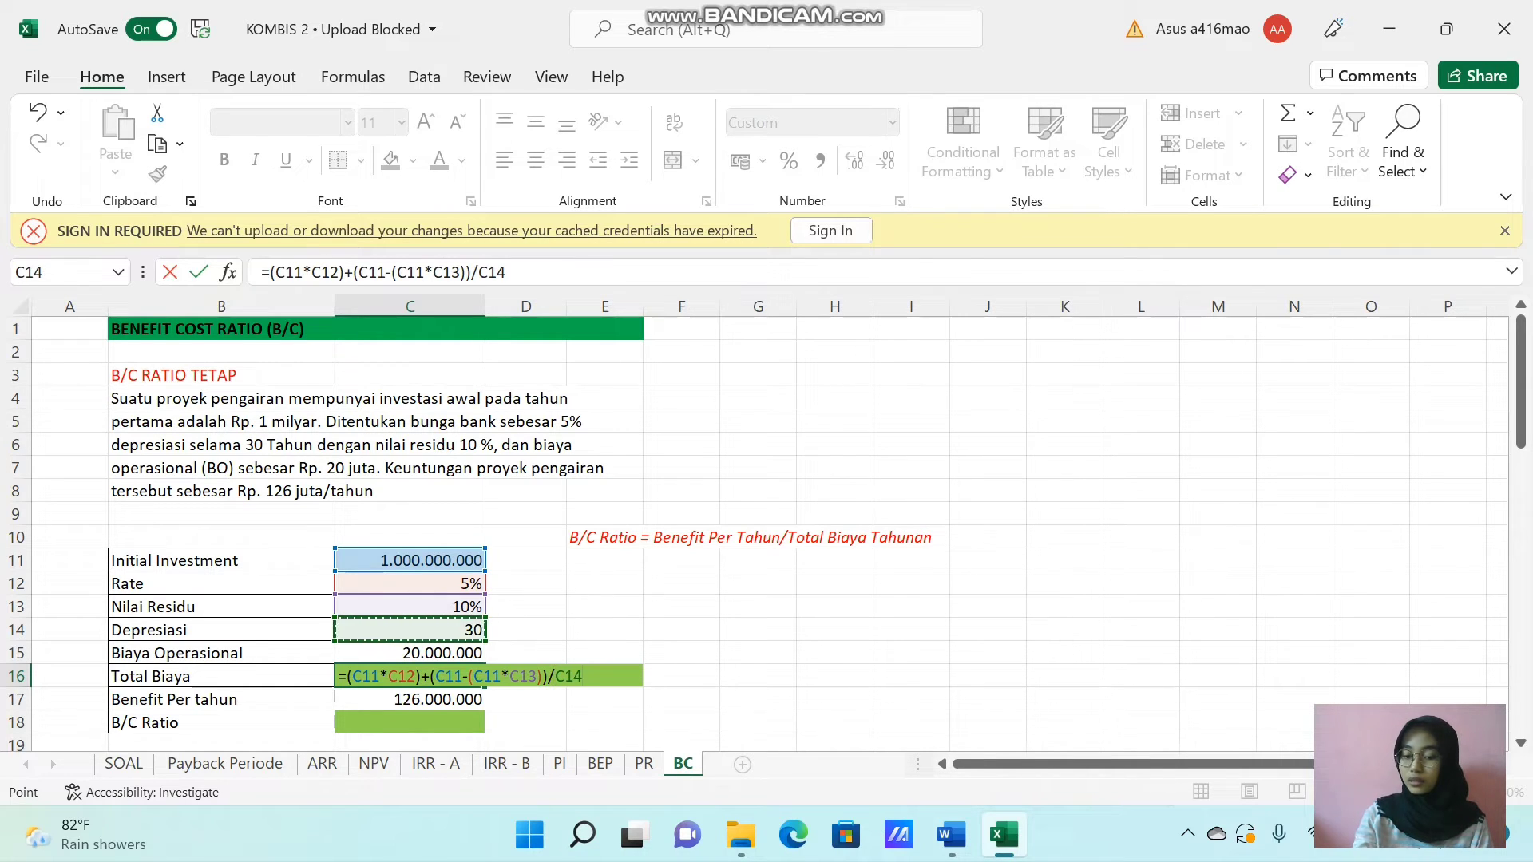
type("+")
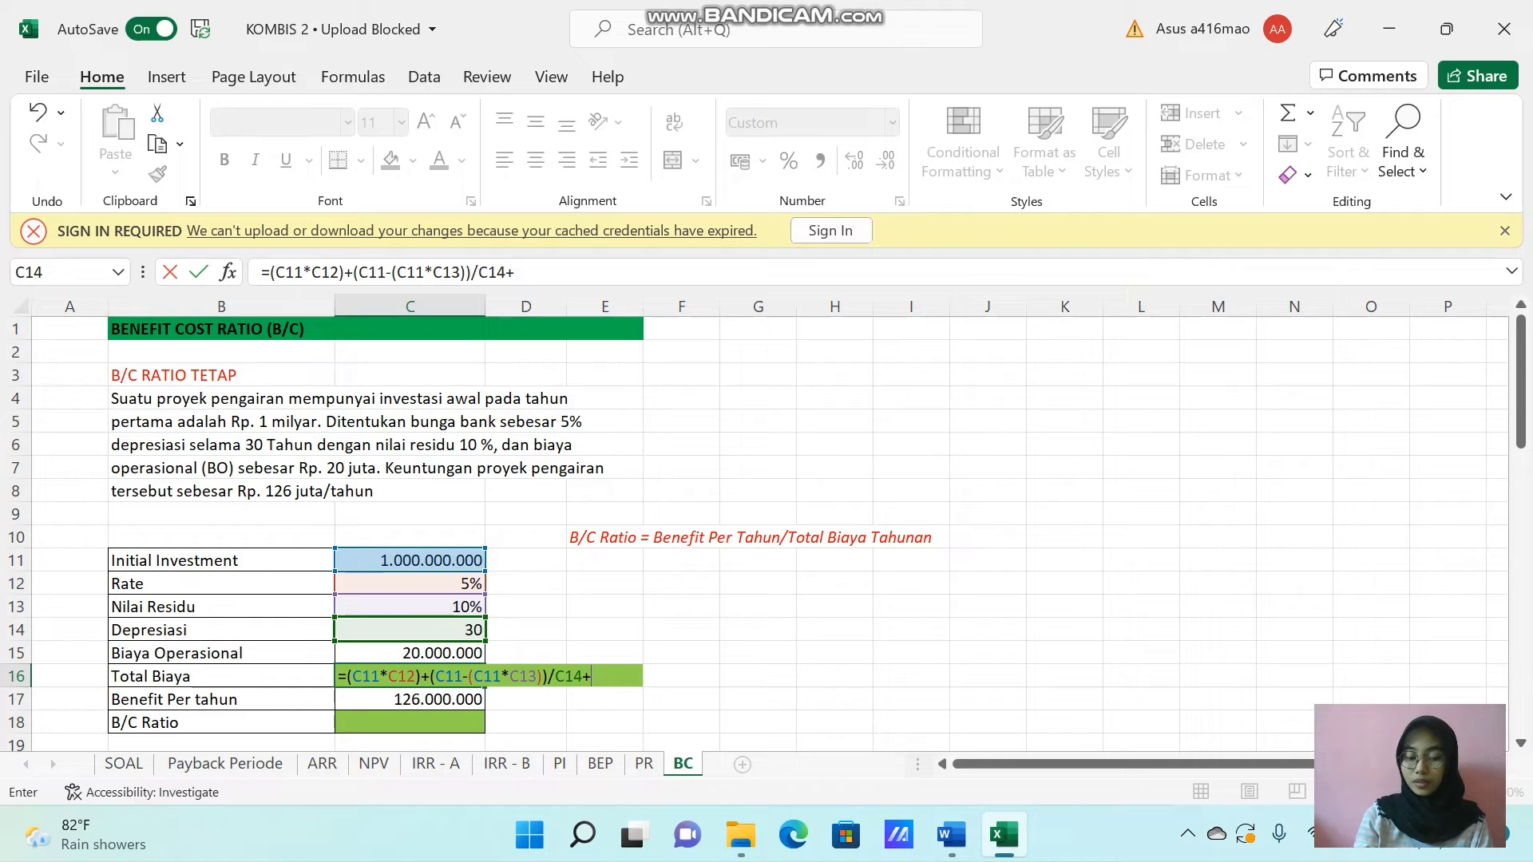
key("Up")
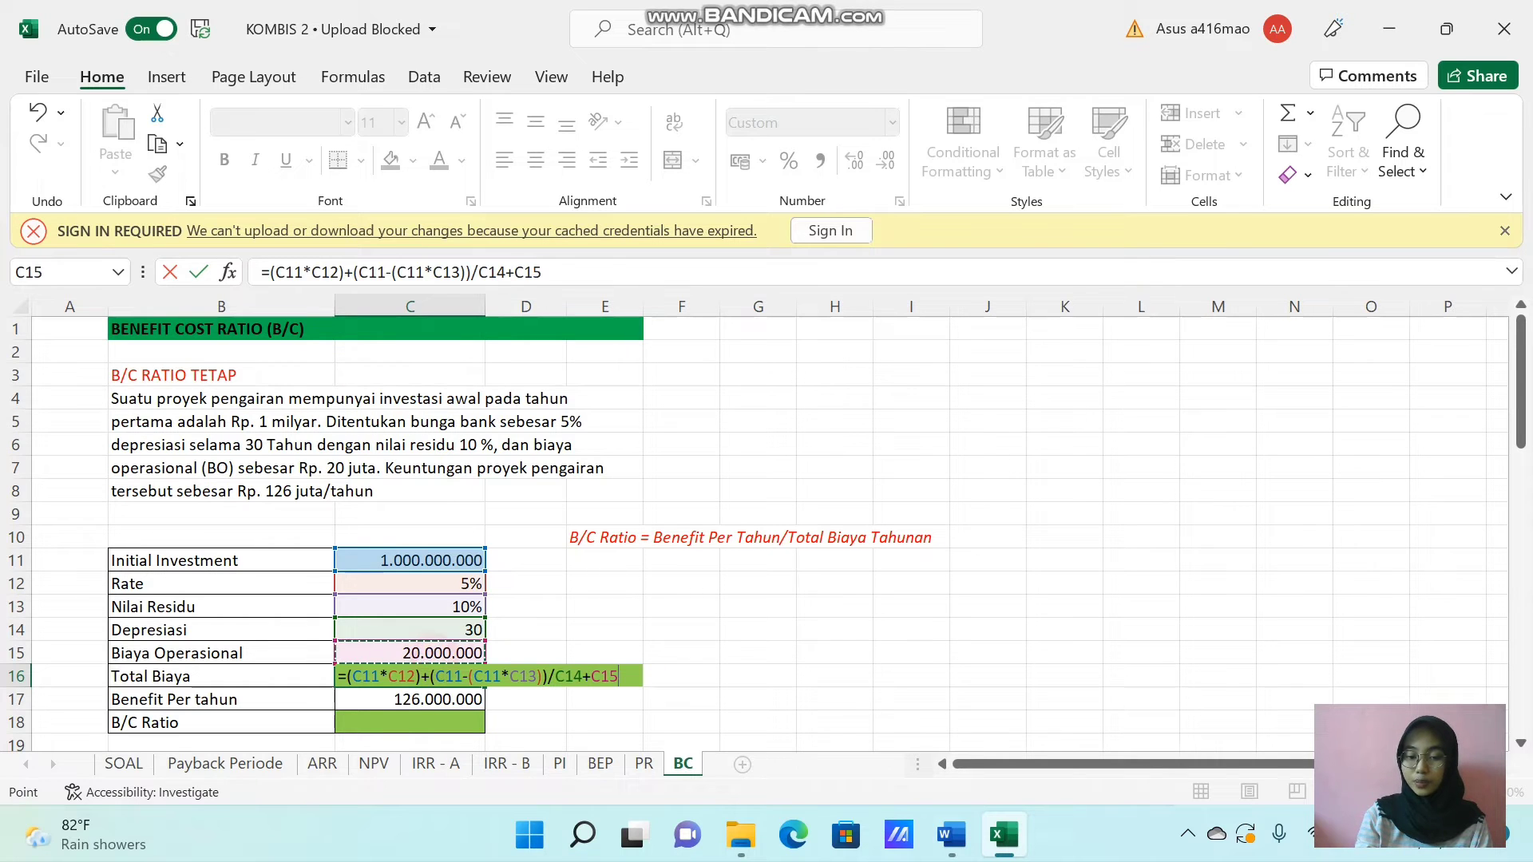
key("Return")
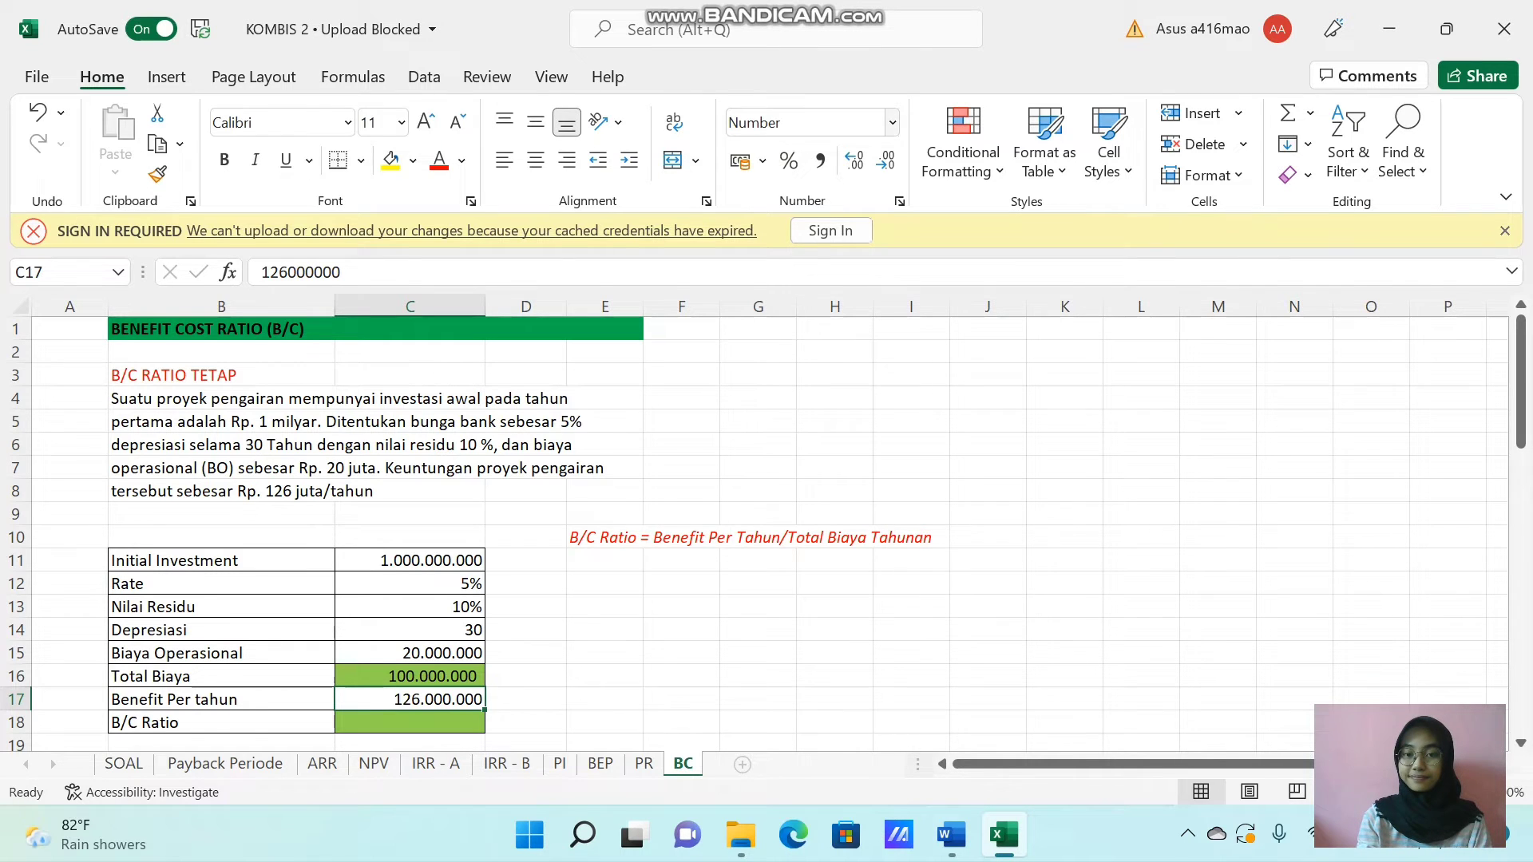
Calculate the fixed B/C Ratio in C18 as Benefit Per tahun divided by Total Biaya, using =C17/C16.
key("Return")
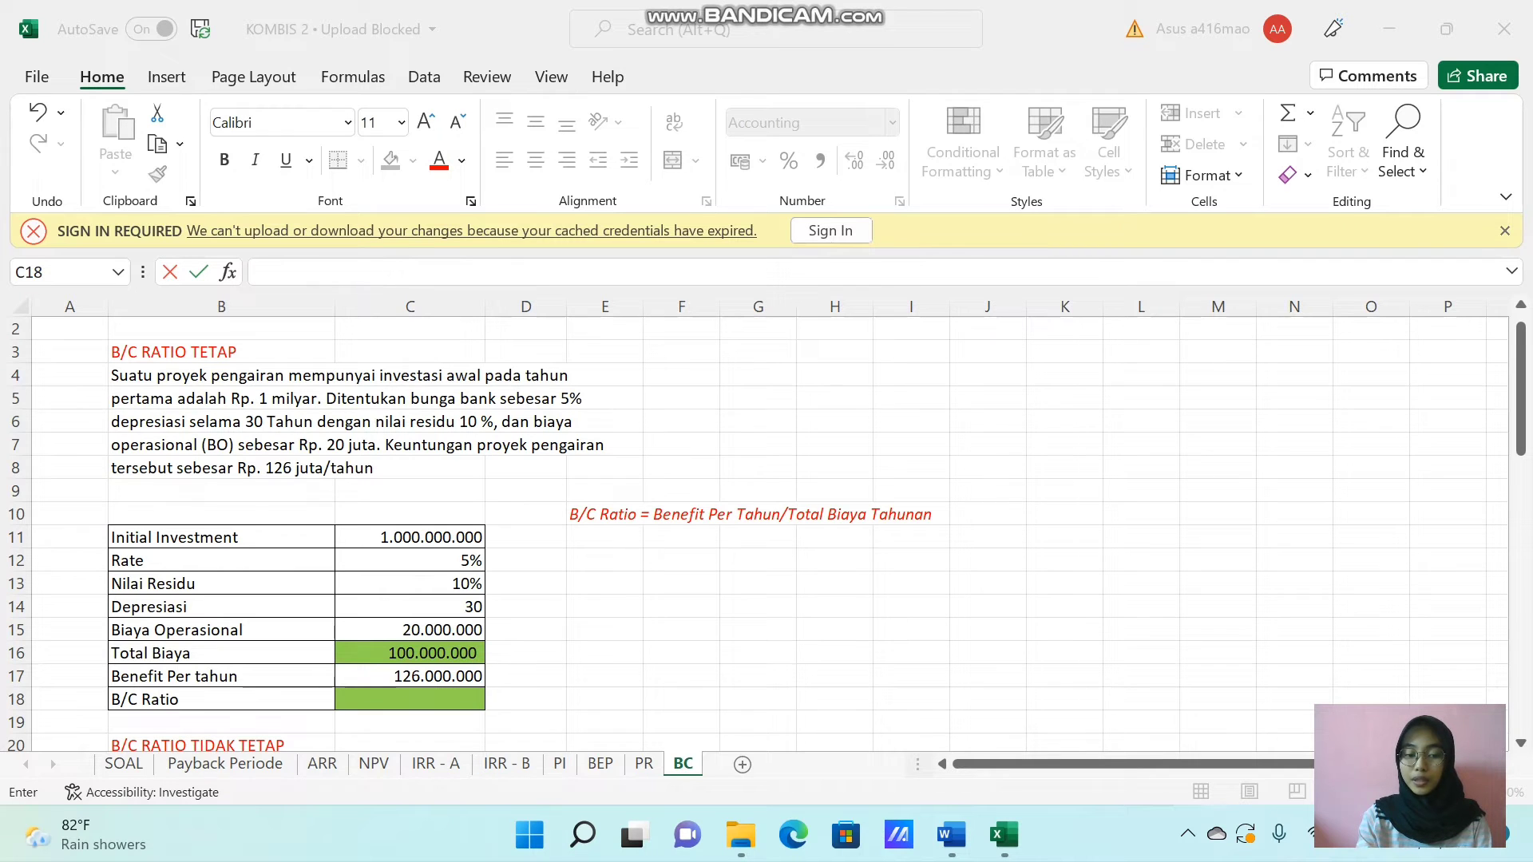
left_click(388, 697)
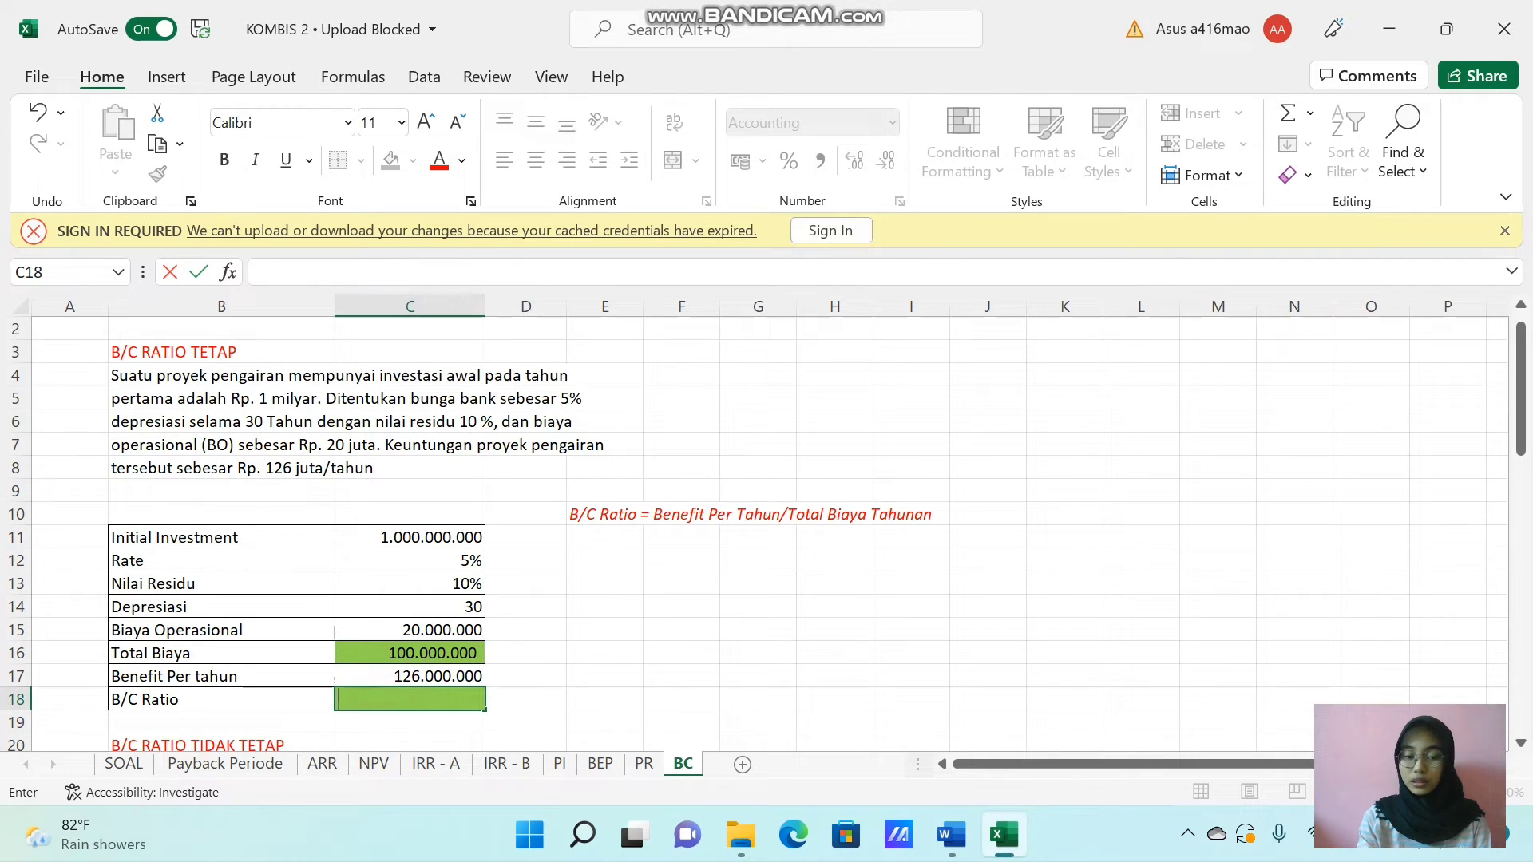
type("=")
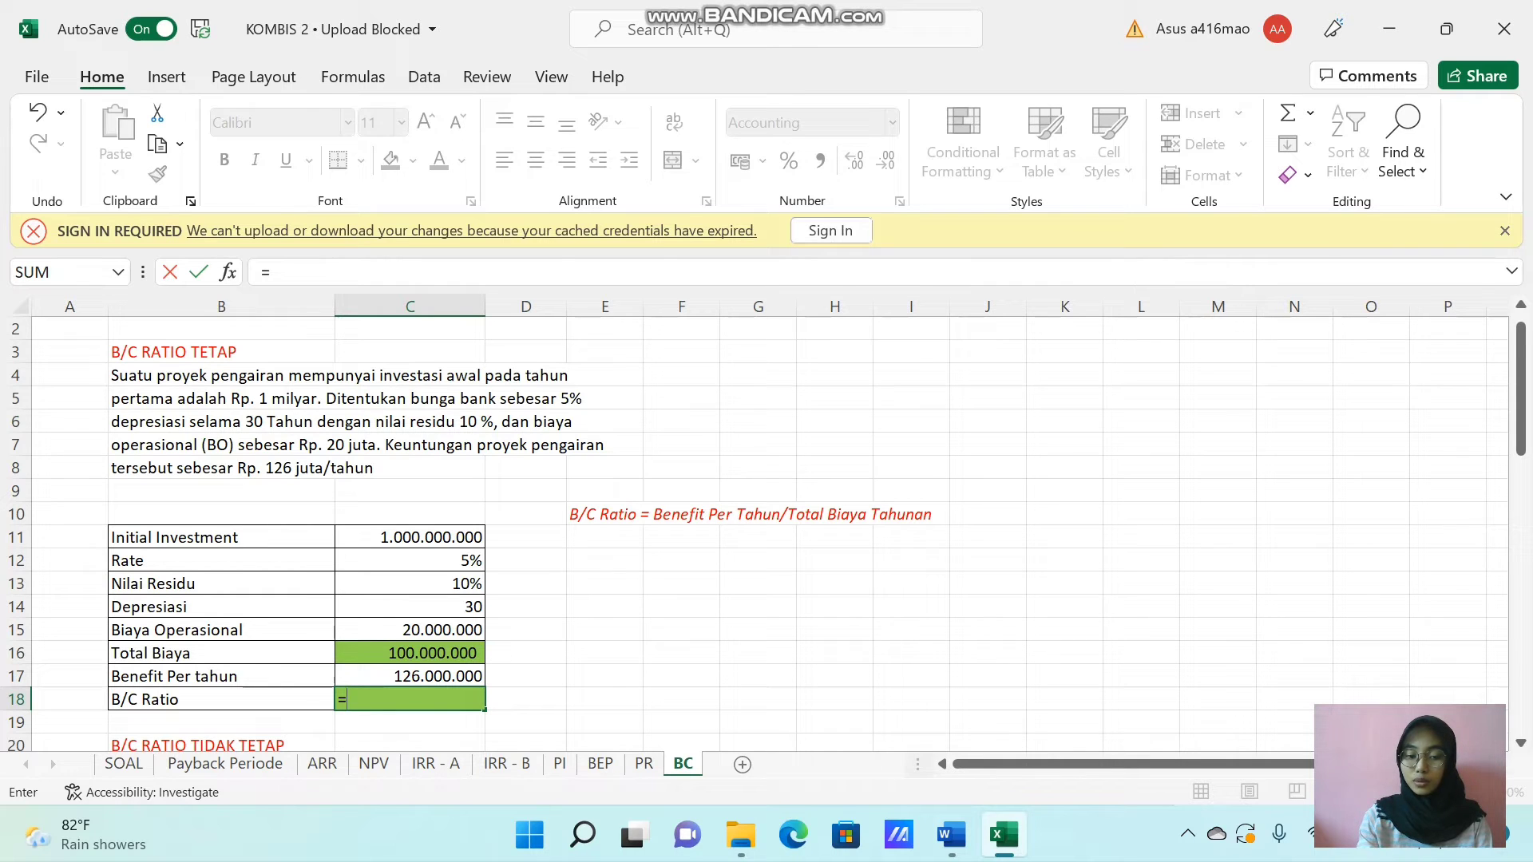
left_click(397, 675)
type("/")
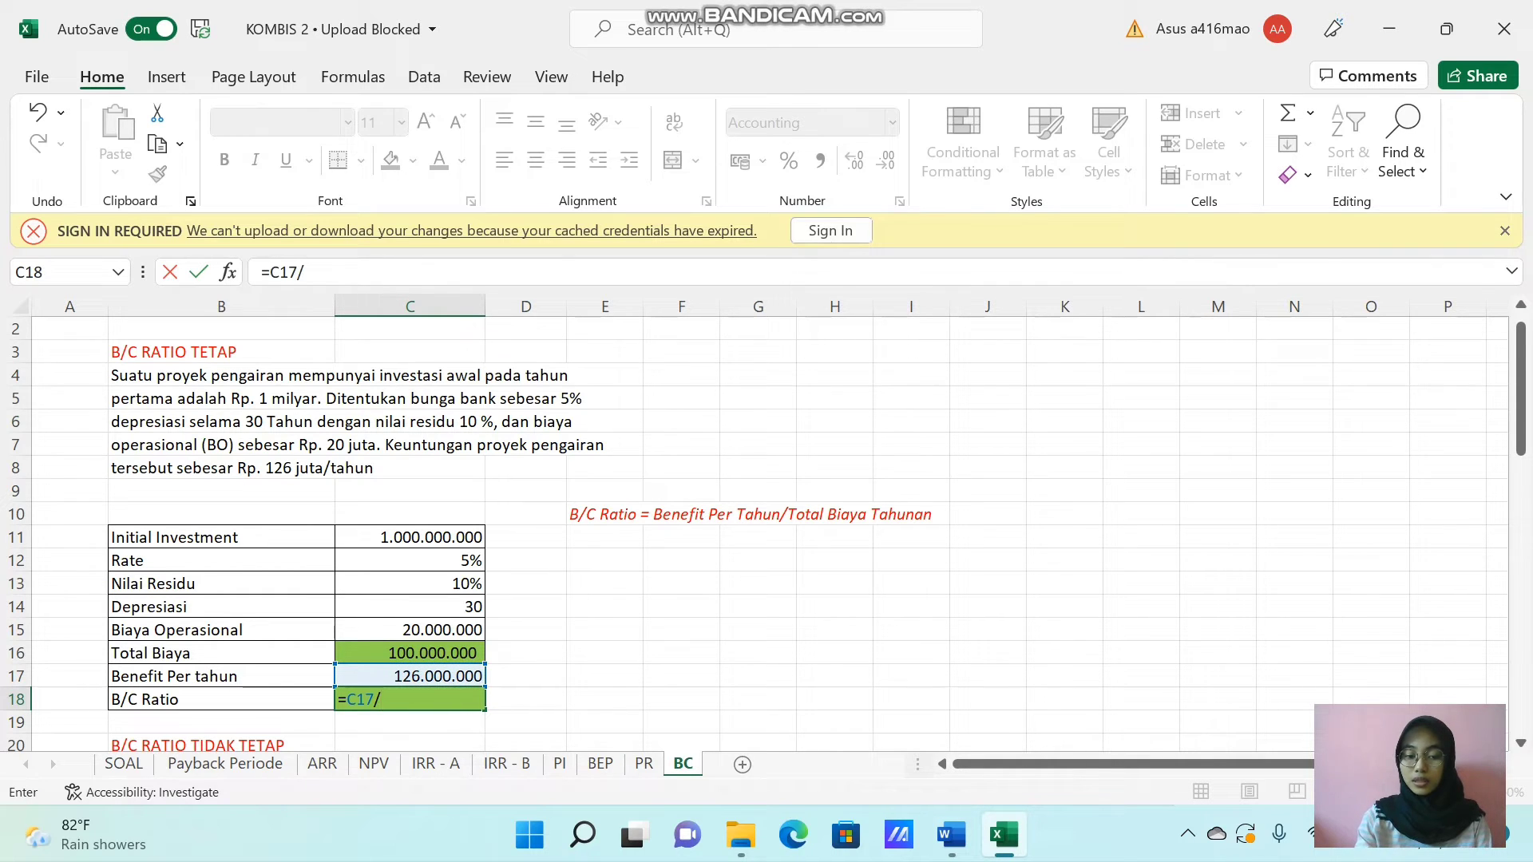
left_click(399, 653)
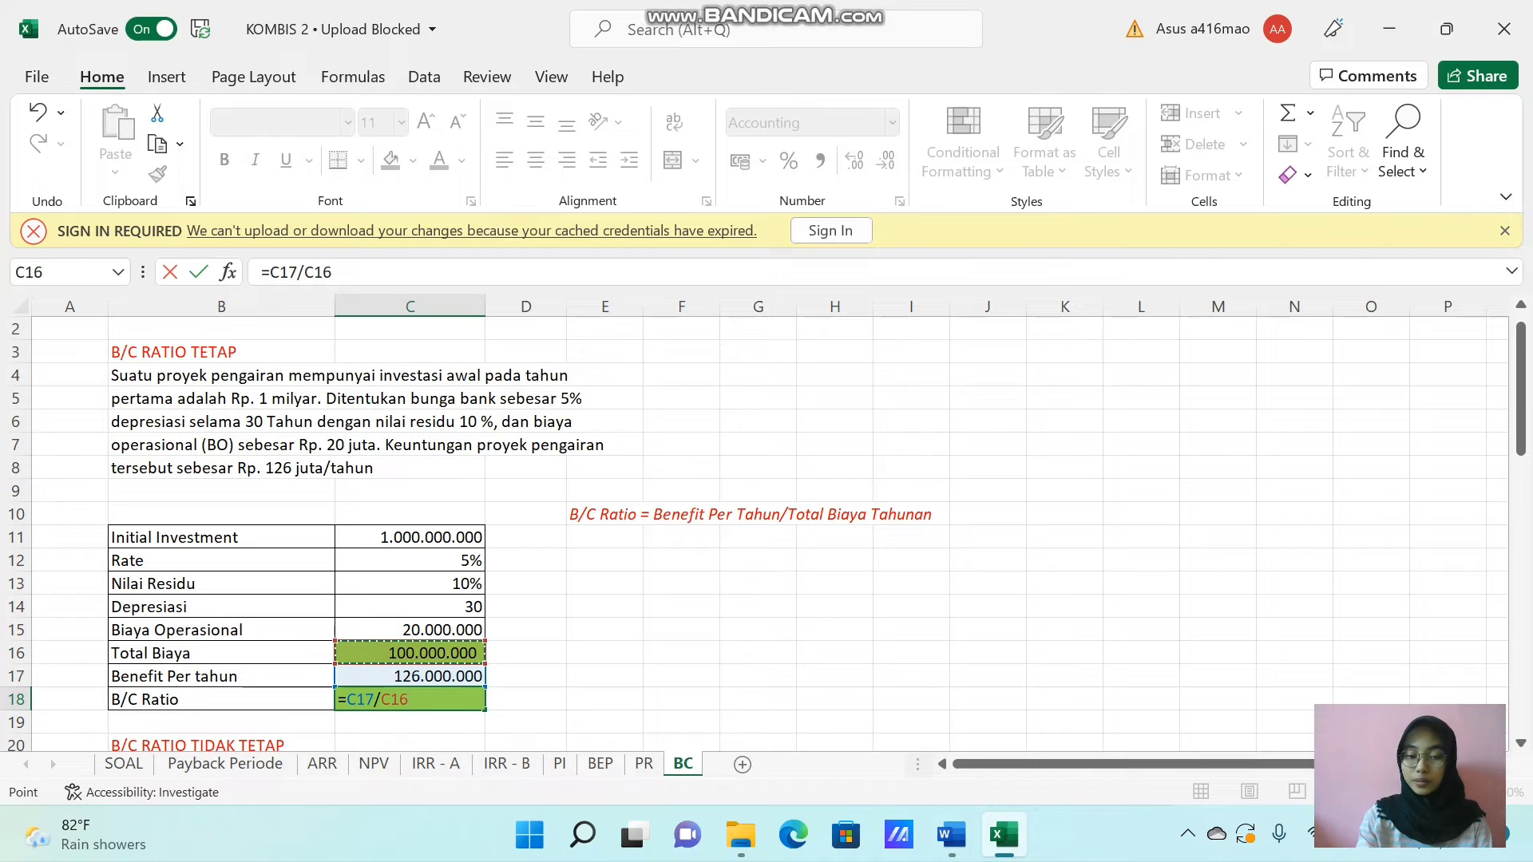
key("Return")
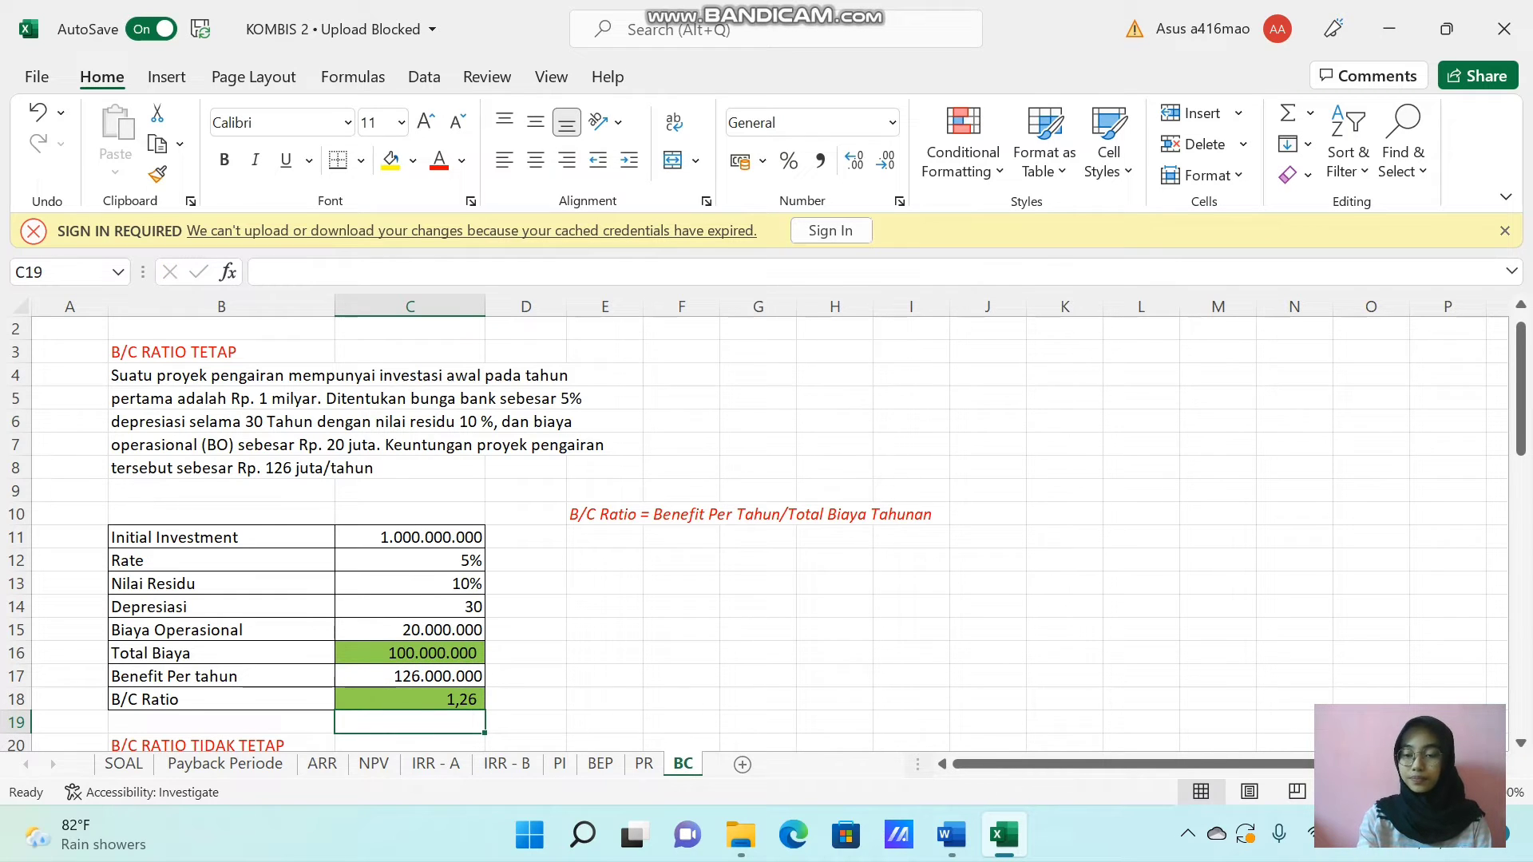
Calculate the year 1 Total Biaya in C34 as interest plus depreciation after residual value plus operating cost, using =(C29*C30)+(C29-(C29*C31))/C32+C33.
left_click_drag(1521, 383, 1521, 524)
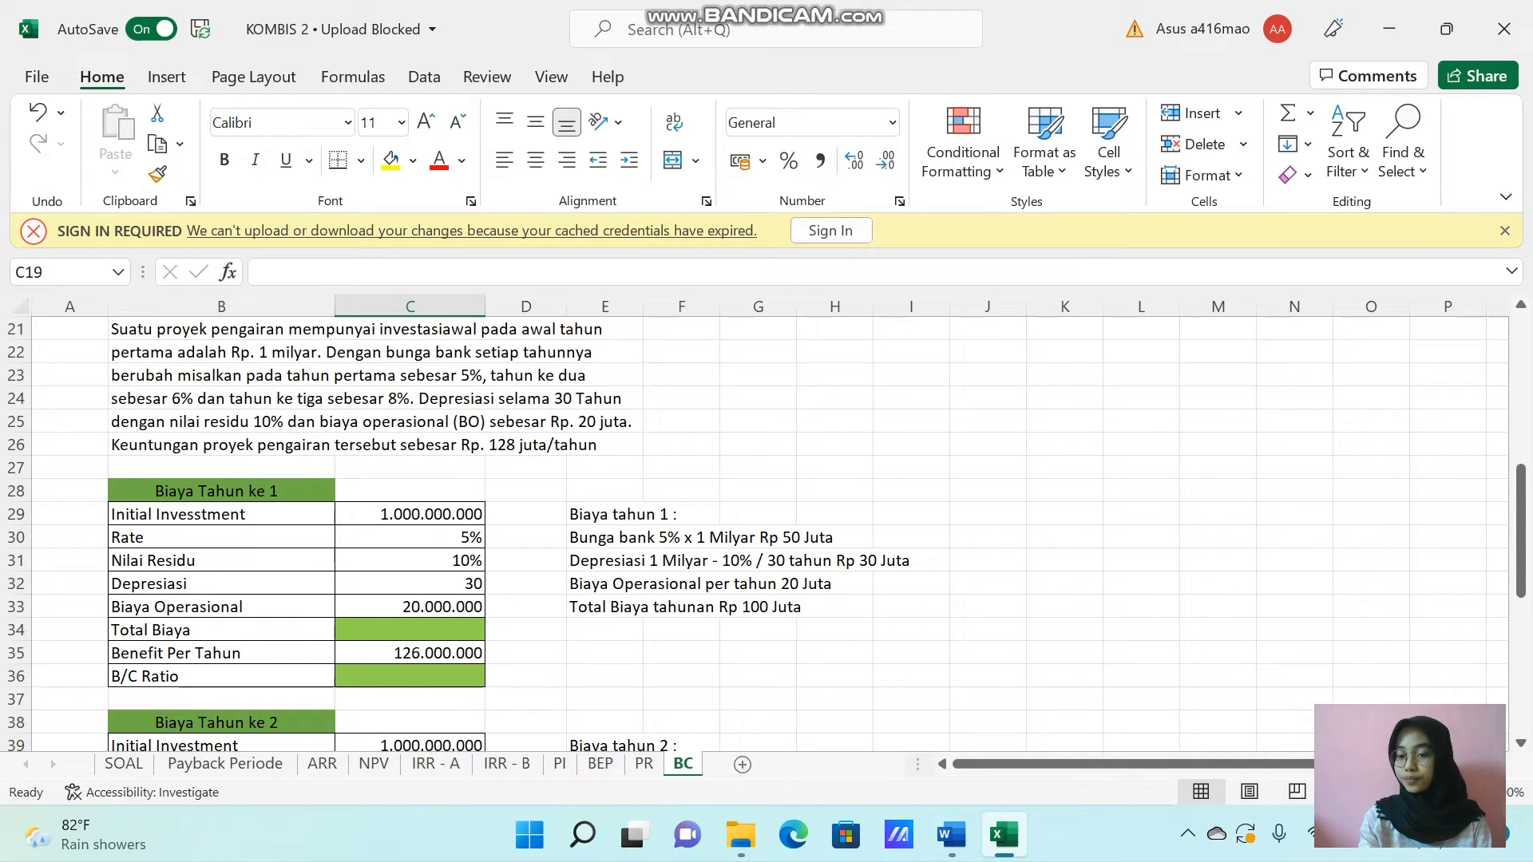
left_click_drag(1520, 524, 1521, 495)
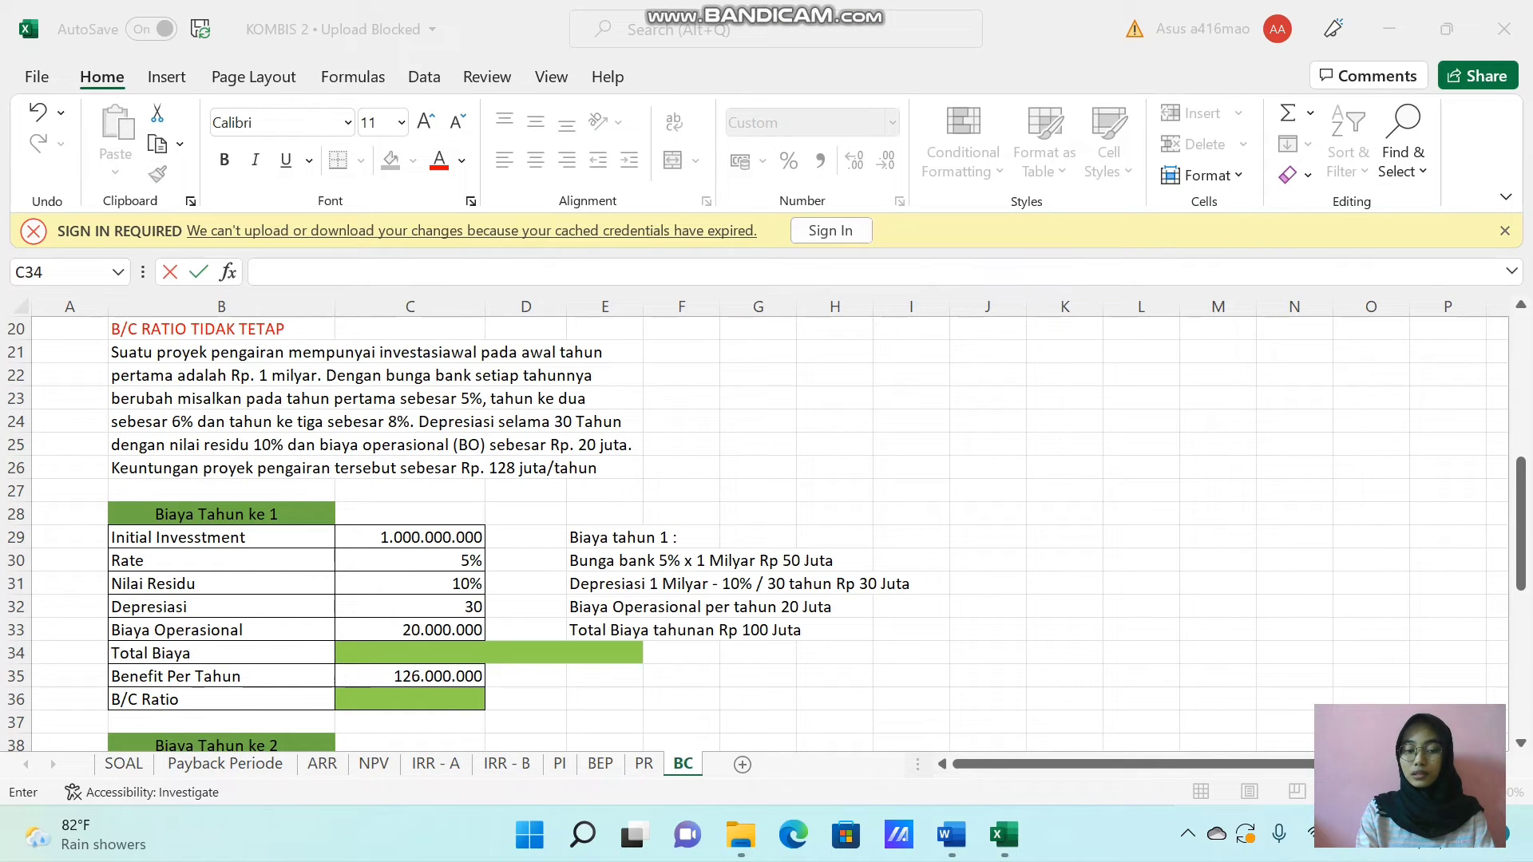
left_click(455, 651)
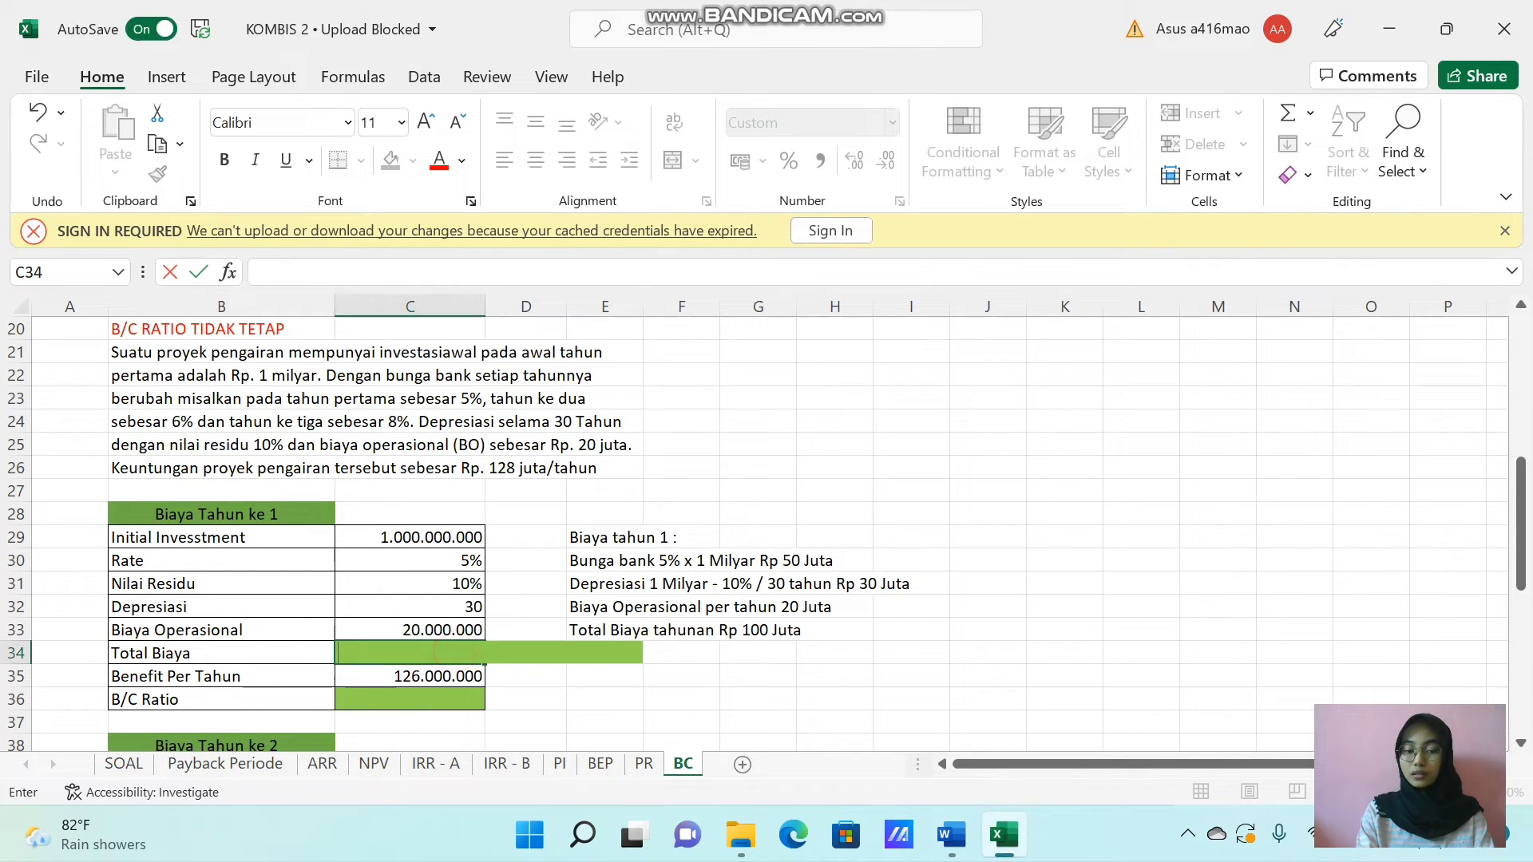
left_click(546, 695)
left_click(415, 655)
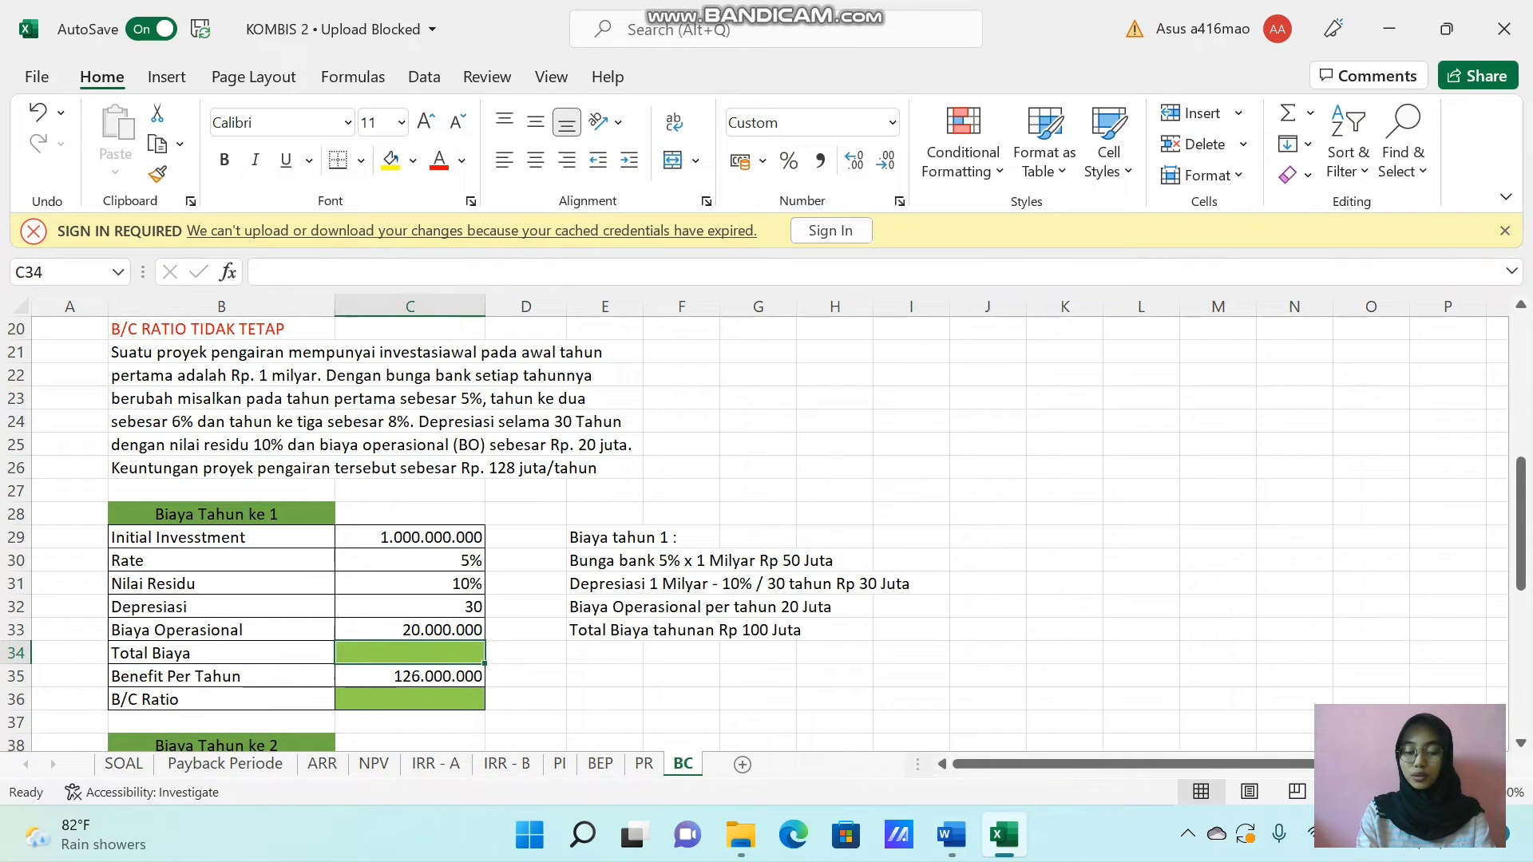
type("=")
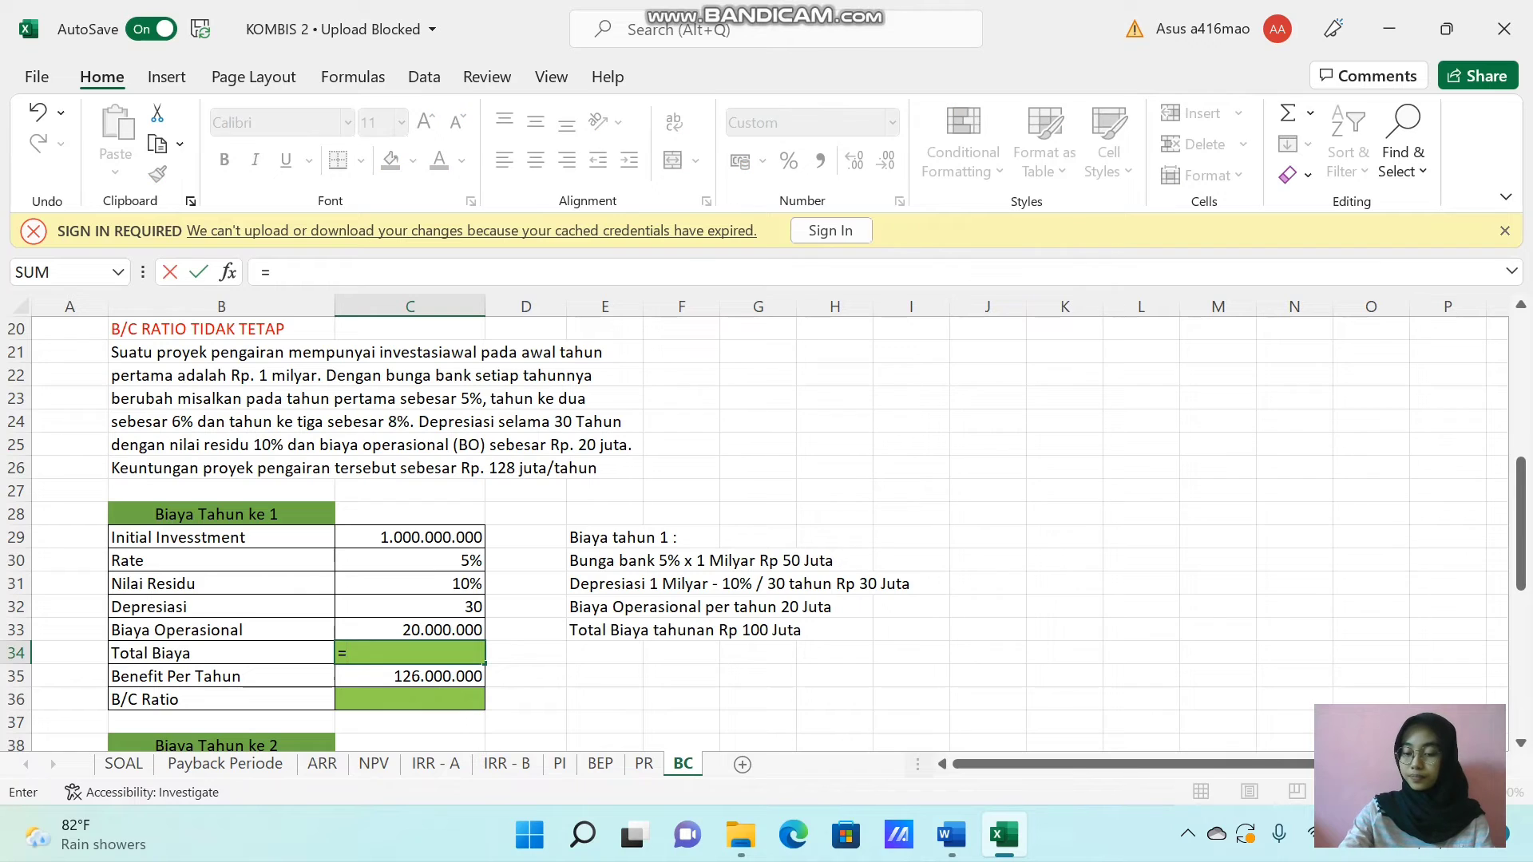
type("(")
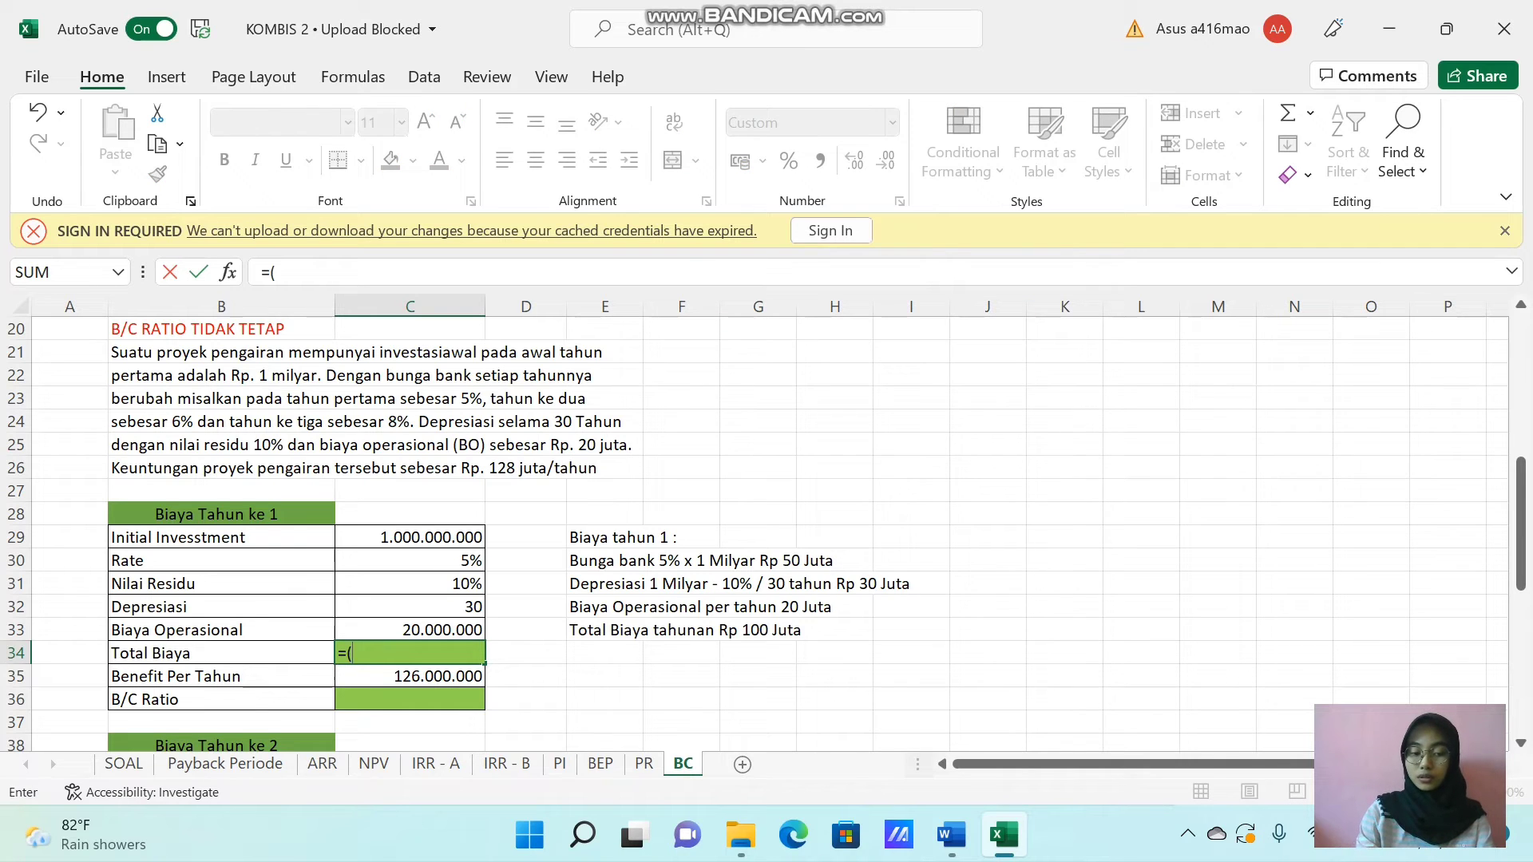
left_click(443, 531)
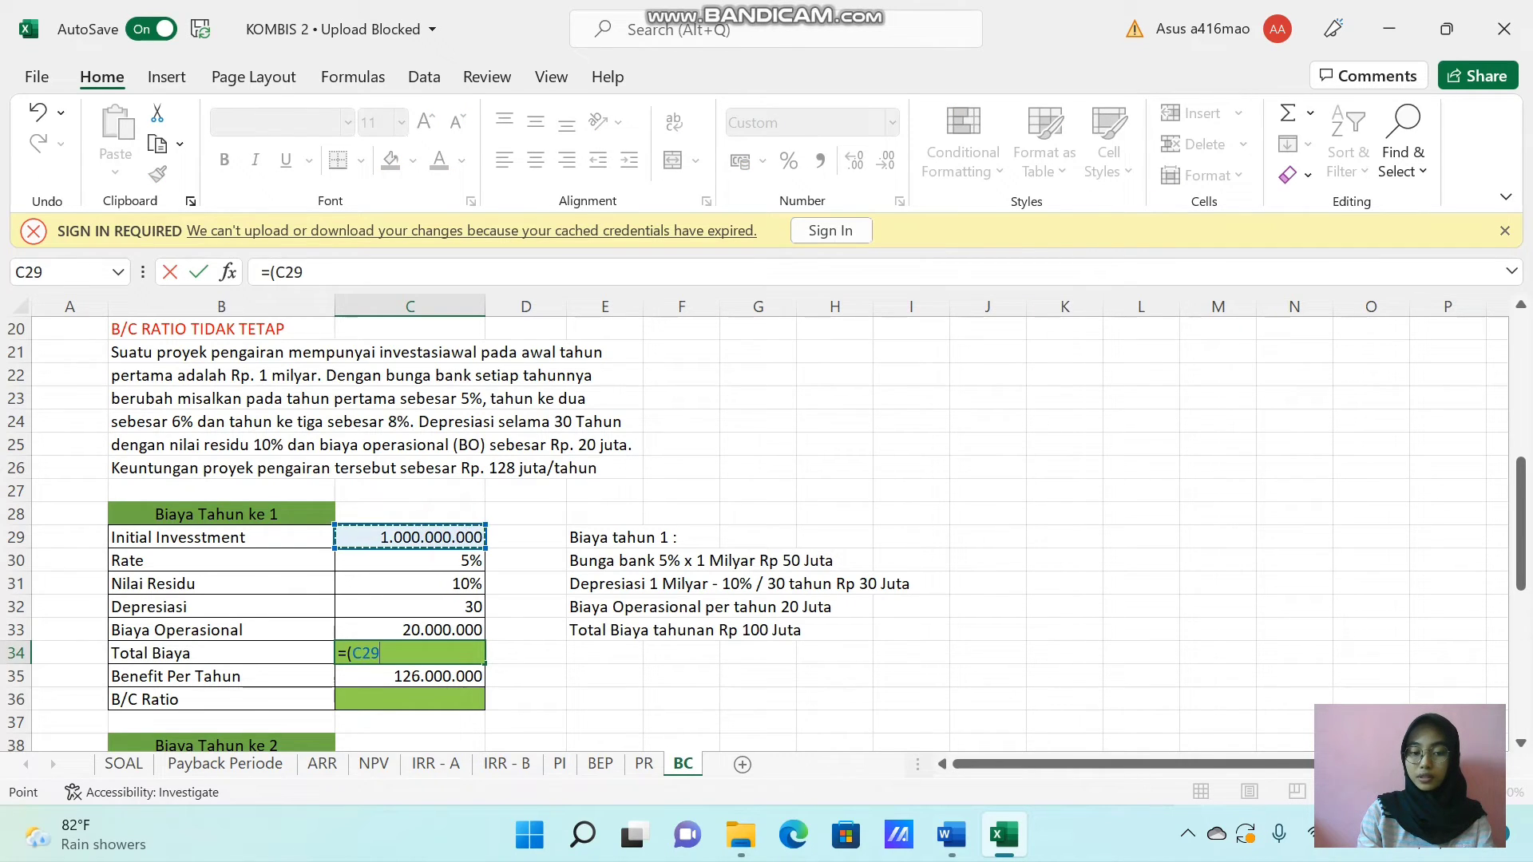
type("*")
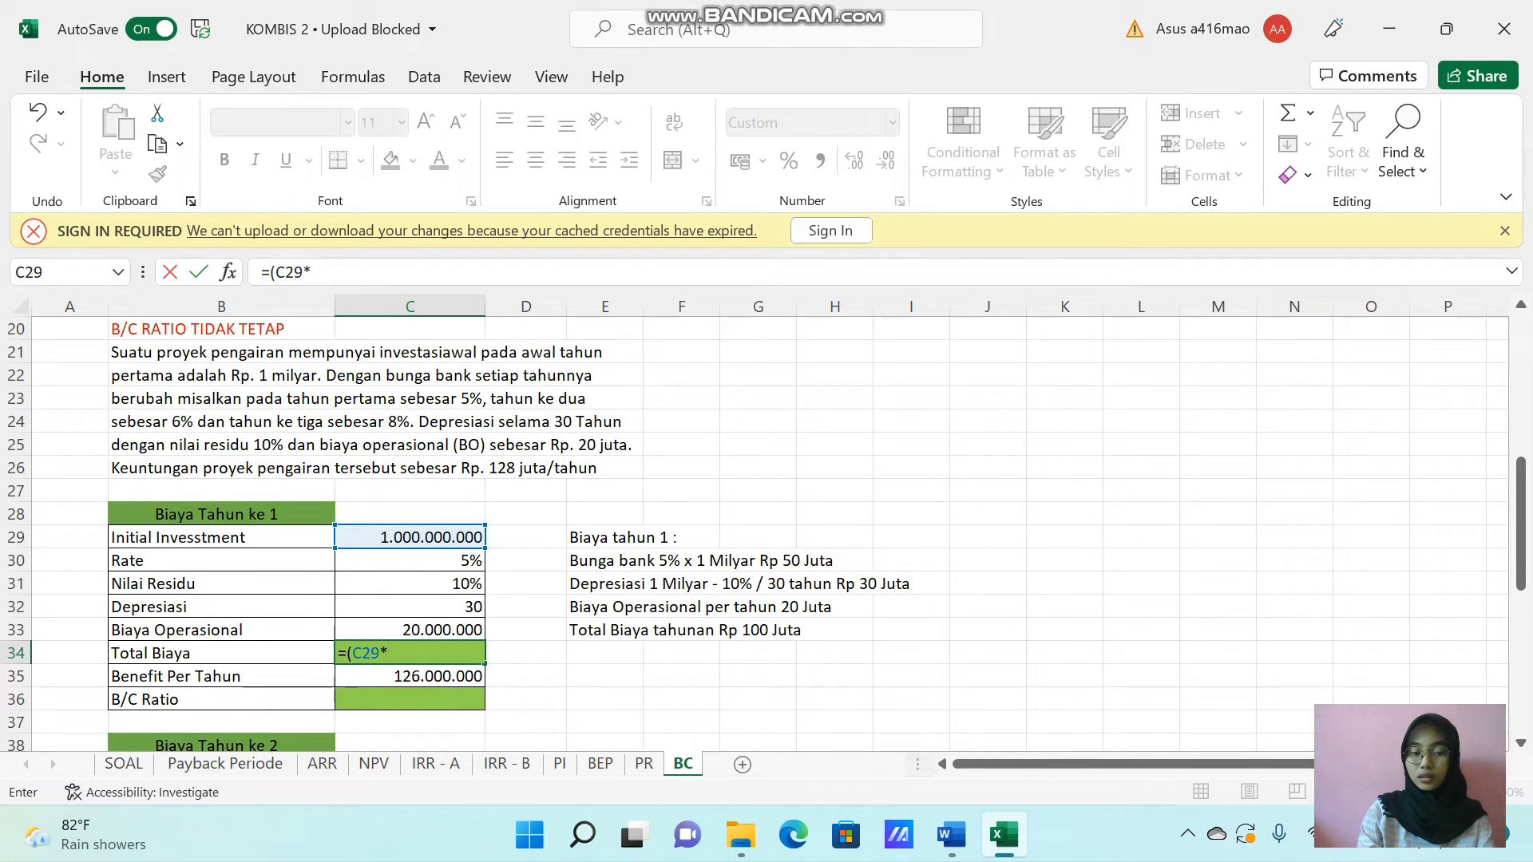
left_click(449, 562)
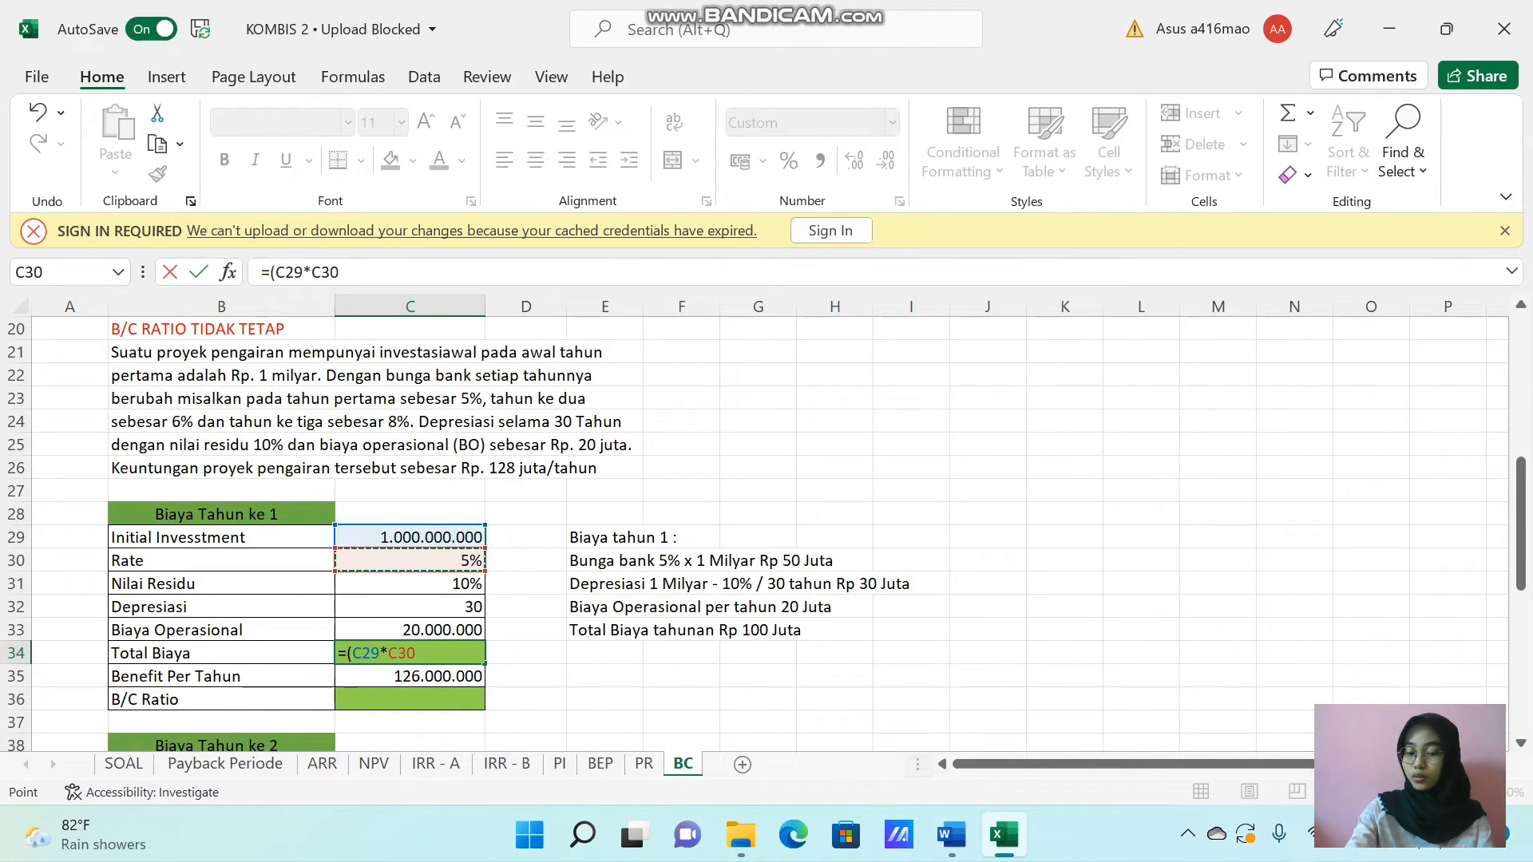
type(")+")
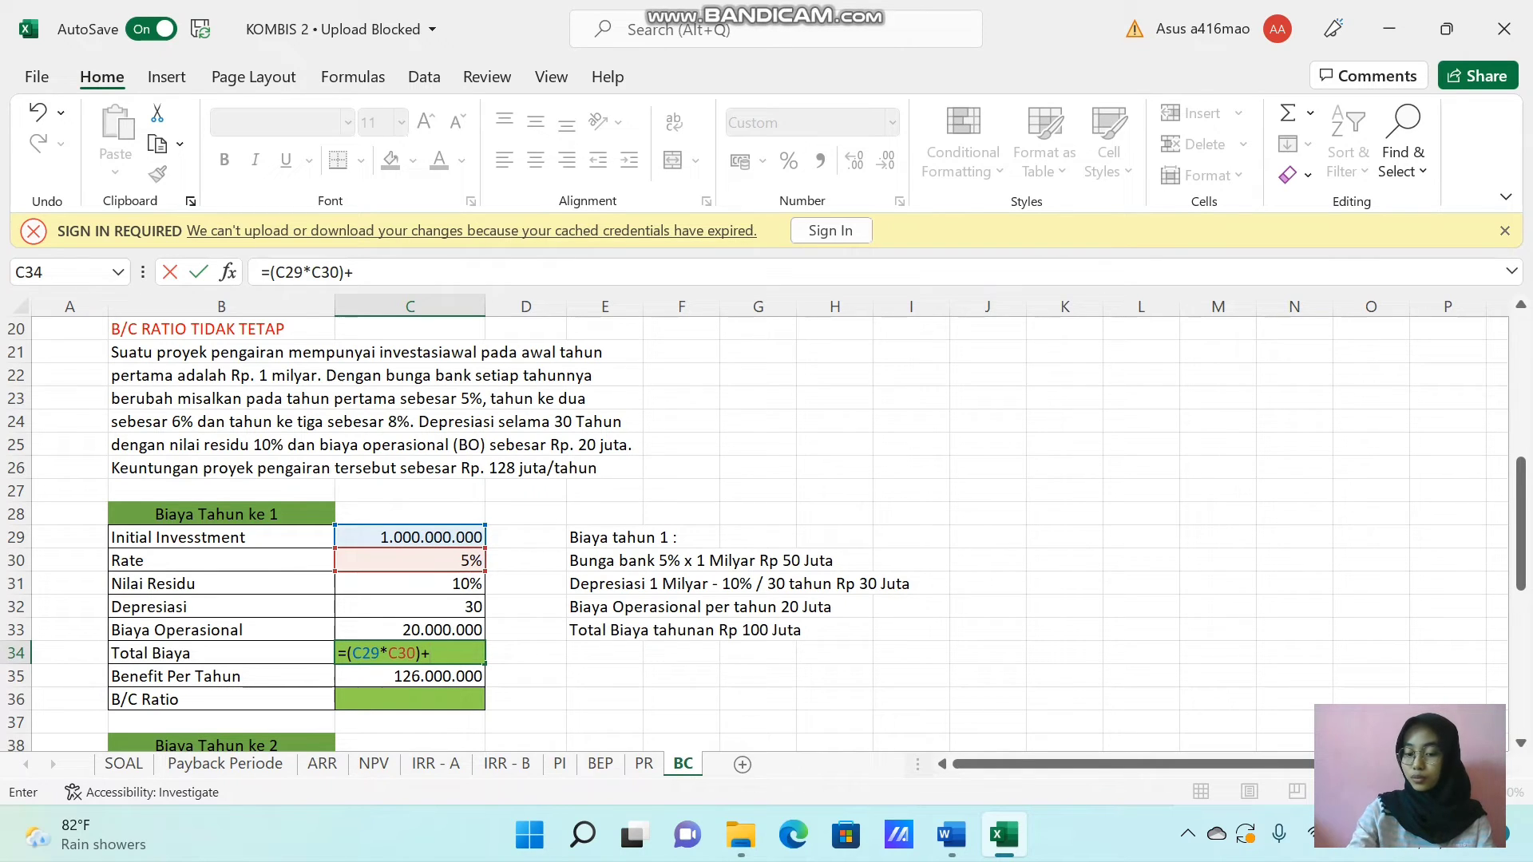
type("(")
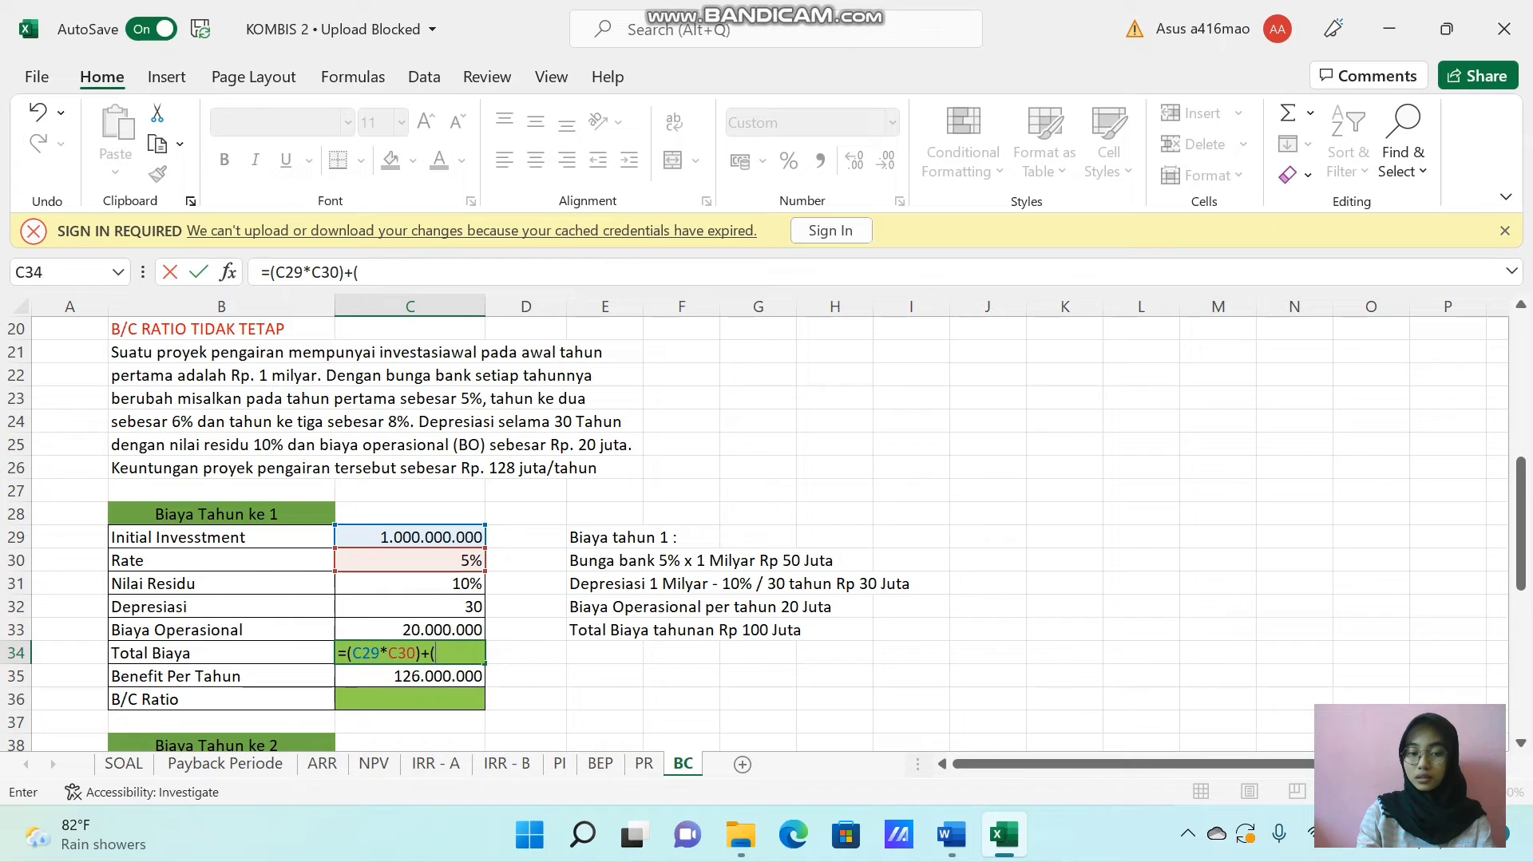
left_click(445, 531)
type("-")
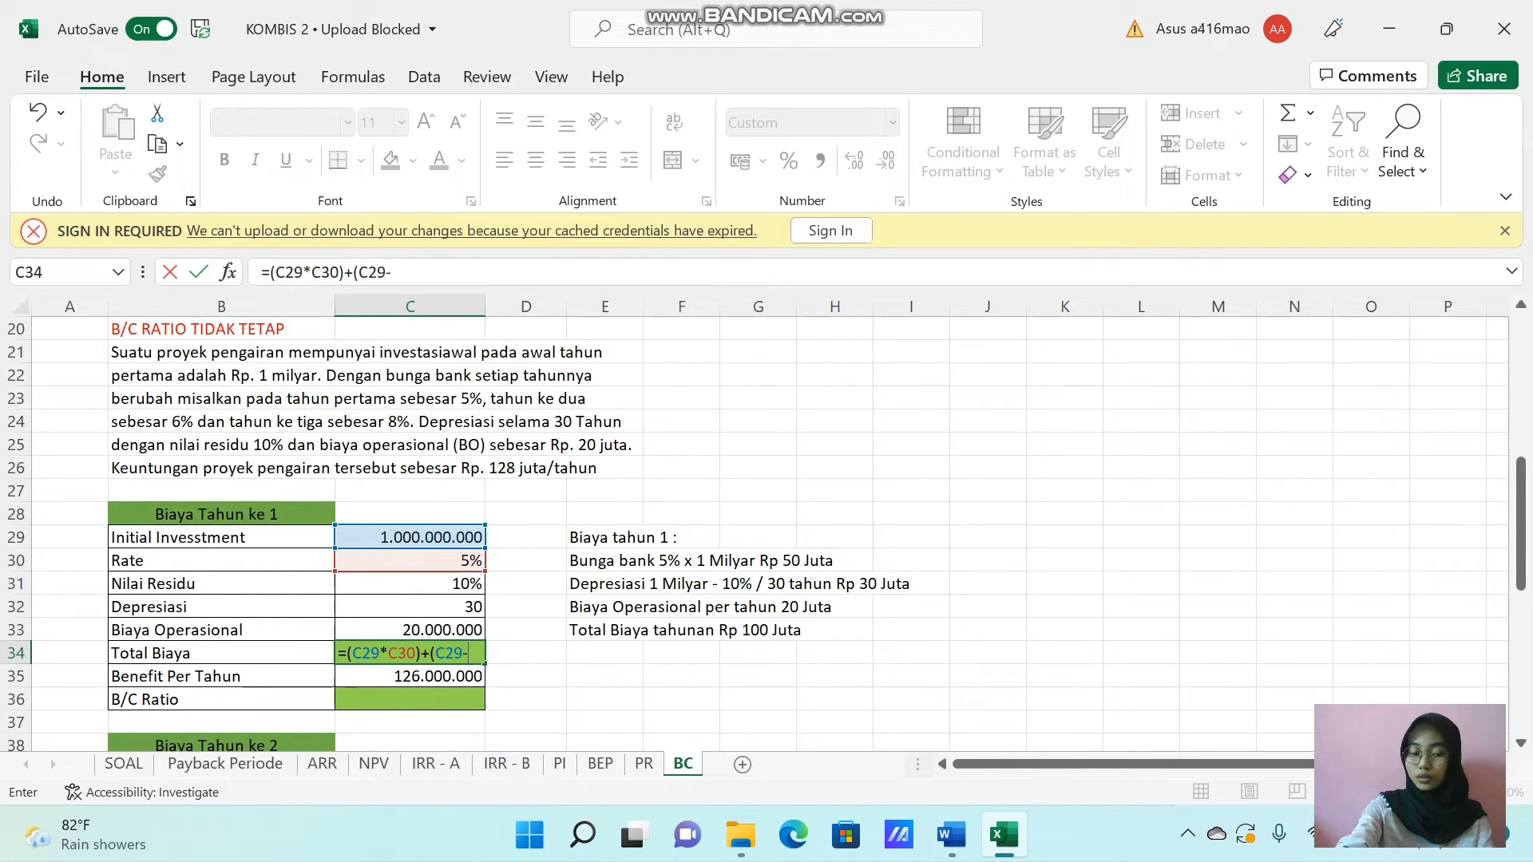
type("(")
left_click(445, 538)
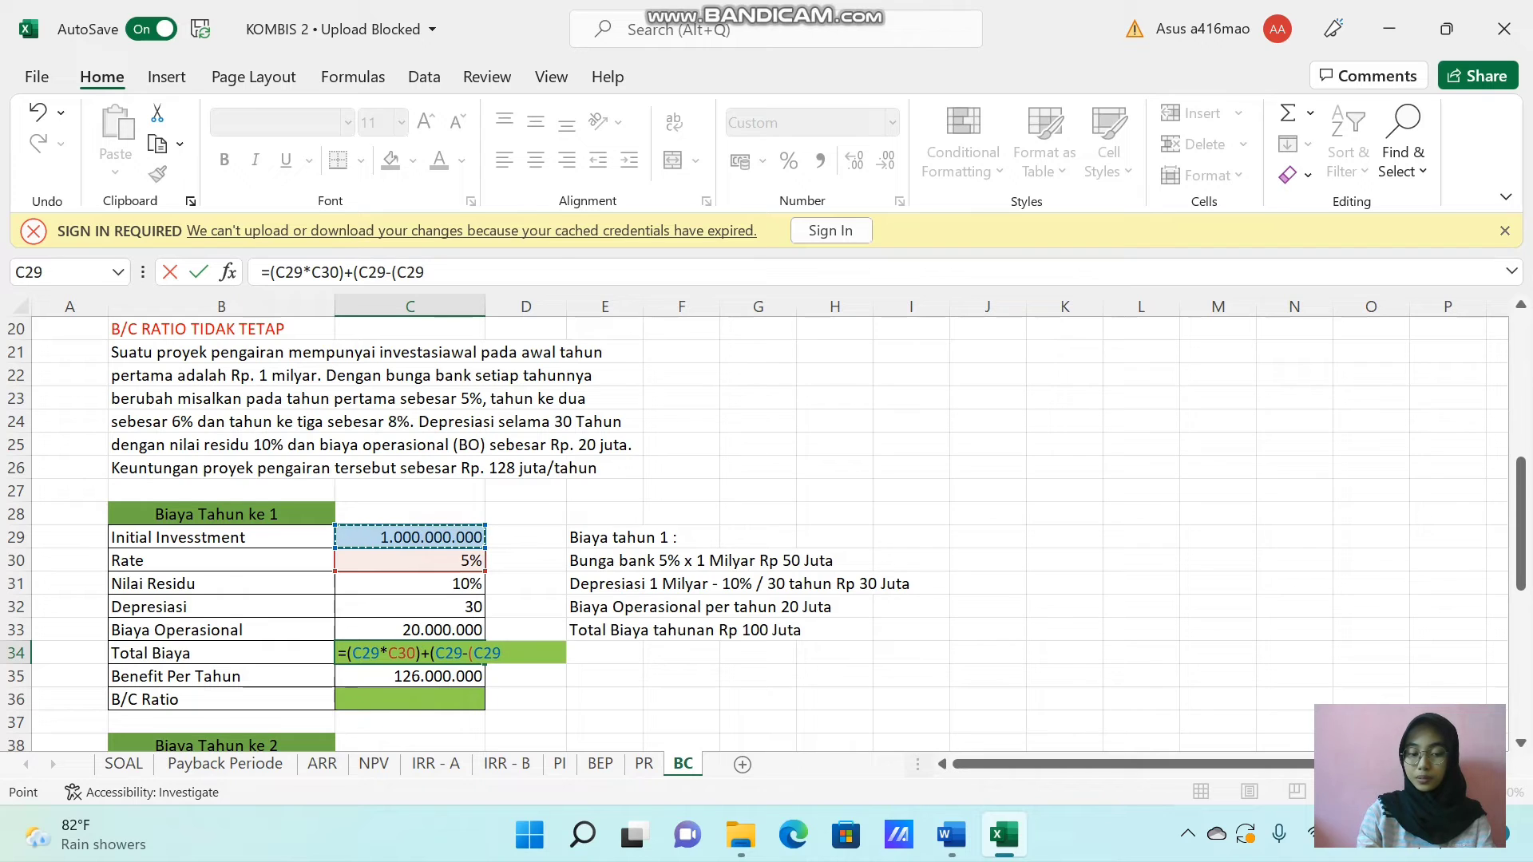
type("*")
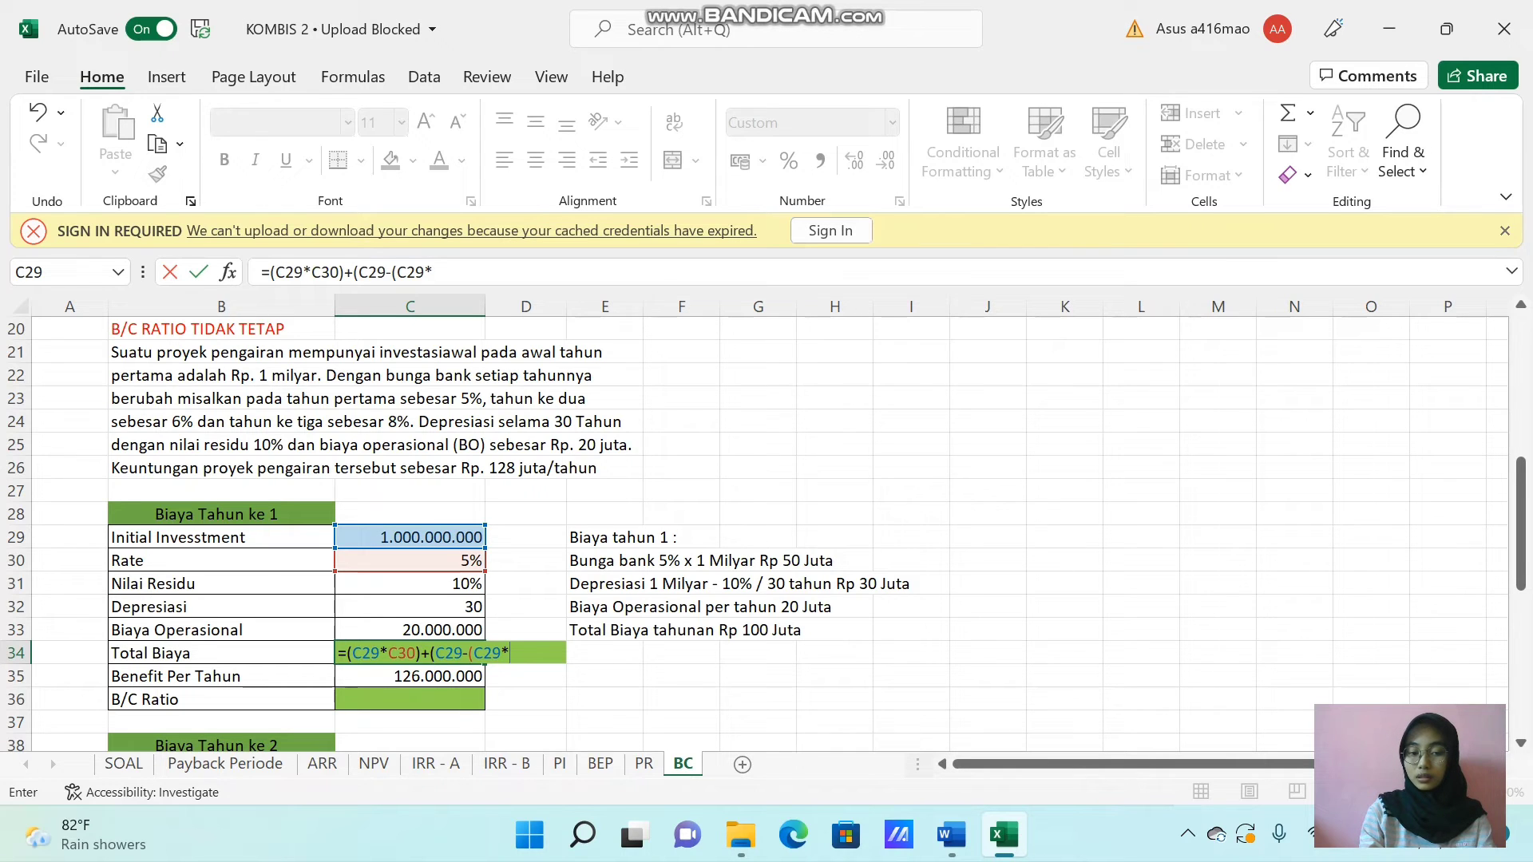
left_click(449, 587)
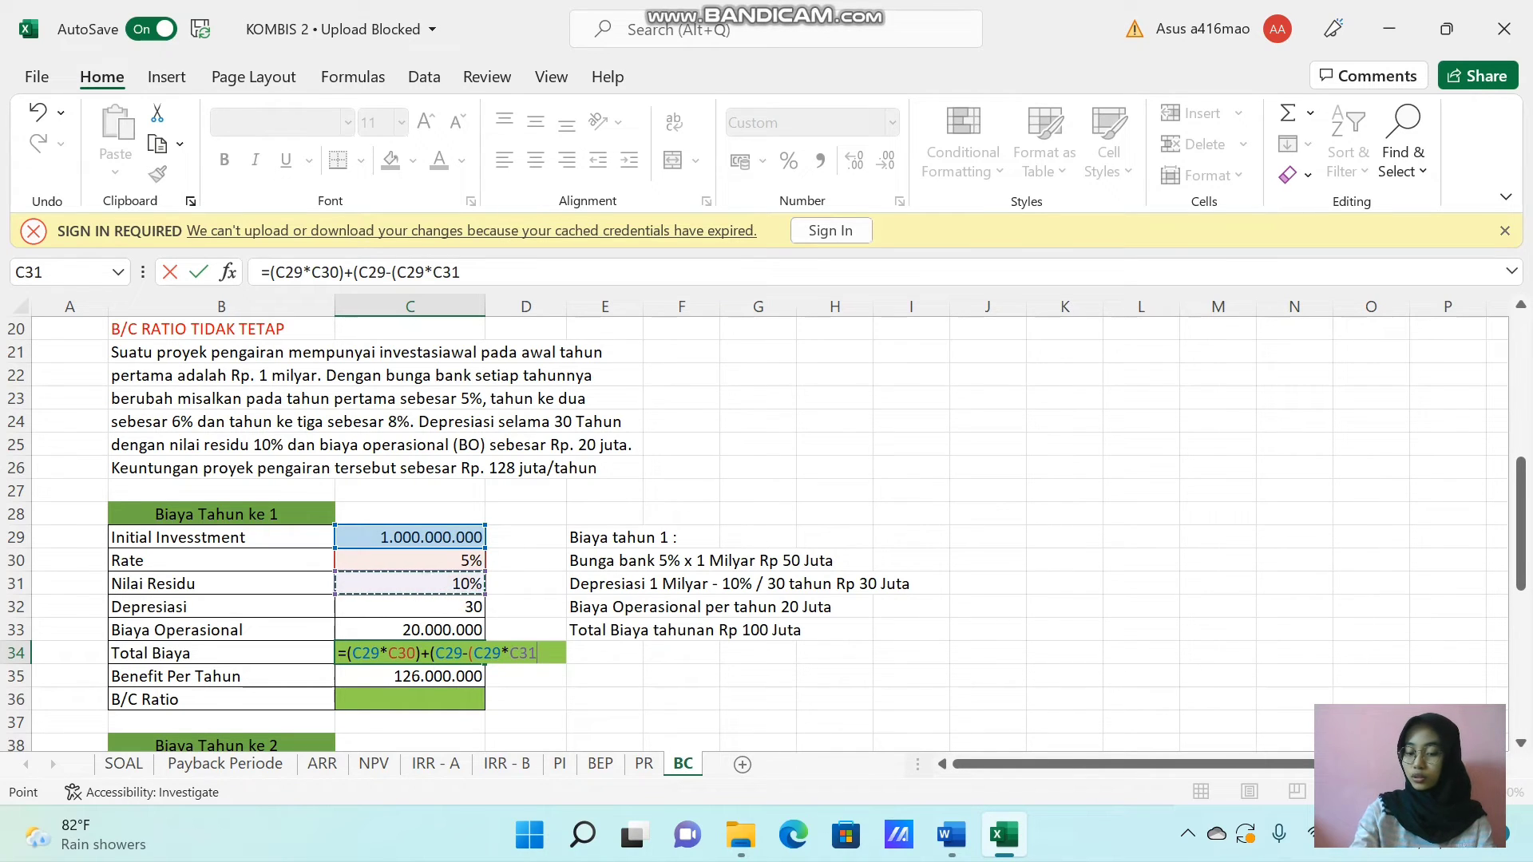
type("))")
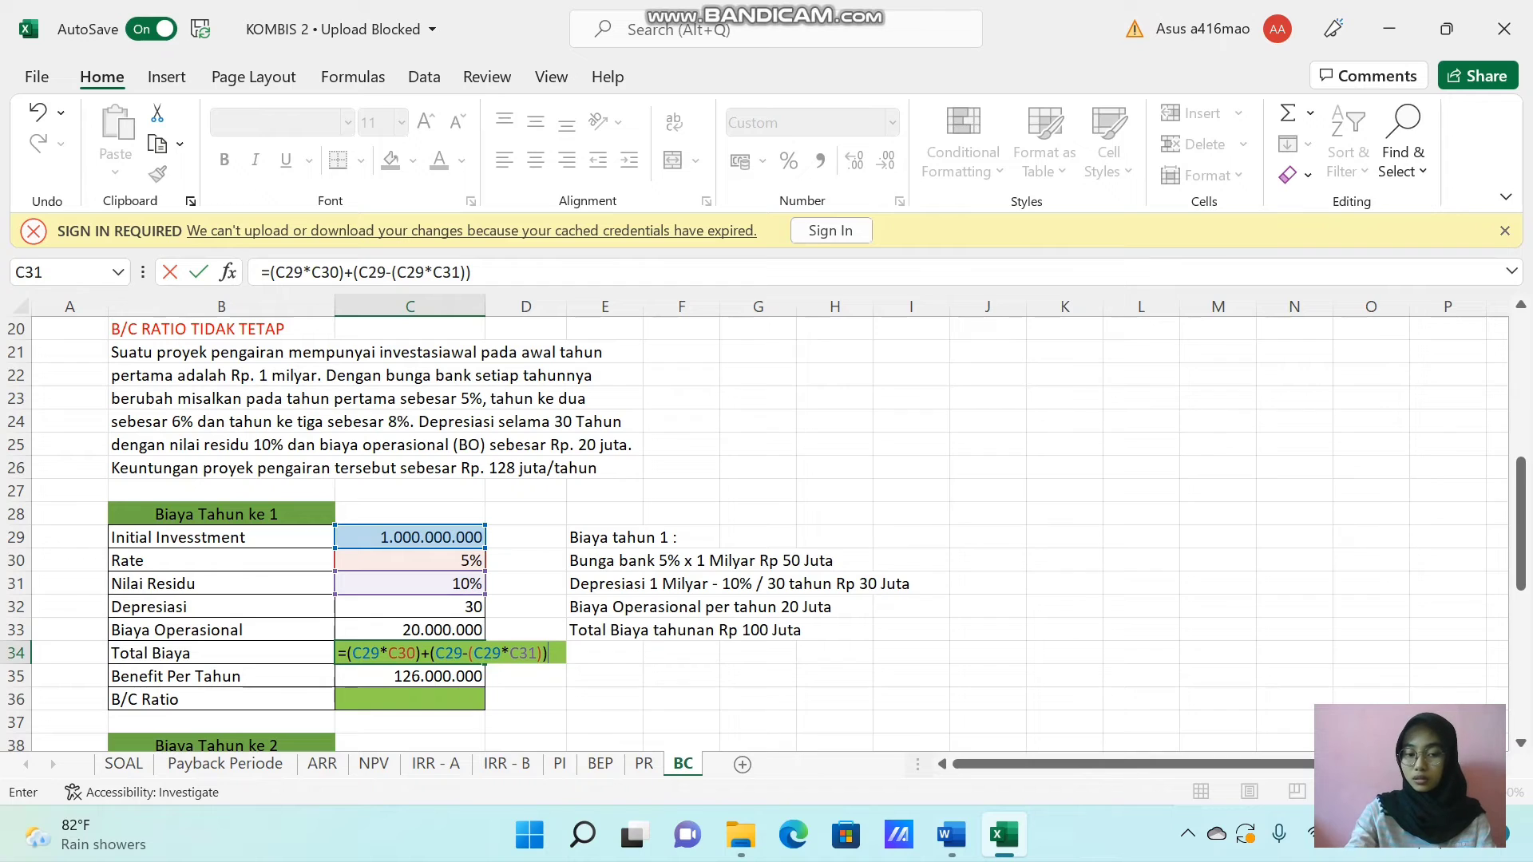
type("/")
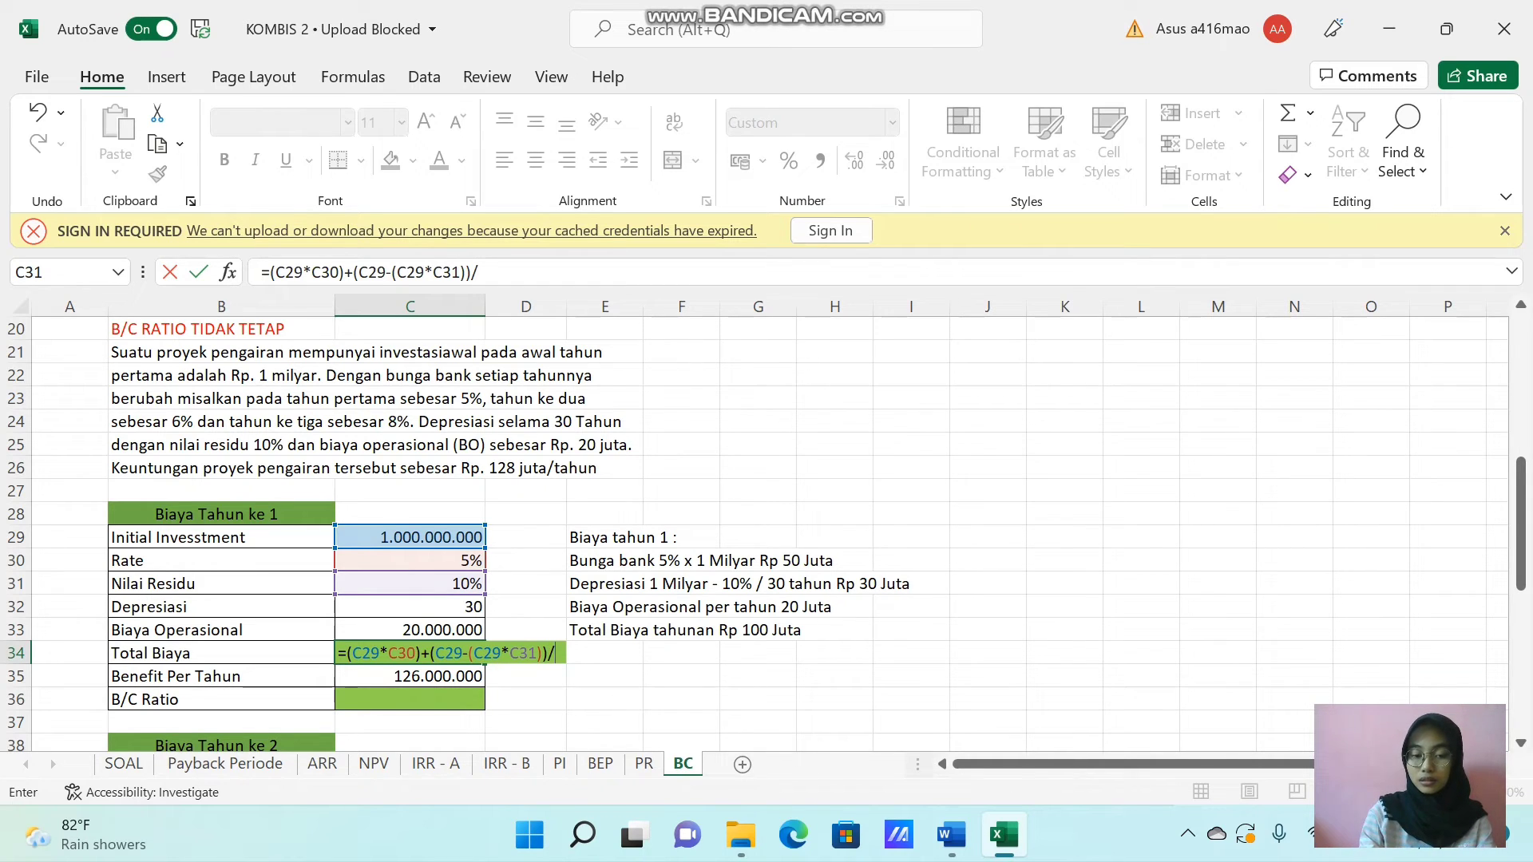
left_click(447, 610)
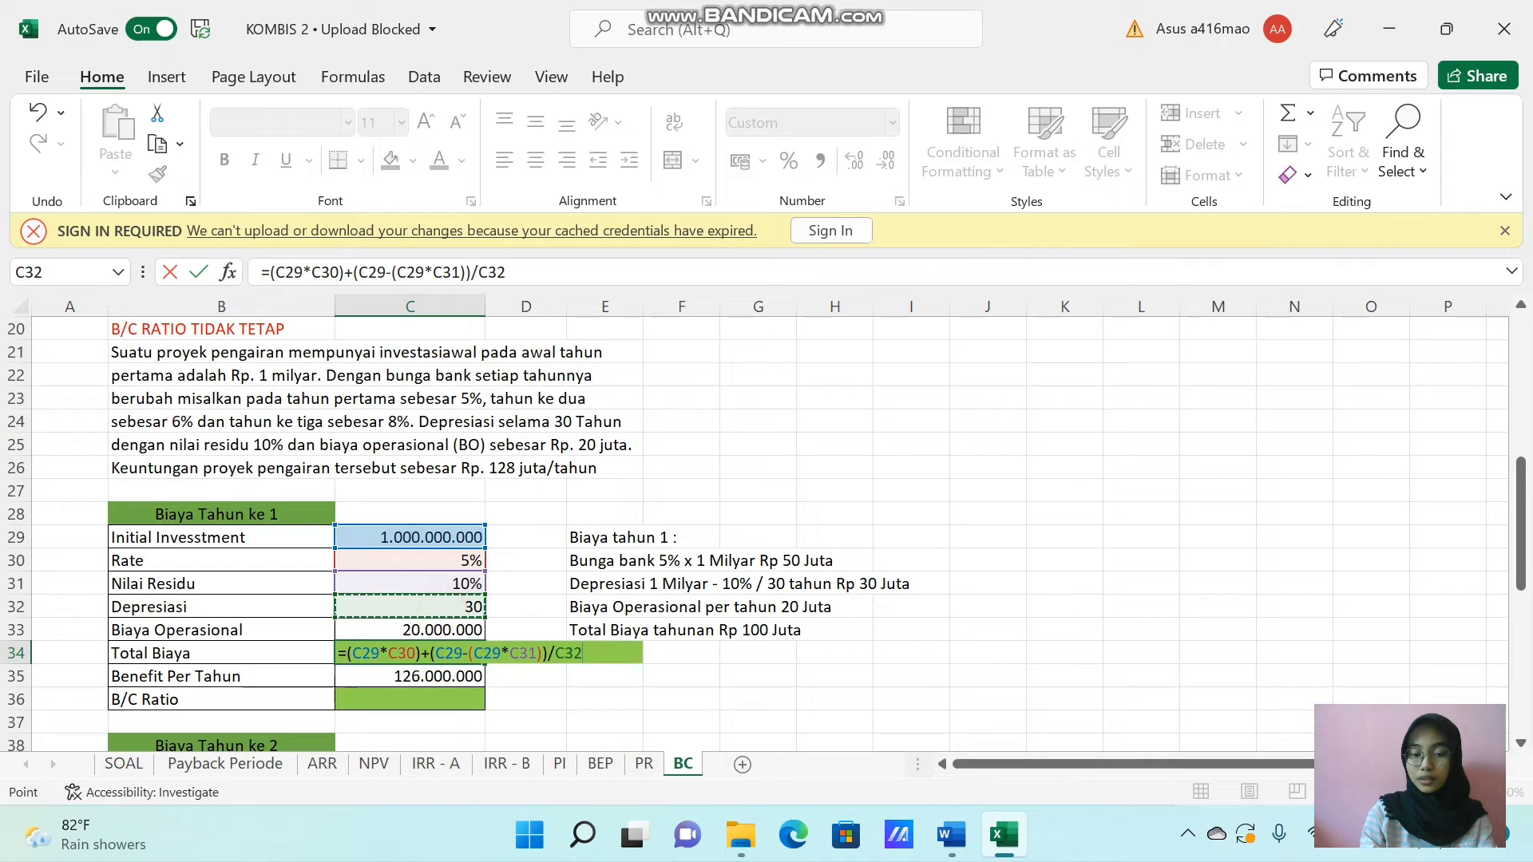
type("+")
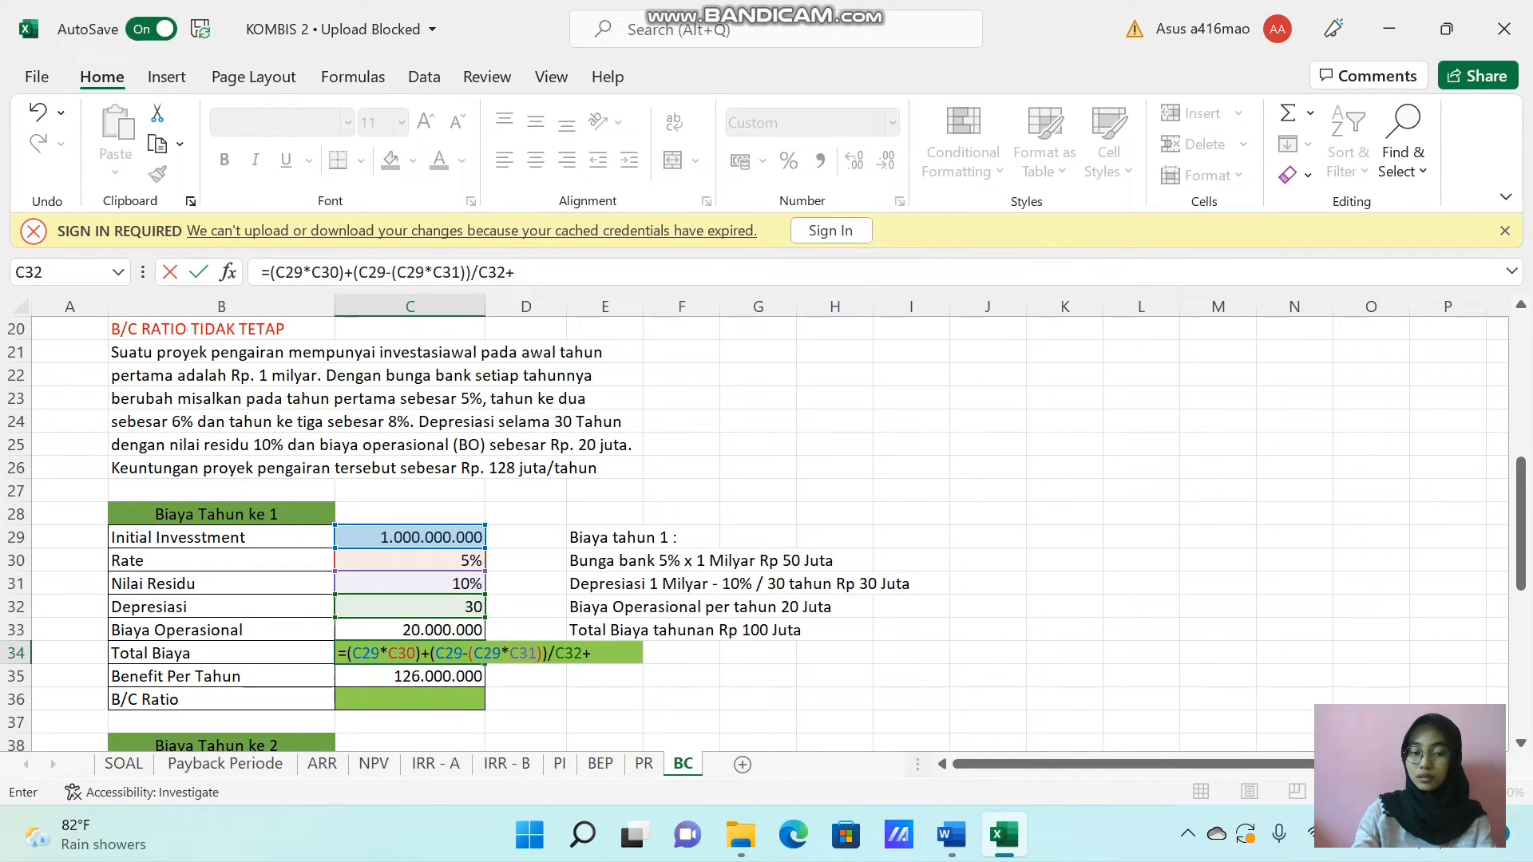
left_click(437, 630)
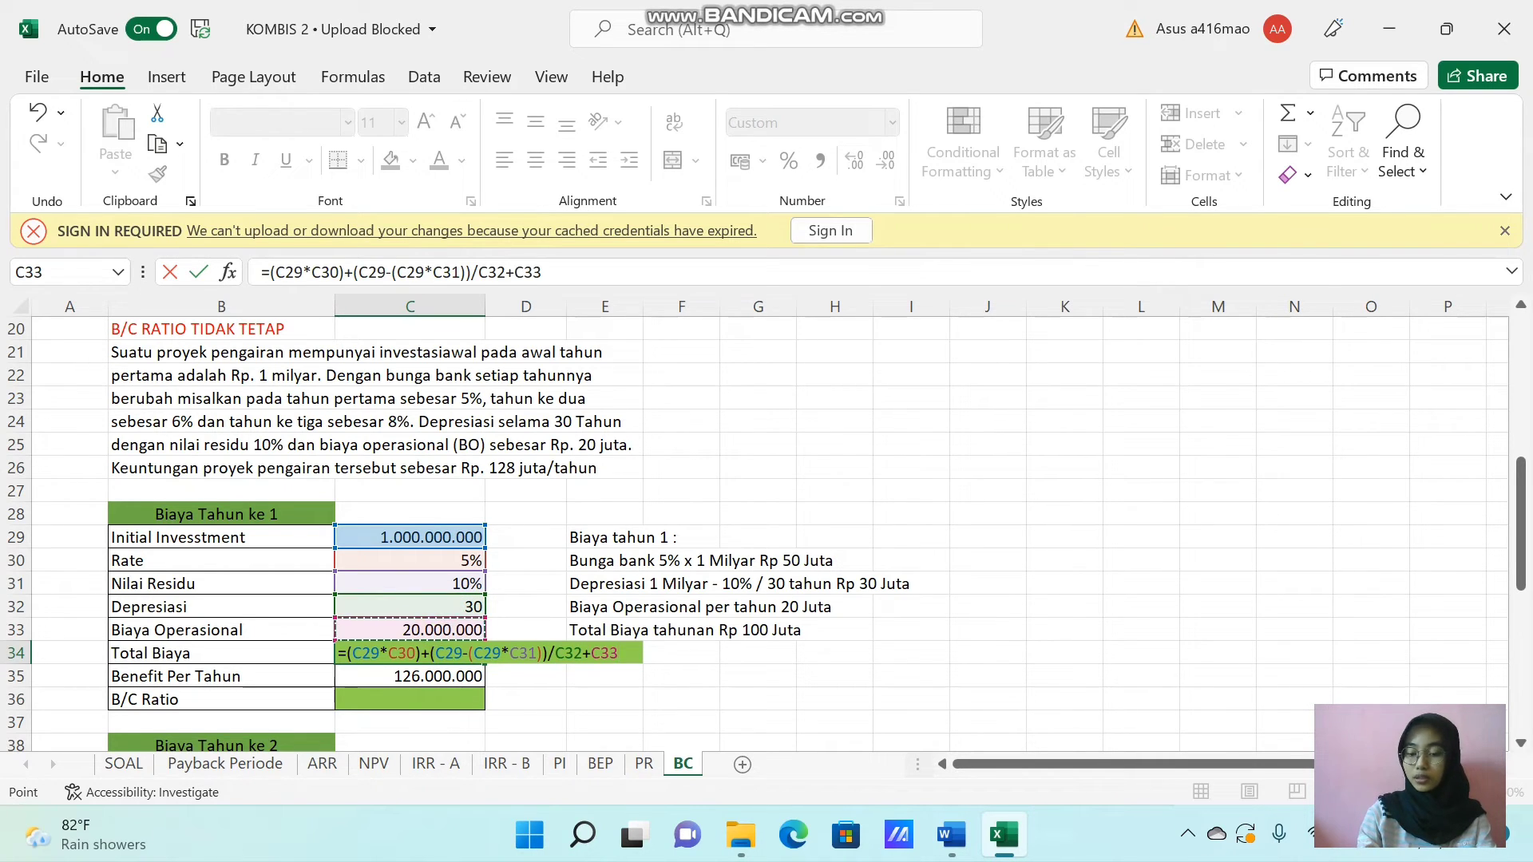
key("Return")
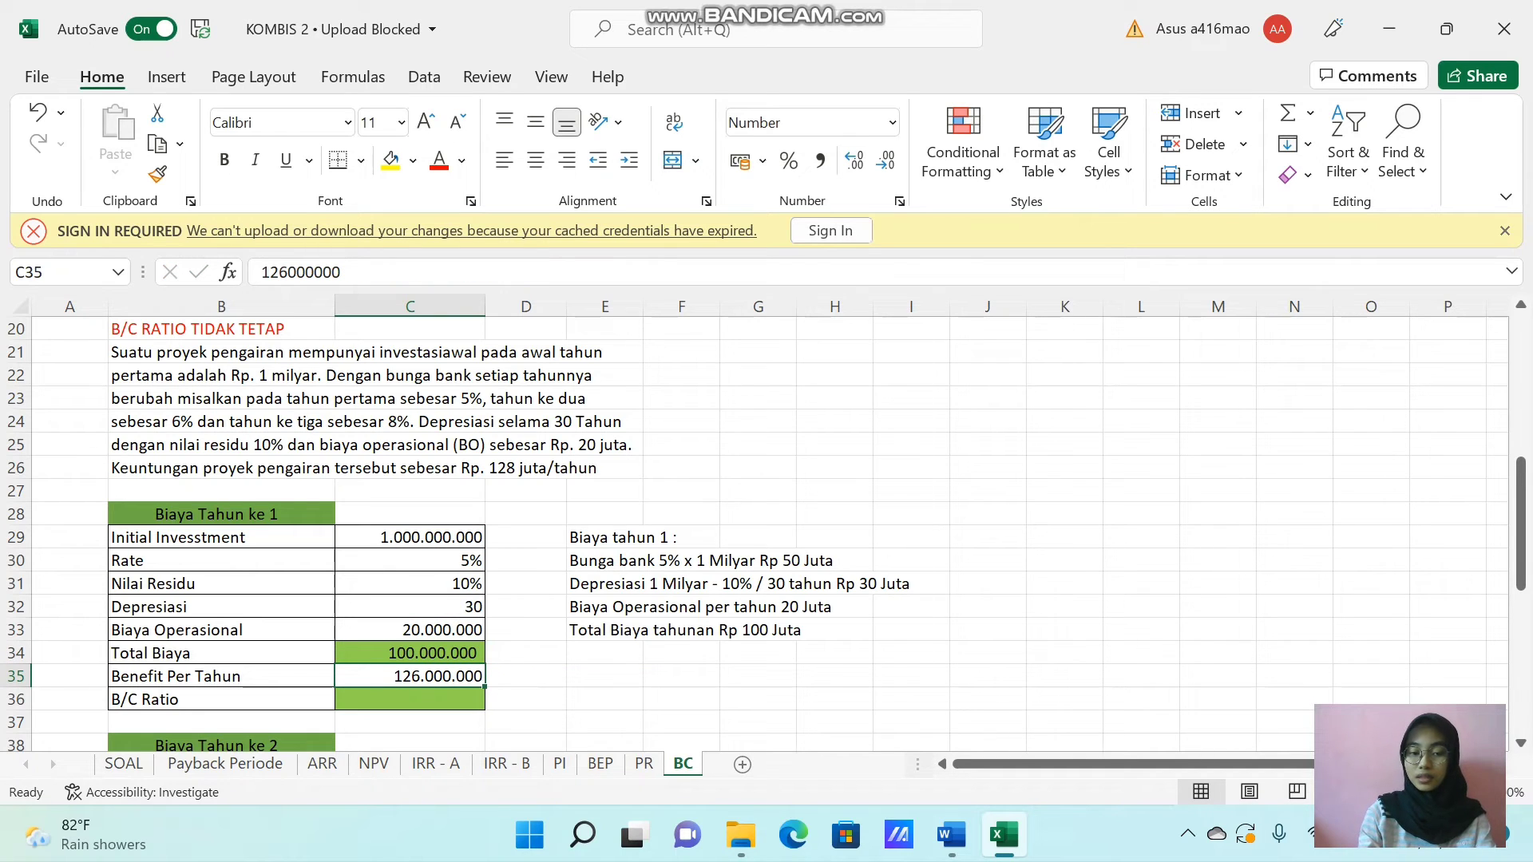
Calculate the year 1 B/C Ratio in C36 as Benefit Per Tahun divided by Total Biaya, using =C35/C34, and format it in comma style.
left_click(407, 700)
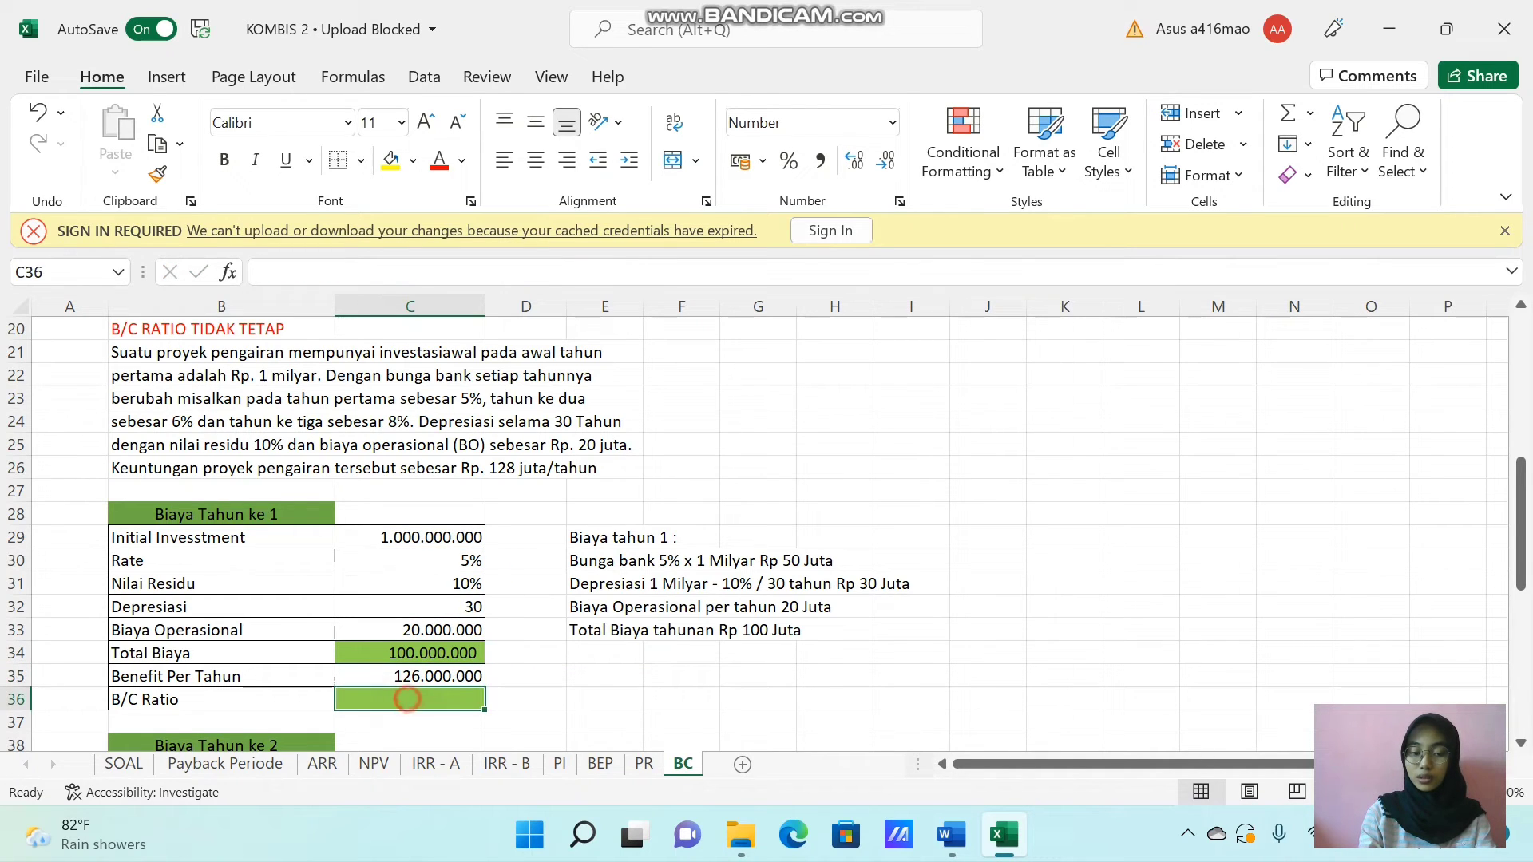
left_click(408, 700)
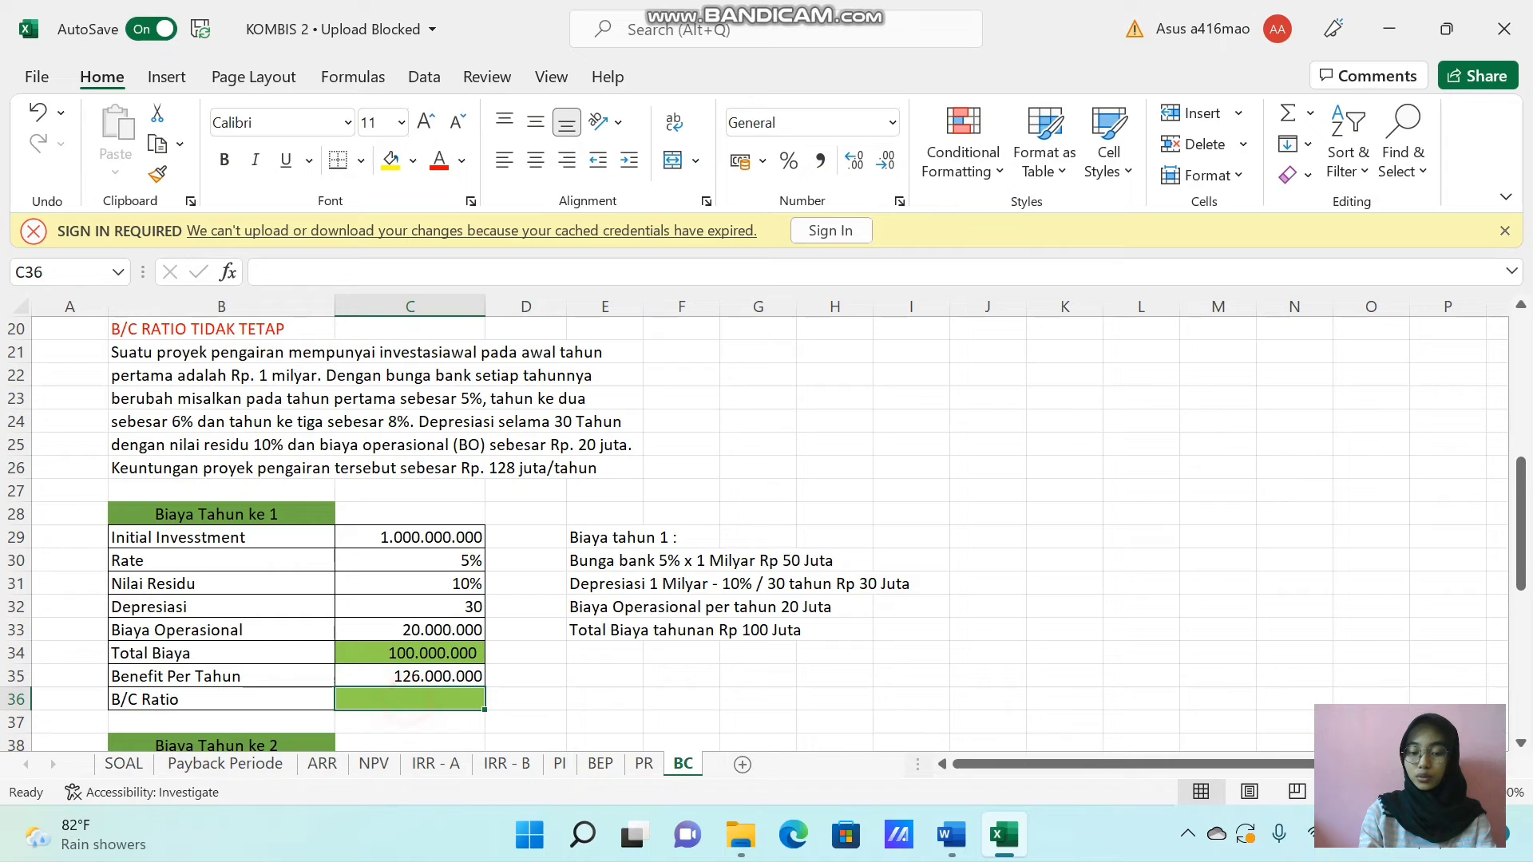
type("=")
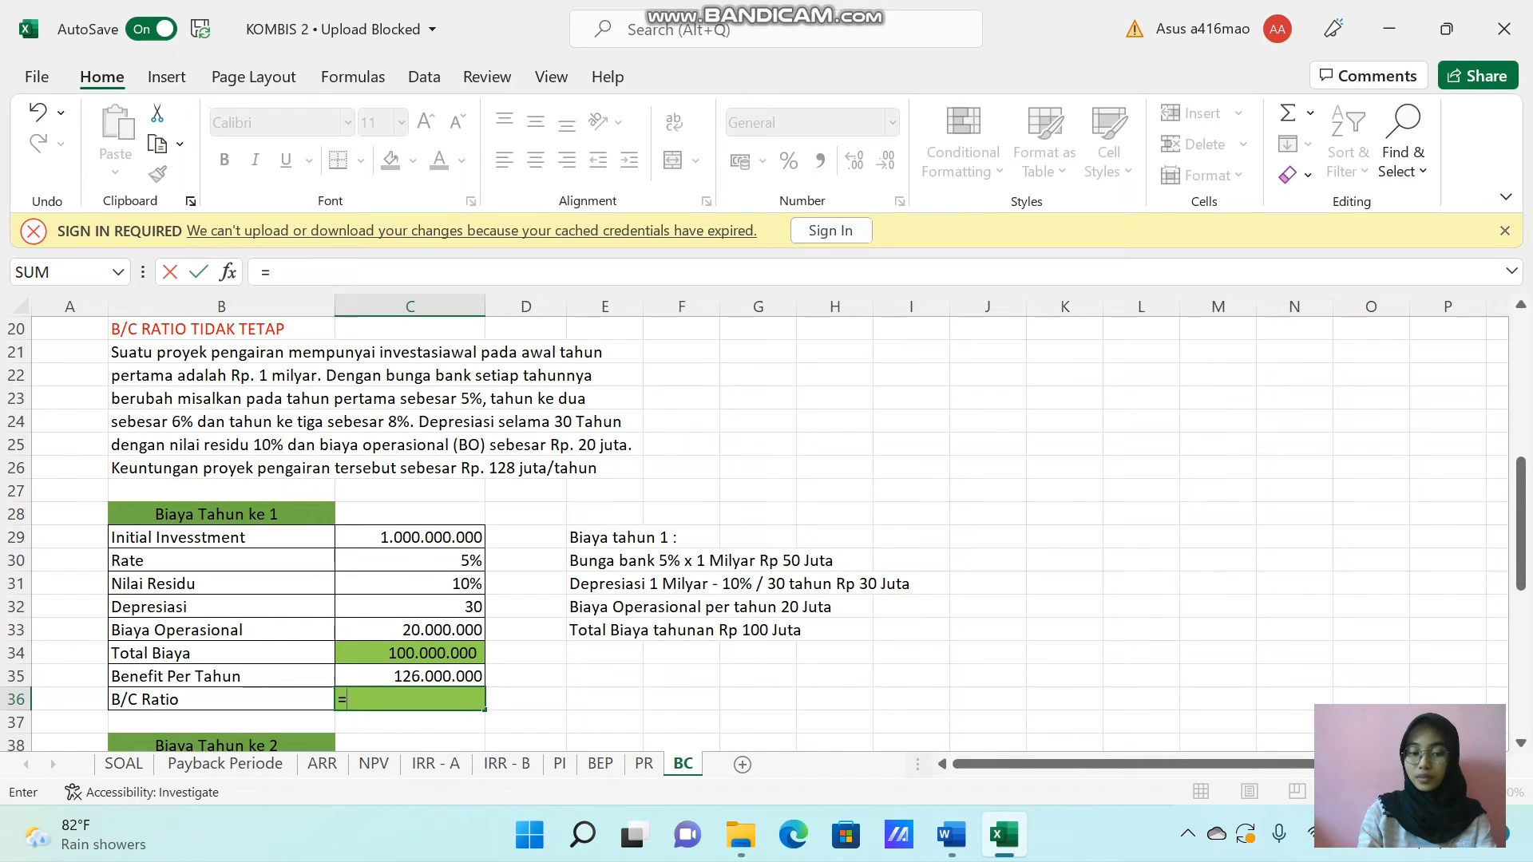
left_click(420, 677)
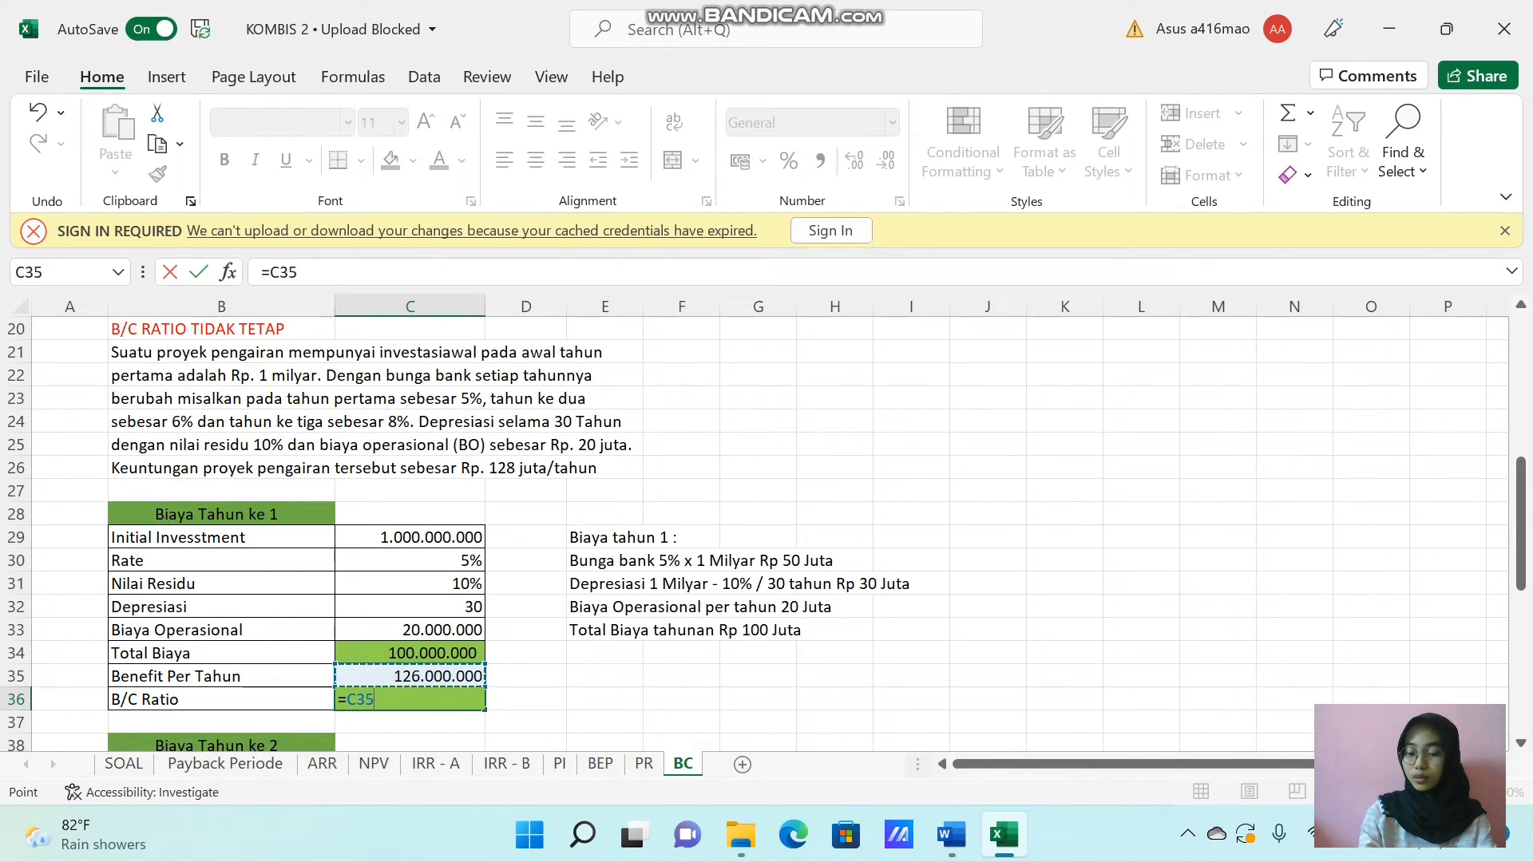
type("/")
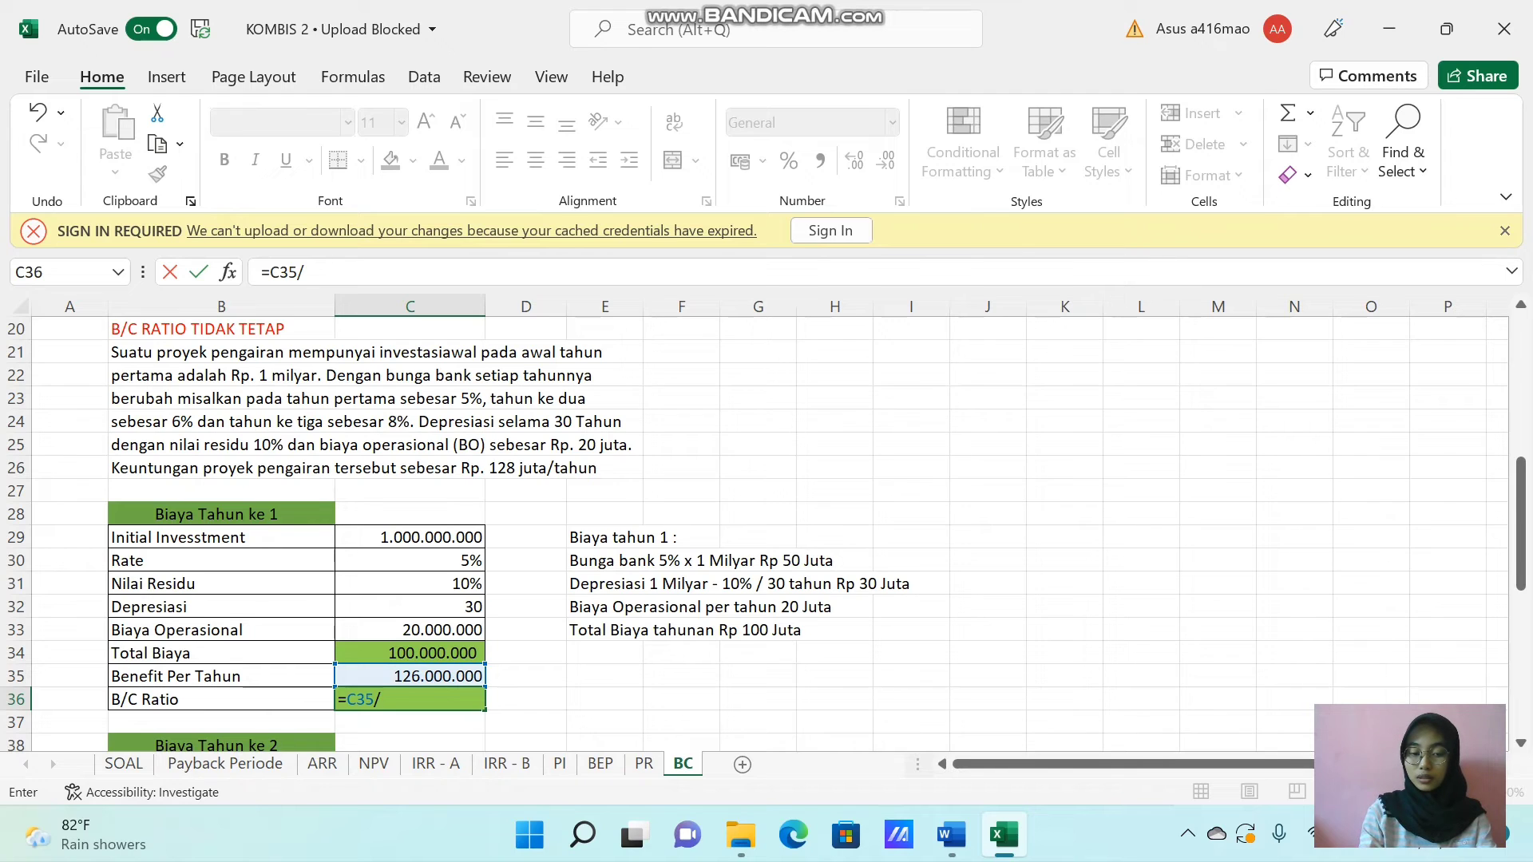
left_click(420, 653)
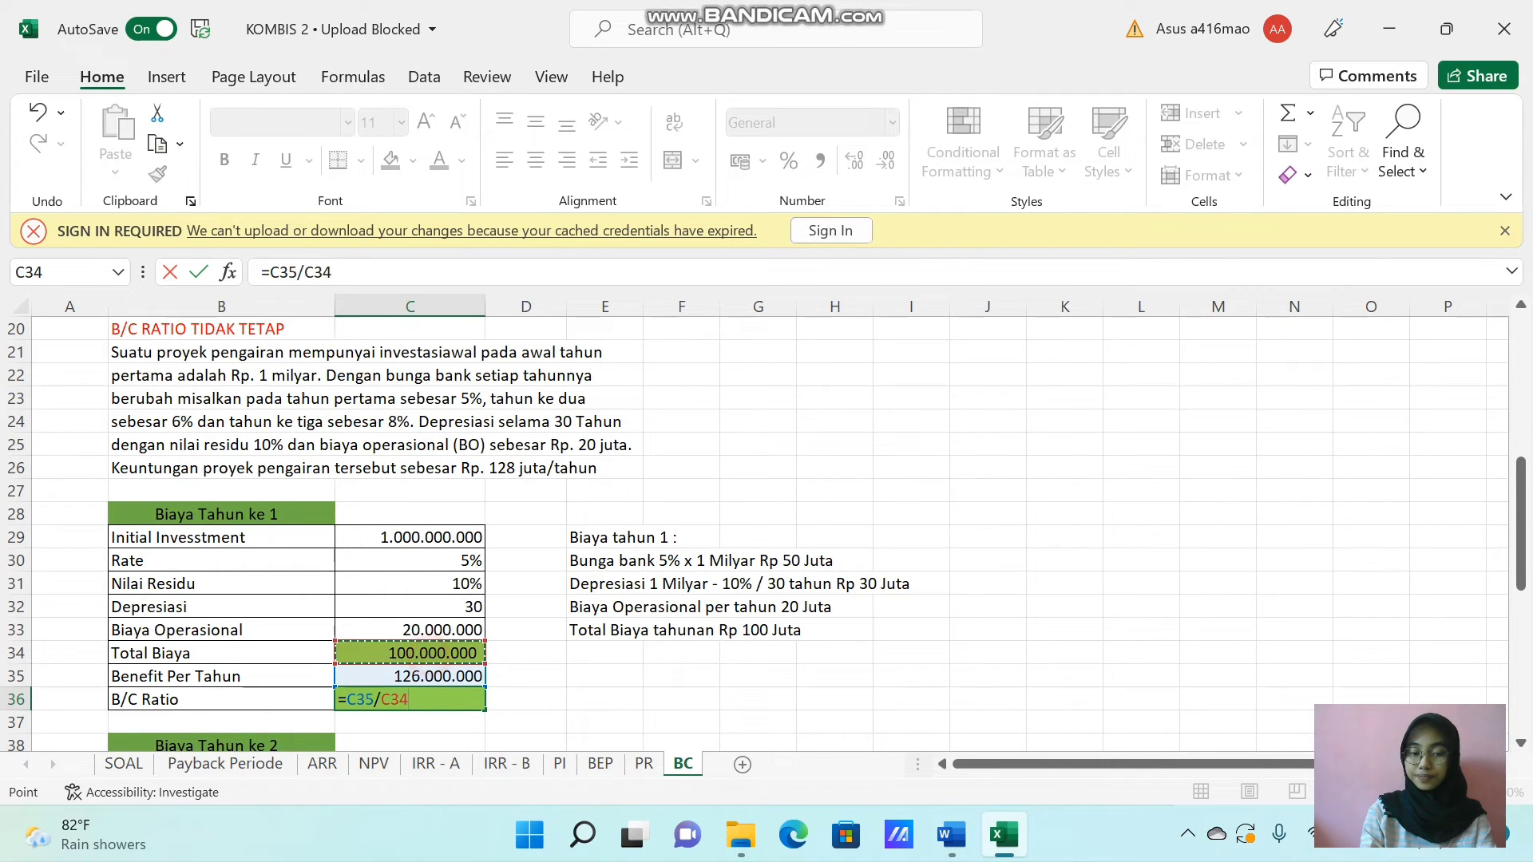
key("Return")
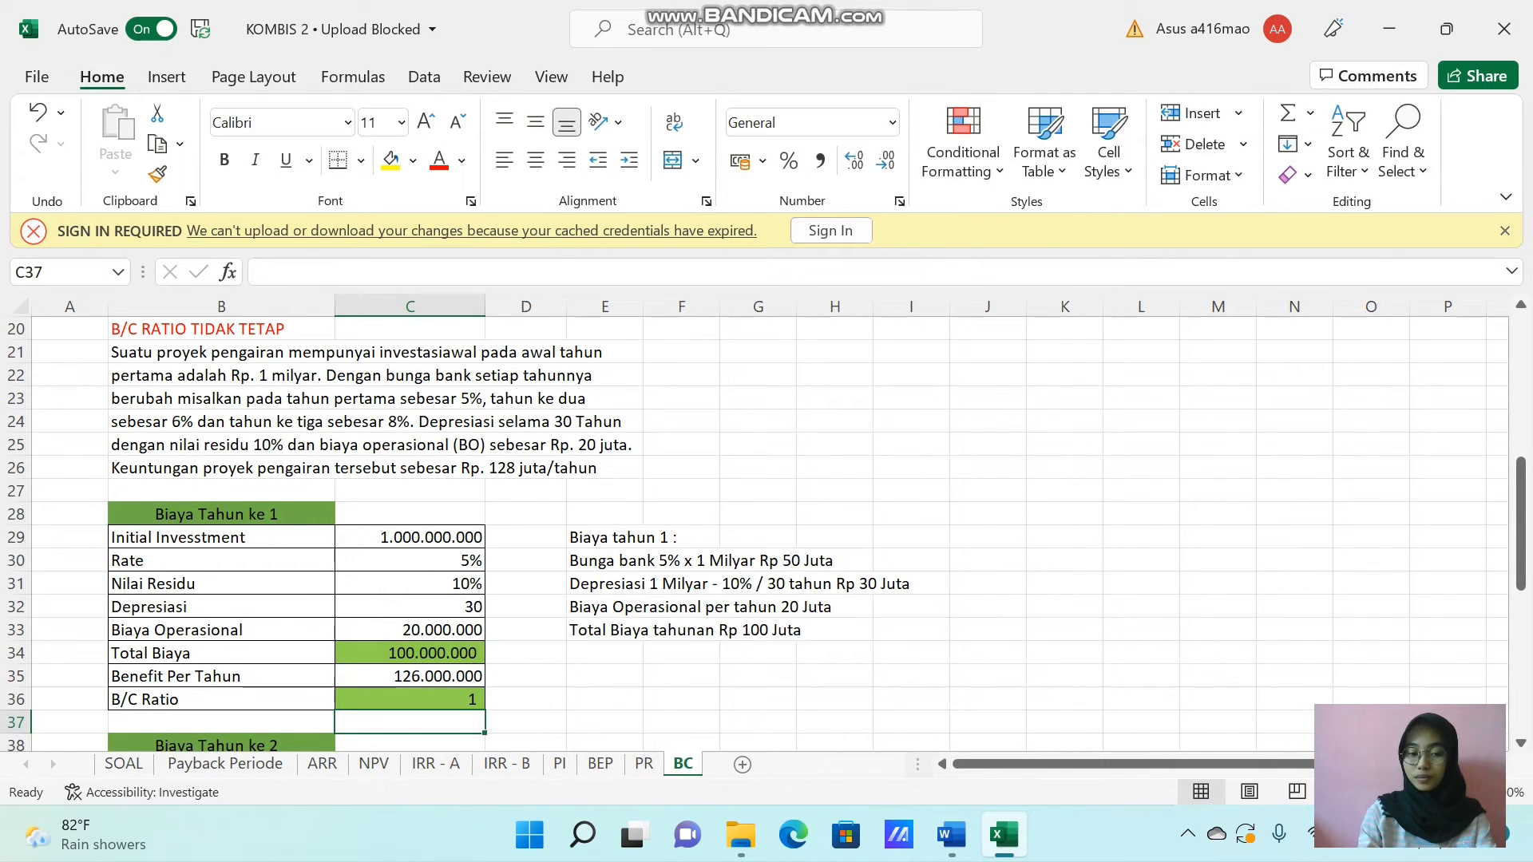
left_click(439, 697)
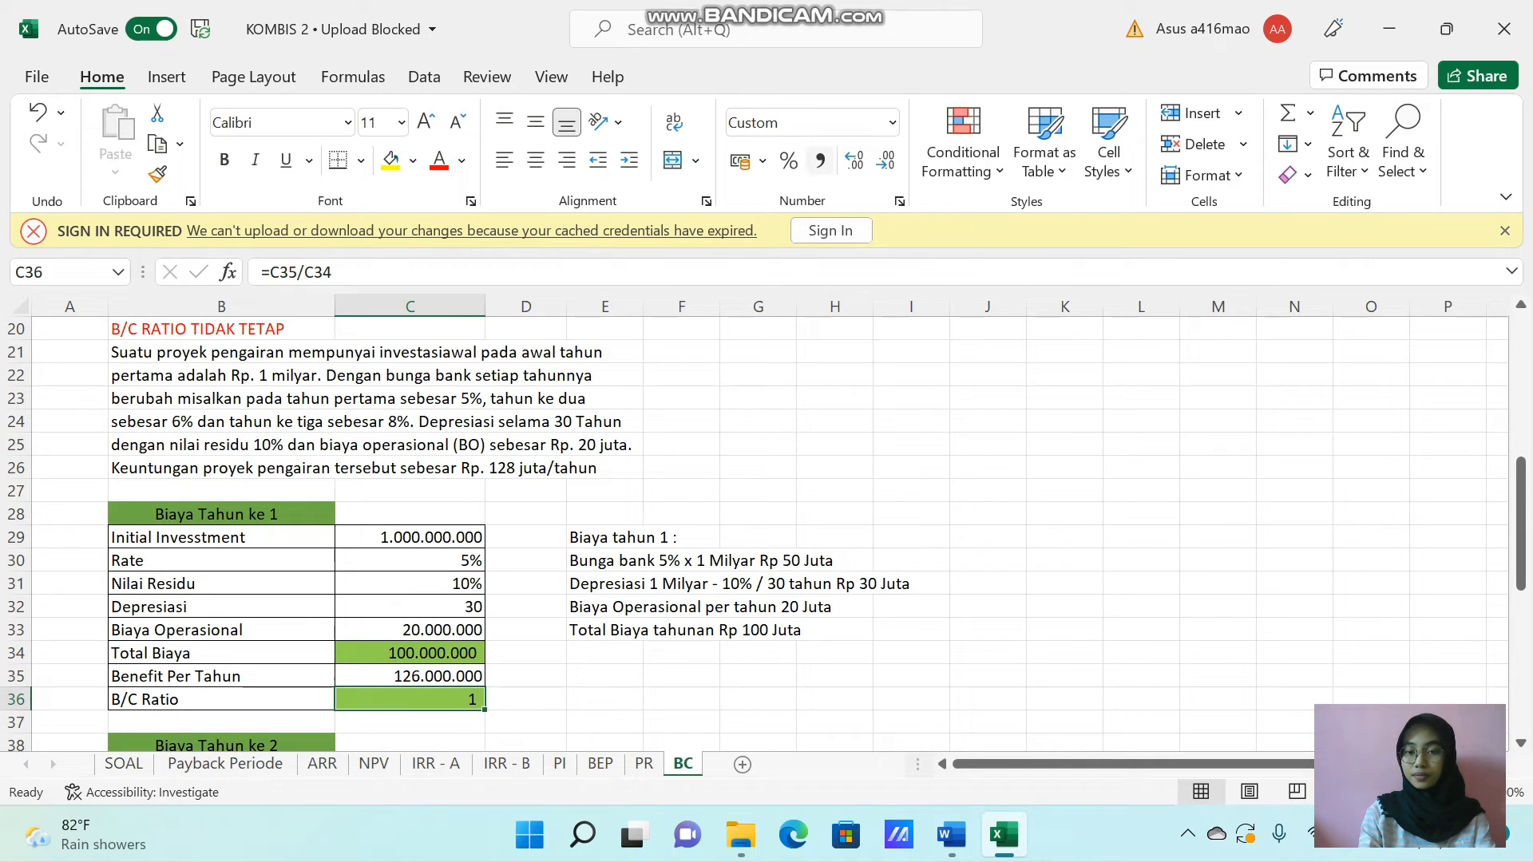
left_click(820, 162)
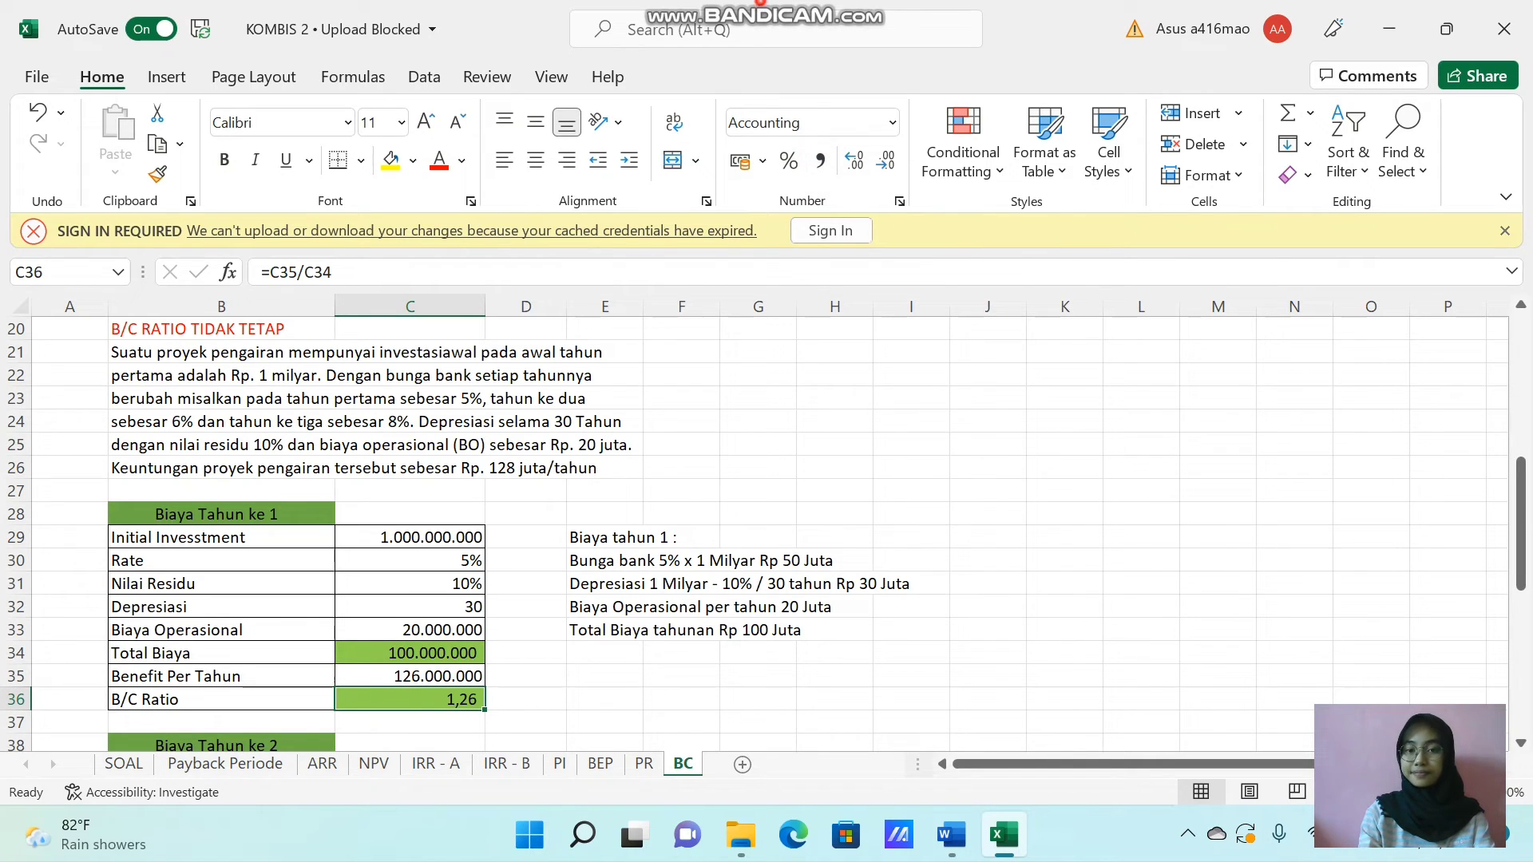
Calculate the year 2 Total Biaya in C44 as interest plus depreciation after residual value plus operating cost, using =(C39*C40)+(C39-(C39*C41))/C42+C43.
mouse_move(761, 4)
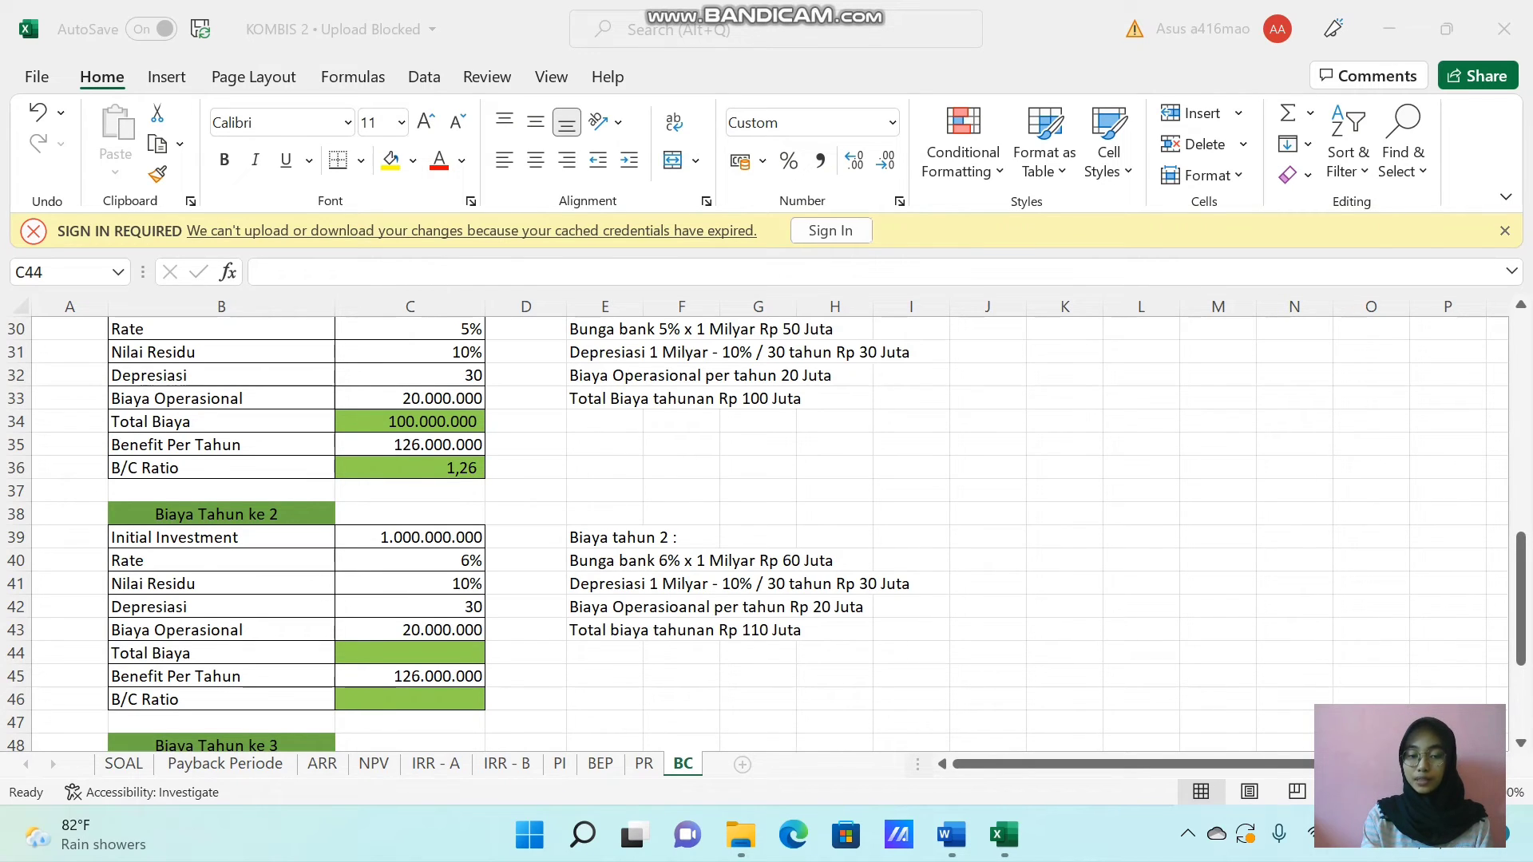
left_click(413, 651)
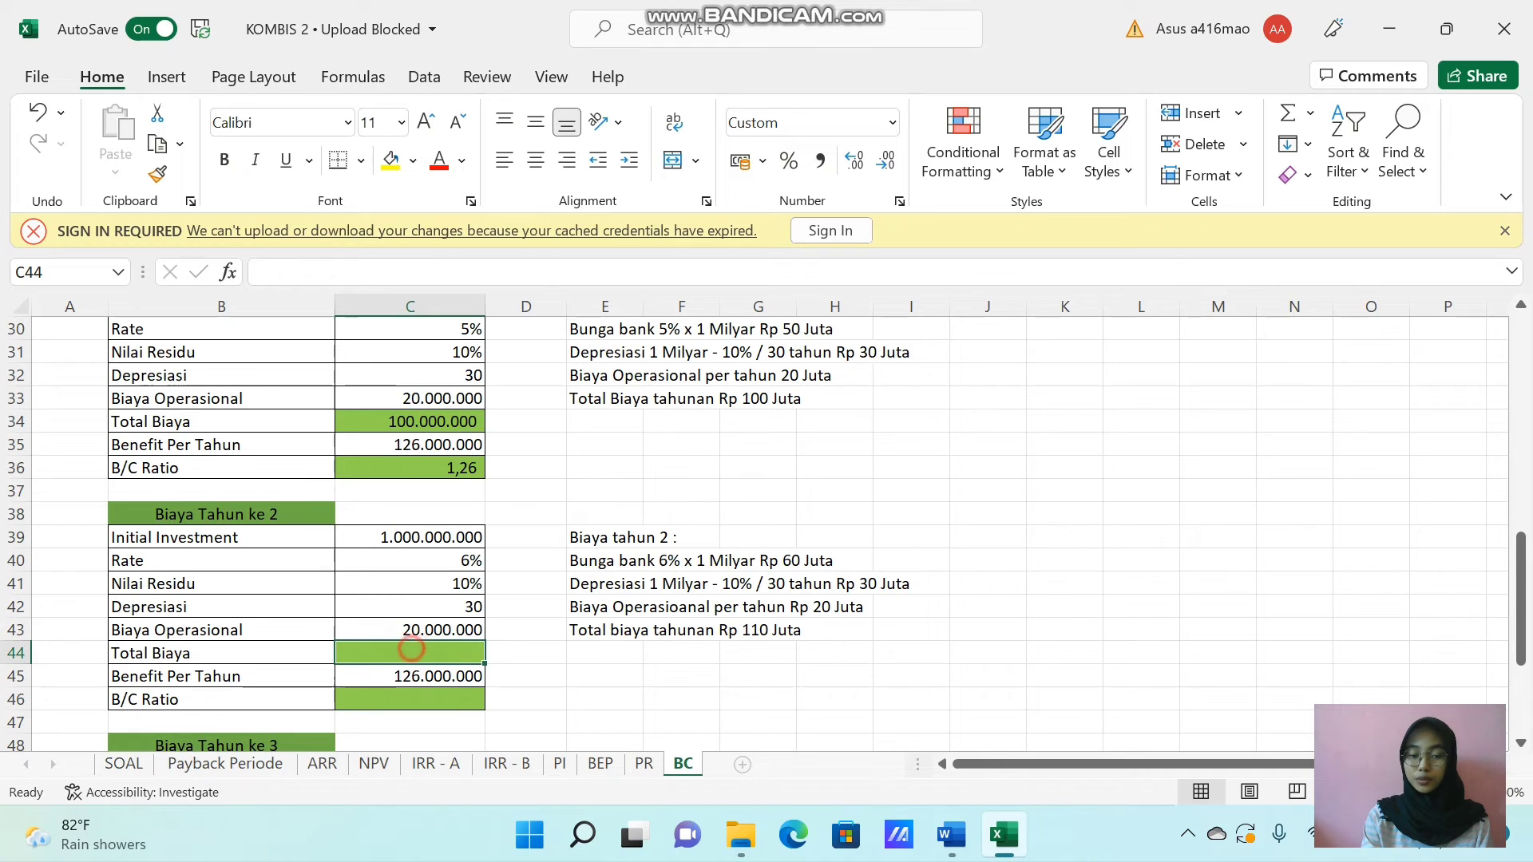
type("=")
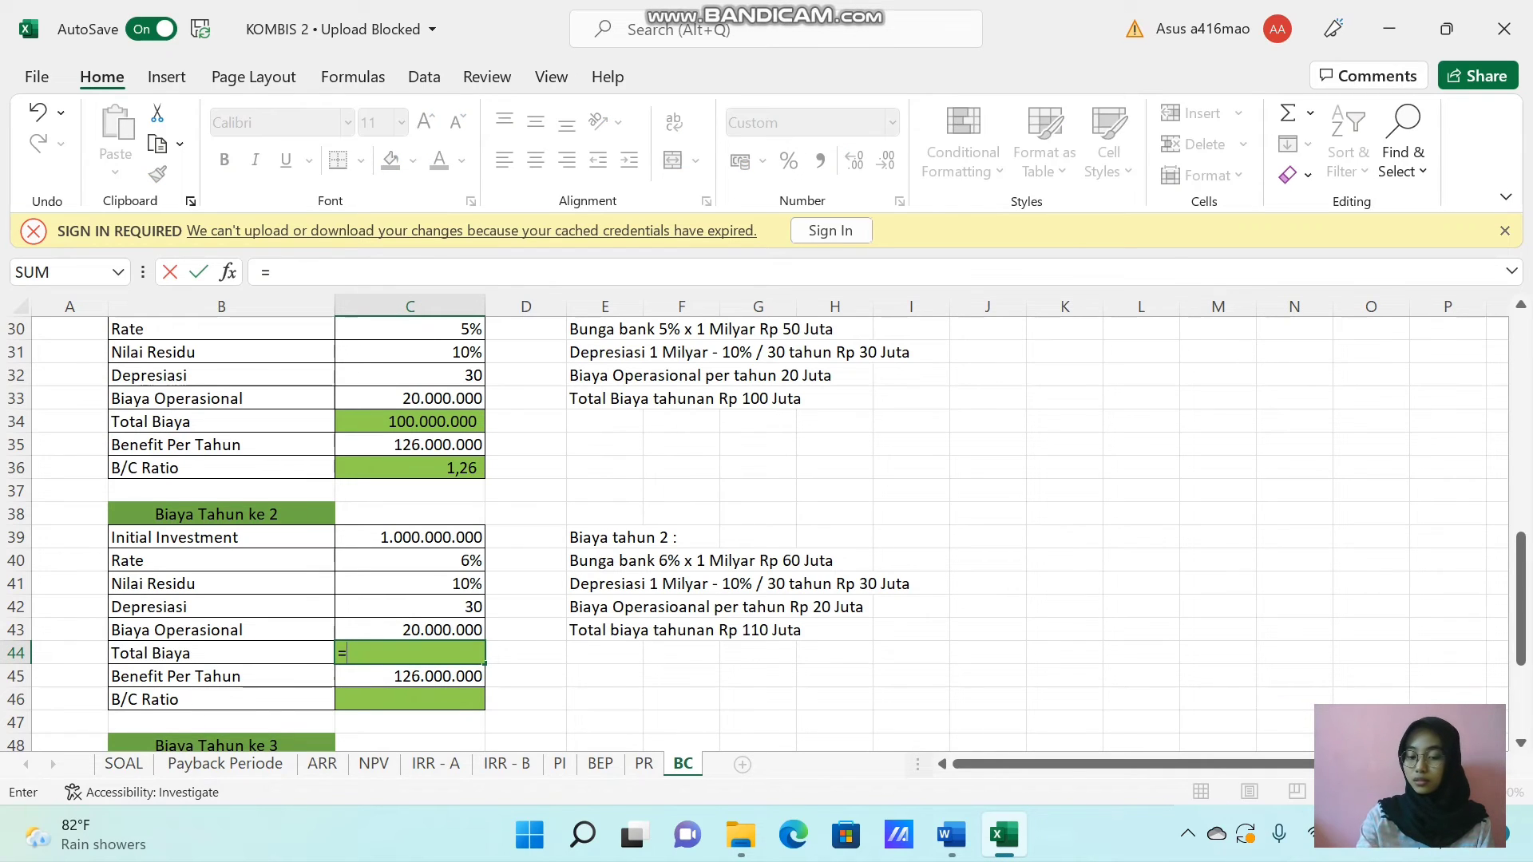
type("(")
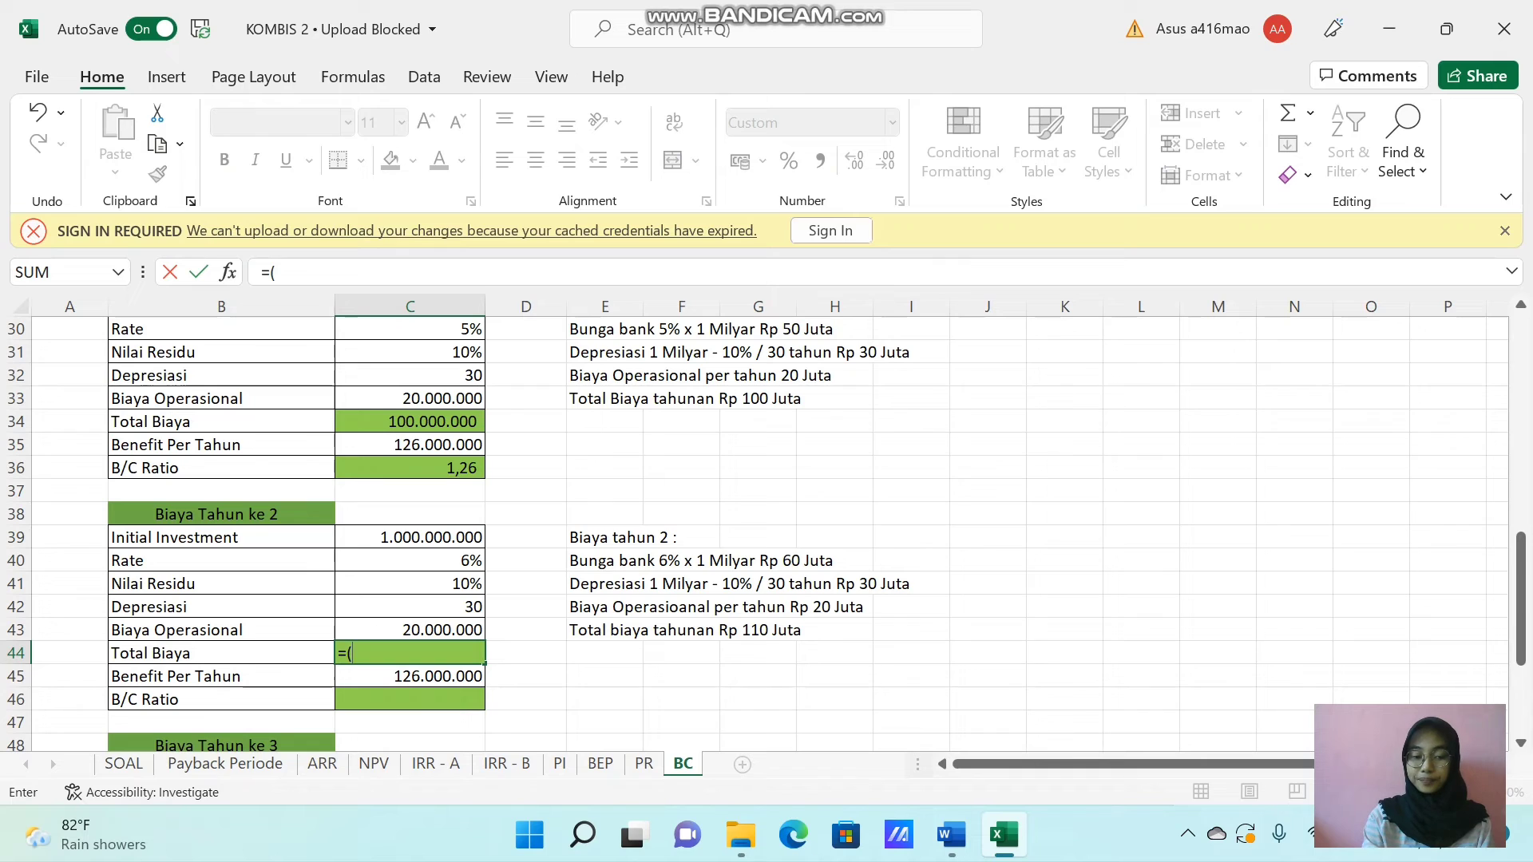
left_click(409, 537)
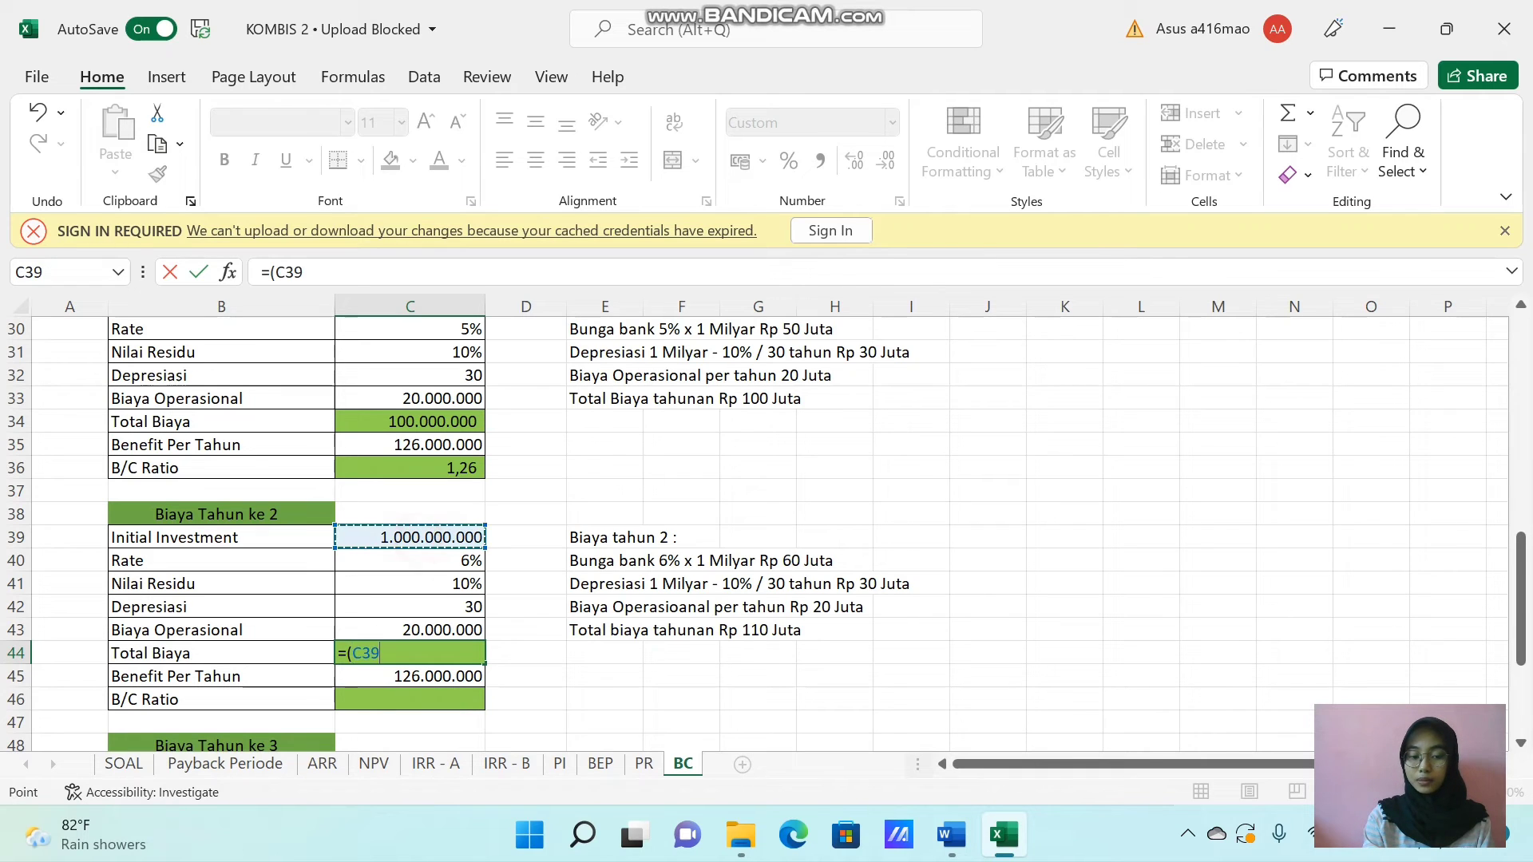
type("*")
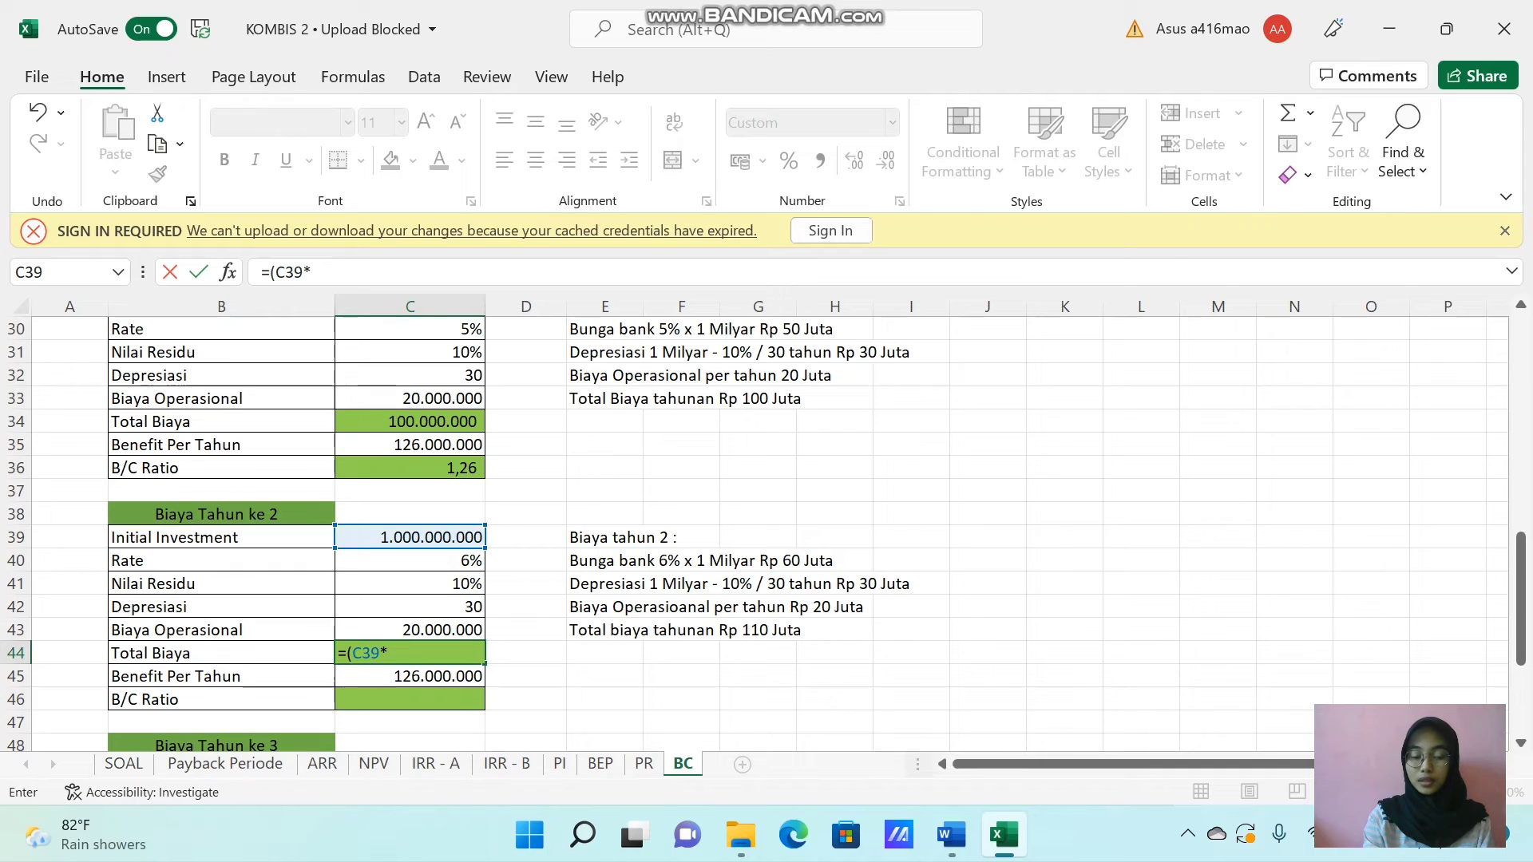
left_click(434, 563)
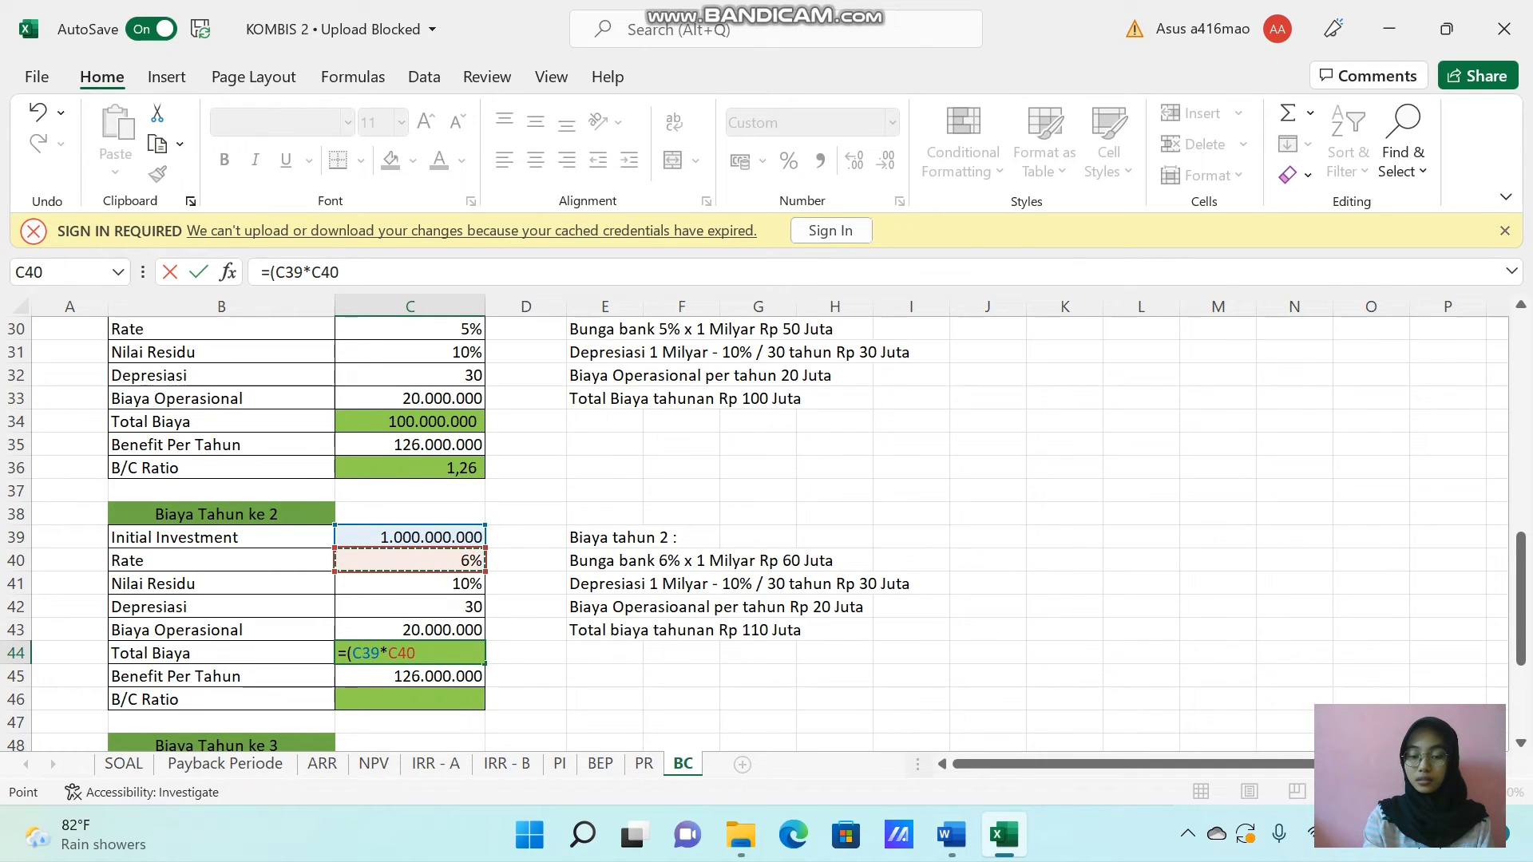
type(")")
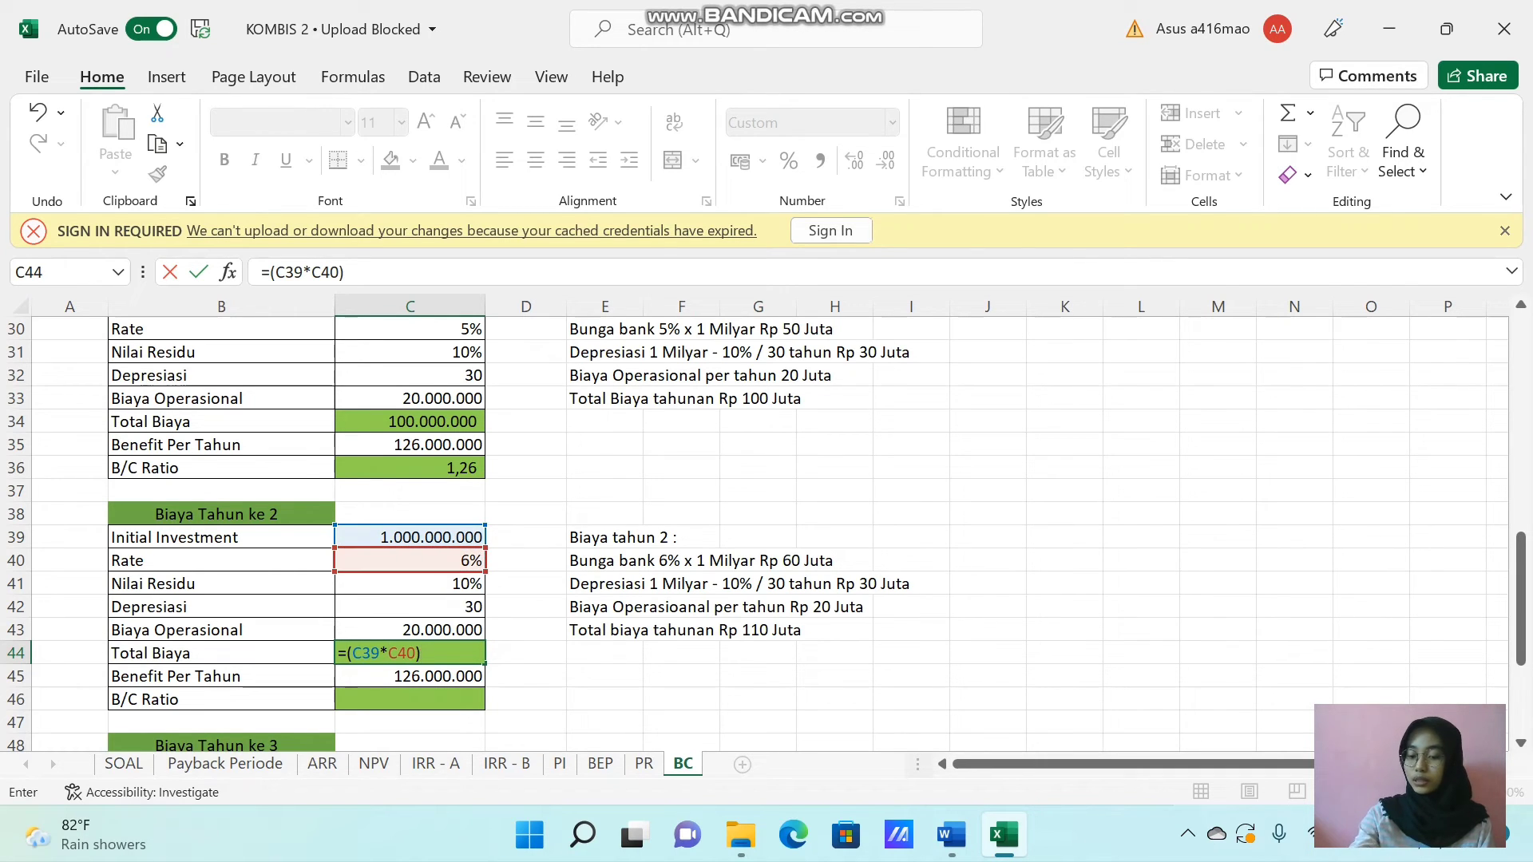
type("+")
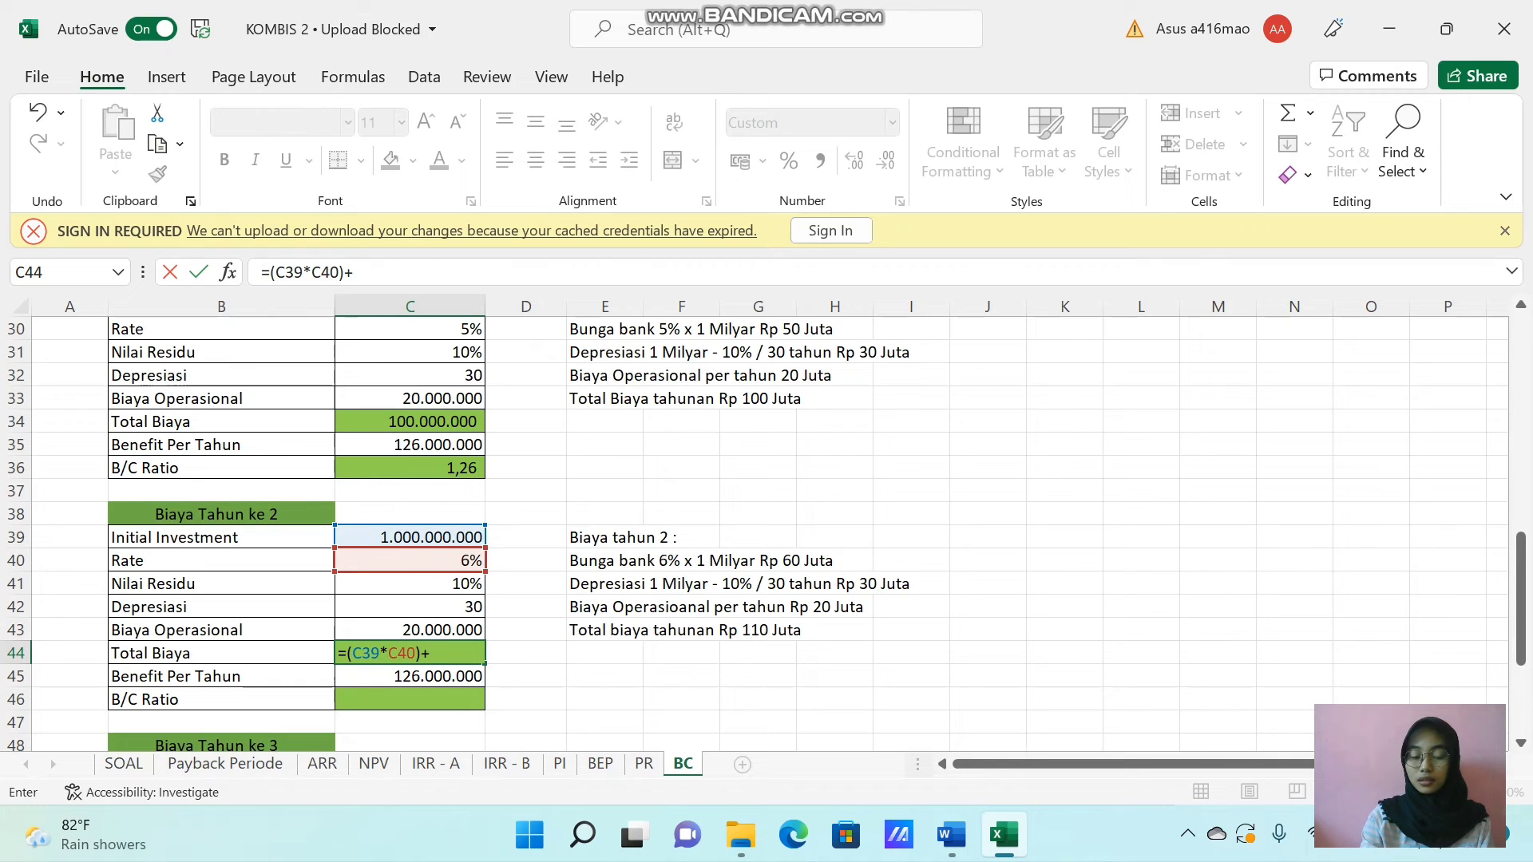
type("(")
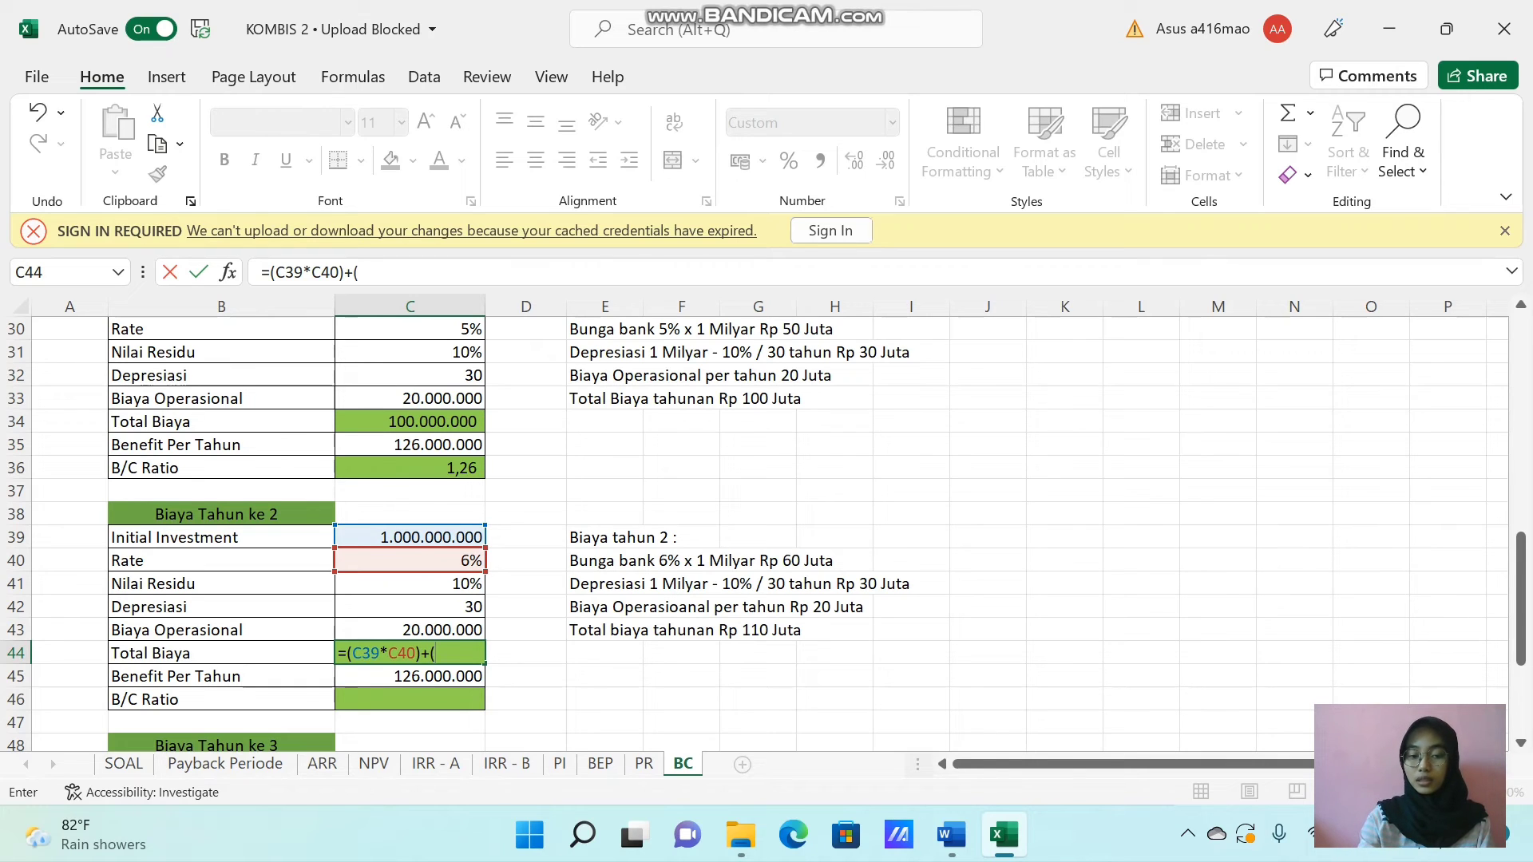
left_click(434, 537)
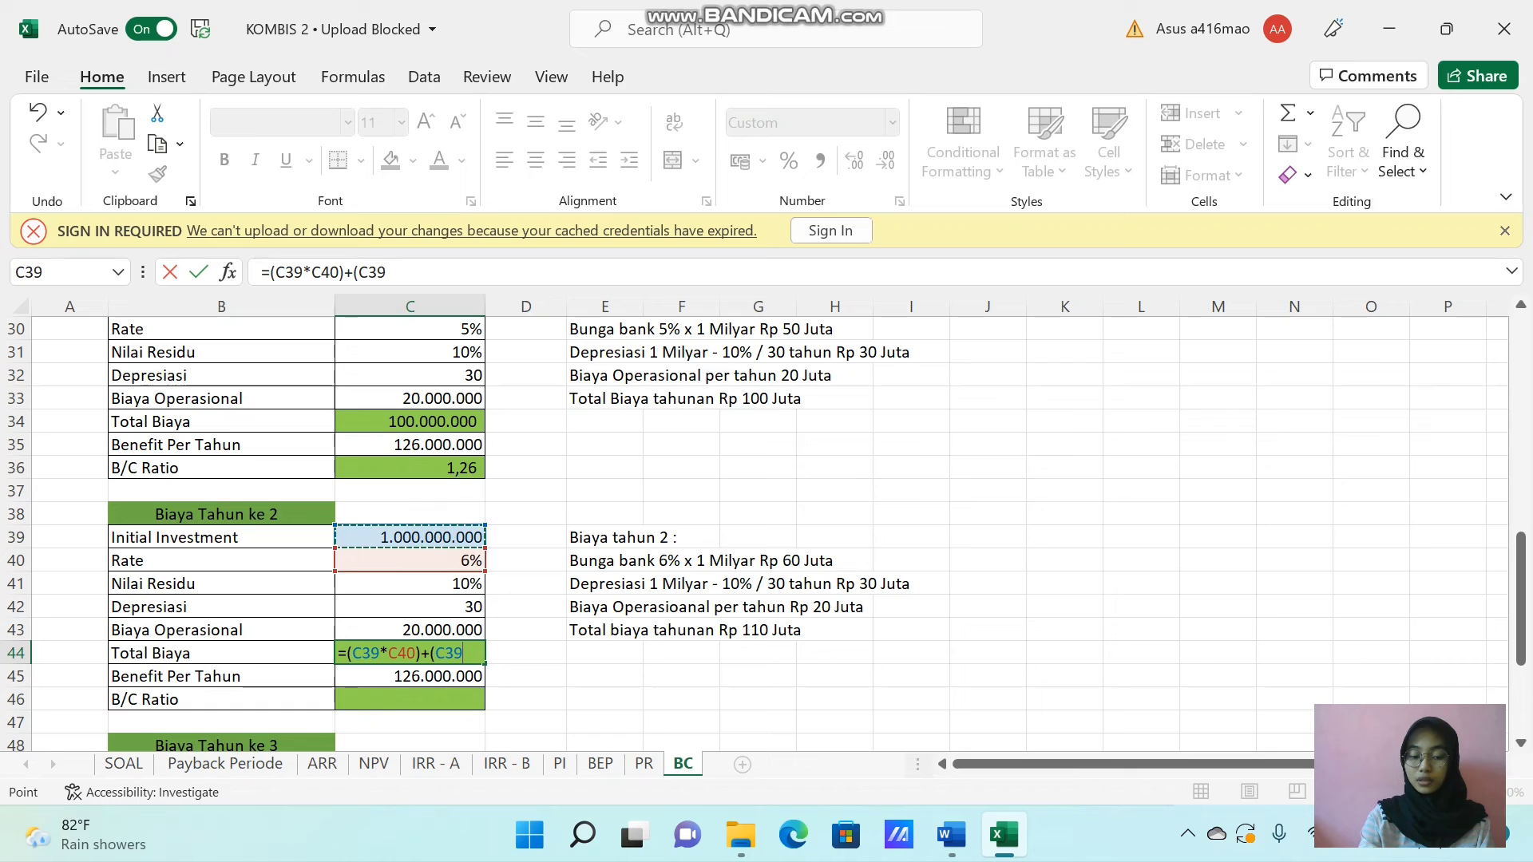
type("-")
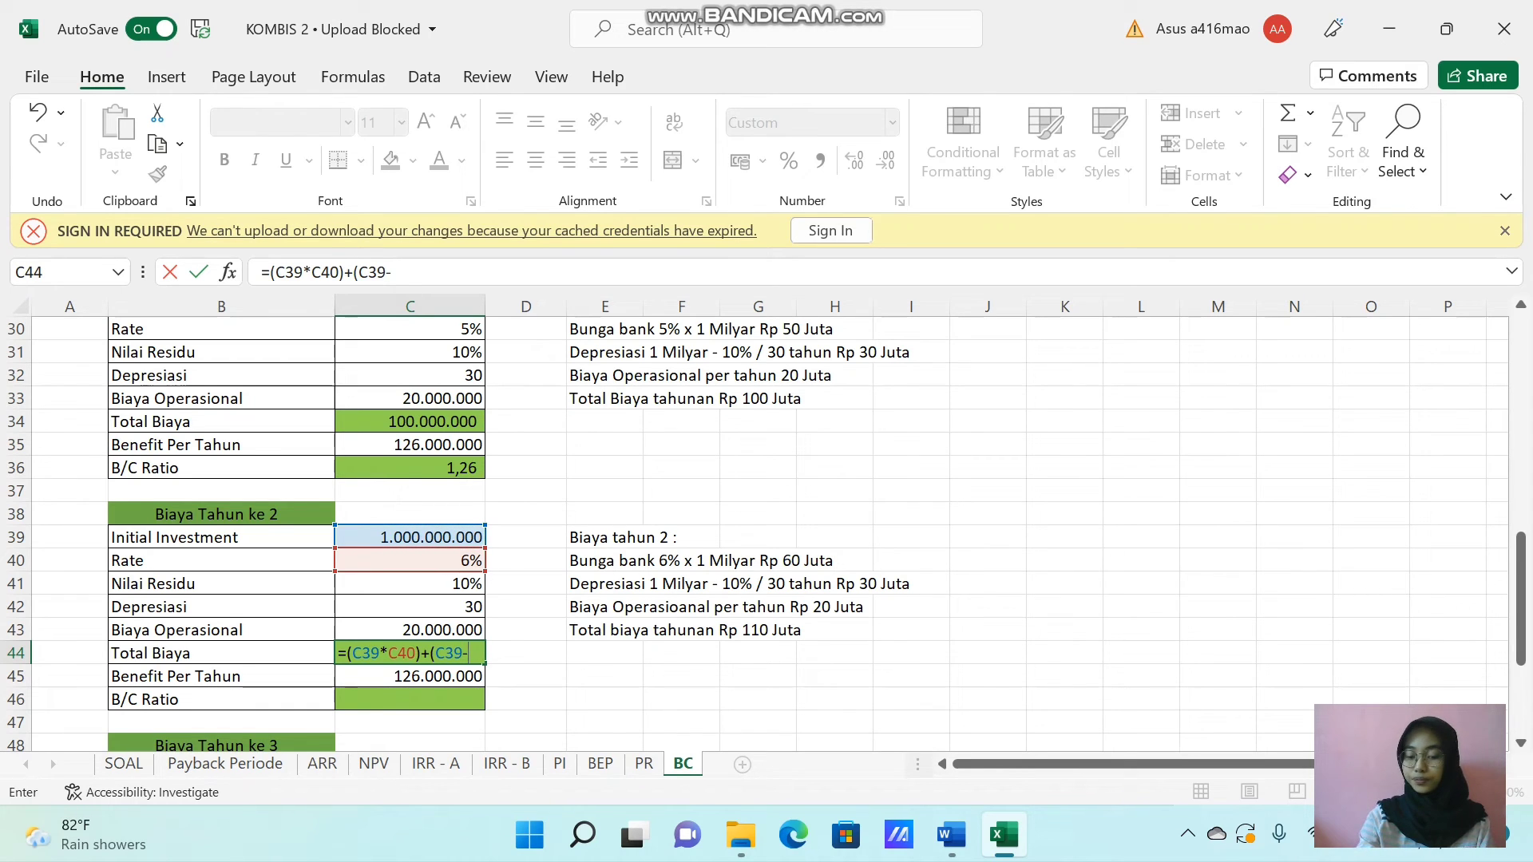
type("(")
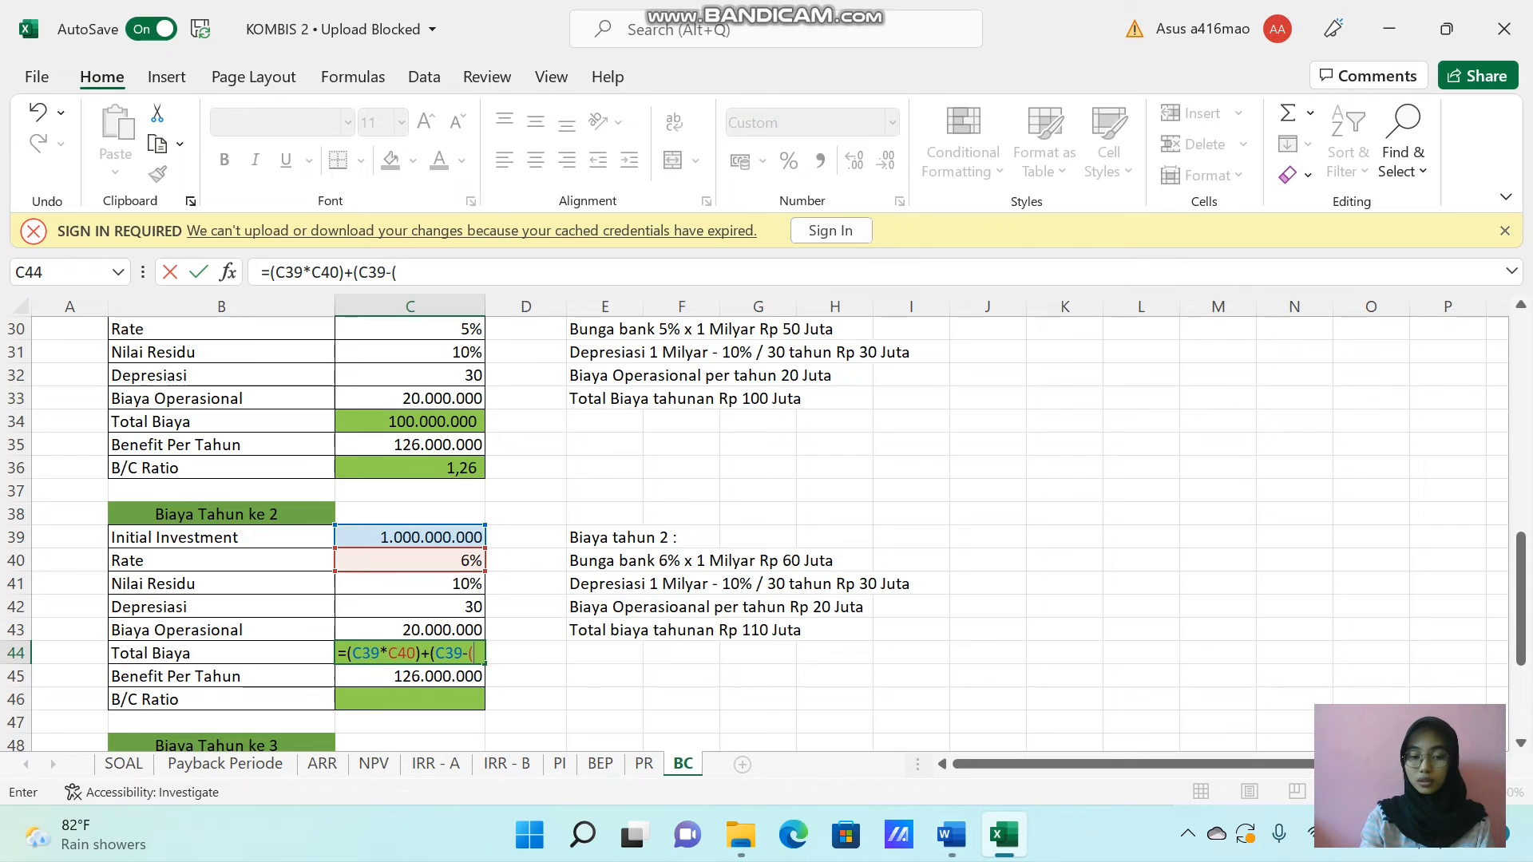
left_click(438, 536)
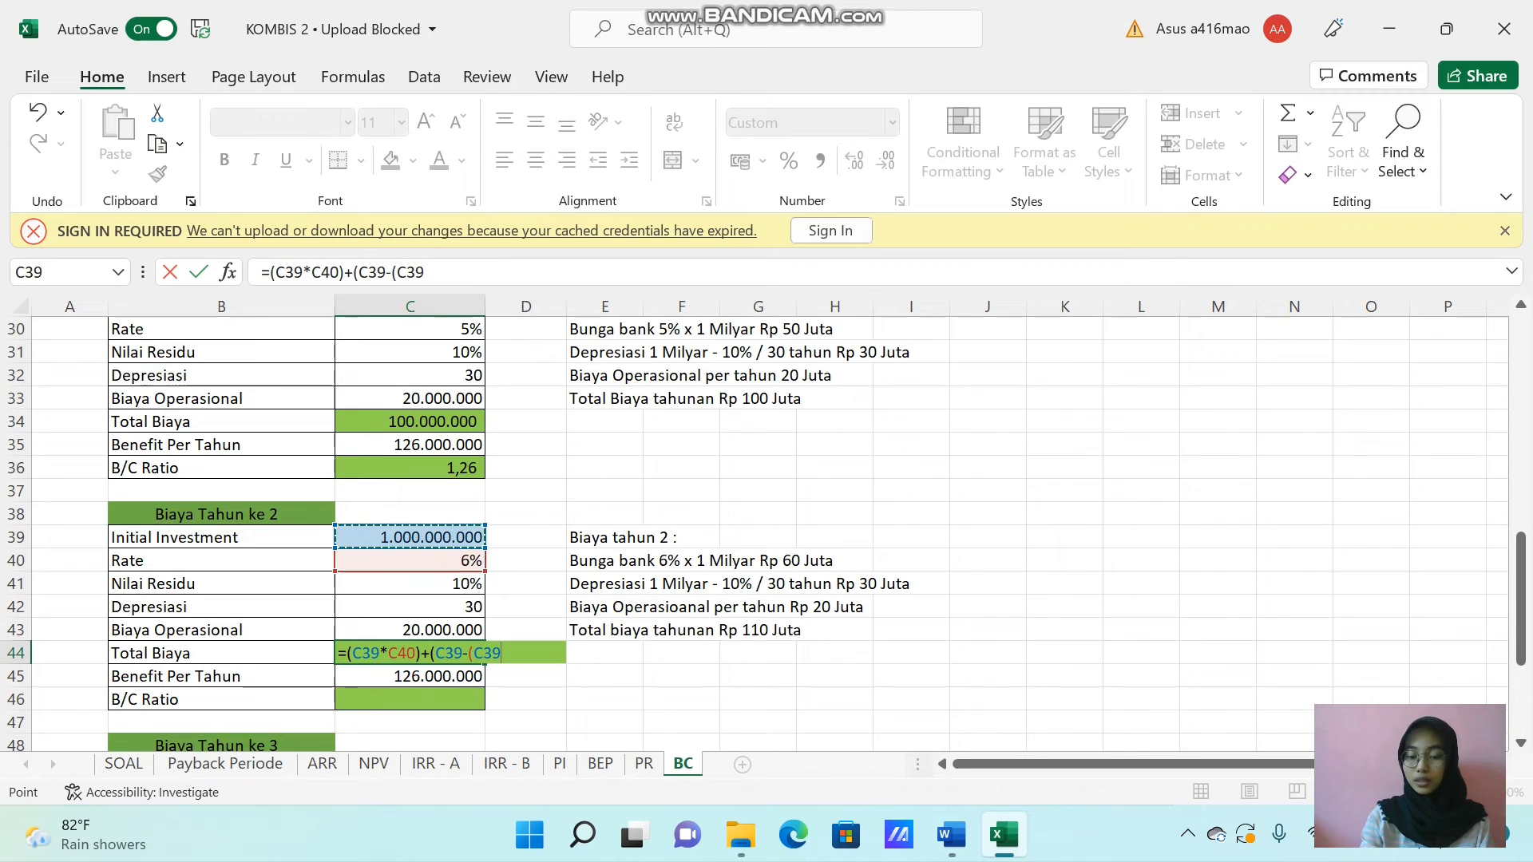
type("*")
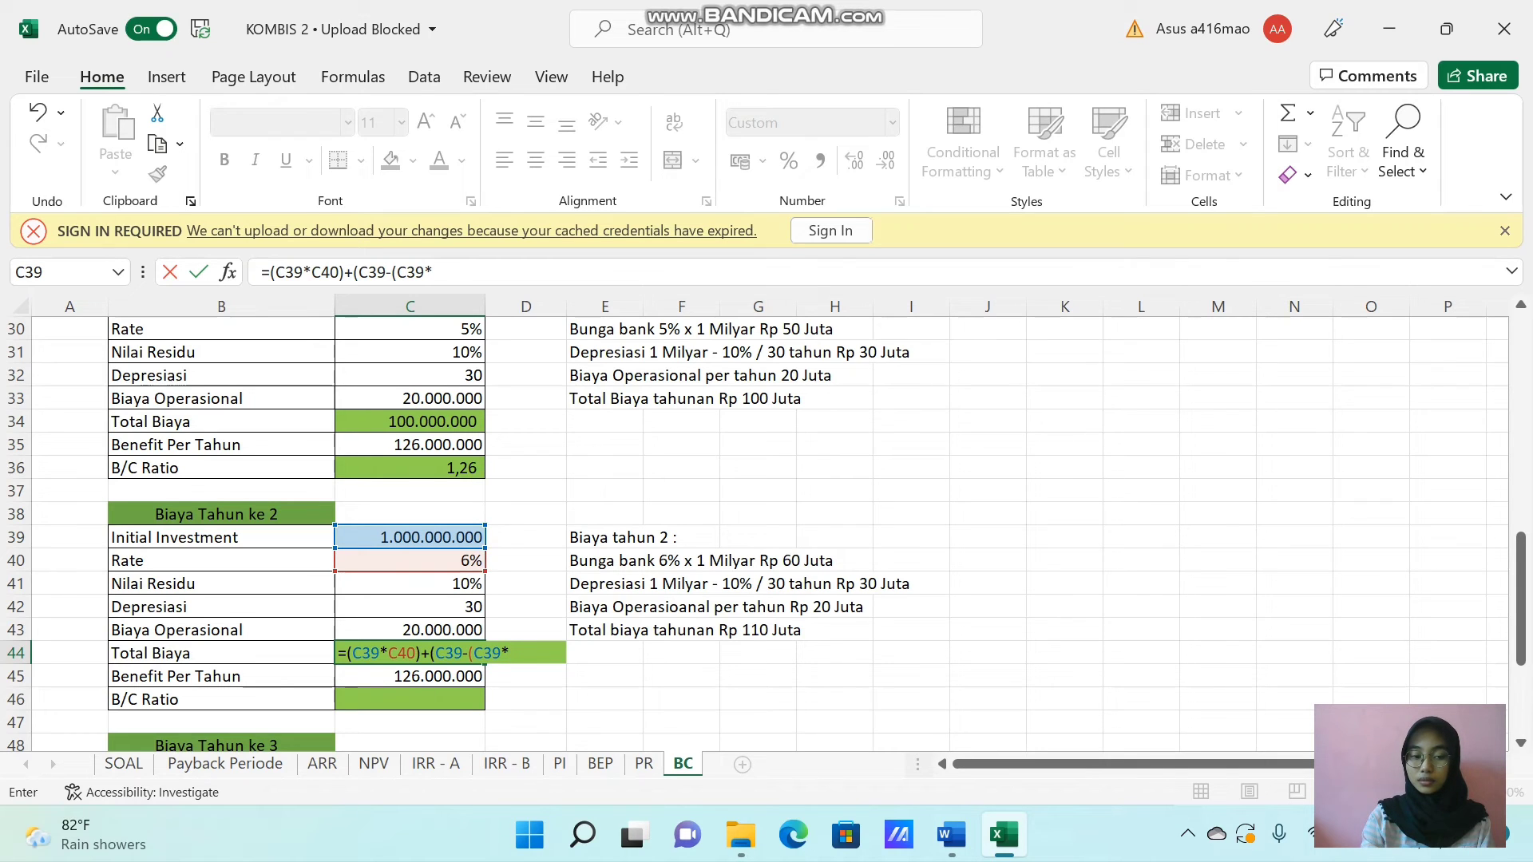
left_click(427, 584)
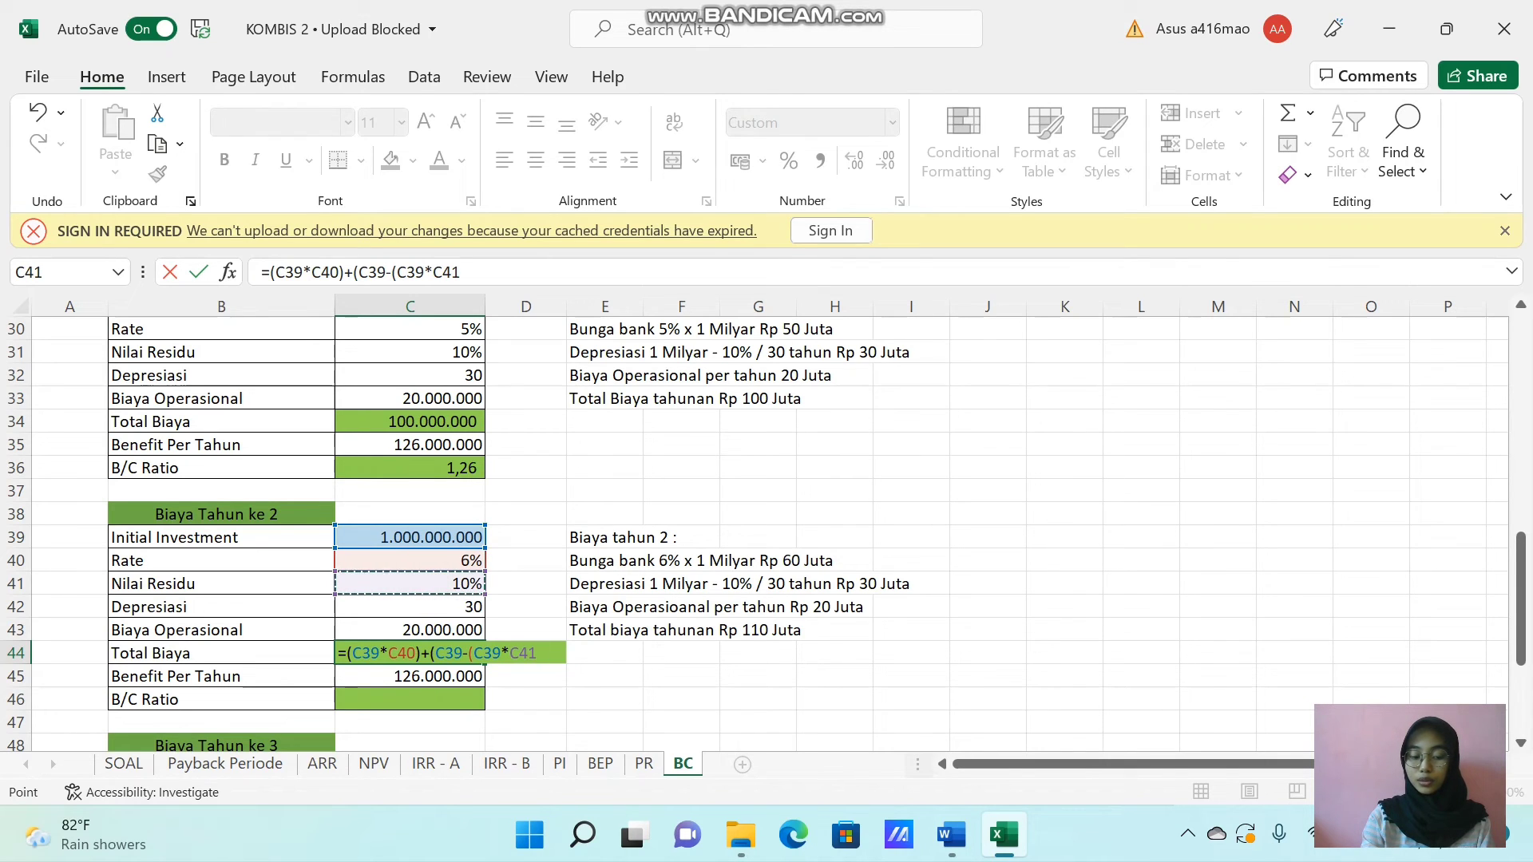
type("))")
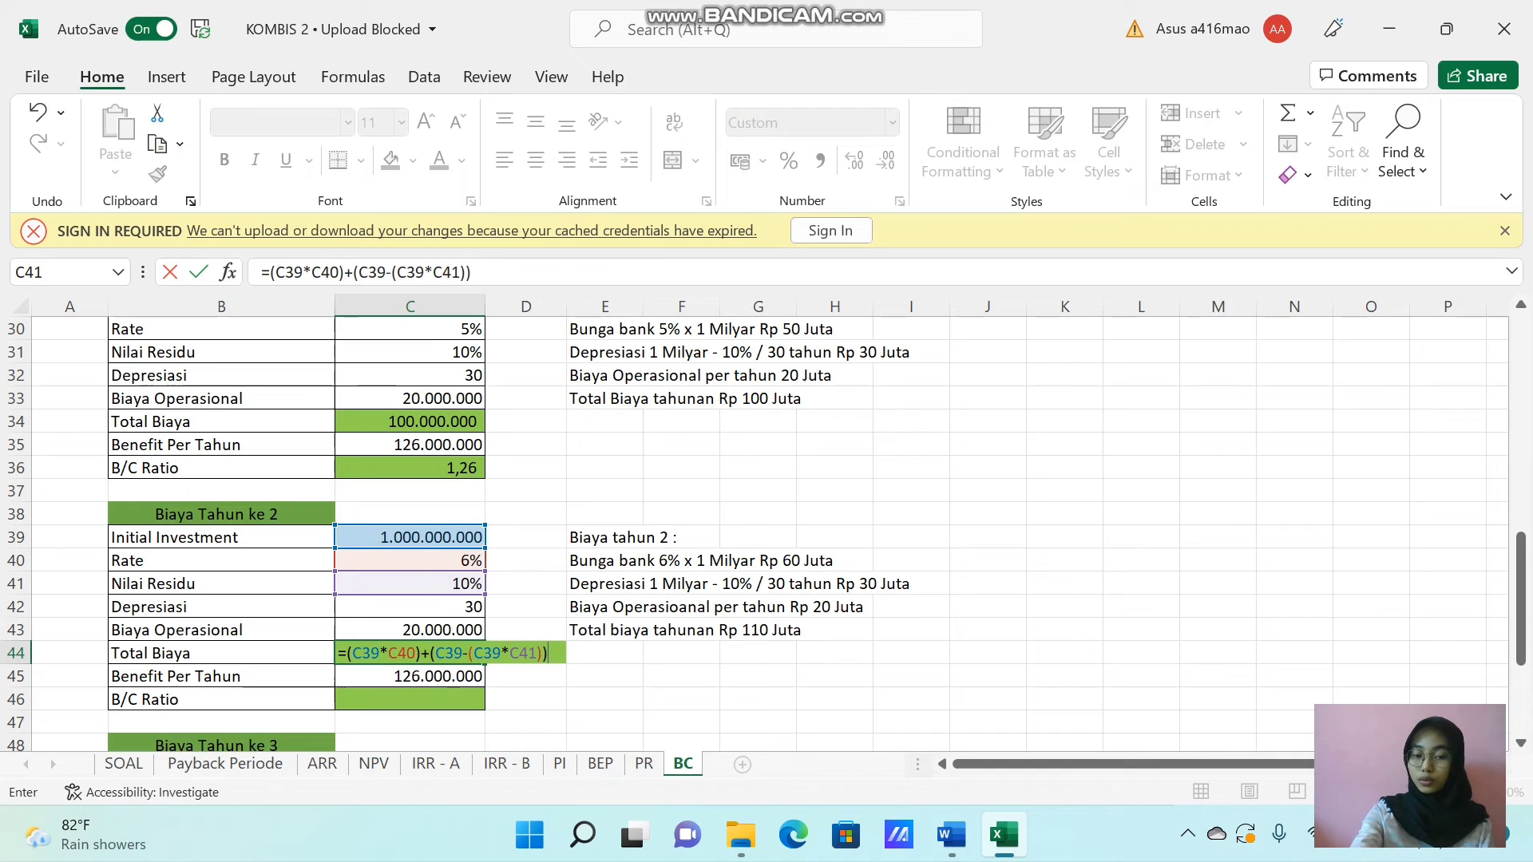
type("/")
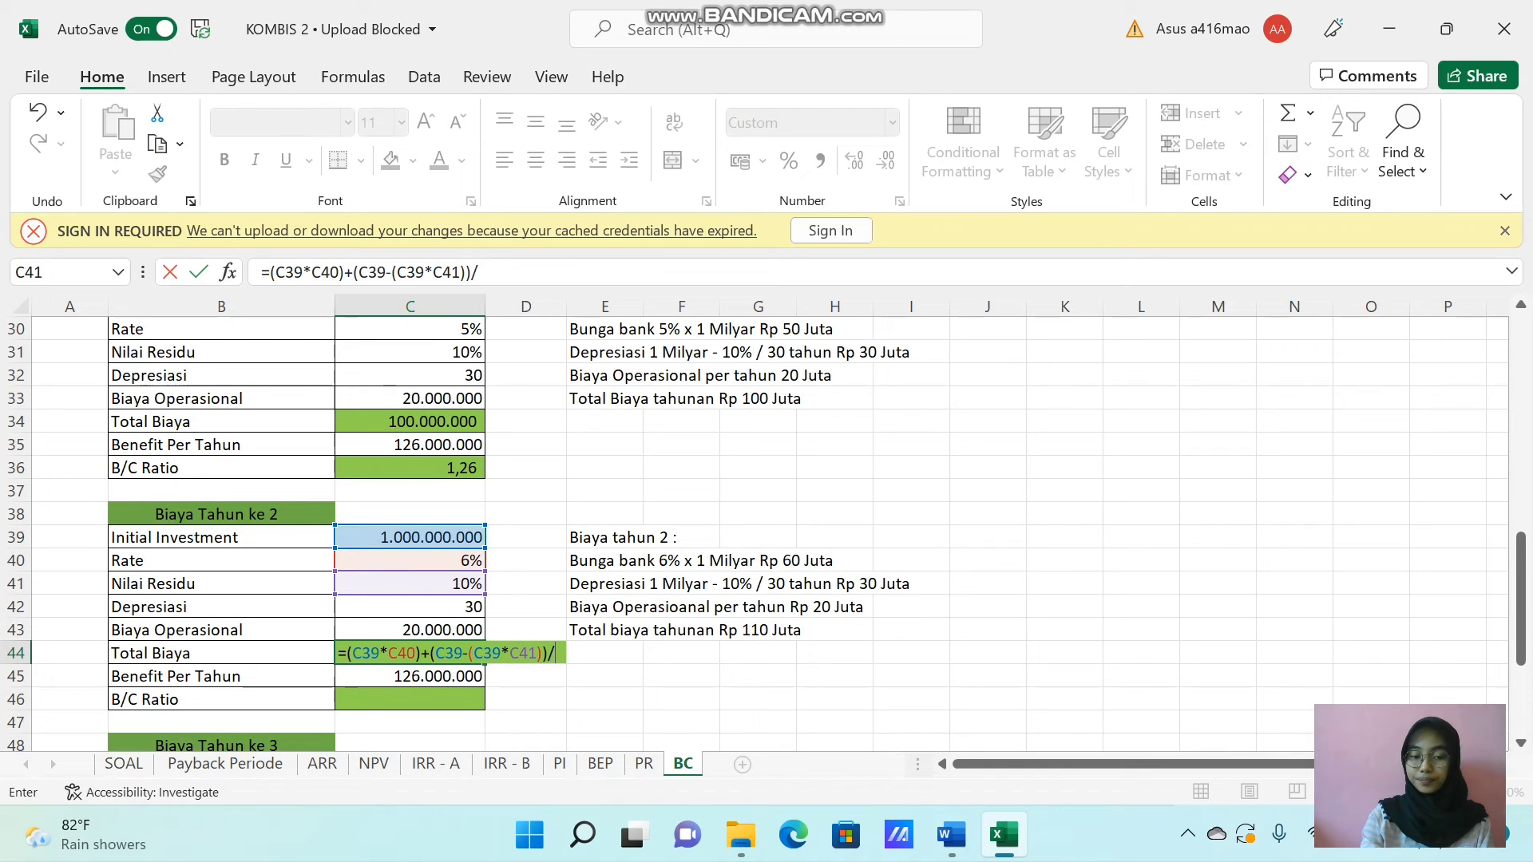
left_click(421, 610)
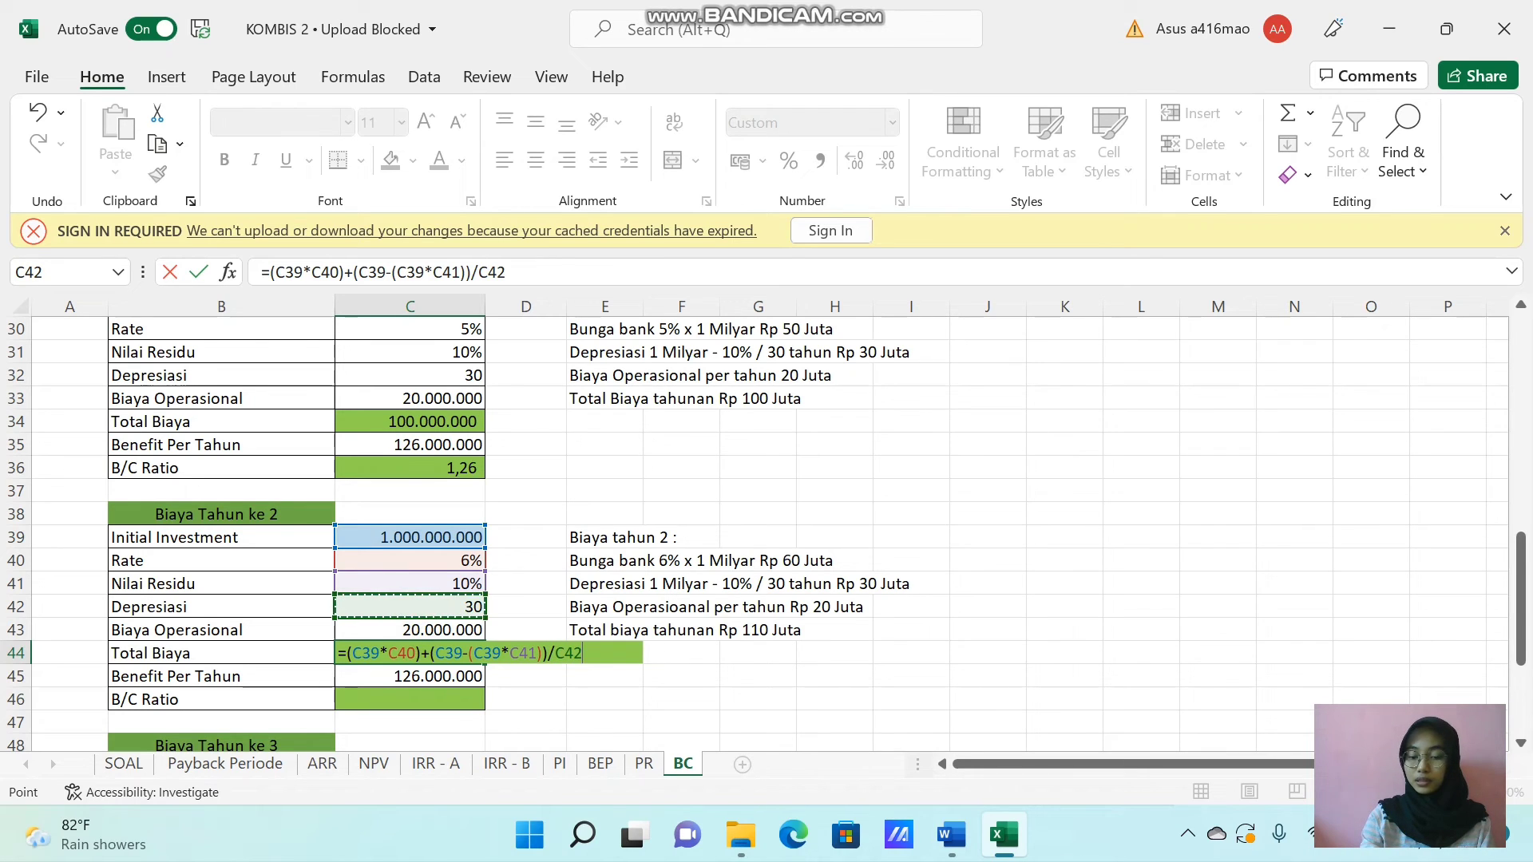
type("+")
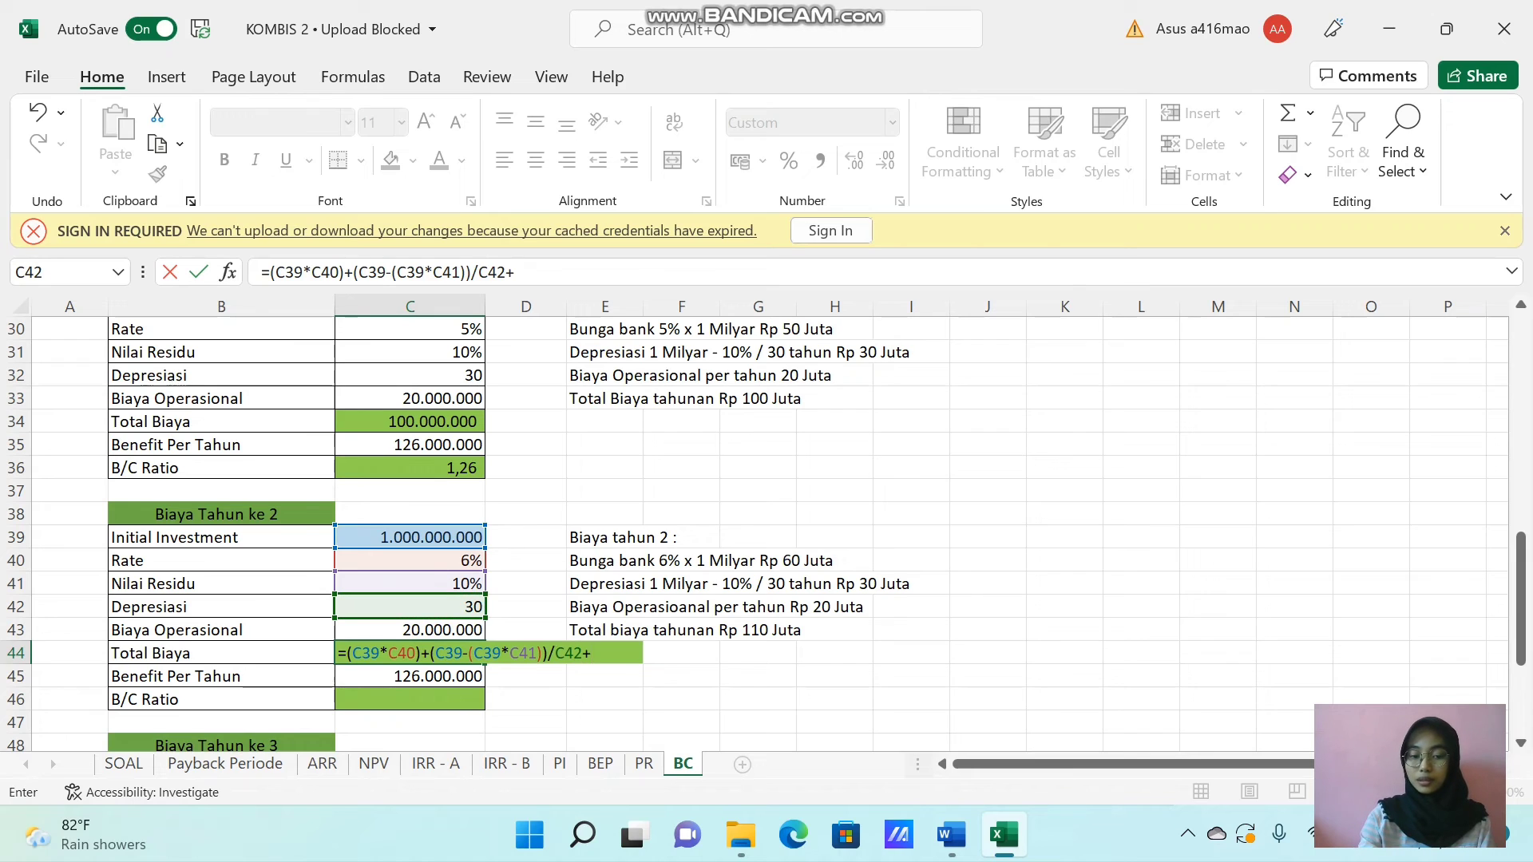
left_click(409, 629)
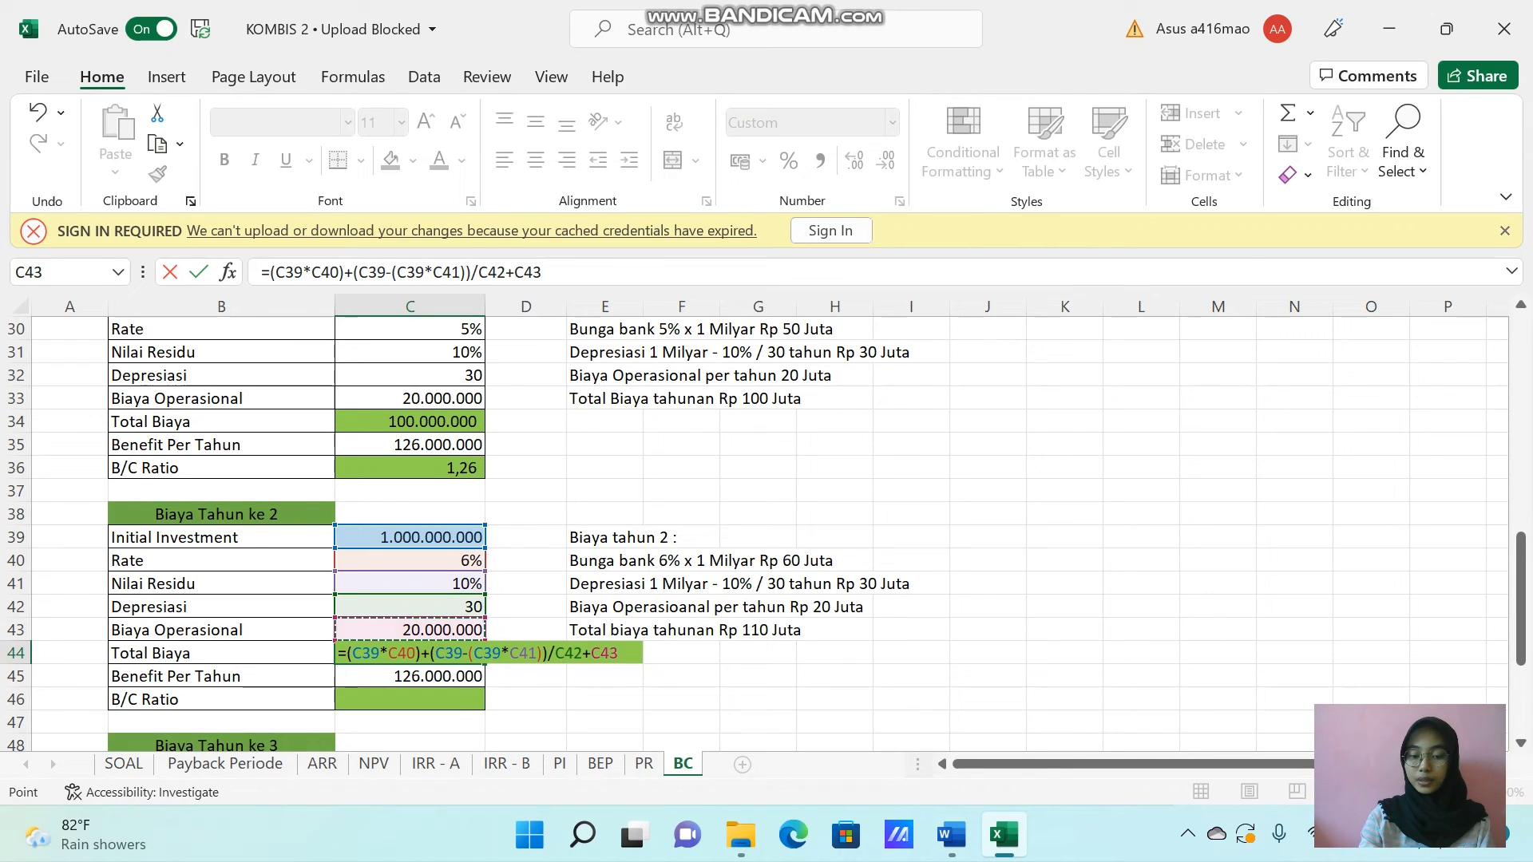
key("Return")
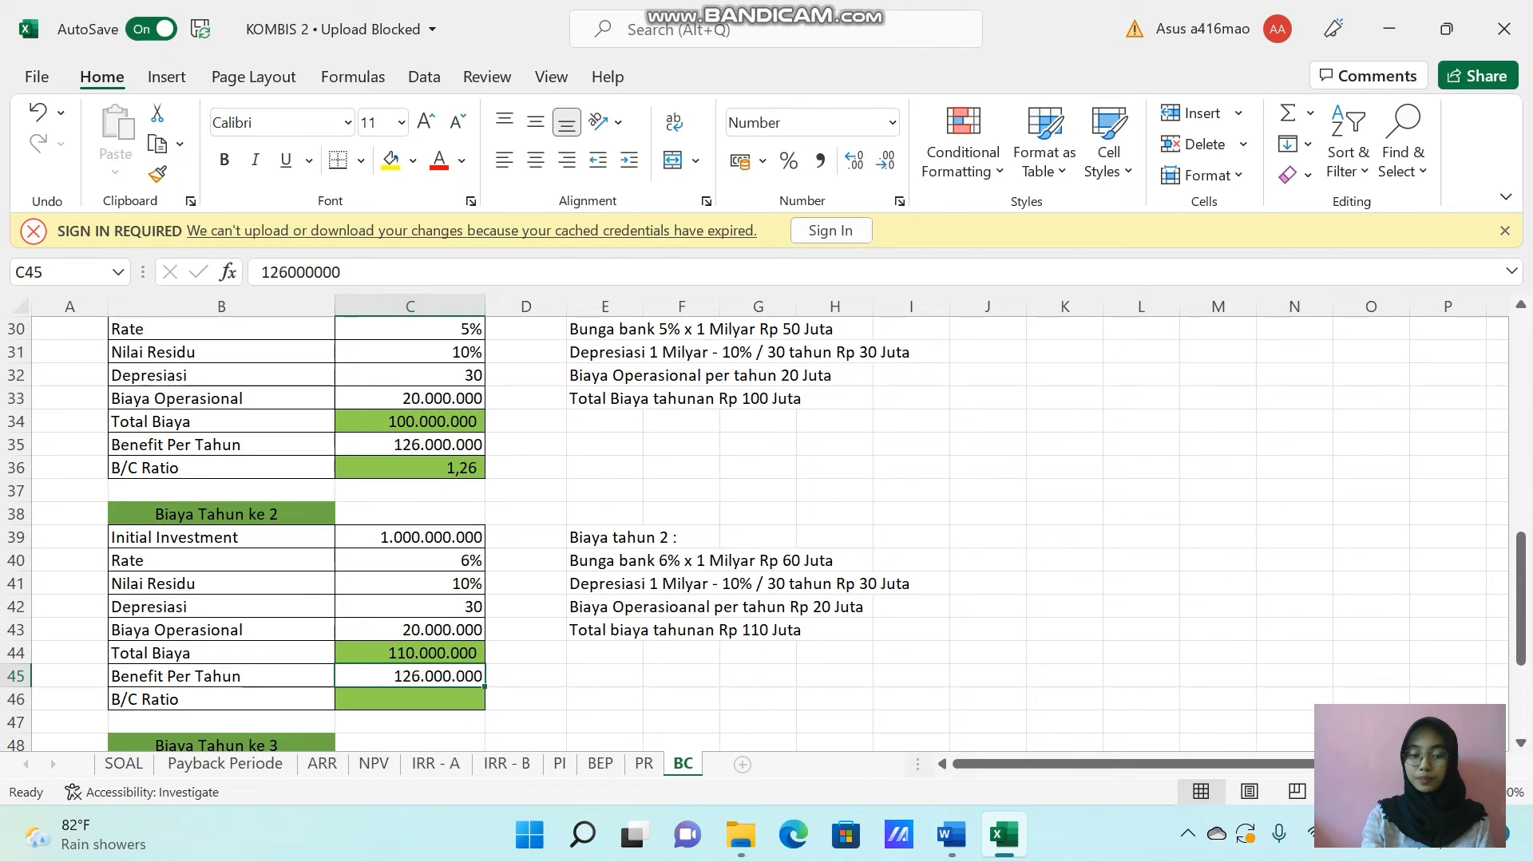
Calculate the year 2 B/C Ratio in C46 as Benefit Per Tahun divided by Total Biaya, using =C45/C44.
left_click(398, 697)
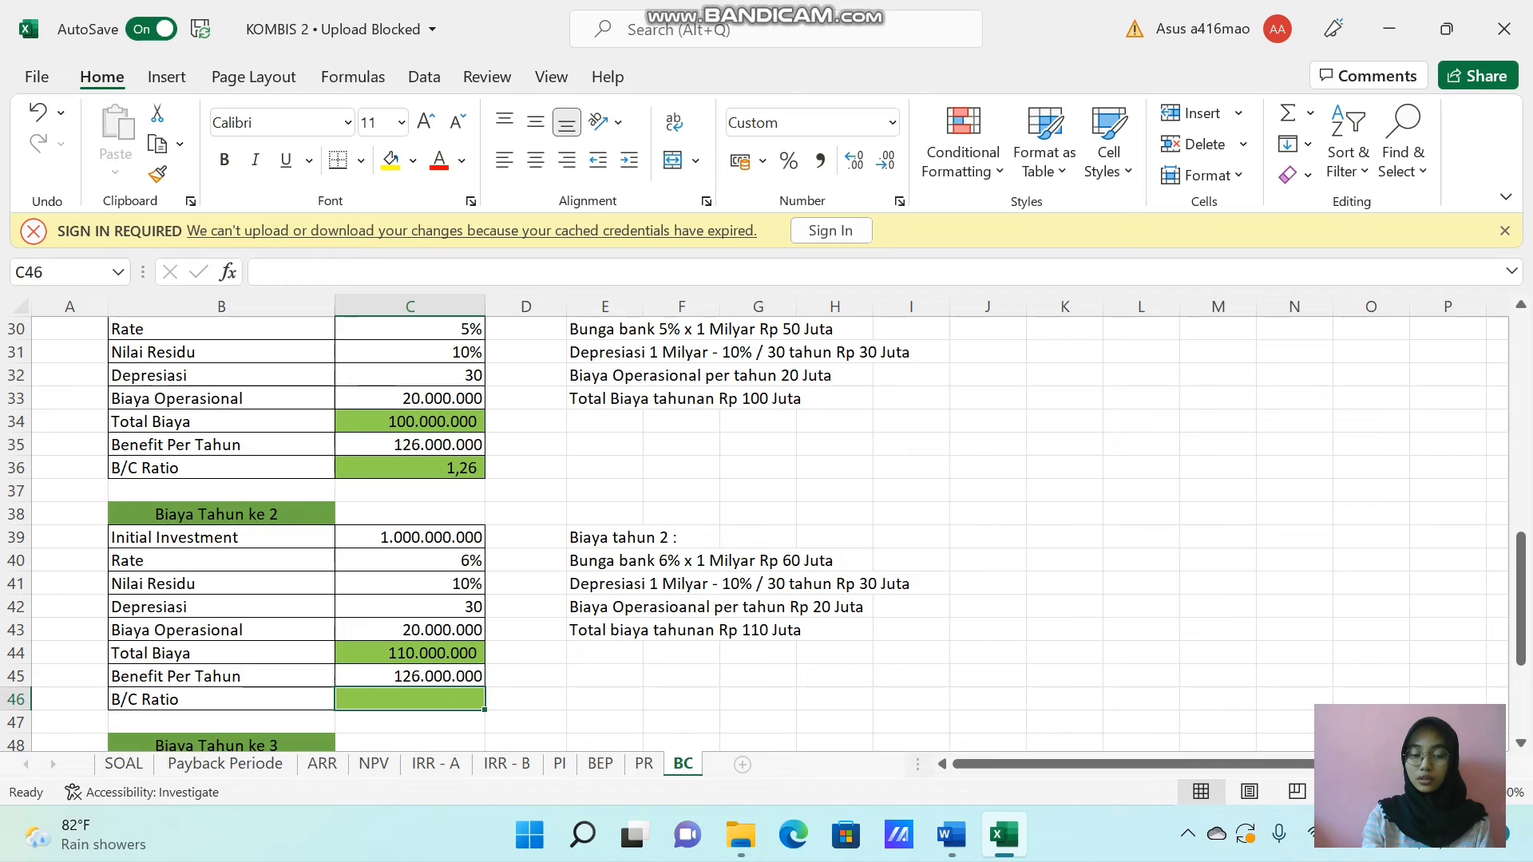
type("=")
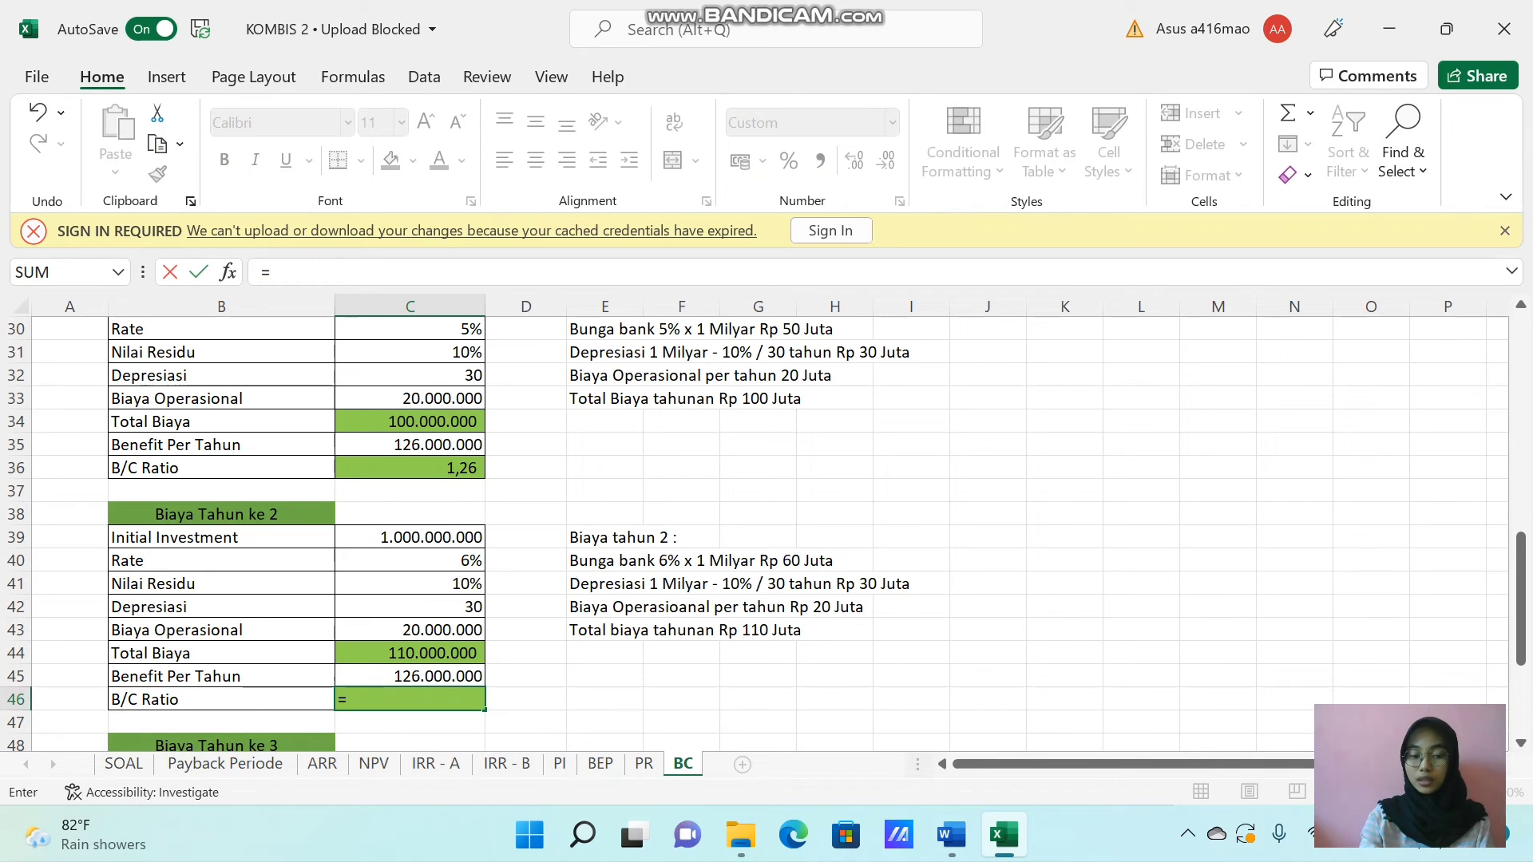
left_click(409, 675)
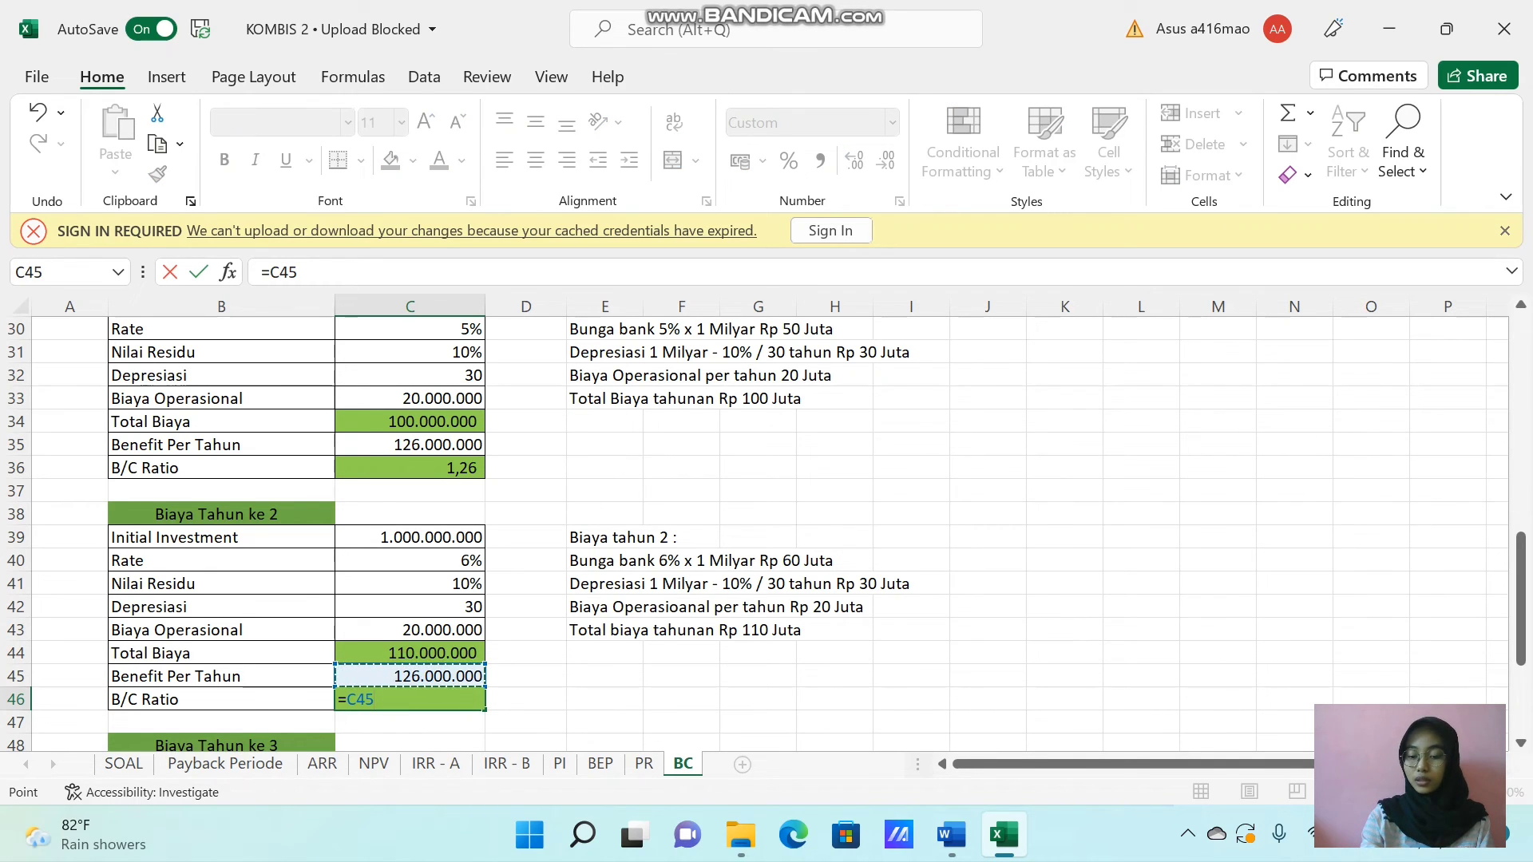
type("/")
left_click(409, 652)
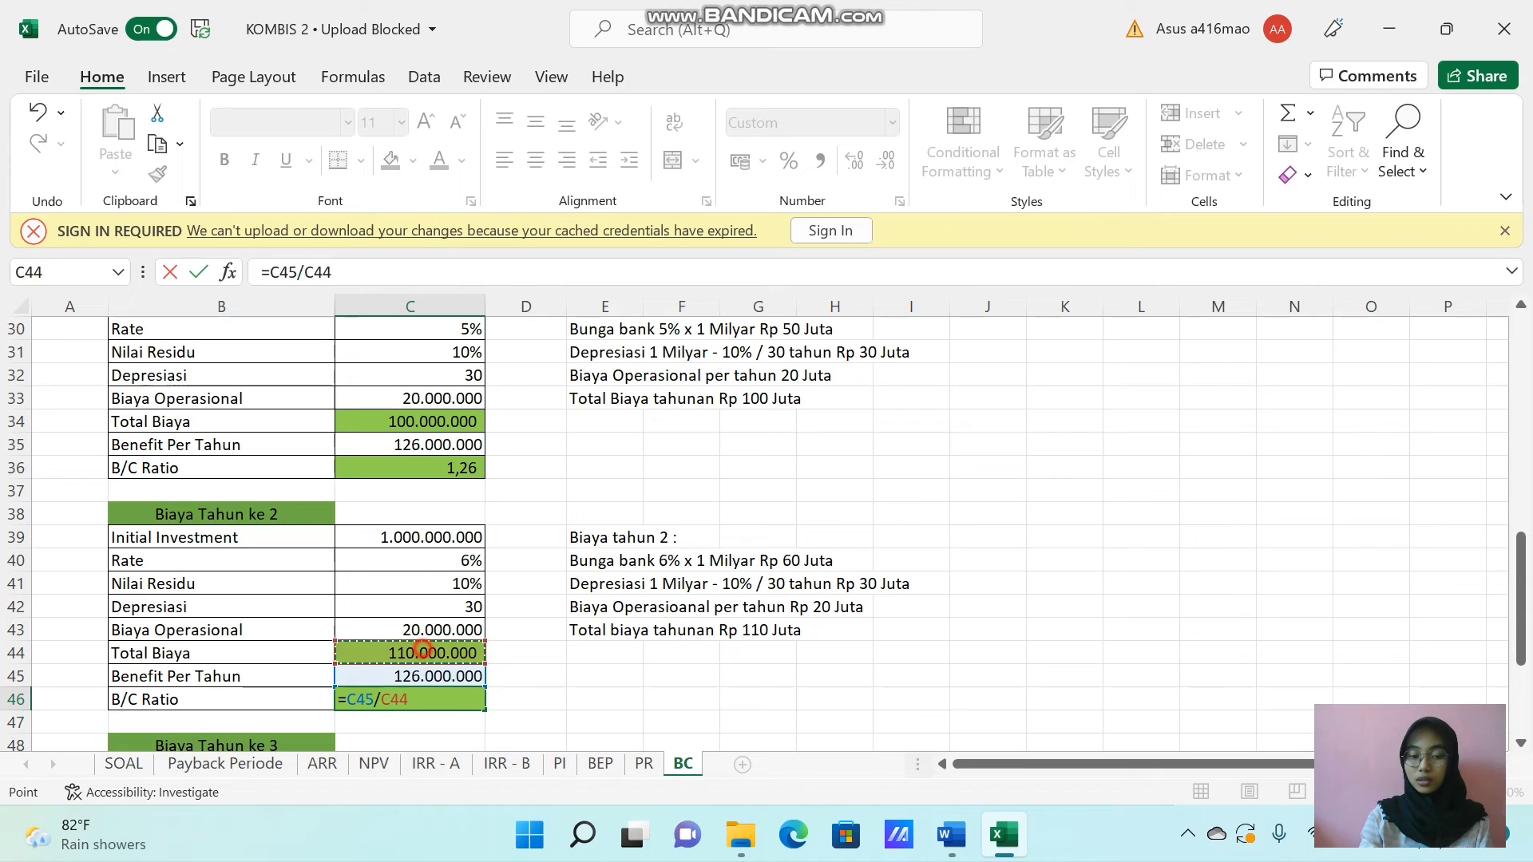
key("Return")
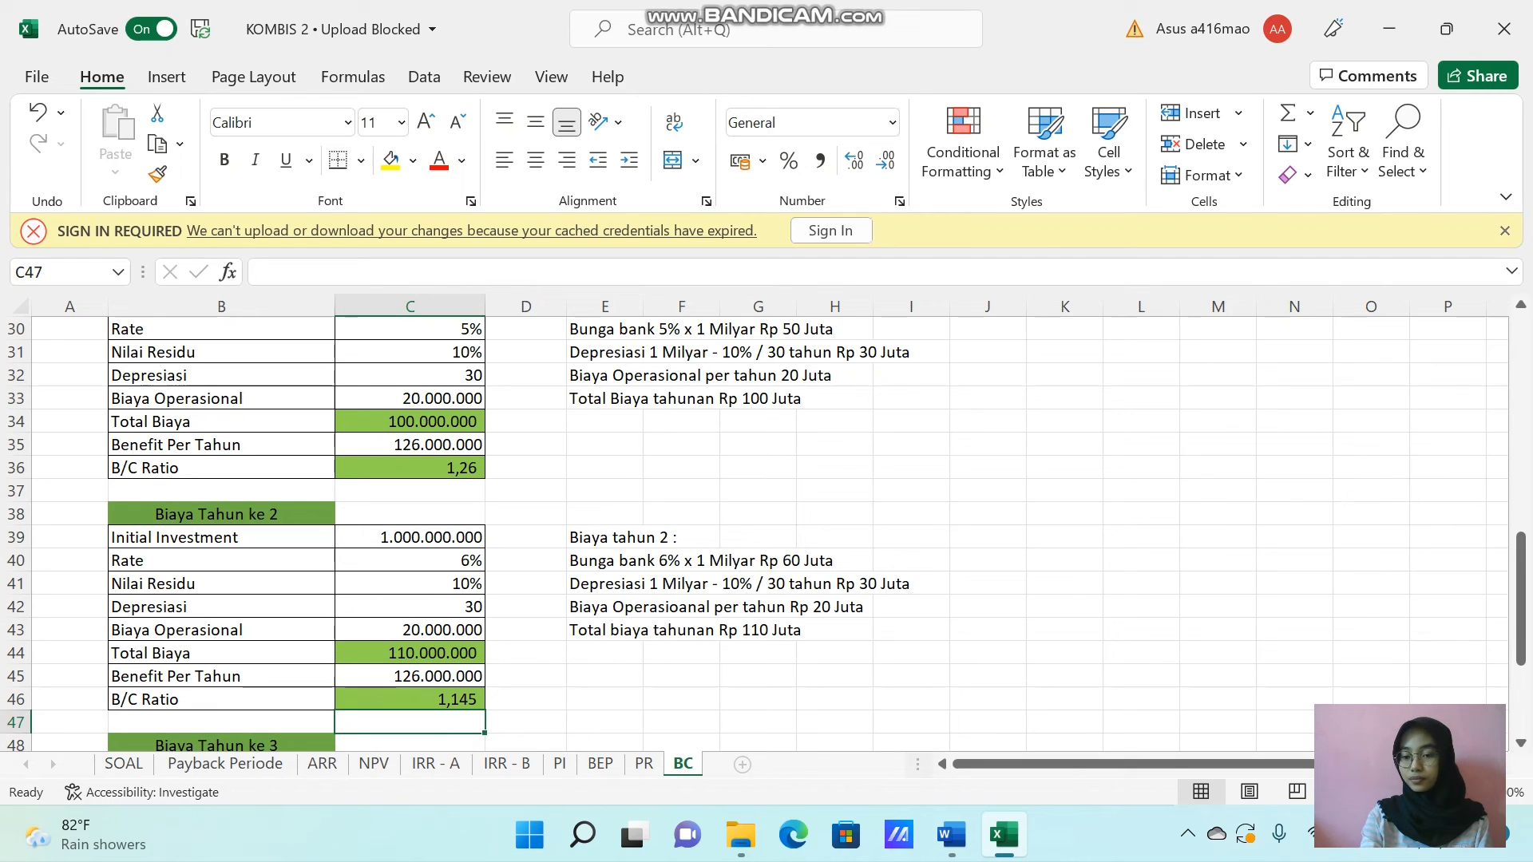
Calculate the year 3 Total Biaya in C54 as interest plus depreciation after residual value plus operating cost, using =(C49*C50)+(C49-(C49*C51))/C52+C53.
left_click_drag(1520, 575, 1521, 642)
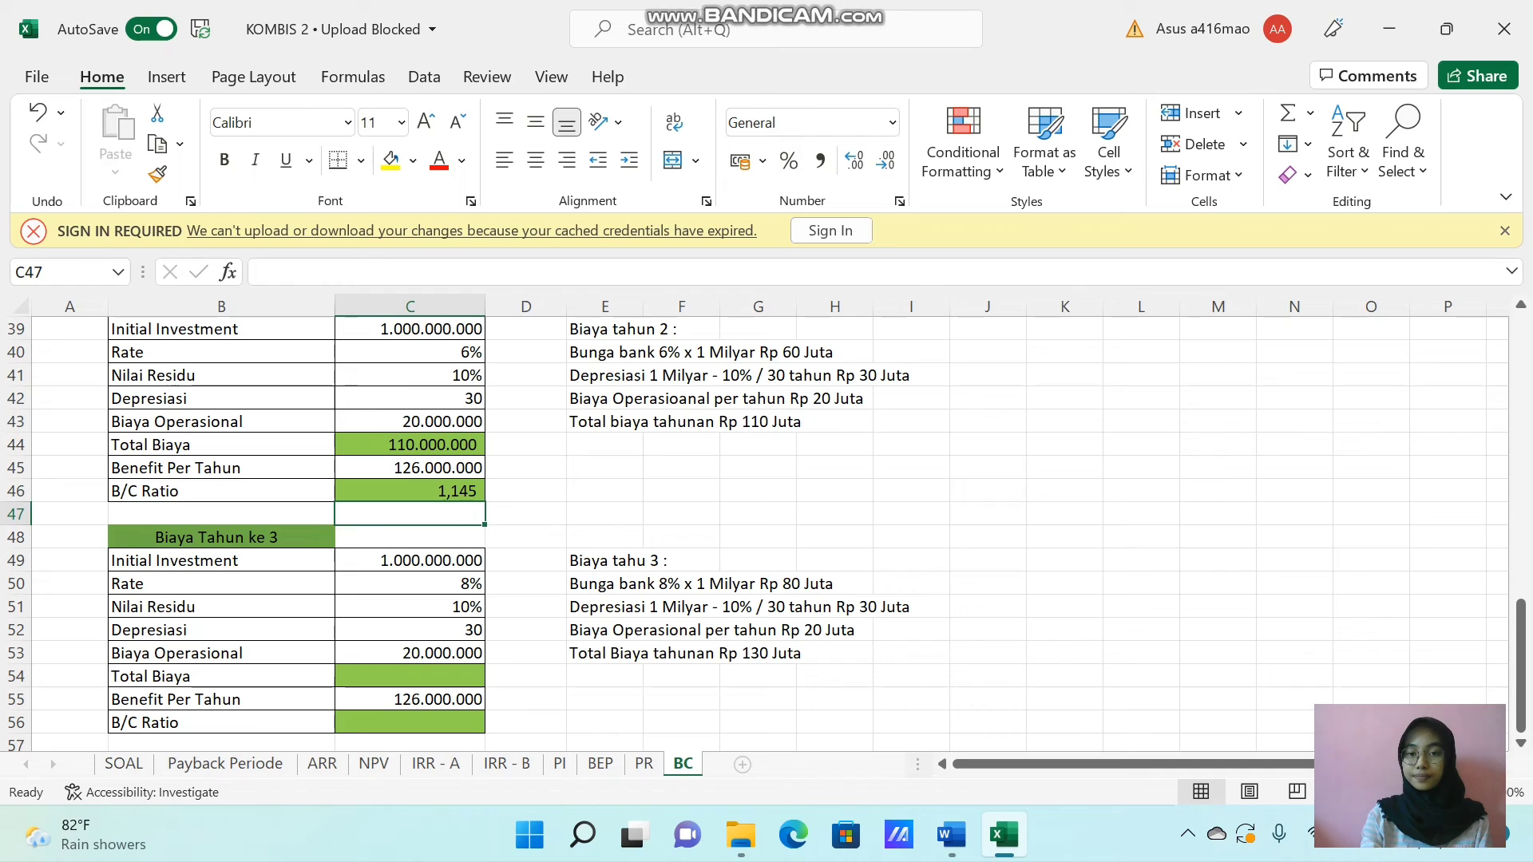
left_click(875, 16)
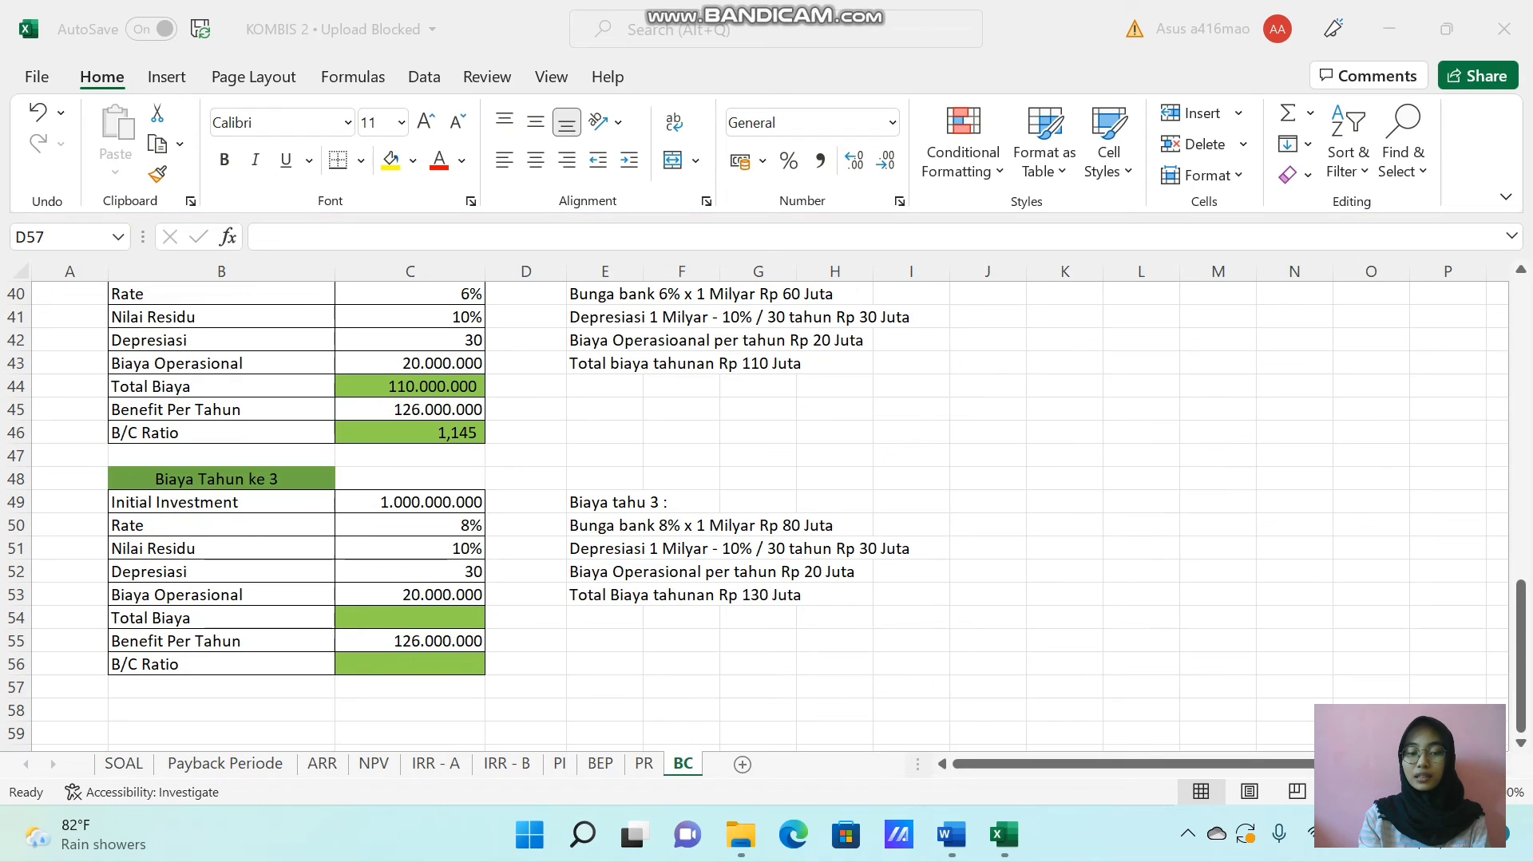
left_click(364, 618)
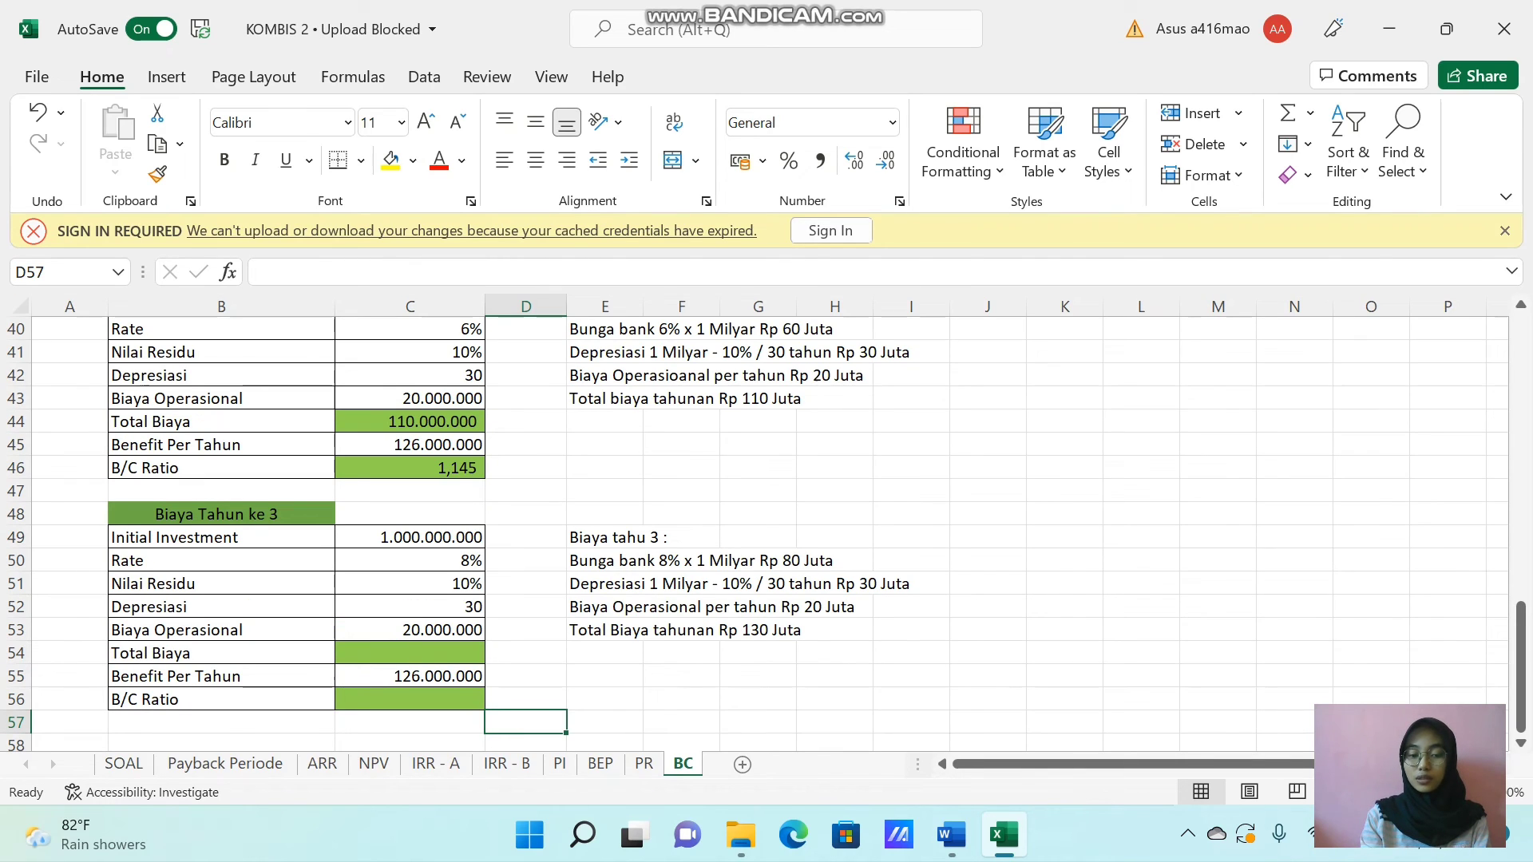
left_click(406, 656)
type("=(")
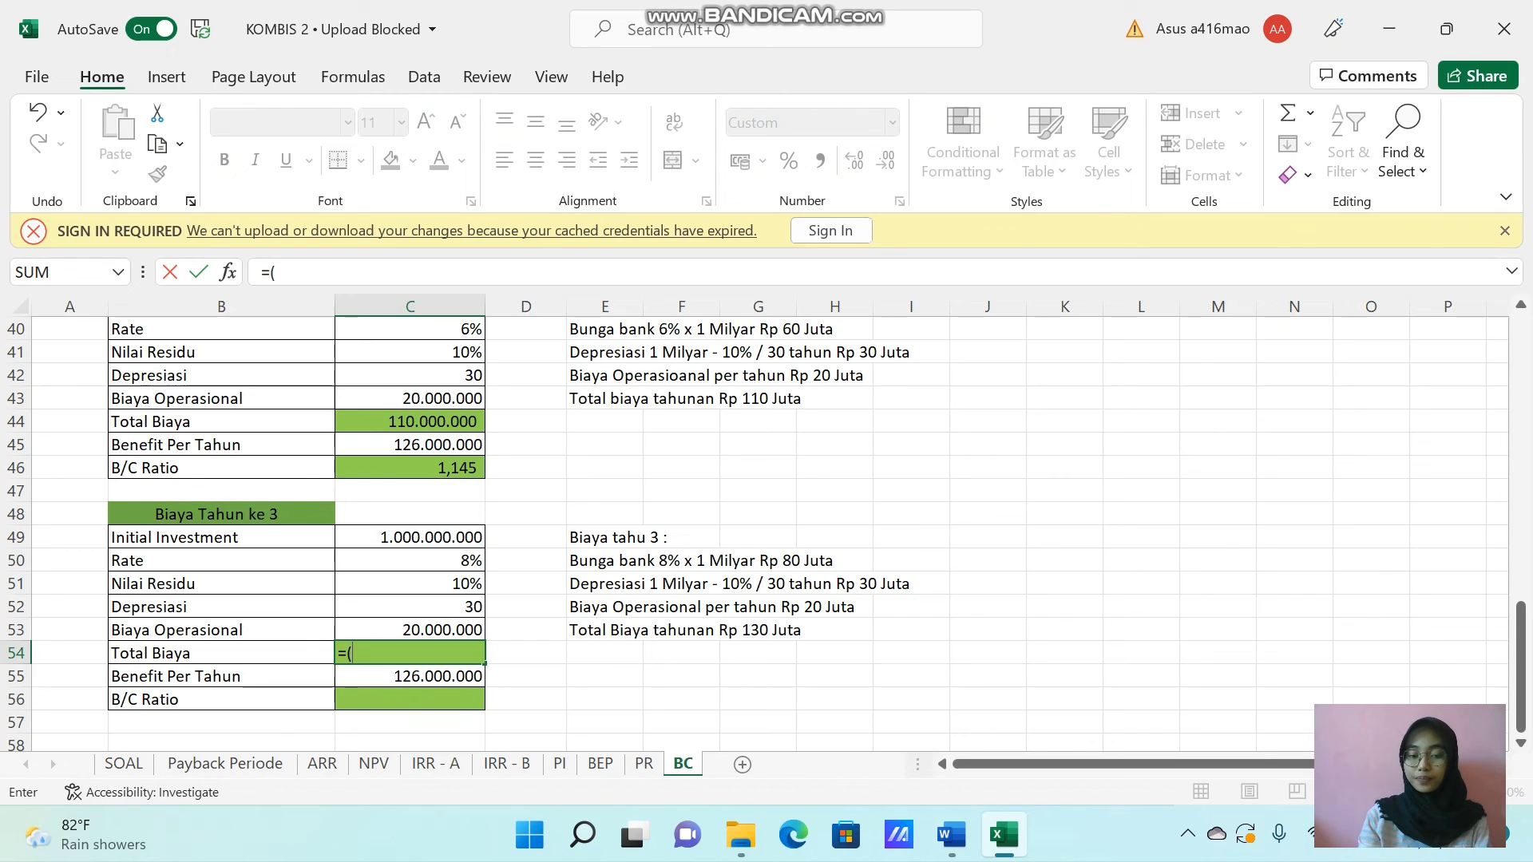
left_click(413, 540)
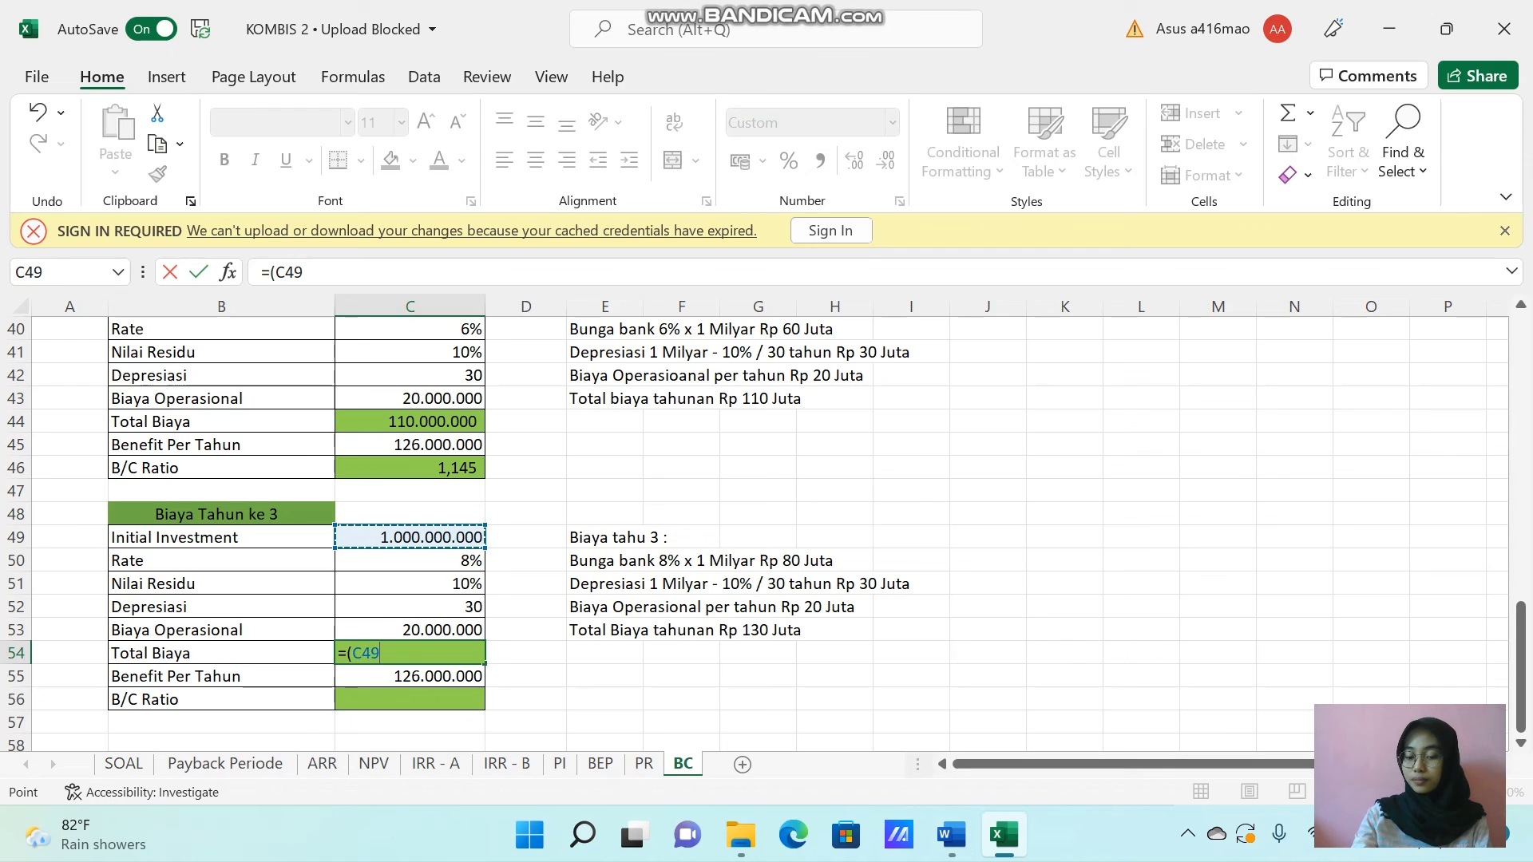
type("*")
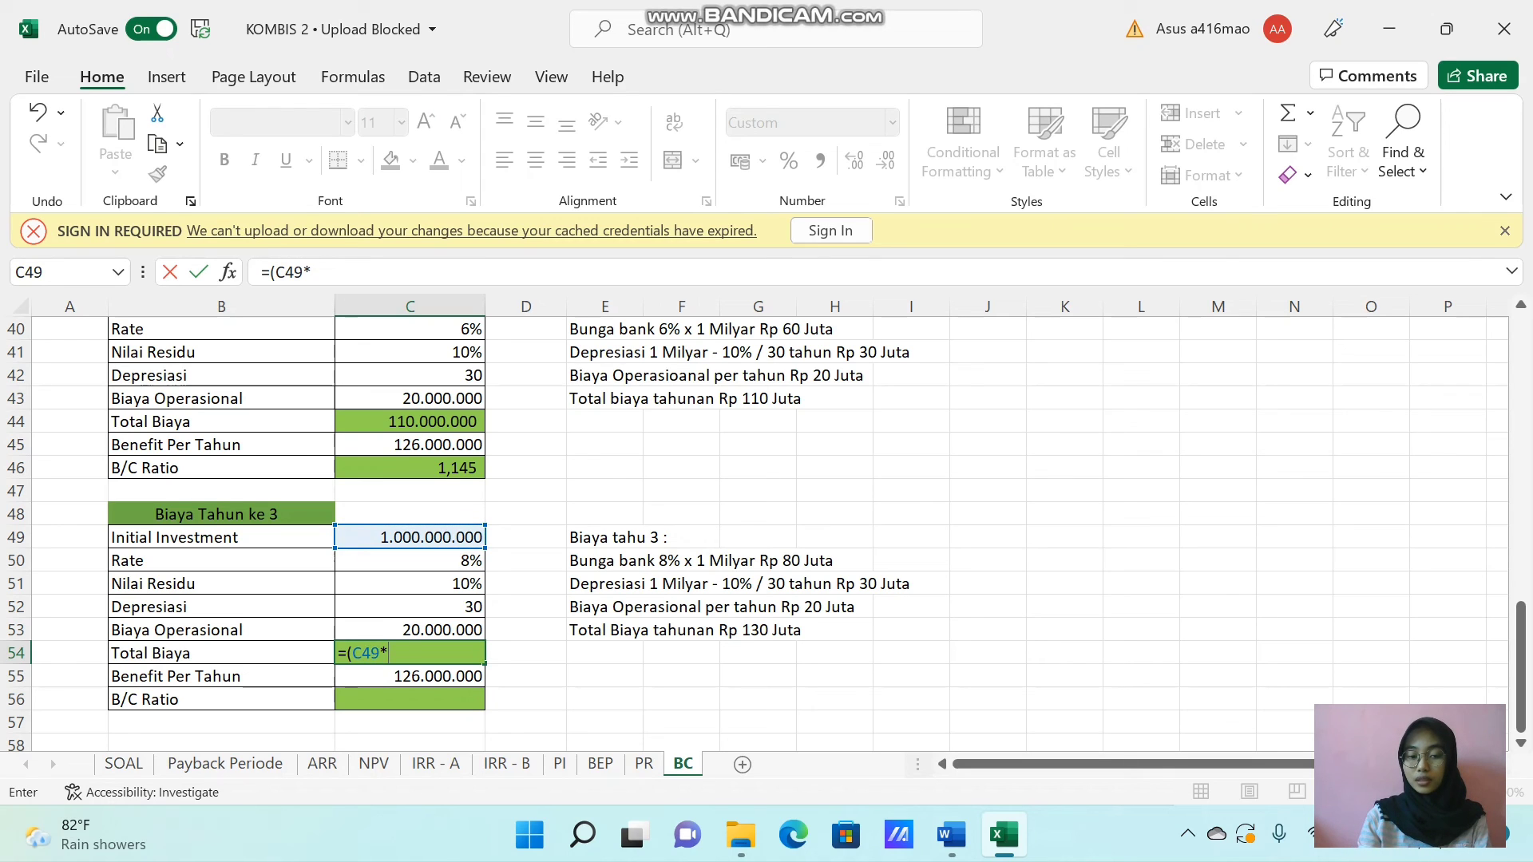
left_click(422, 565)
type("(")
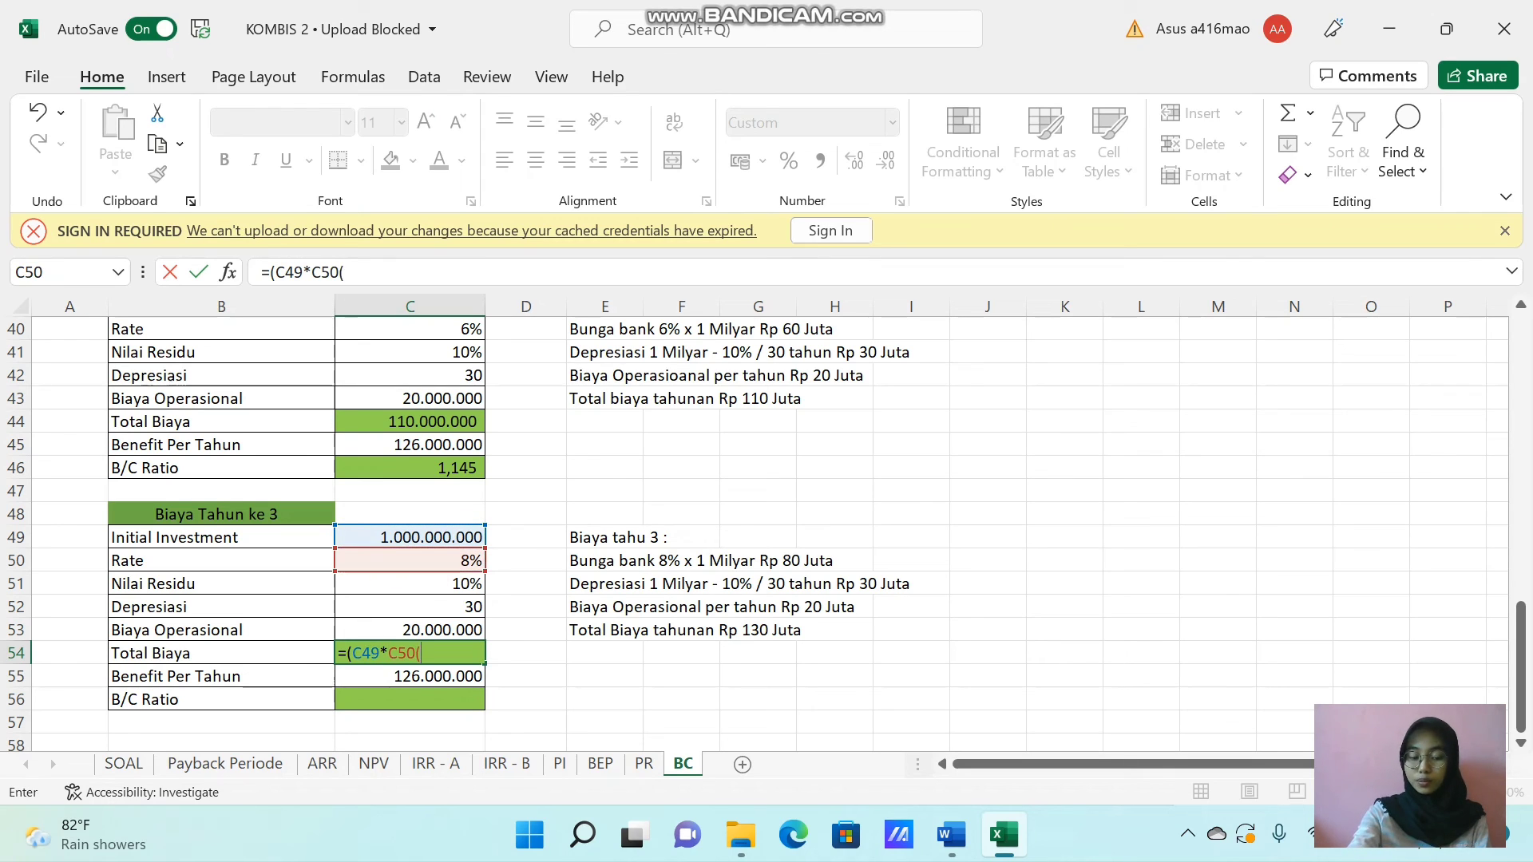
key("BackSpace")
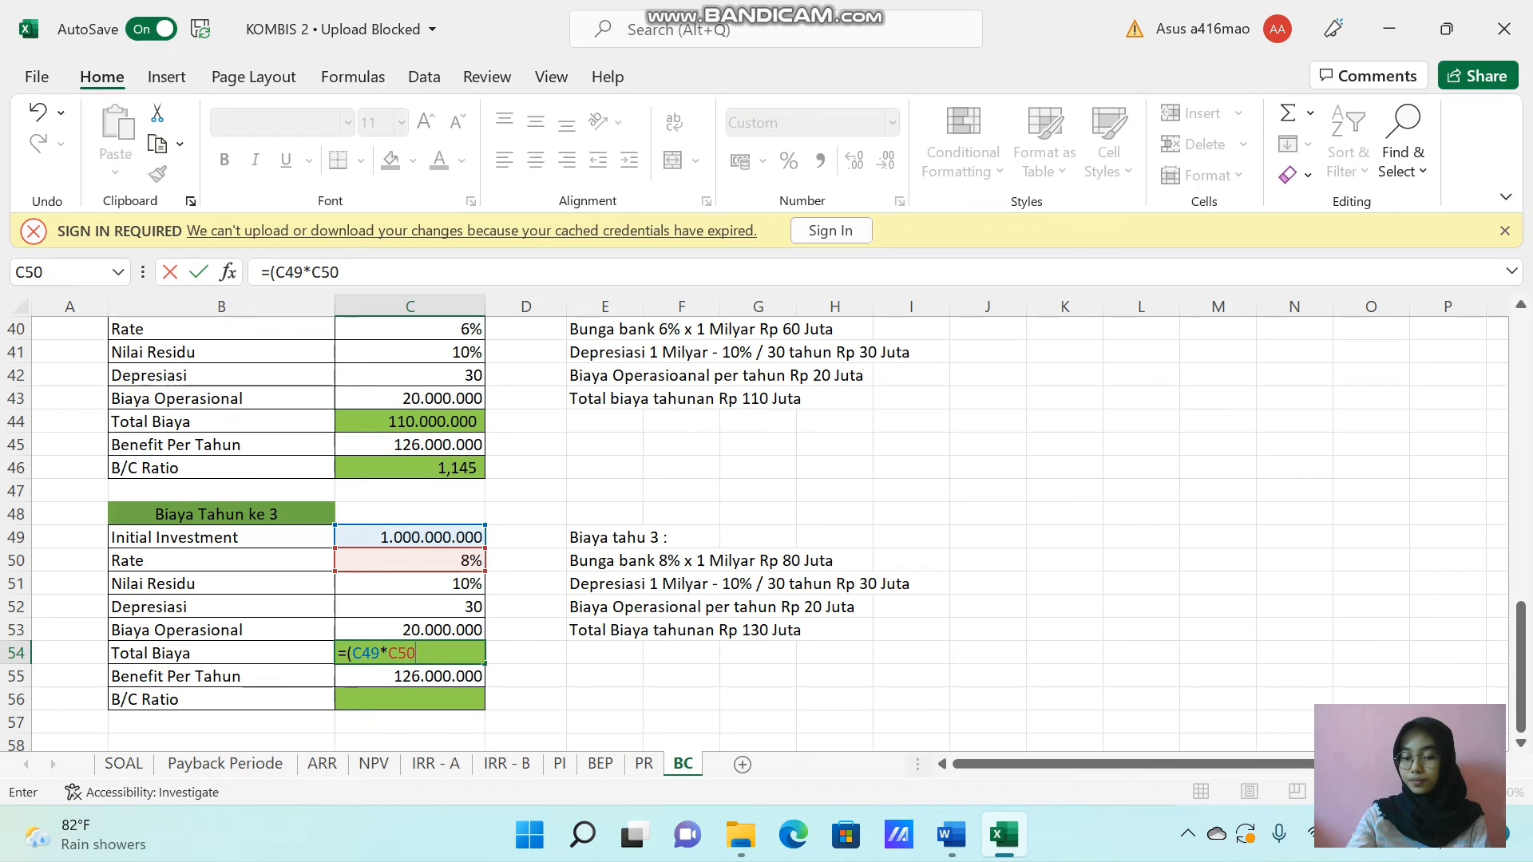
type(")")
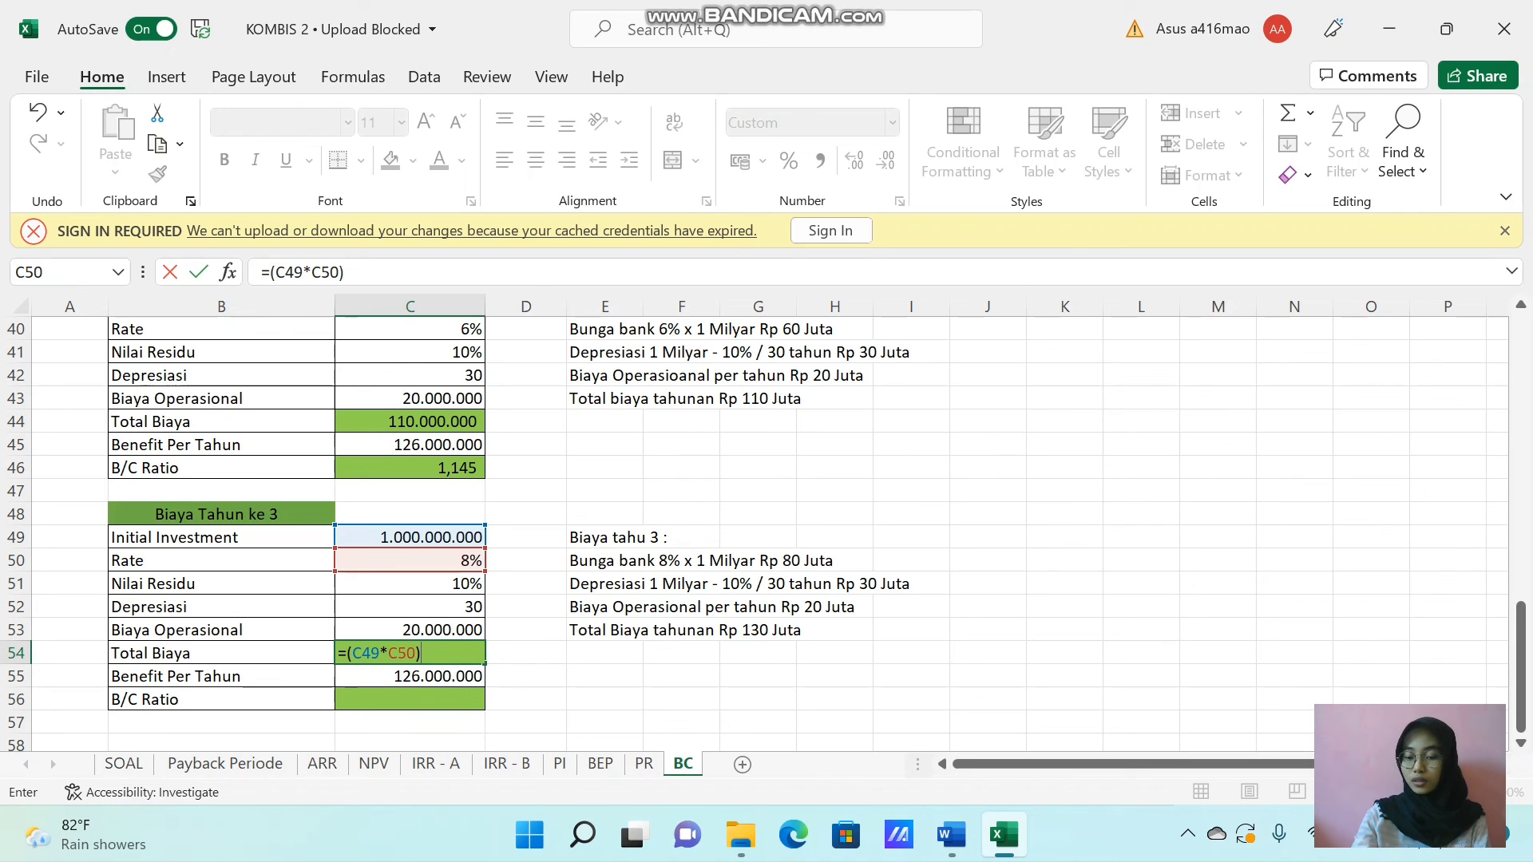
type("+(")
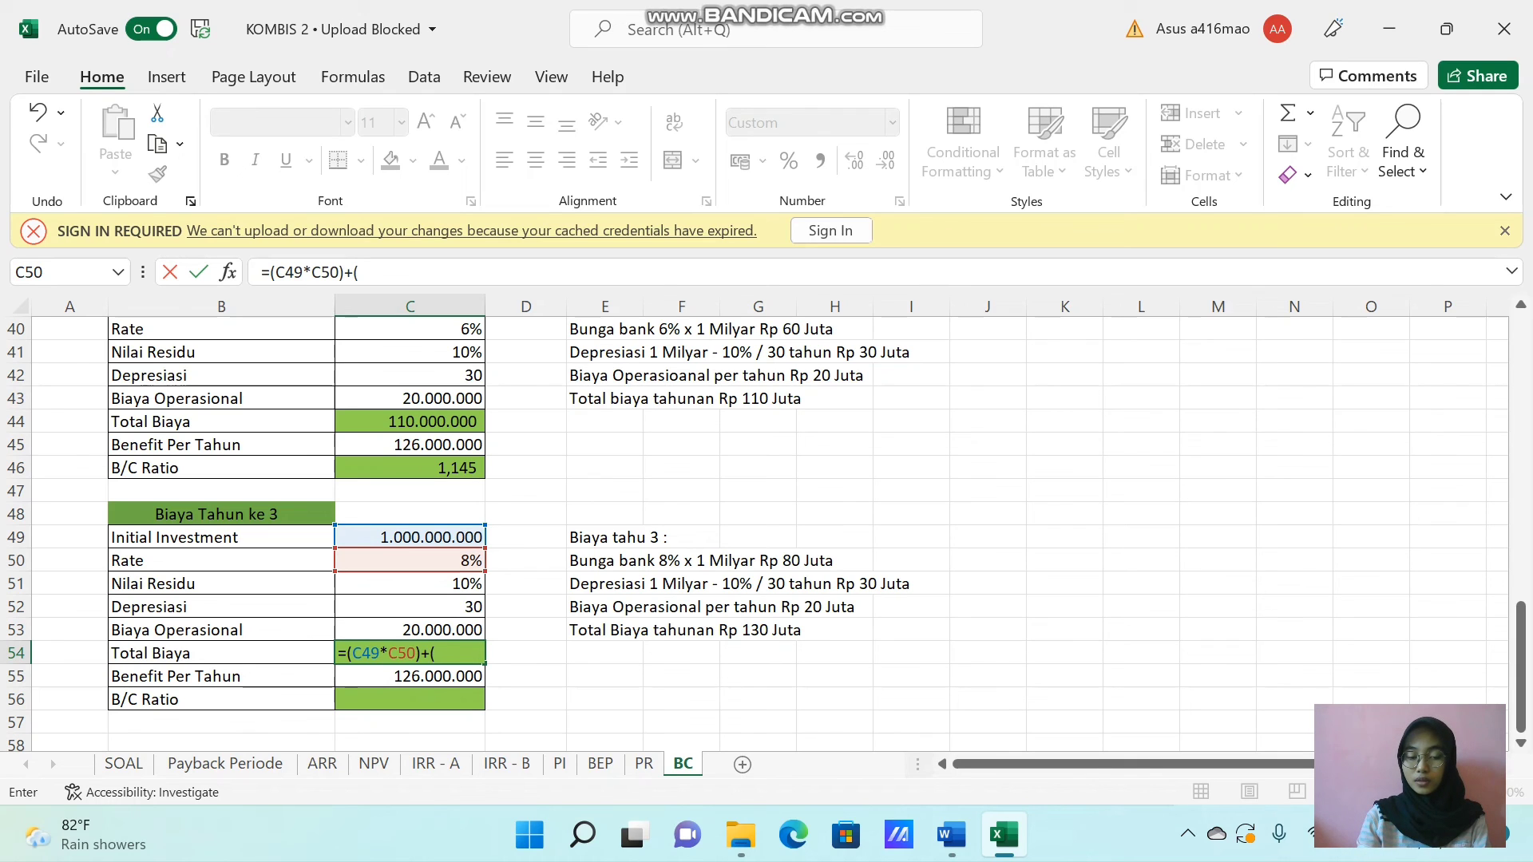
left_click(423, 537)
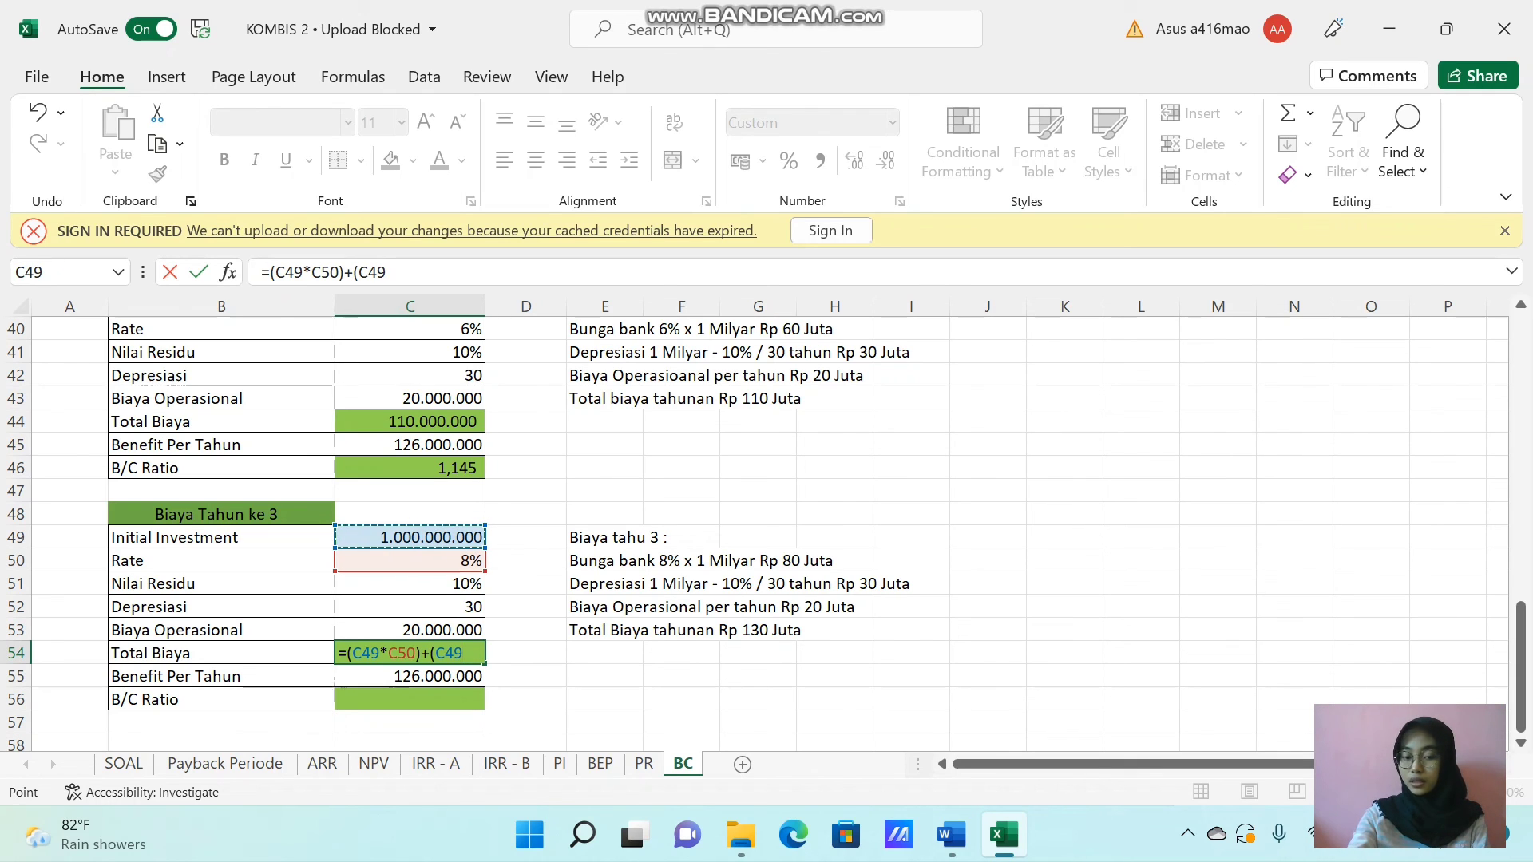
type("-(")
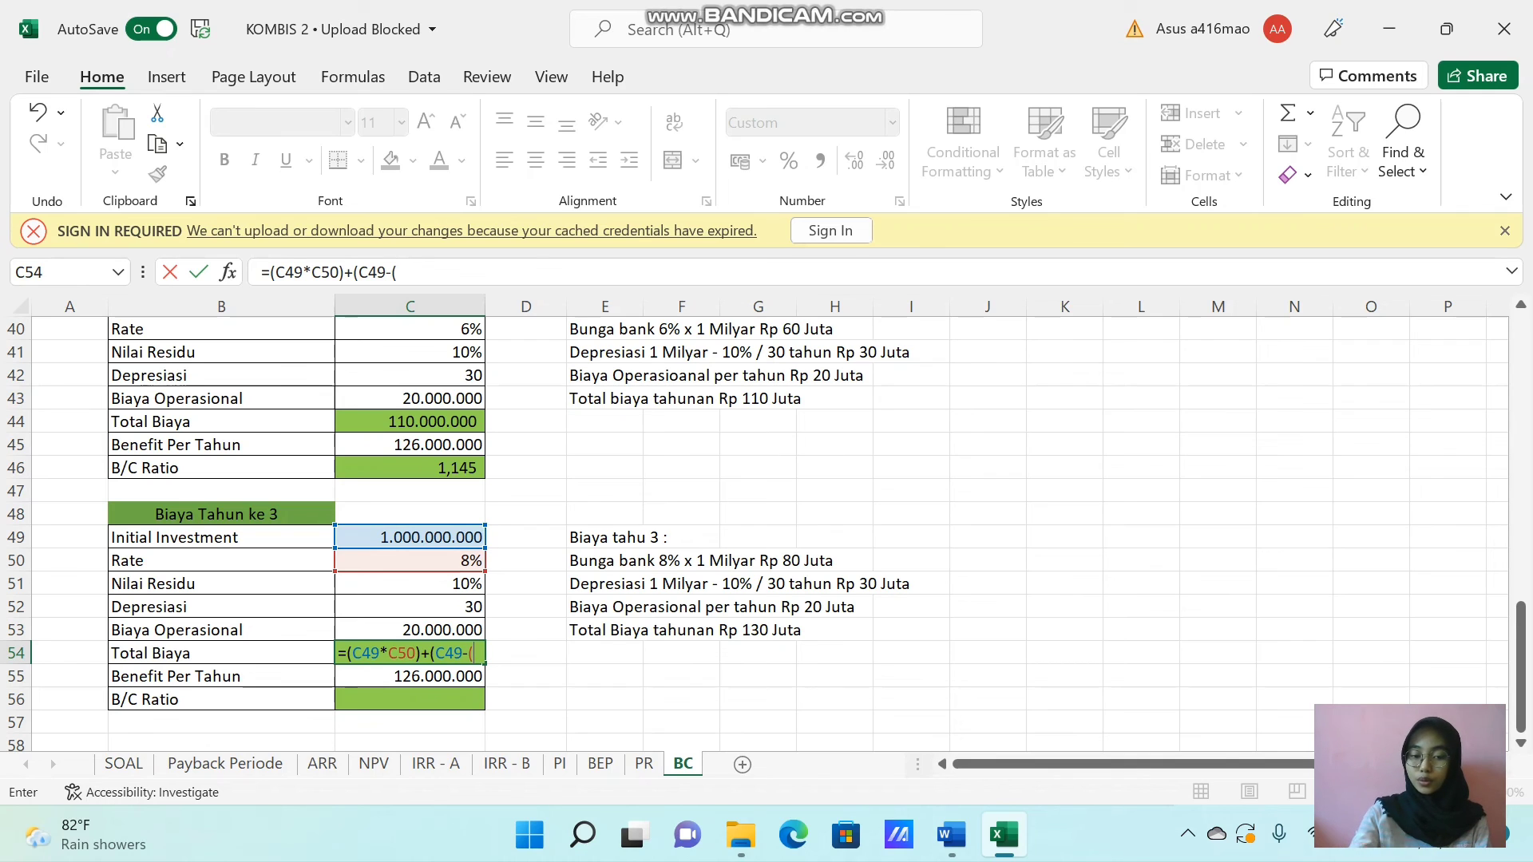
left_click(436, 539)
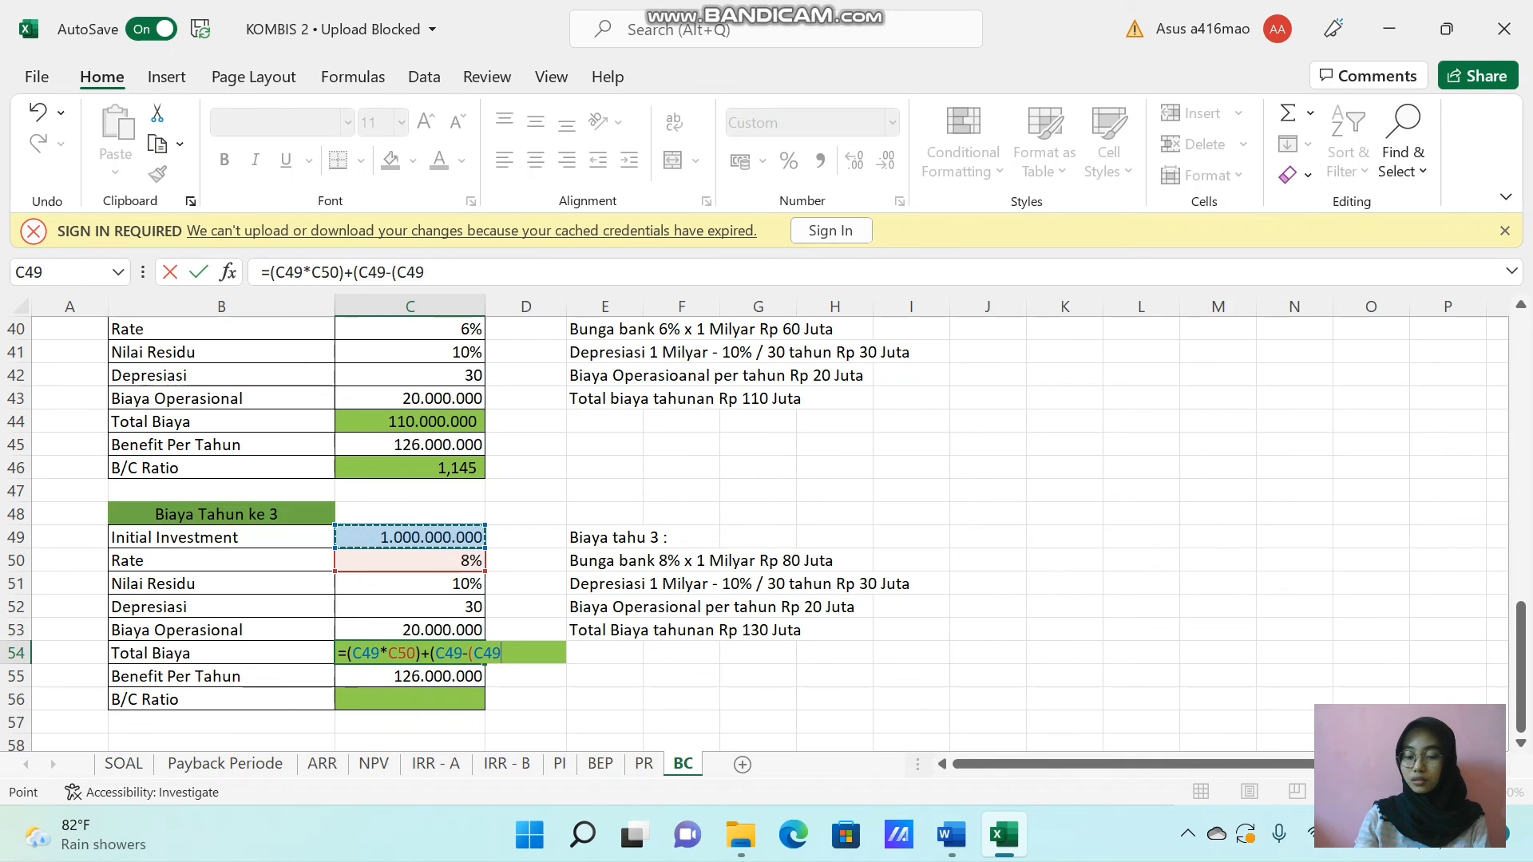
type("*")
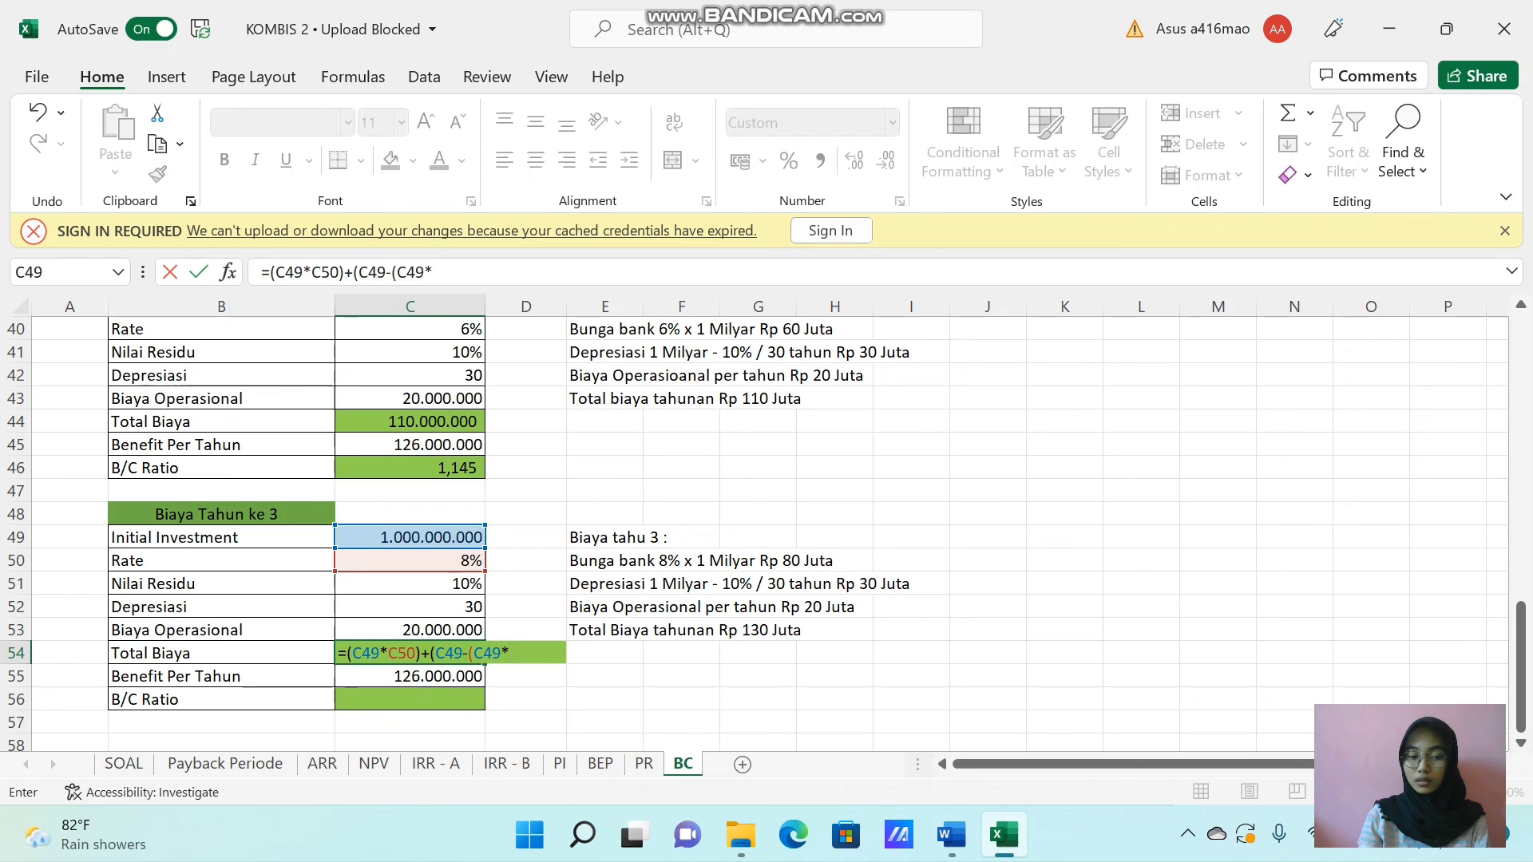
left_click(428, 588)
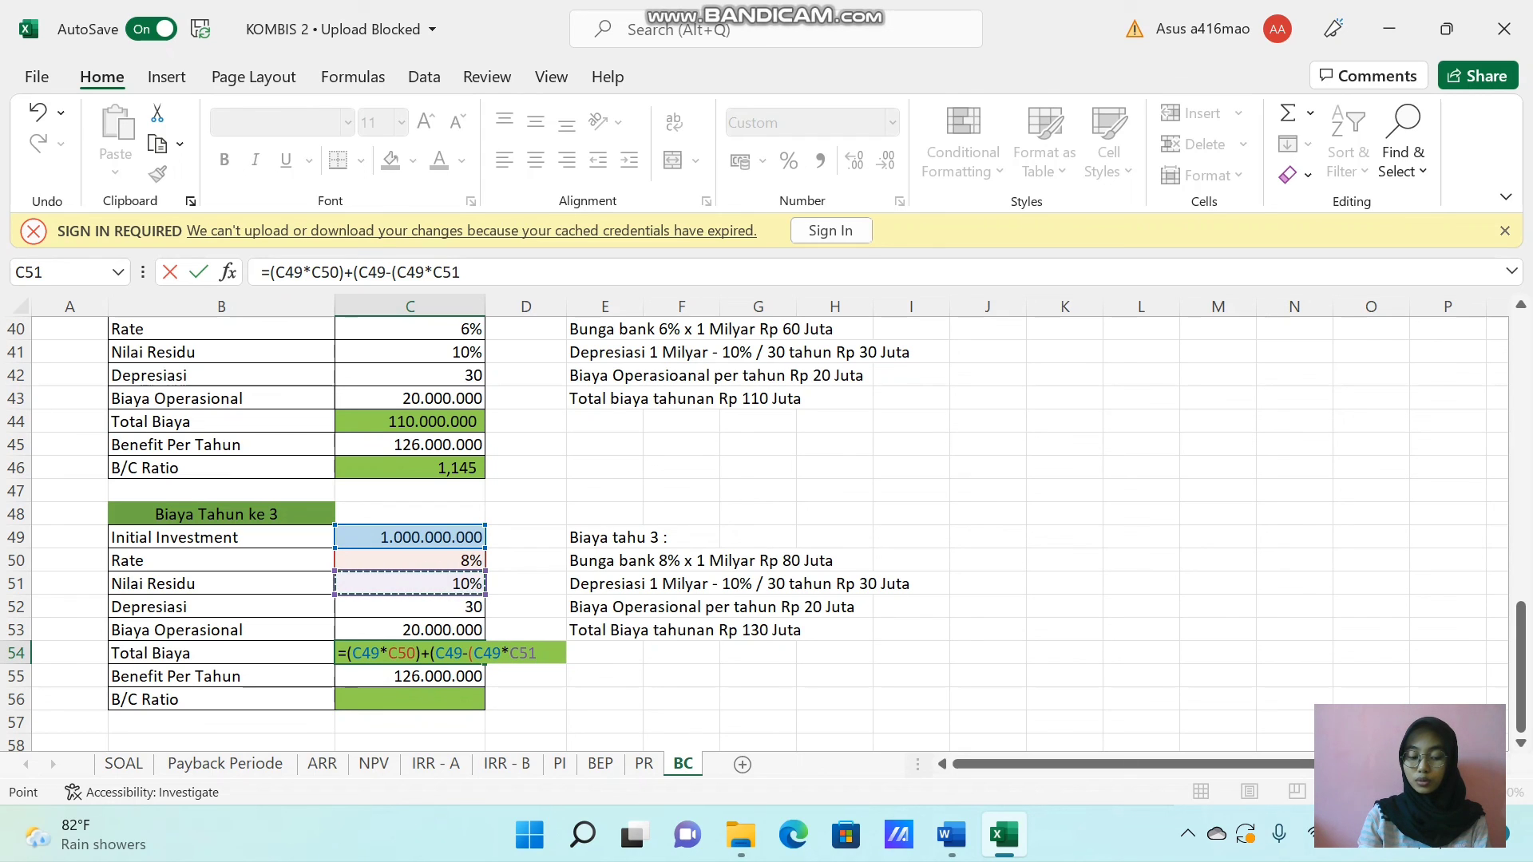
type("))")
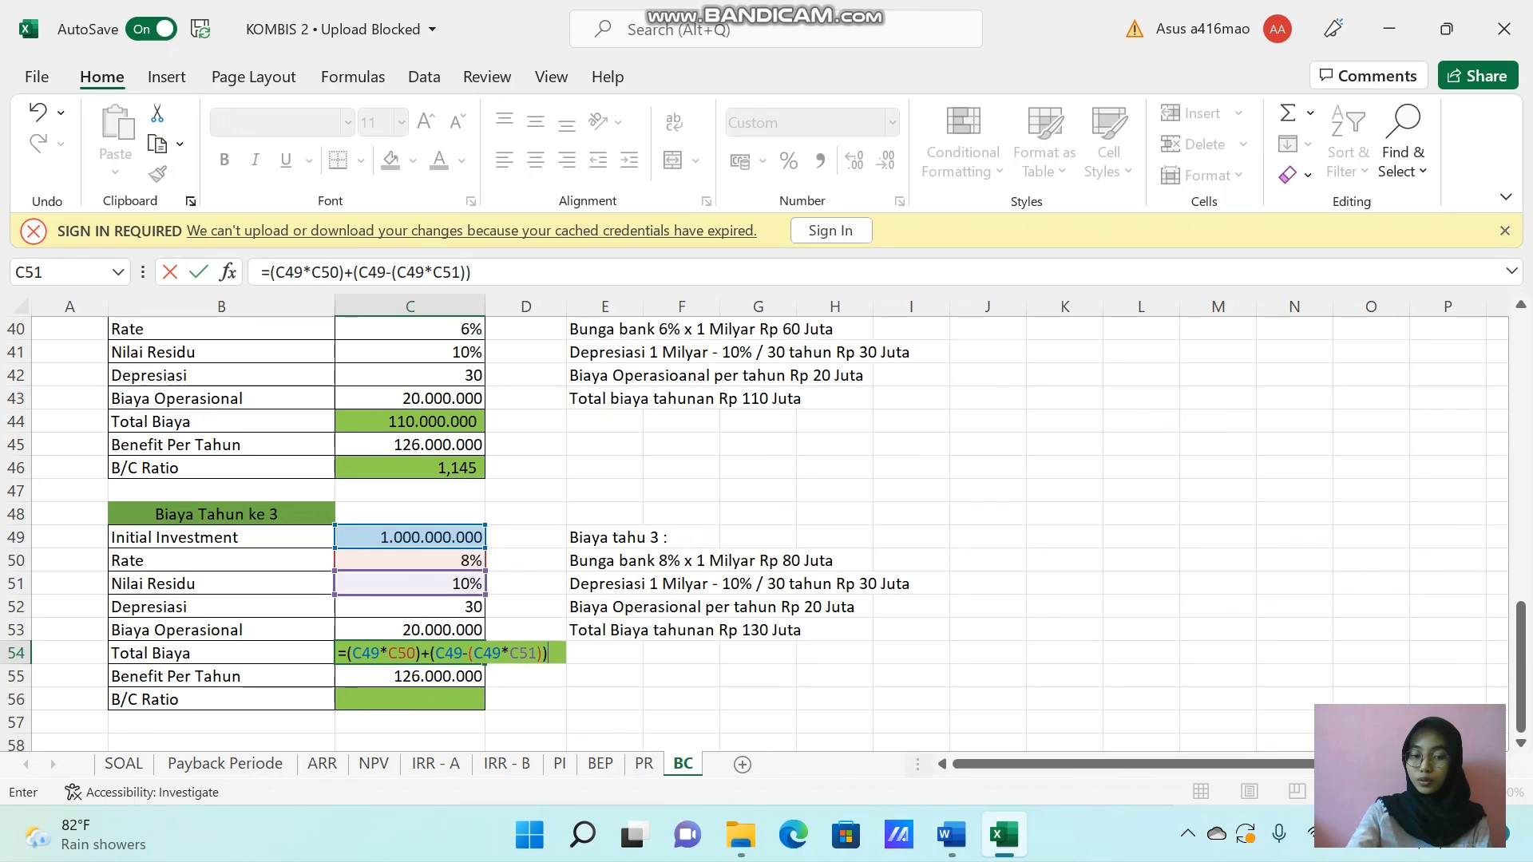
type("/")
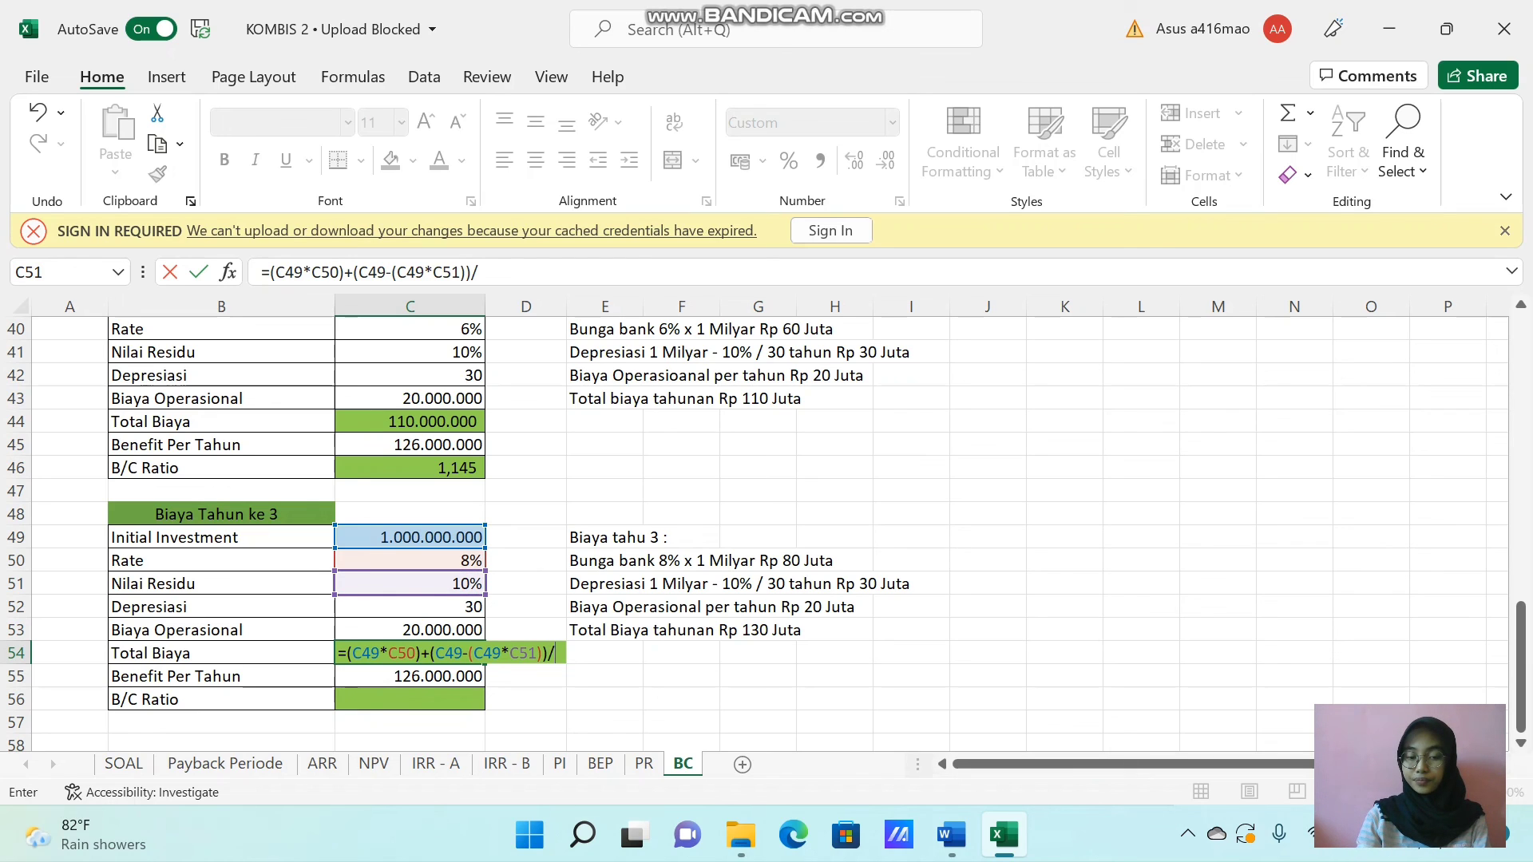
left_click(430, 614)
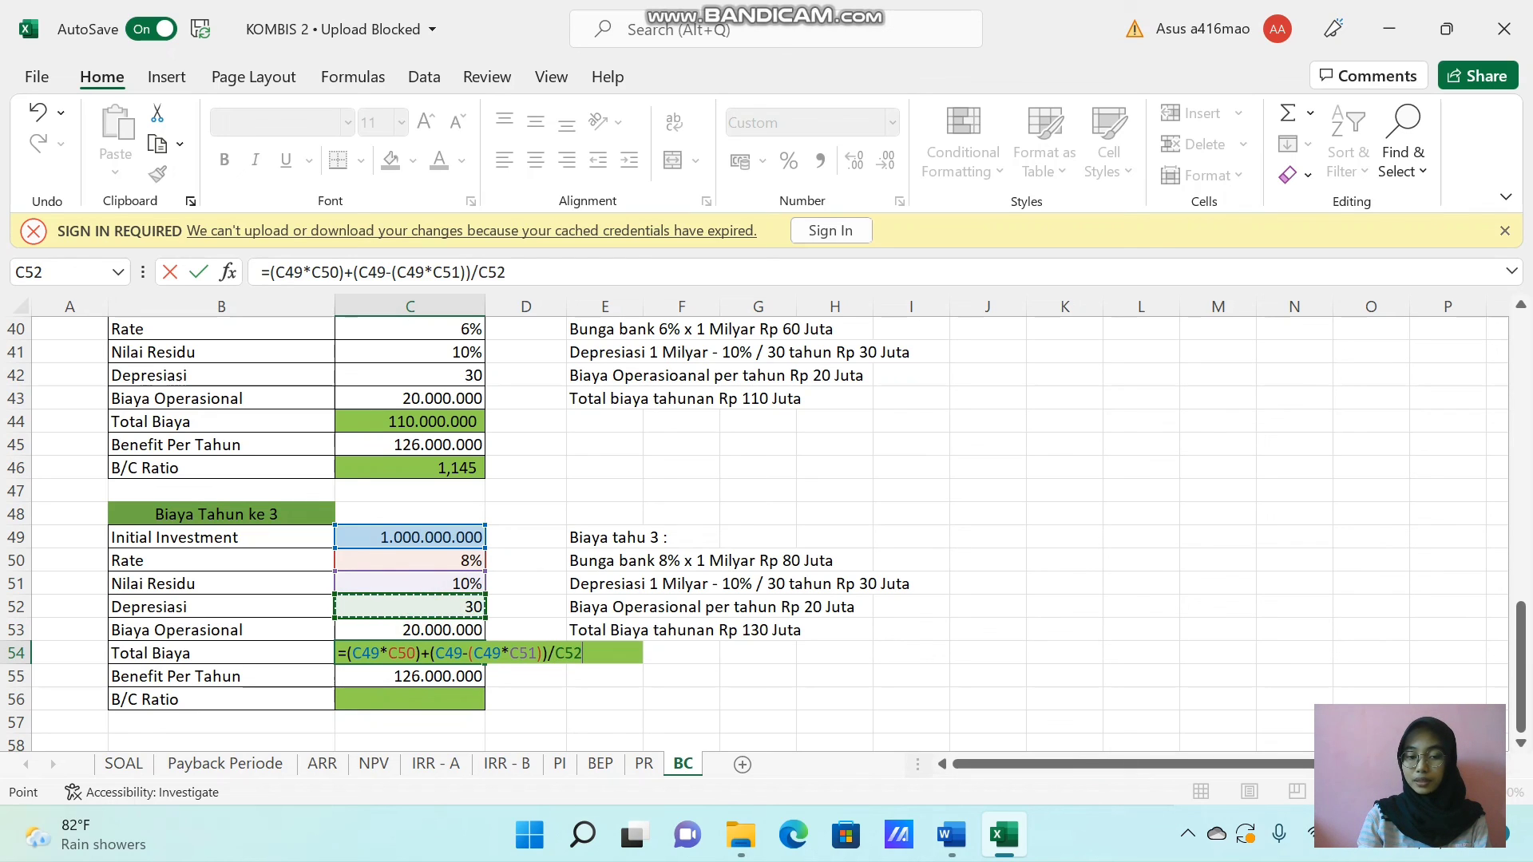
type("+")
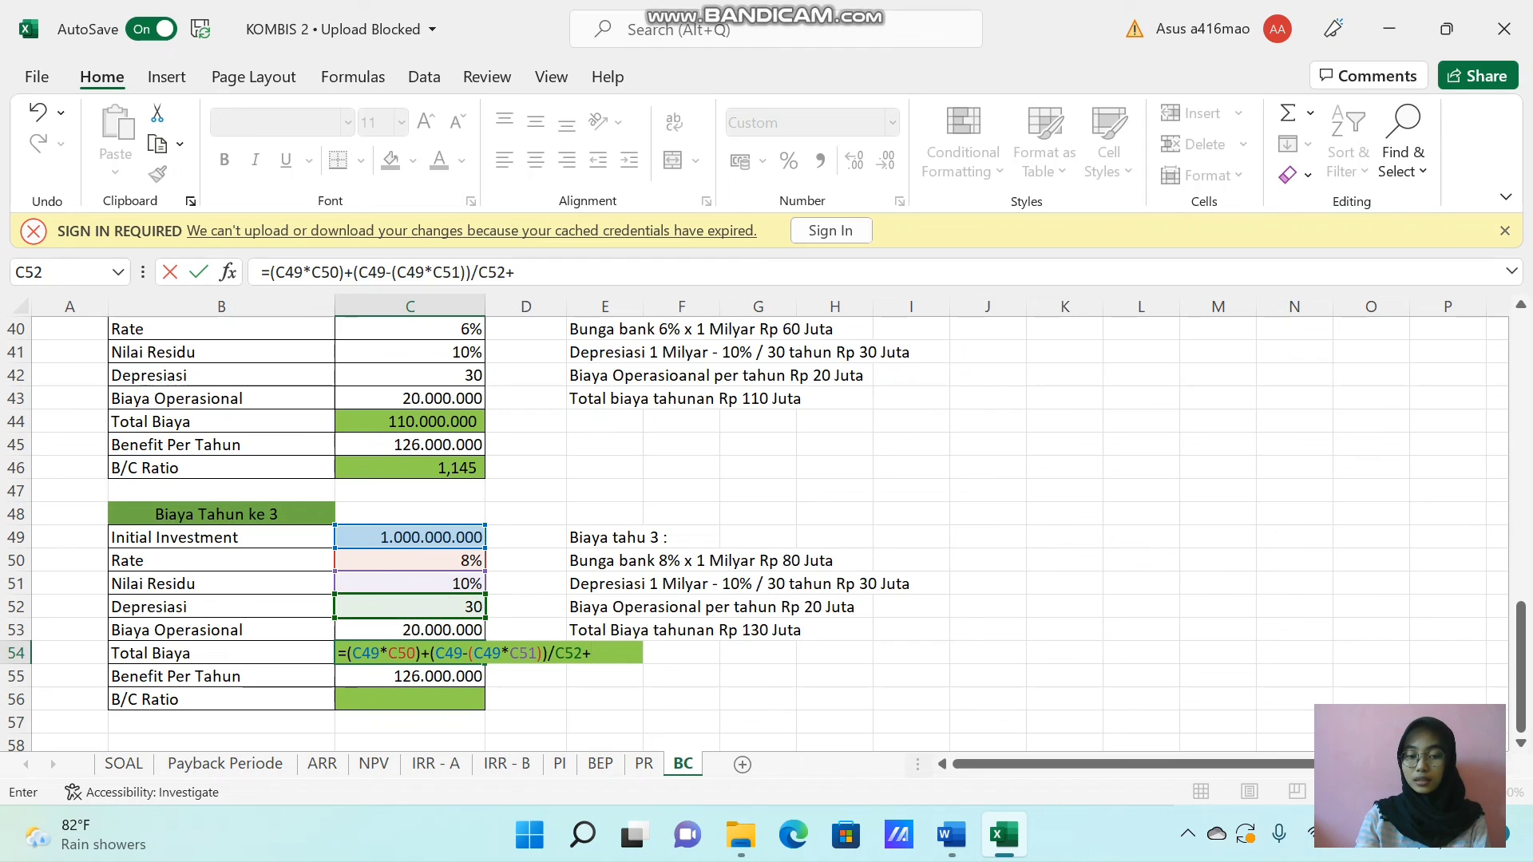
left_click(423, 630)
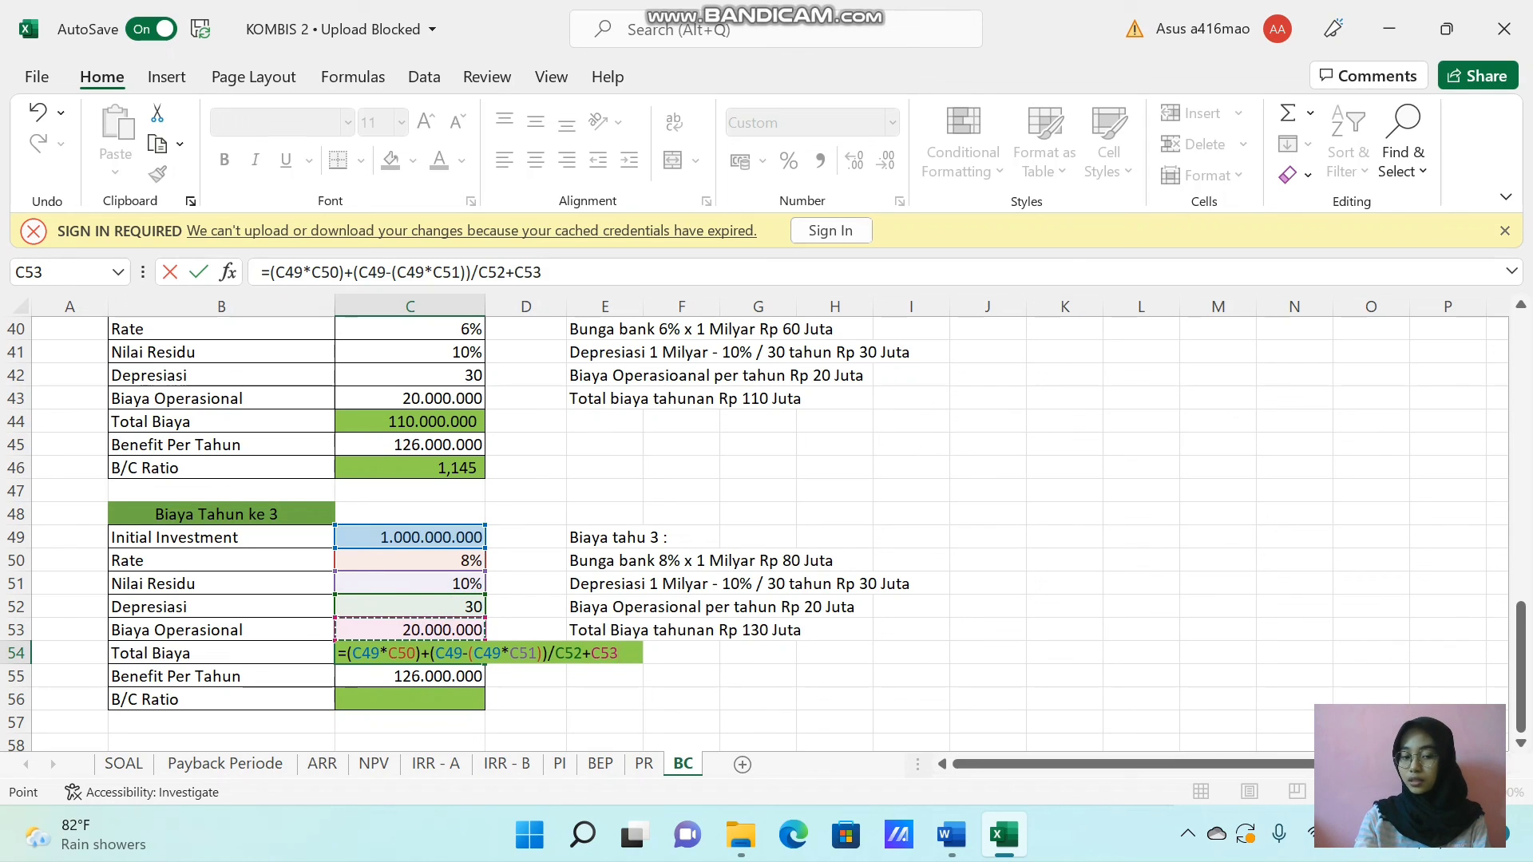
key("Return")
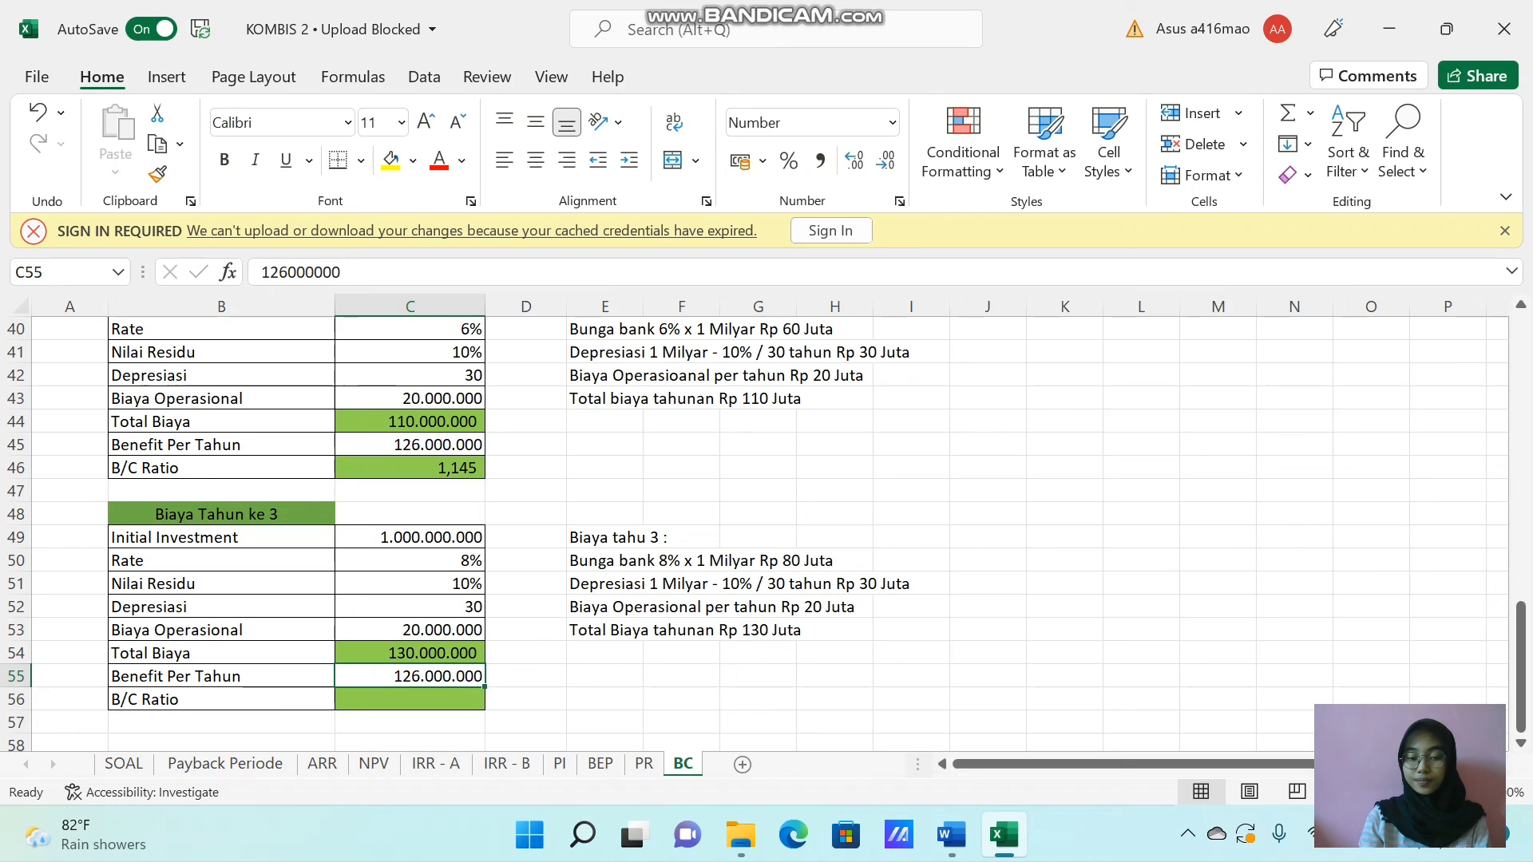
Calculate the year 3 B/C Ratio in C56 as Benefit Per Tahun divided by Total Biaya, using =C55/C54.
left_click(387, 700)
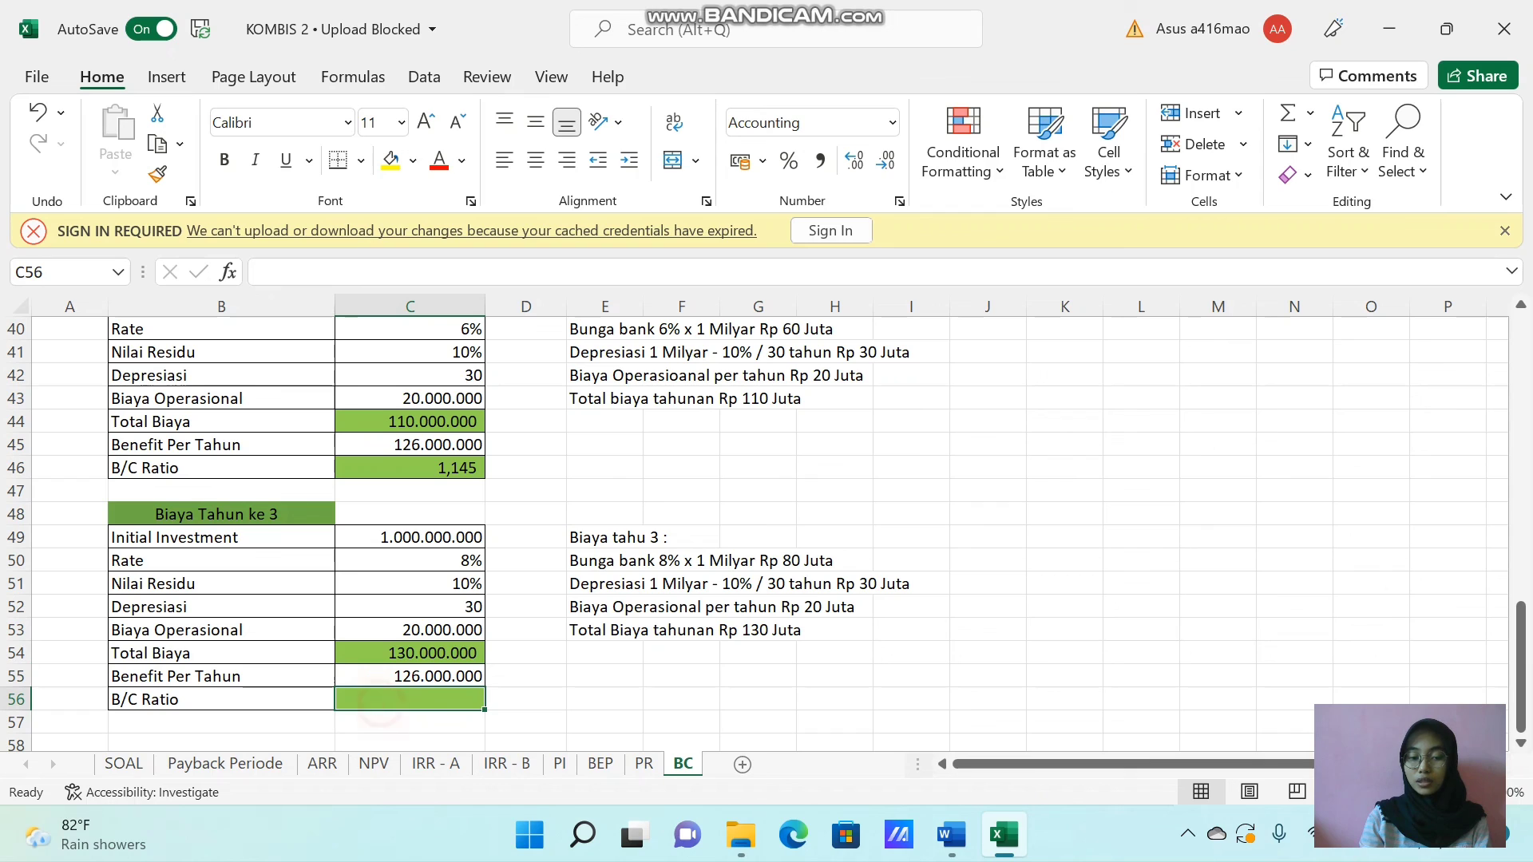
type("=")
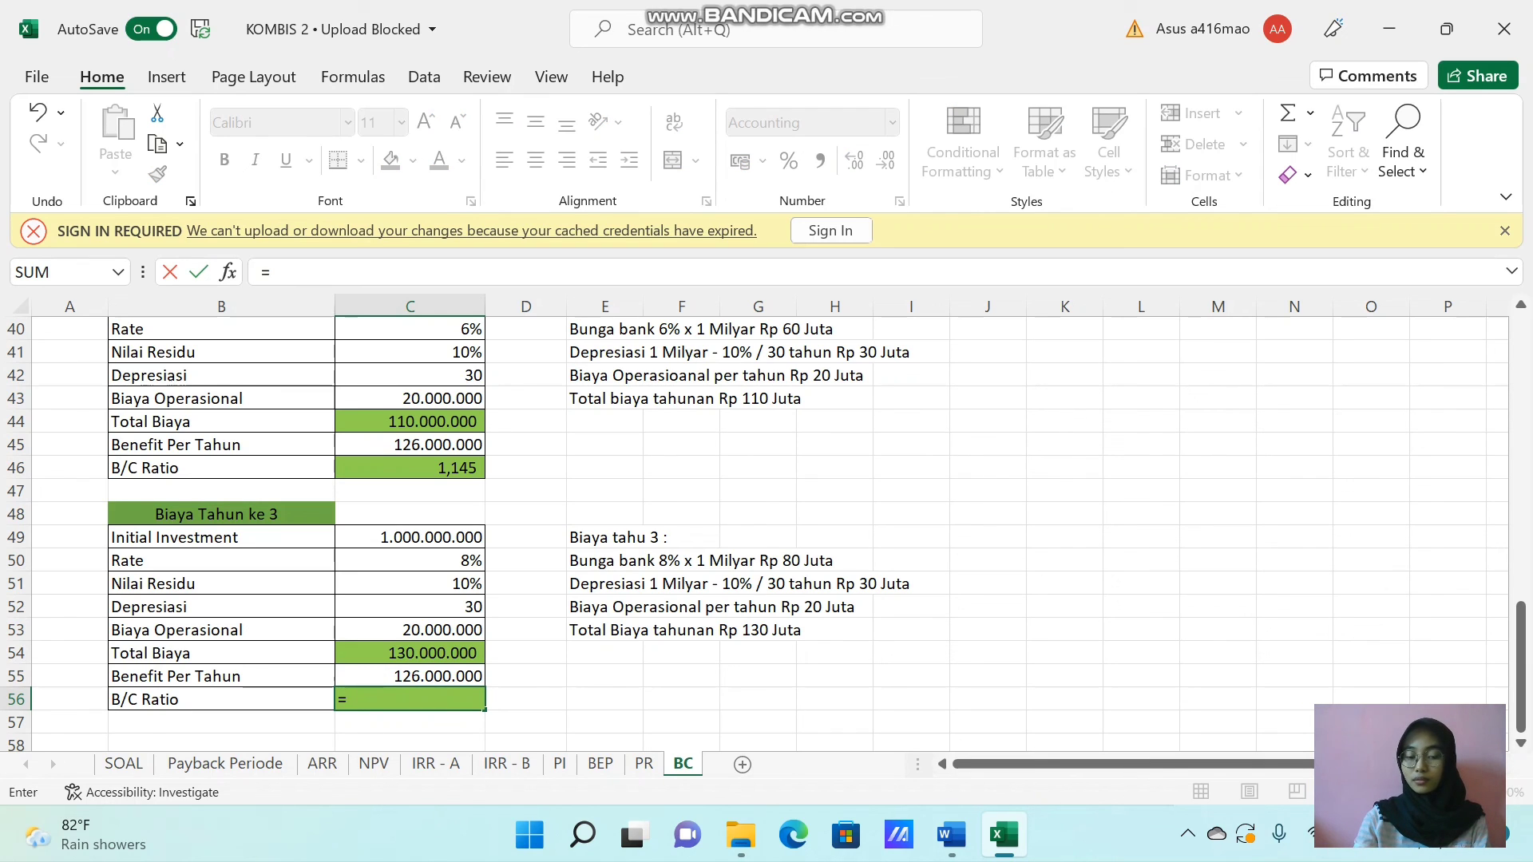
key("Up")
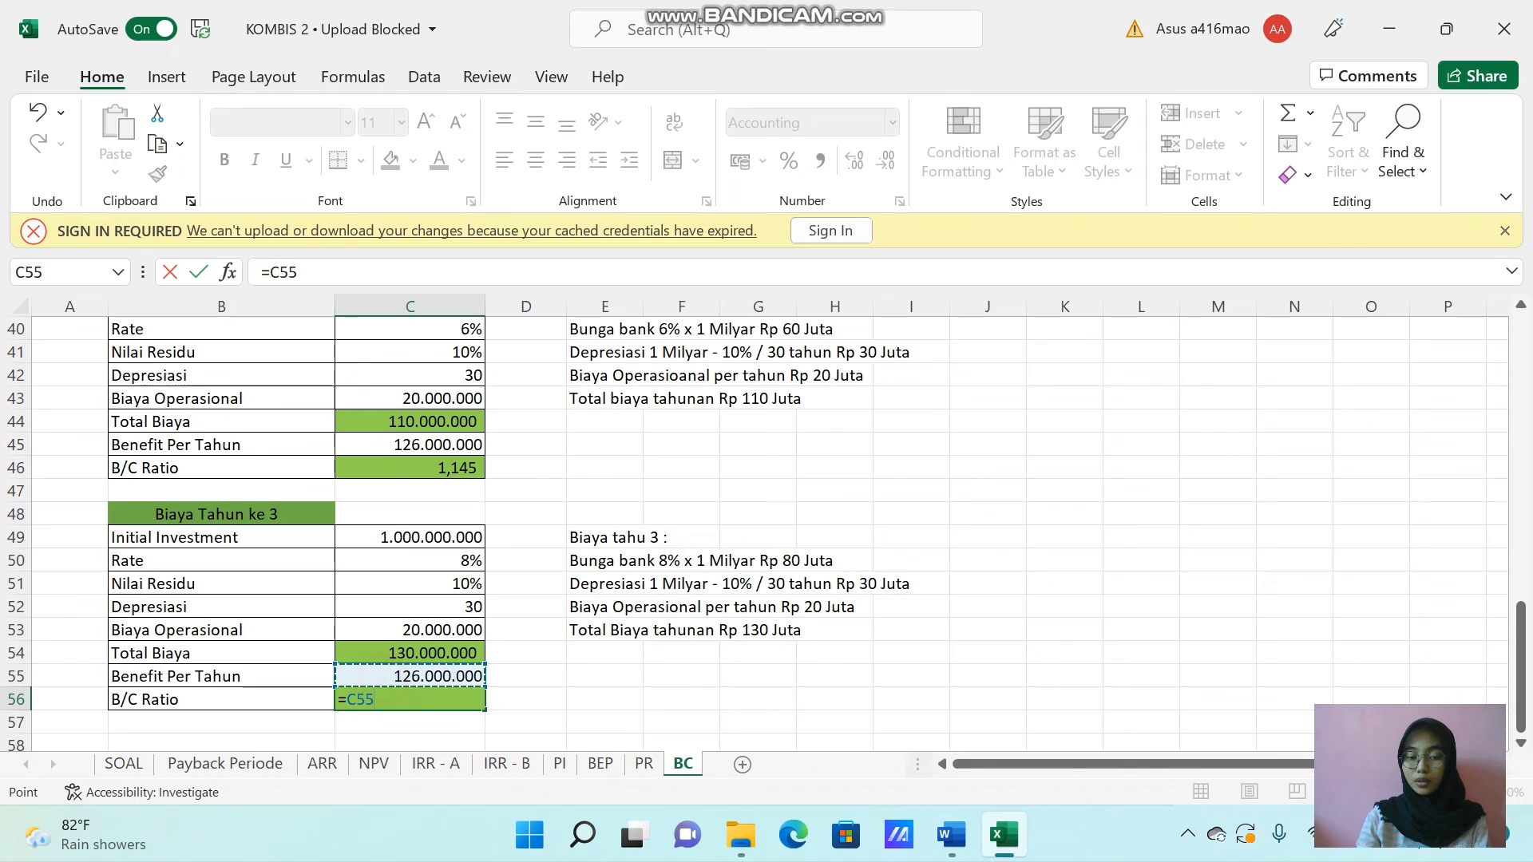
type("/")
key("Up")
key("Up")
key("Return")
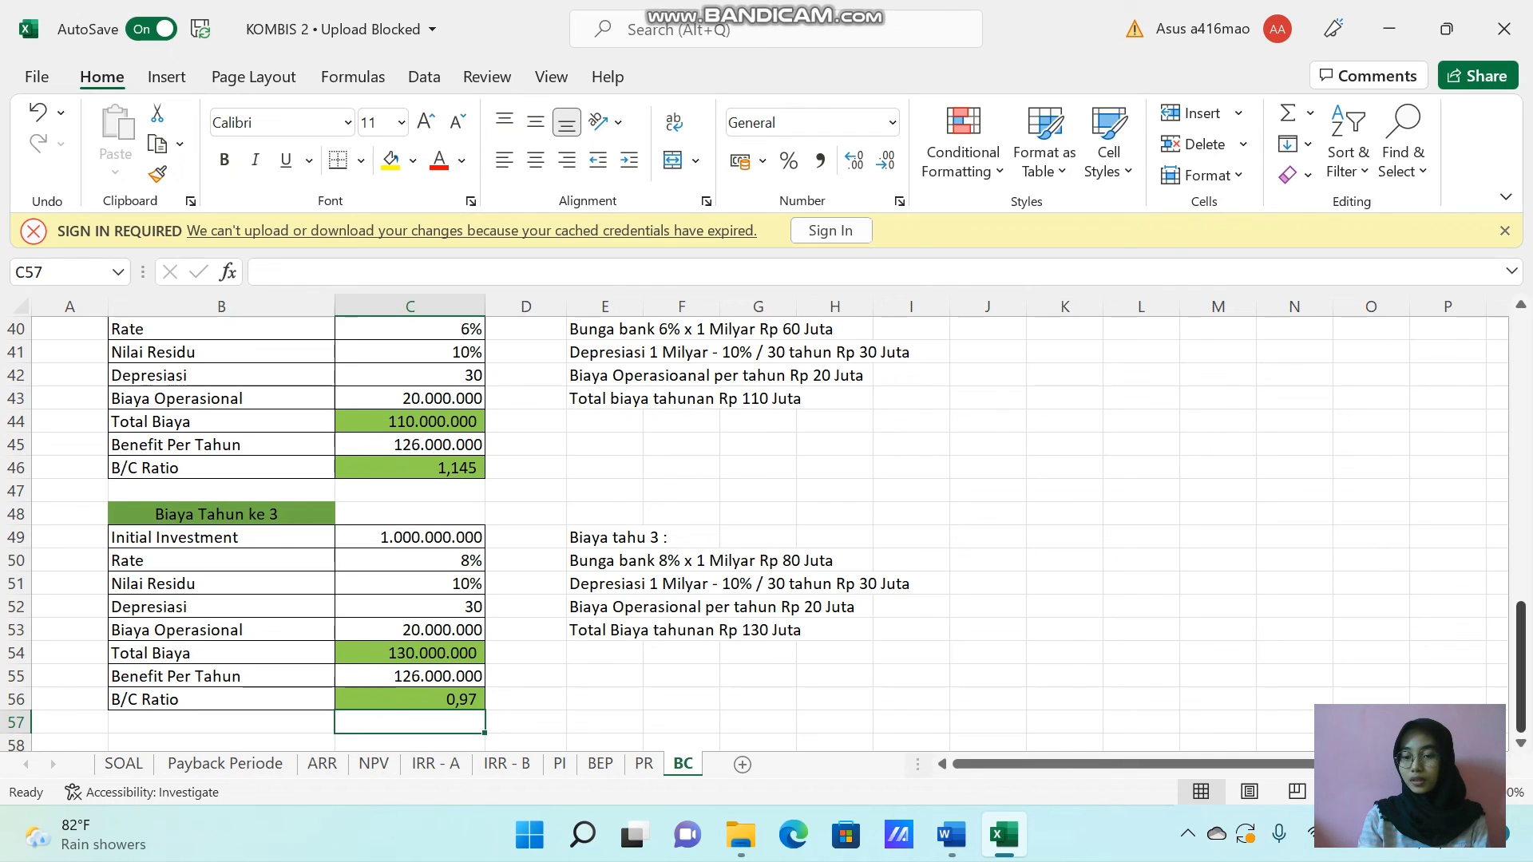
left_click_drag(1520, 667, 1520, 577)
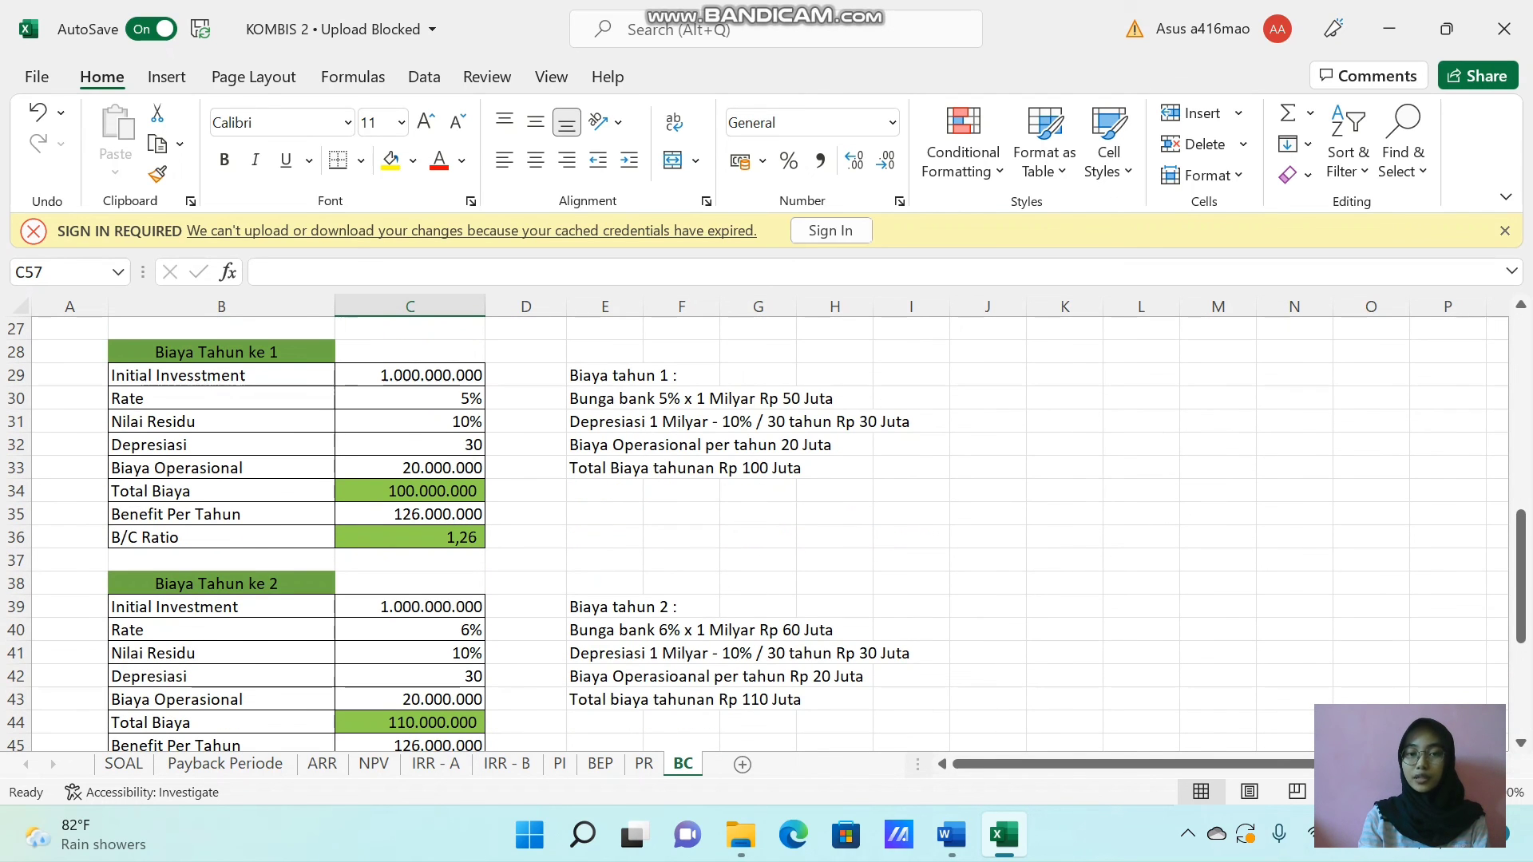